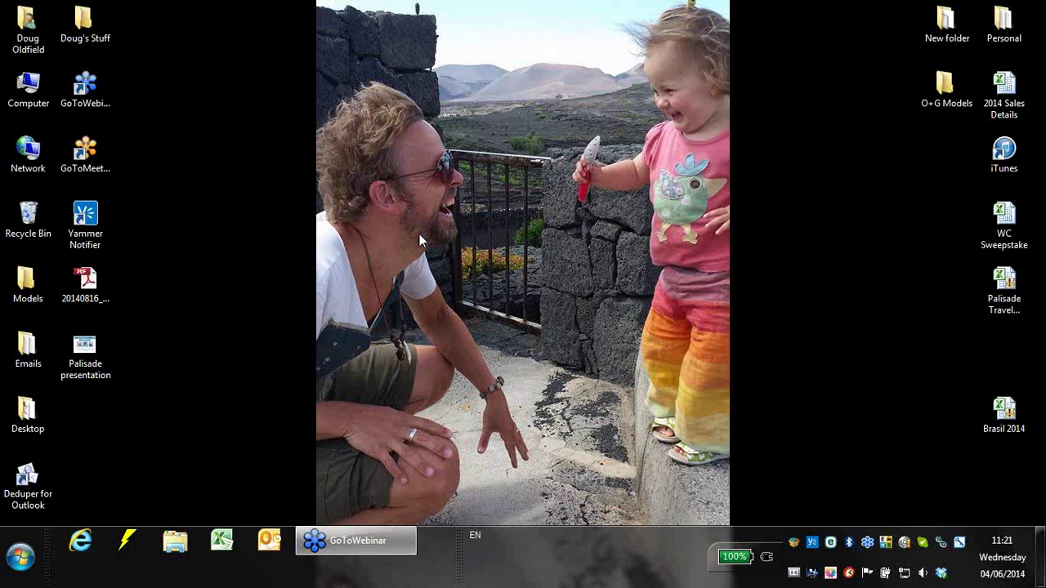
pyautogui.click(20, 557)
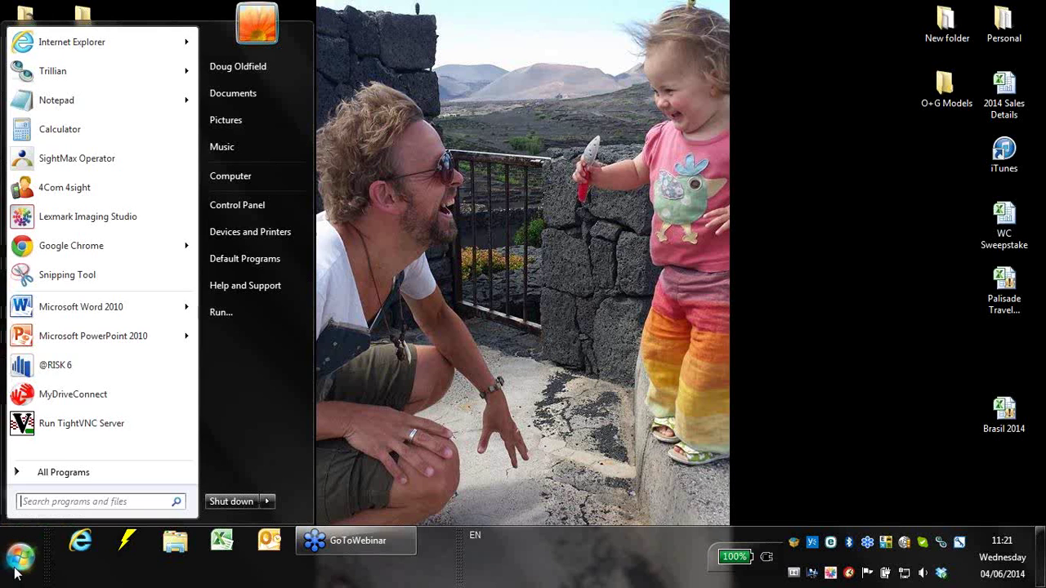
pyautogui.click(62, 363)
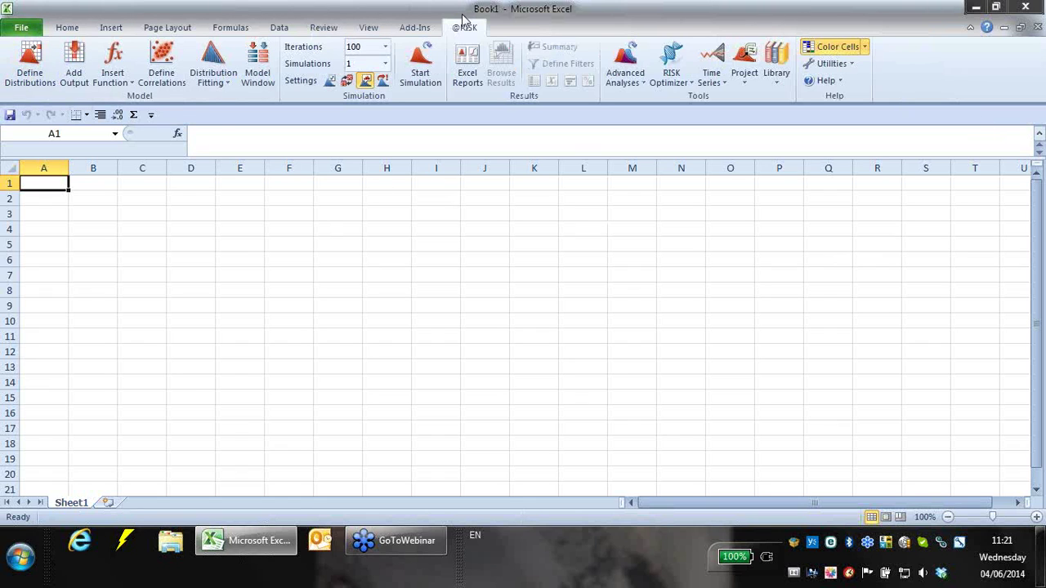
pyautogui.click(177, 133)
pyautogui.click(491, 228)
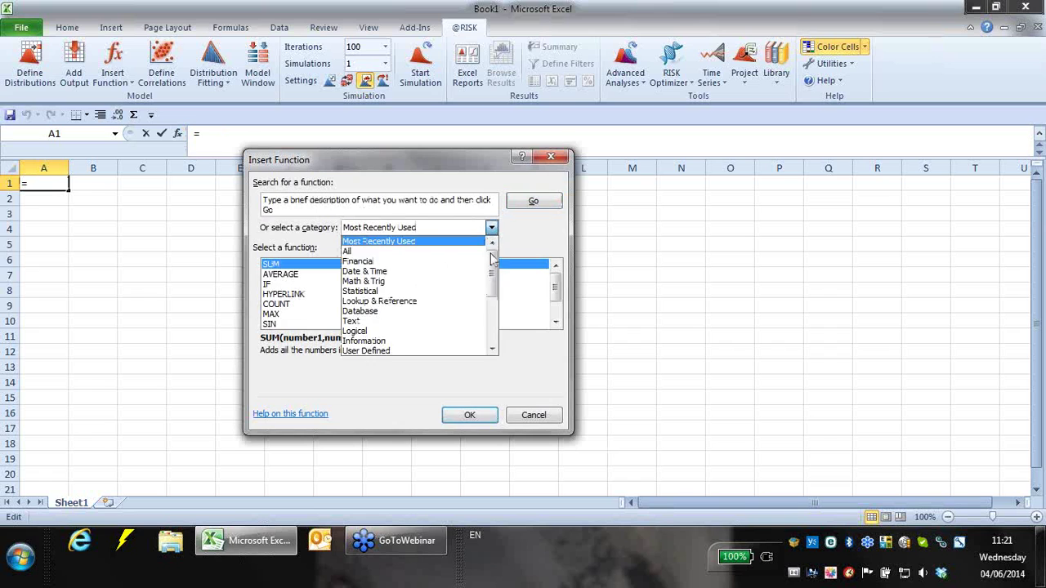
pyautogui.moveTo(493, 259); pyautogui.dragTo(493, 307)
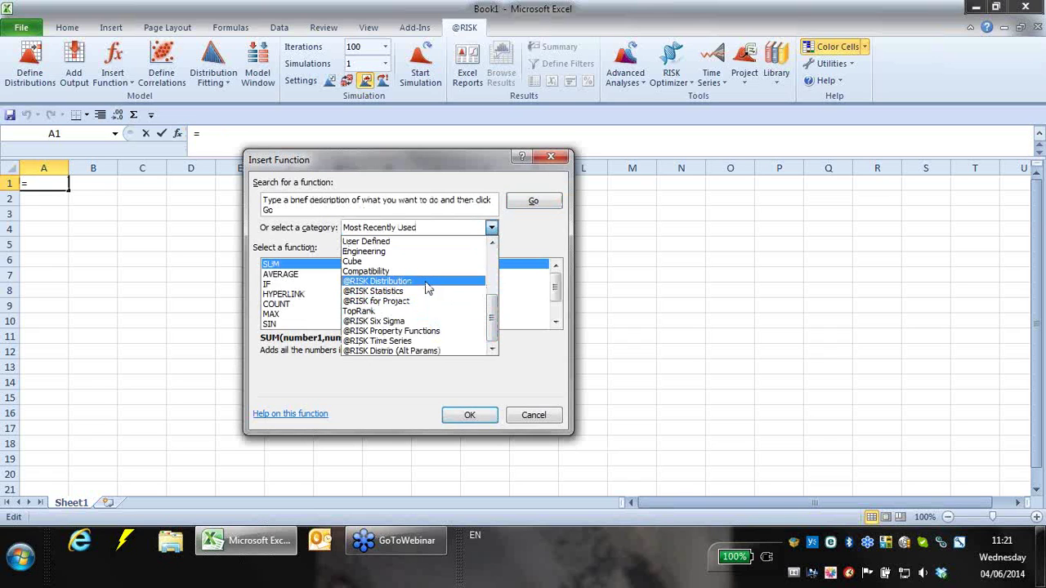
pyautogui.click(554, 161)
pyautogui.click(545, 158)
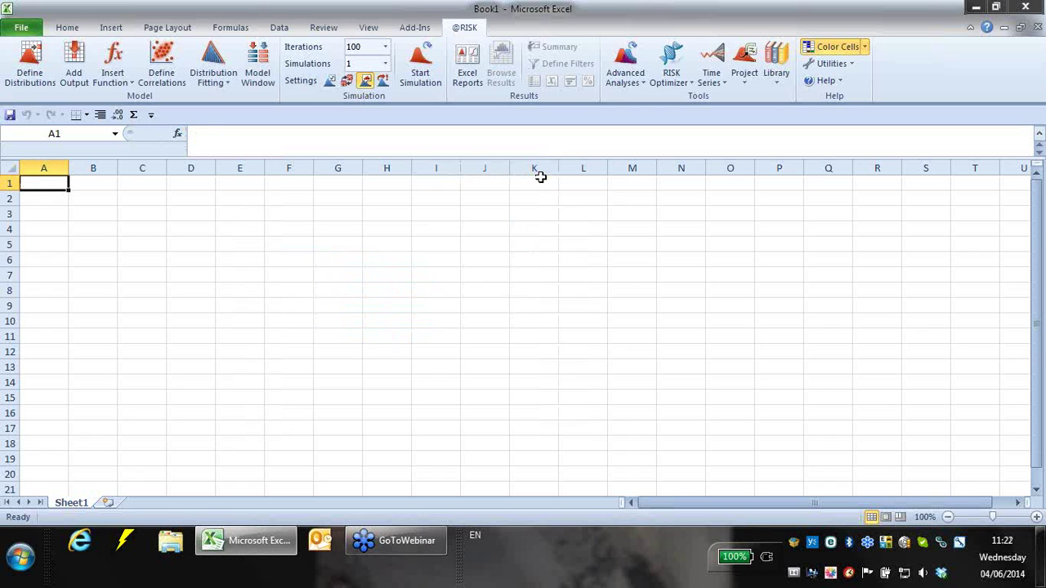
pyautogui.click(1036, 238)
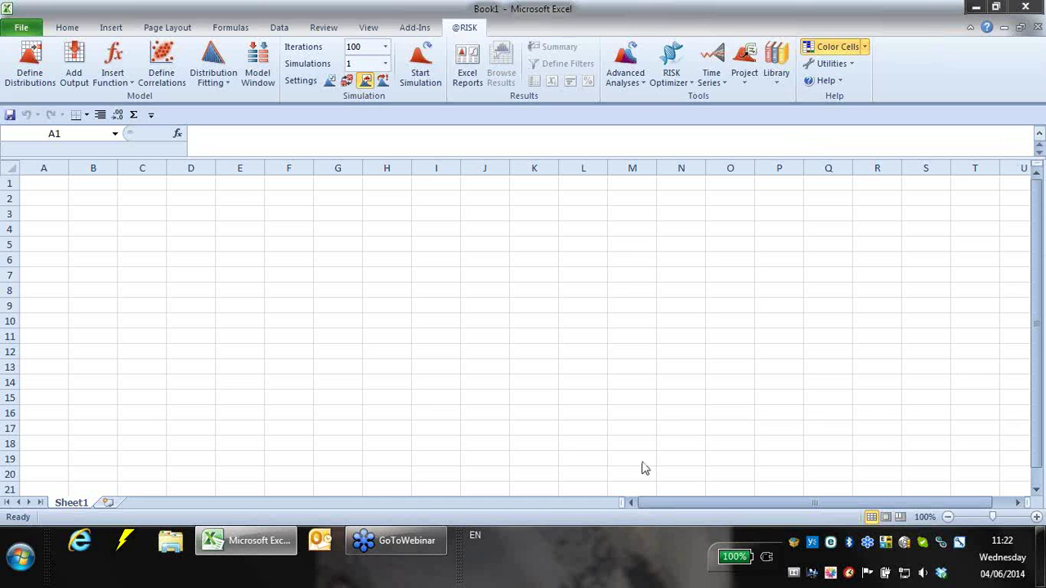
pyautogui.click(1043, 572)
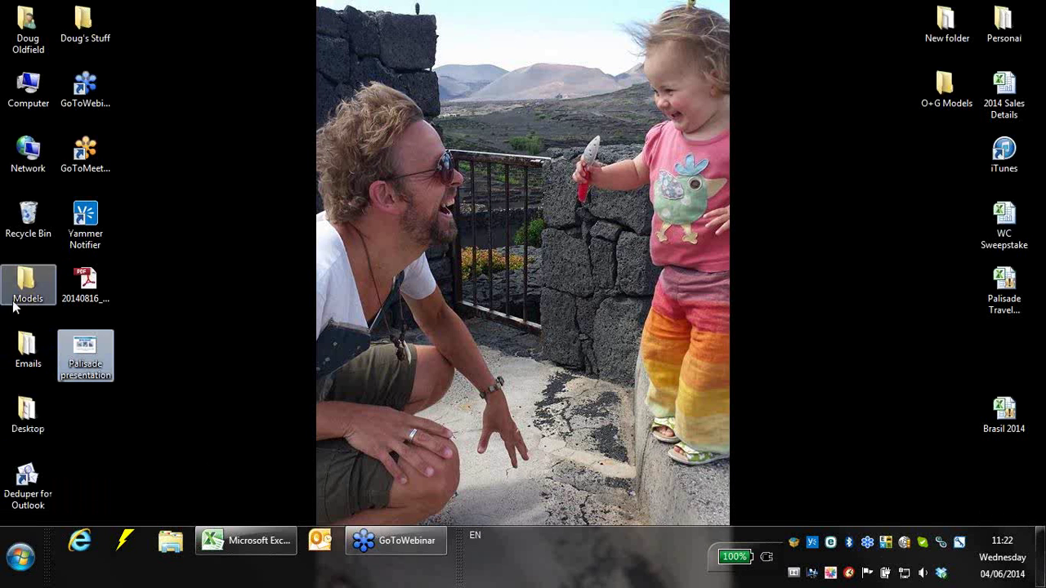
# - Open 1.0.Risk.ProfitAndLossFilled from the desktop's Models\Completed folder
pyautogui.doubleClick(21, 276)
pyautogui.doubleClick(245, 102)
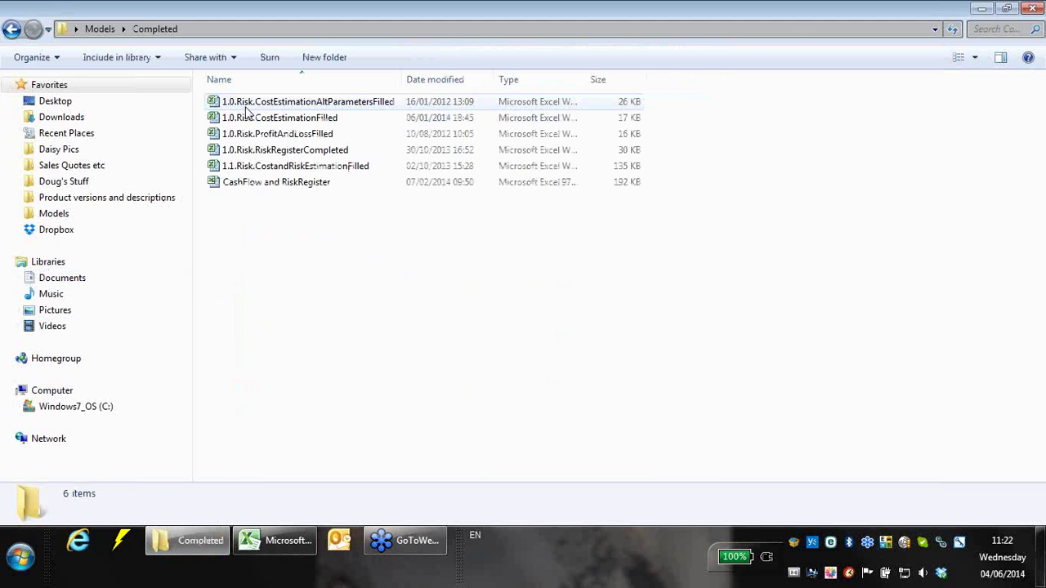
pyautogui.doubleClick(256, 137)
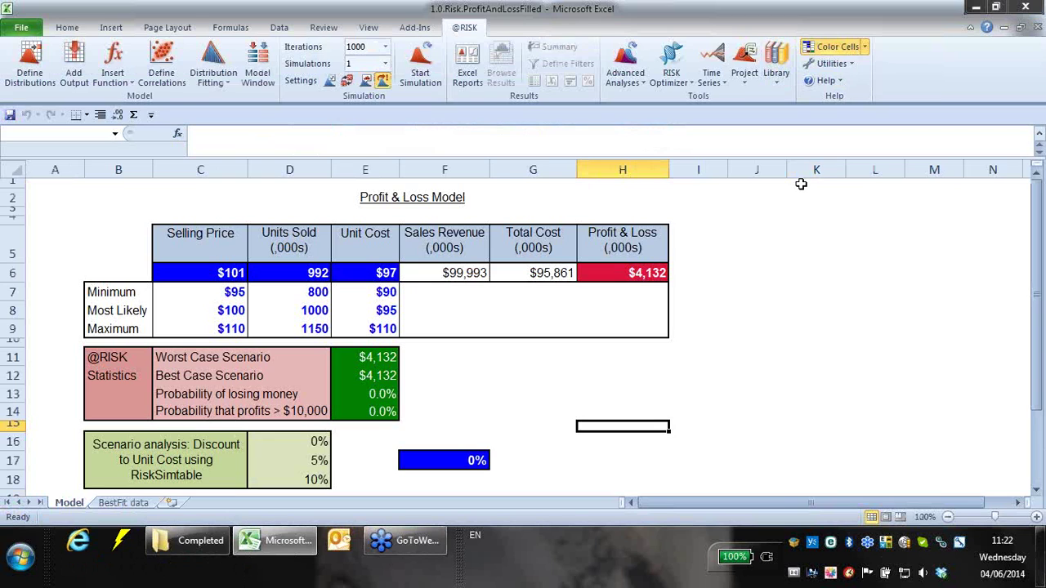
# - Simulate the Profit & Loss output in H6 and set the histogram's left delimiter to $0
pyautogui.click(618, 271)
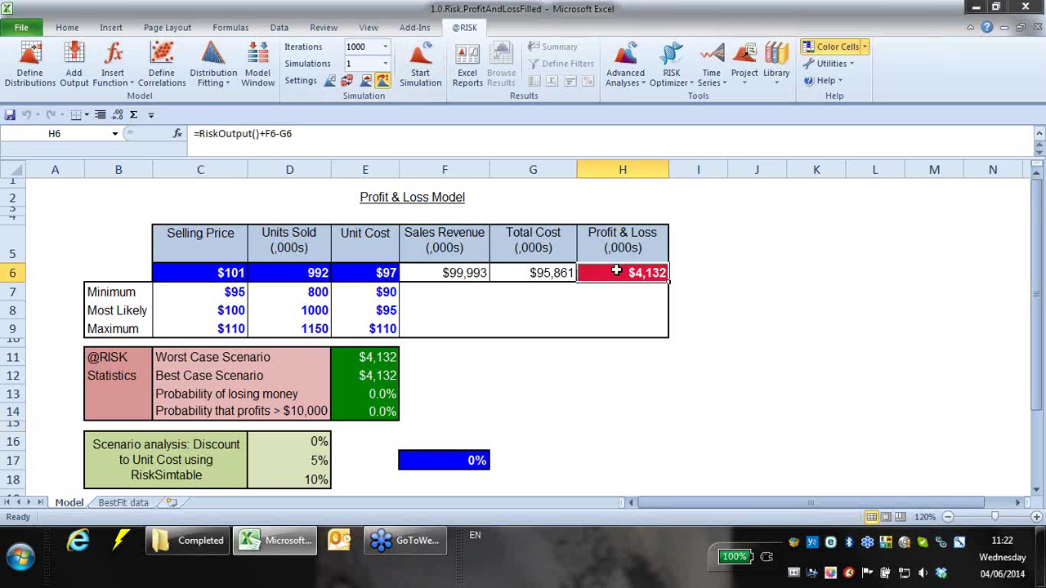
pyautogui.click(439, 61)
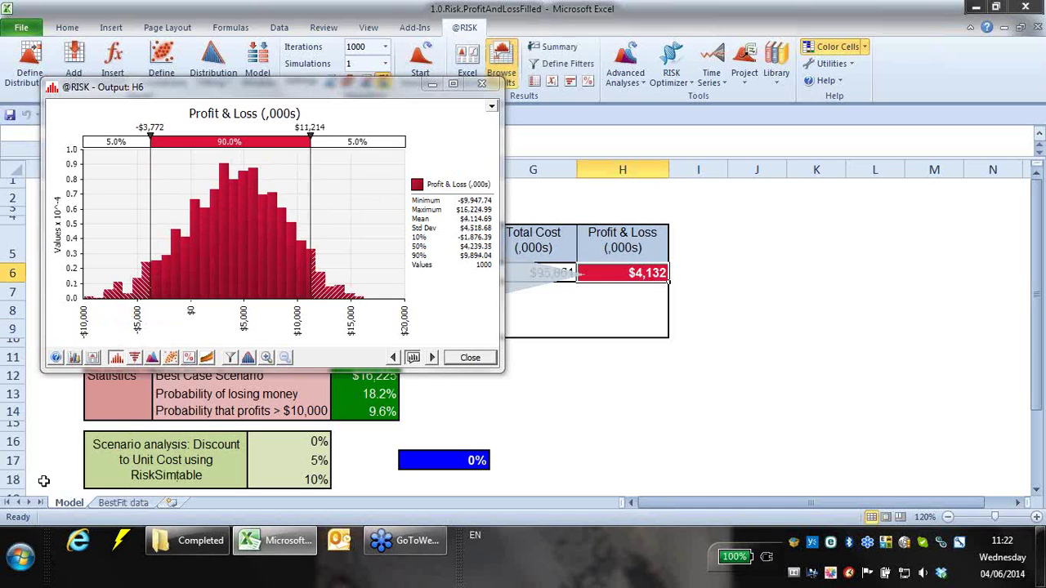
pyautogui.moveTo(328, 95); pyautogui.dragTo(484, 109)
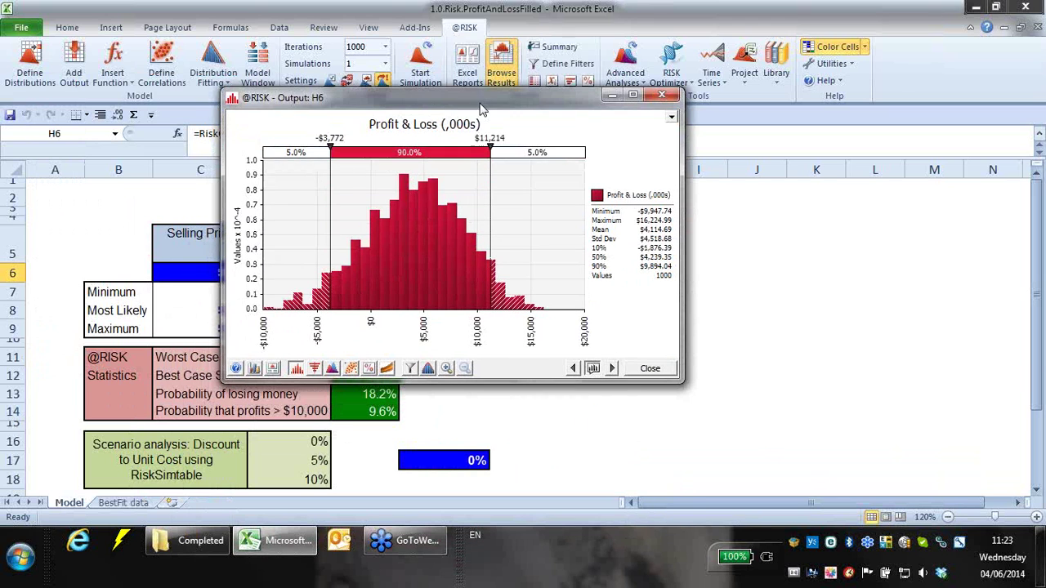
pyautogui.click(323, 137)
pyautogui.write('0')
pyautogui.press('Return')
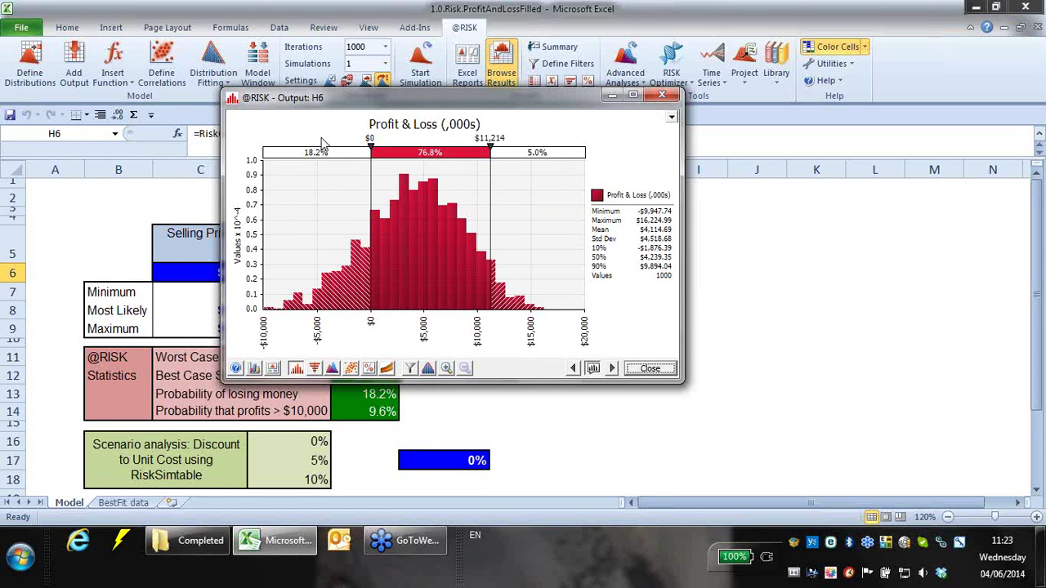
# - Enlarge the histogram, then close it and the workbook
pyautogui.moveTo(681, 384); pyautogui.dragTo(818, 475)
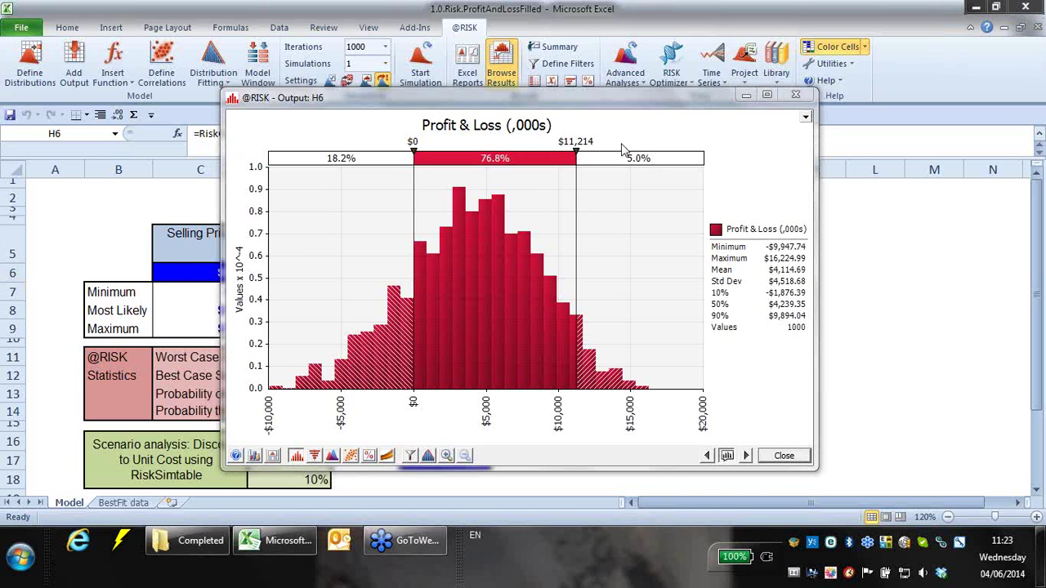
pyautogui.click(797, 95)
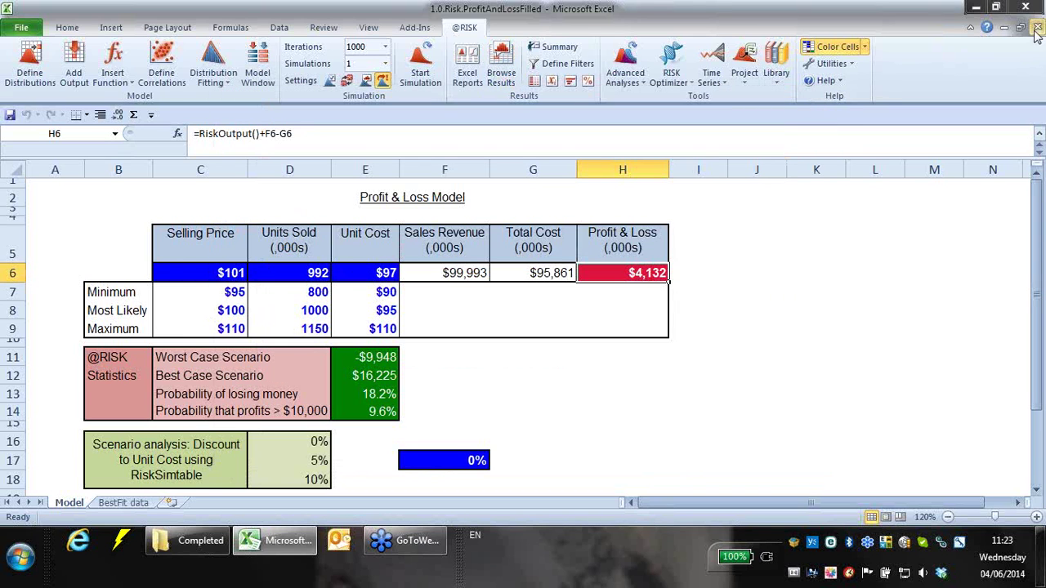
pyautogui.click(1038, 27)
# - Discard changes, go back to the Models folder, and open 1.0.Risk.ProfitAndLoss
pyautogui.click(521, 290)
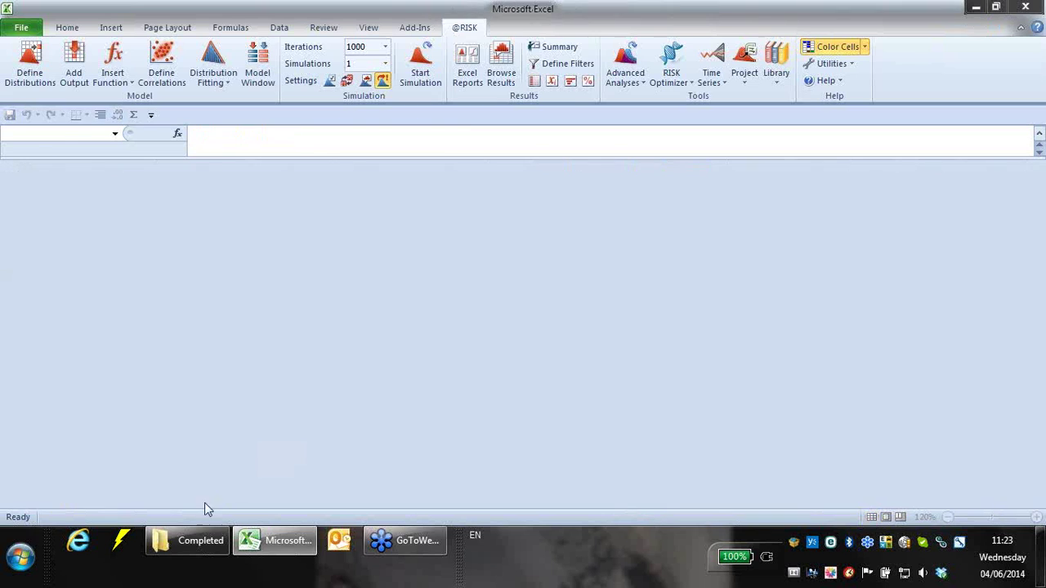
pyautogui.click(188, 540)
pyautogui.click(10, 29)
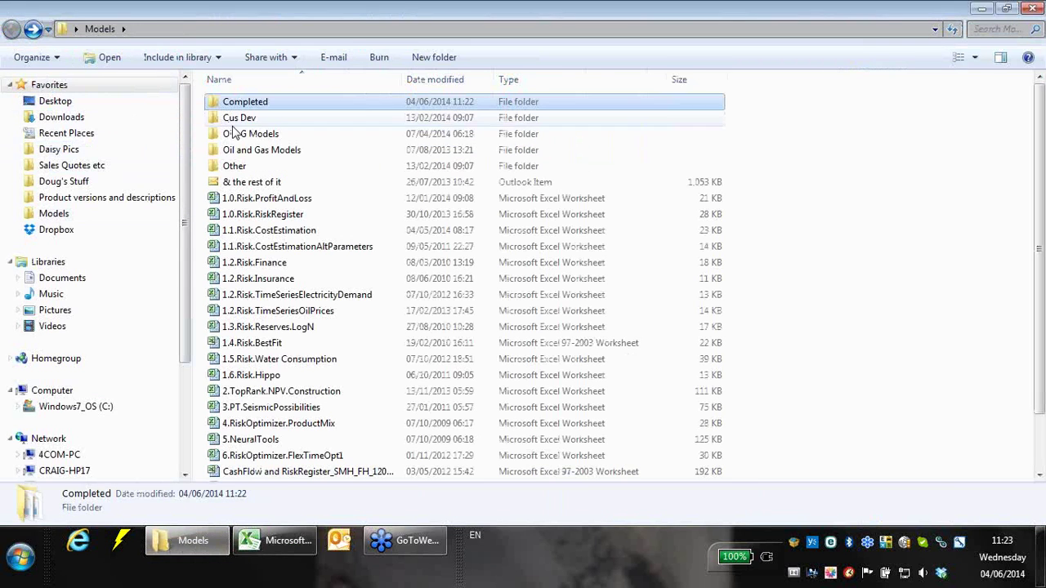
pyautogui.click(245, 202)
pyautogui.doubleClick(245, 203)
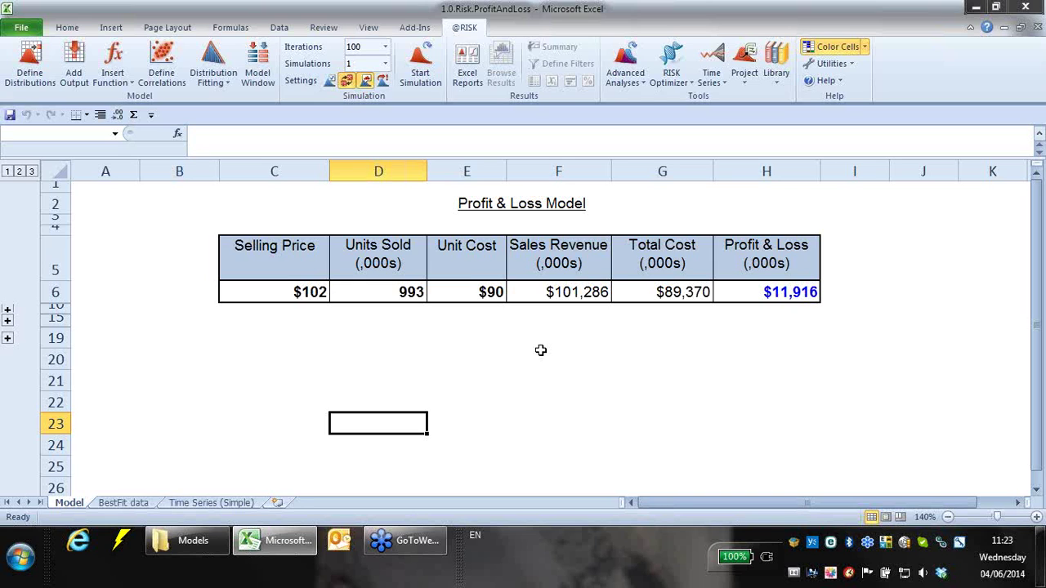
pyautogui.click(303, 288)
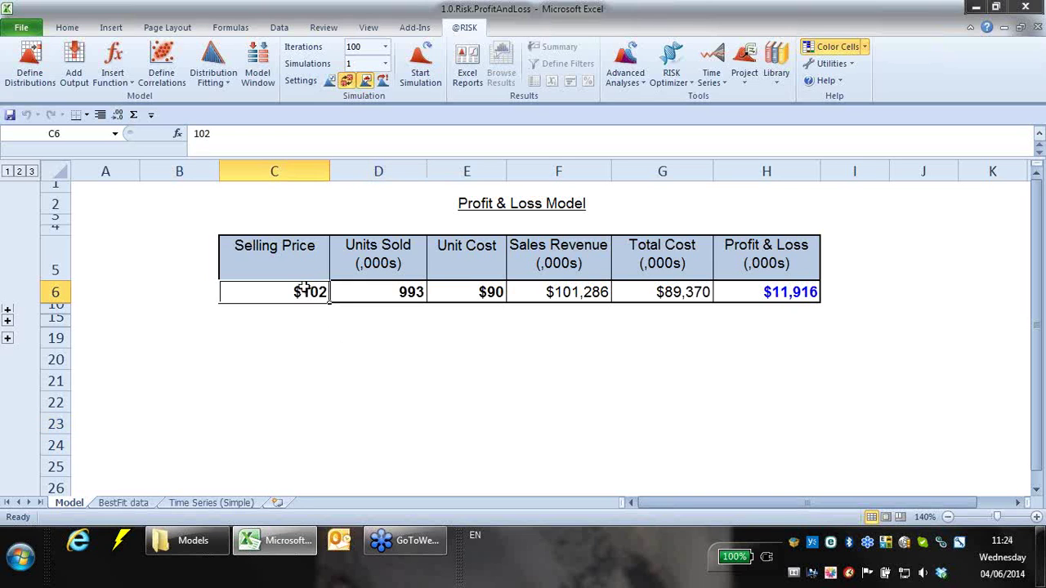
pyautogui.click(363, 291)
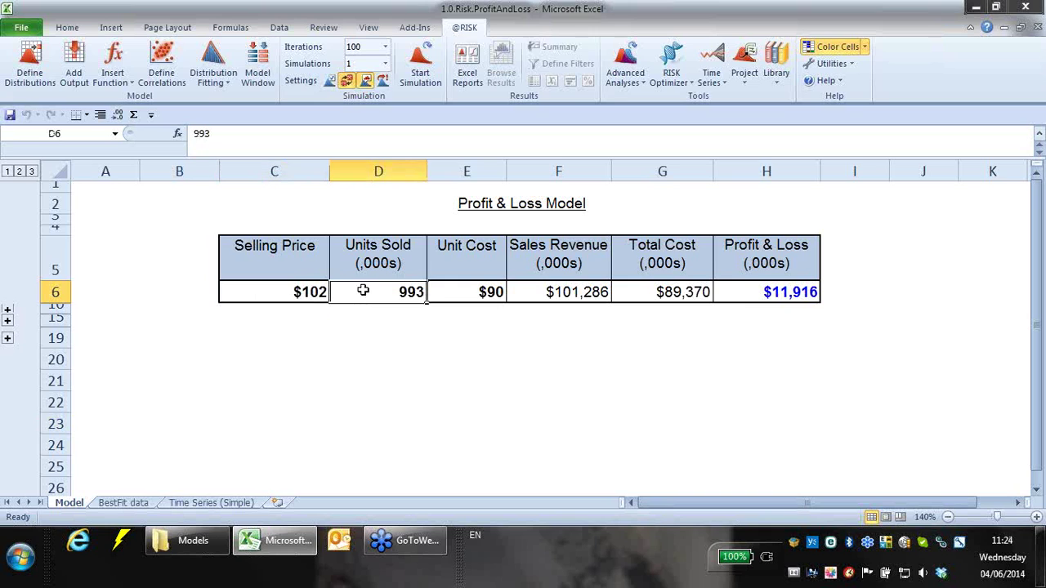
pyautogui.click(471, 293)
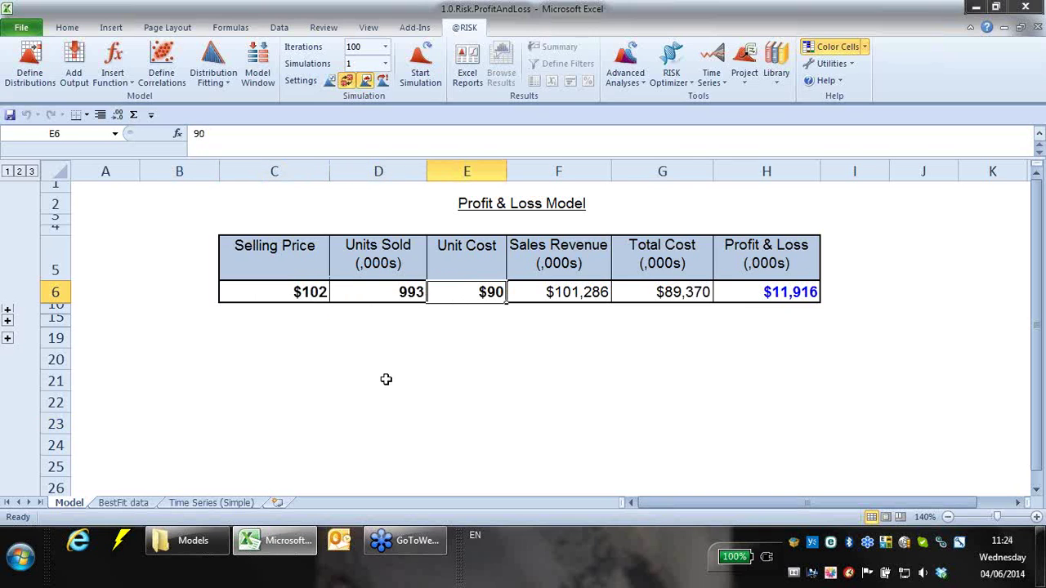
pyautogui.click(591, 293)
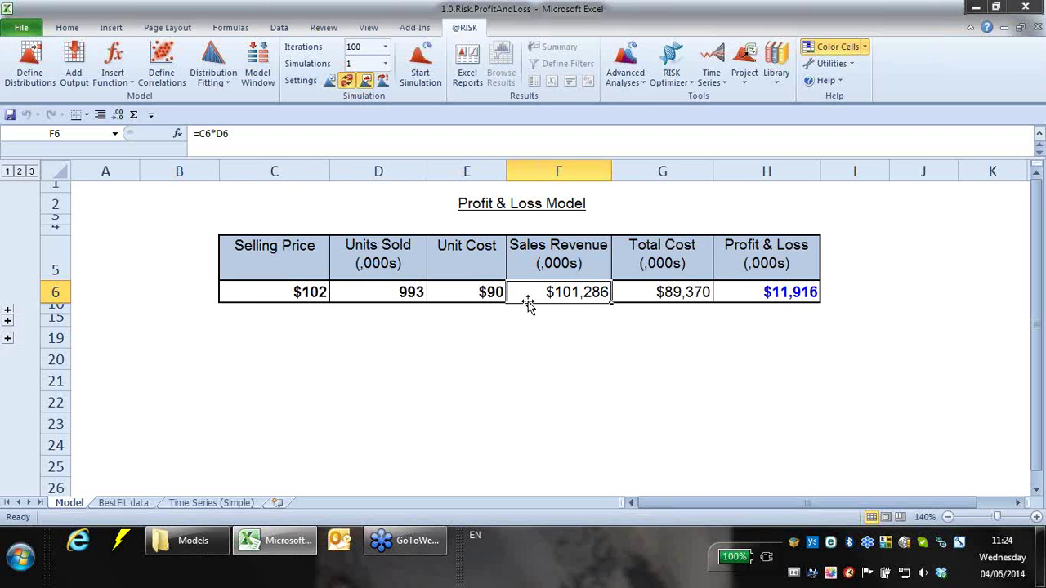
pyautogui.click(286, 297)
pyautogui.click(403, 301)
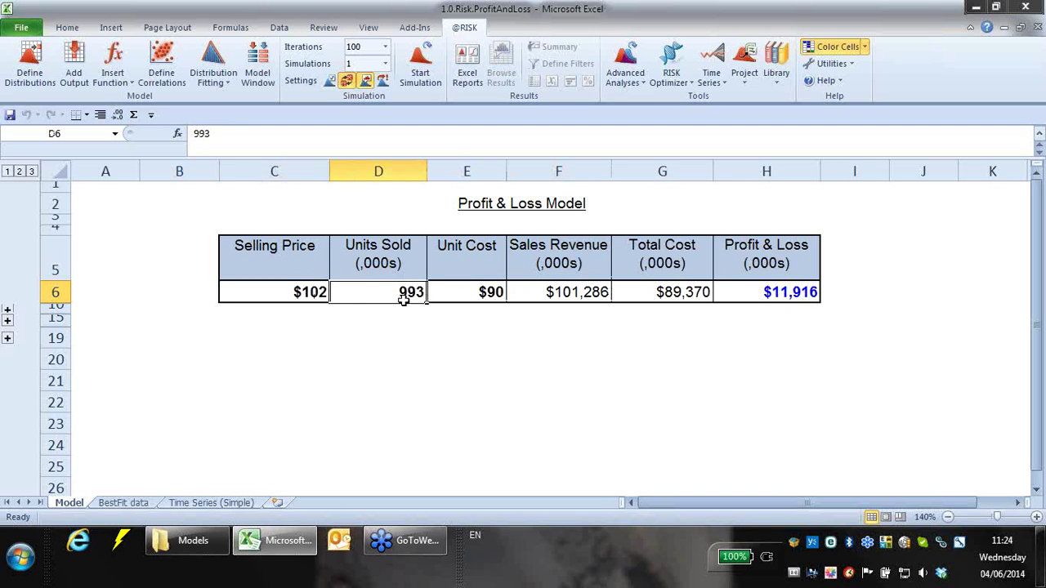
pyautogui.click(654, 293)
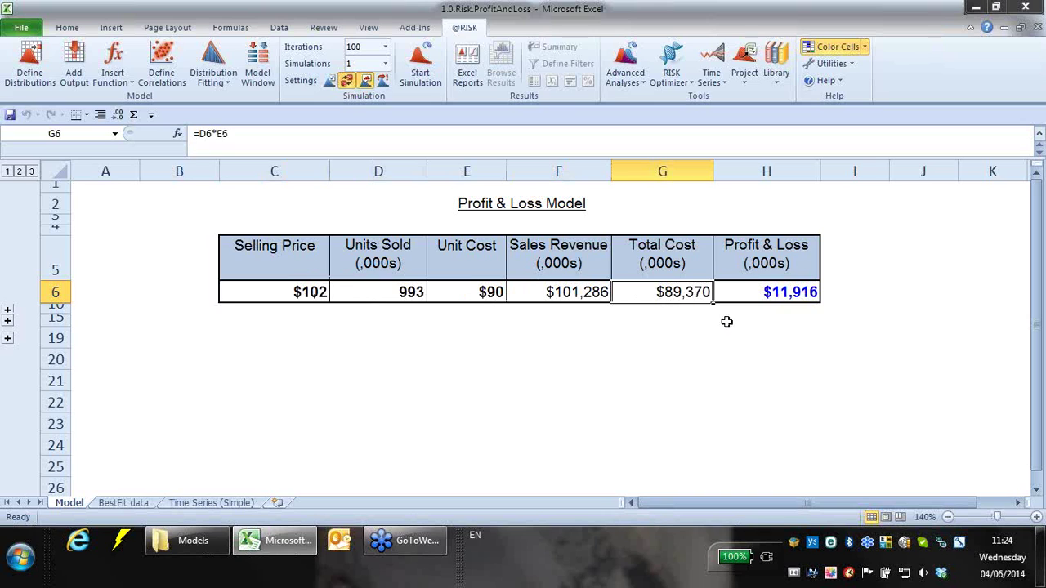
pyautogui.click(374, 293)
pyautogui.click(471, 293)
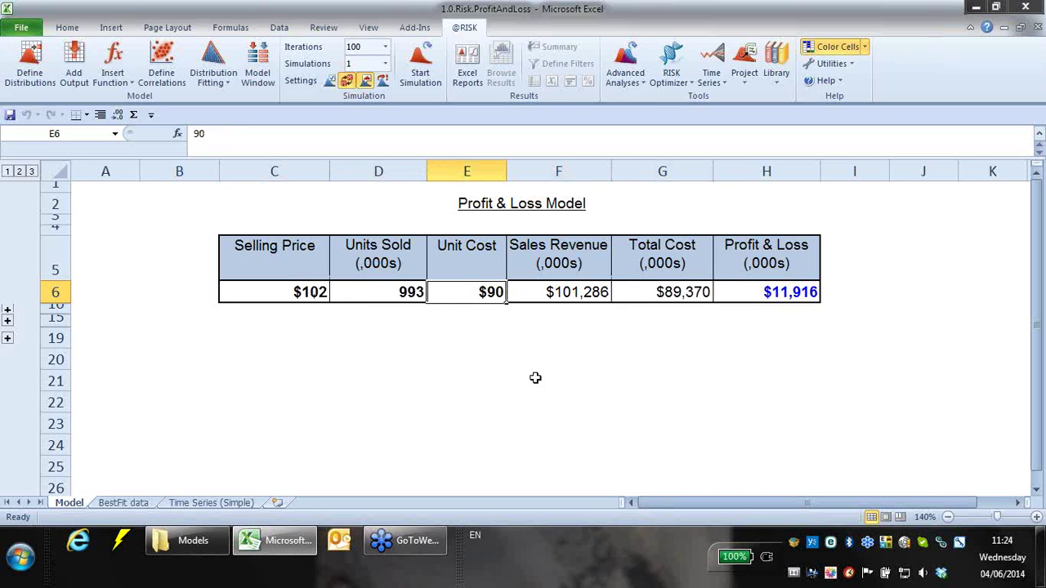
pyautogui.click(699, 292)
pyautogui.click(725, 292)
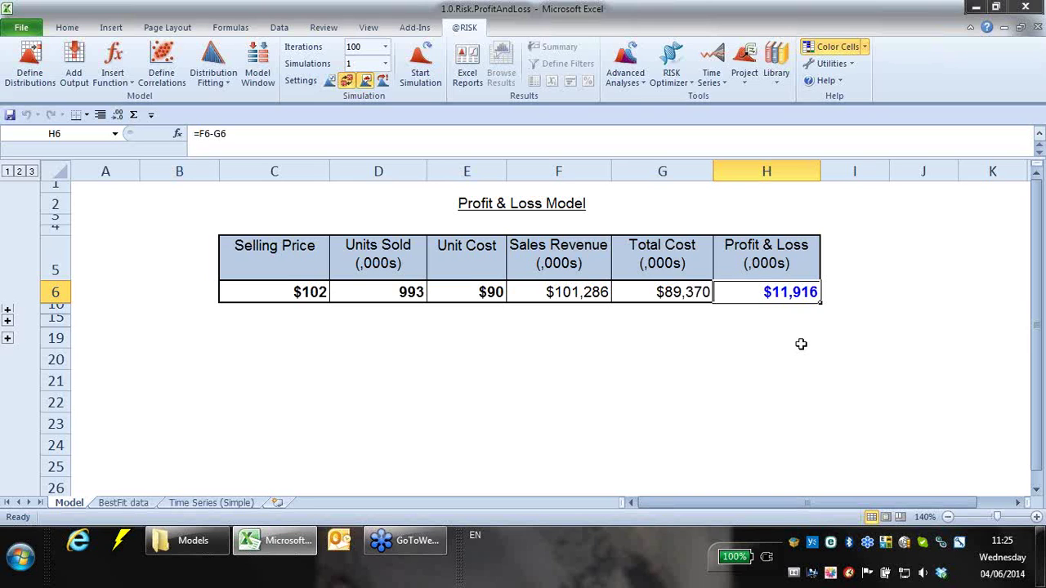
# - Review the C6:E6 inputs ($102 price, 993 units, $90 cost) and expand hidden rows 7–9
pyautogui.click(272, 289)
pyautogui.moveTo(272, 289); pyautogui.dragTo(461, 291)
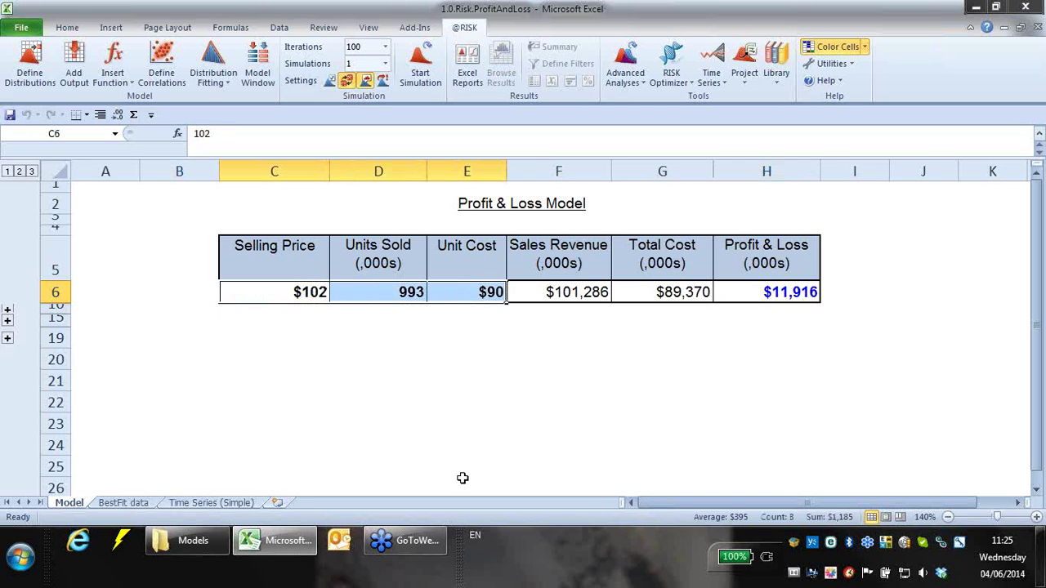
pyautogui.click(316, 297)
pyautogui.click(369, 288)
pyautogui.click(443, 293)
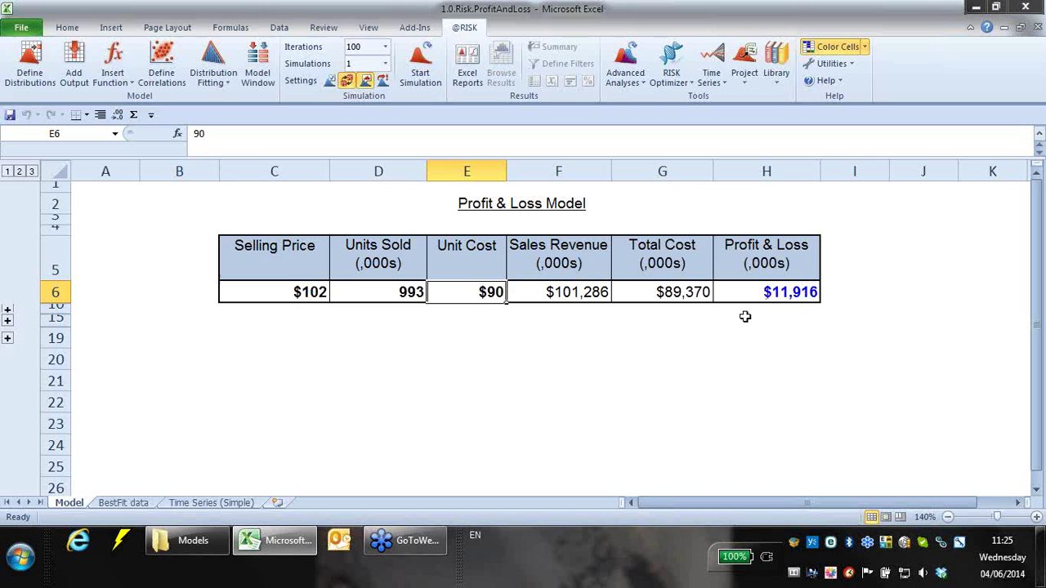
pyautogui.click(7, 310)
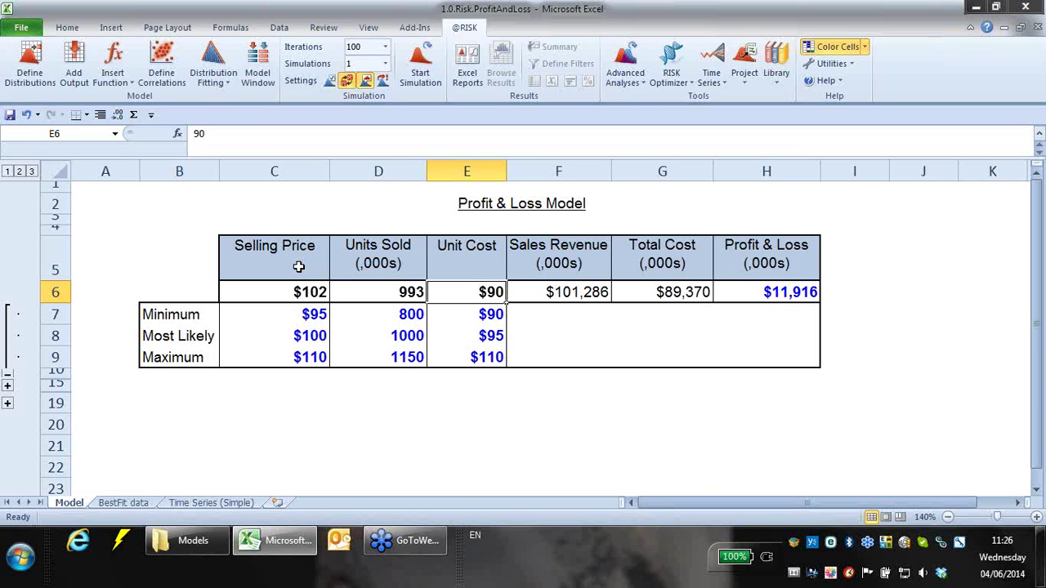
# - Point out the C5:E5 input headings and the Minimum, Most Likely and Maximum row labels
pyautogui.moveTo(293, 245); pyautogui.dragTo(417, 247)
pyautogui.click(168, 311)
pyautogui.click(158, 337)
pyautogui.click(159, 360)
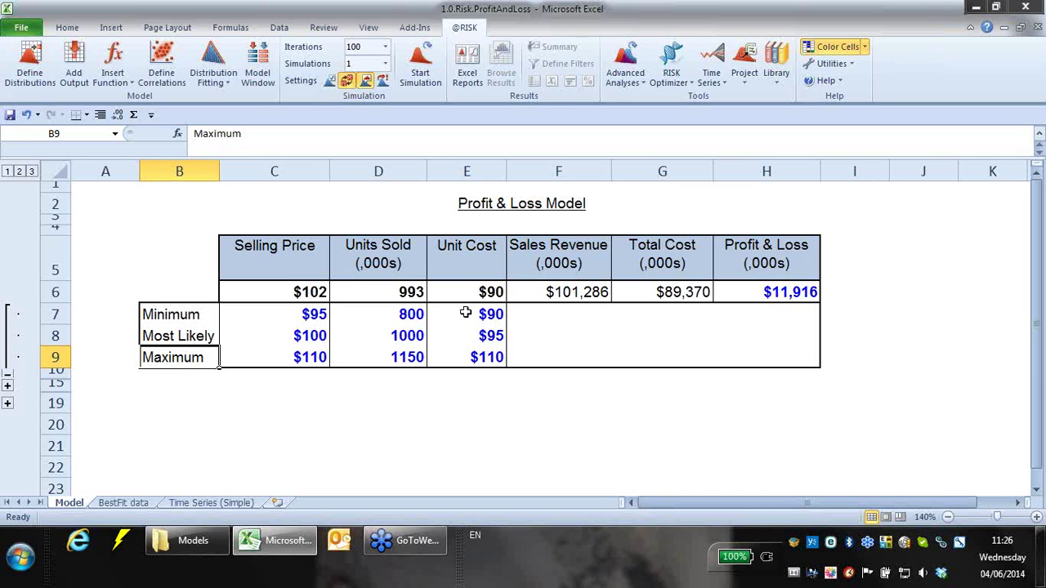
# - Fill the Sales Revenue, Total Cost and Profit & Loss formulas from F6:H6 down to row 9
pyautogui.click(597, 292)
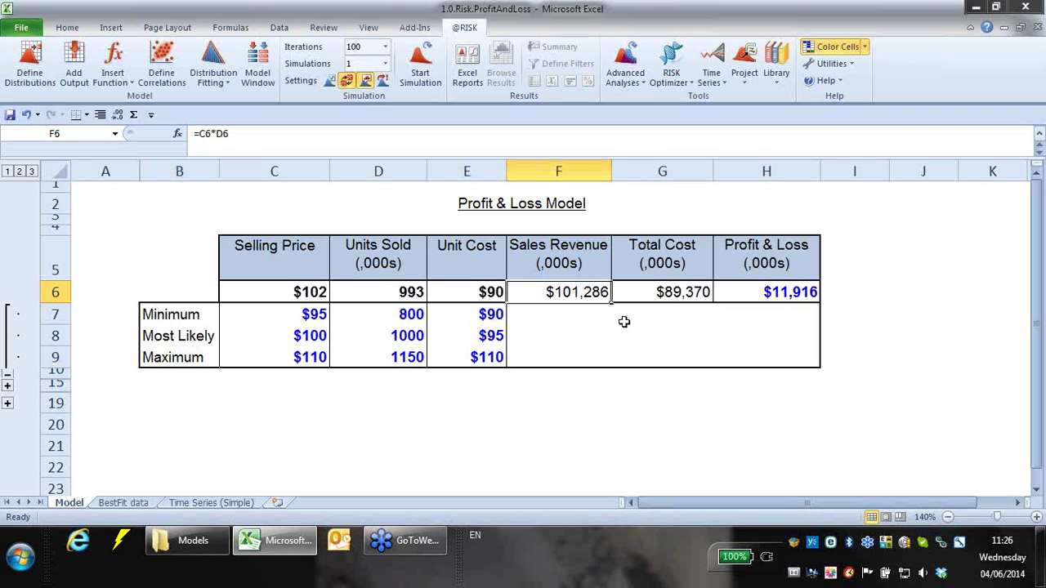
pyautogui.moveTo(609, 304); pyautogui.dragTo(606, 364)
pyautogui.click(678, 296)
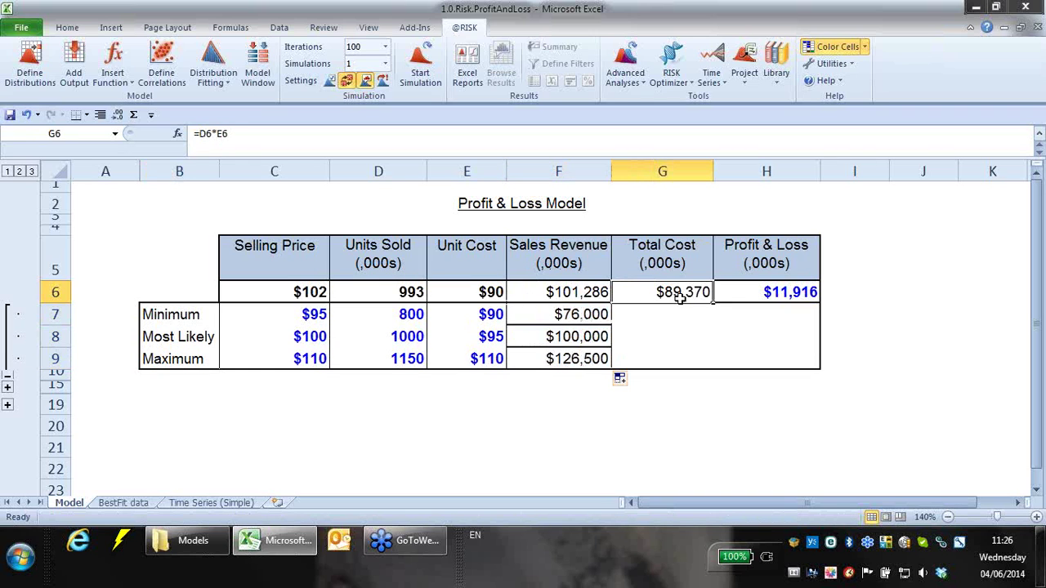
pyautogui.moveTo(712, 306); pyautogui.dragTo(712, 365)
pyautogui.click(722, 407)
pyautogui.click(487, 428)
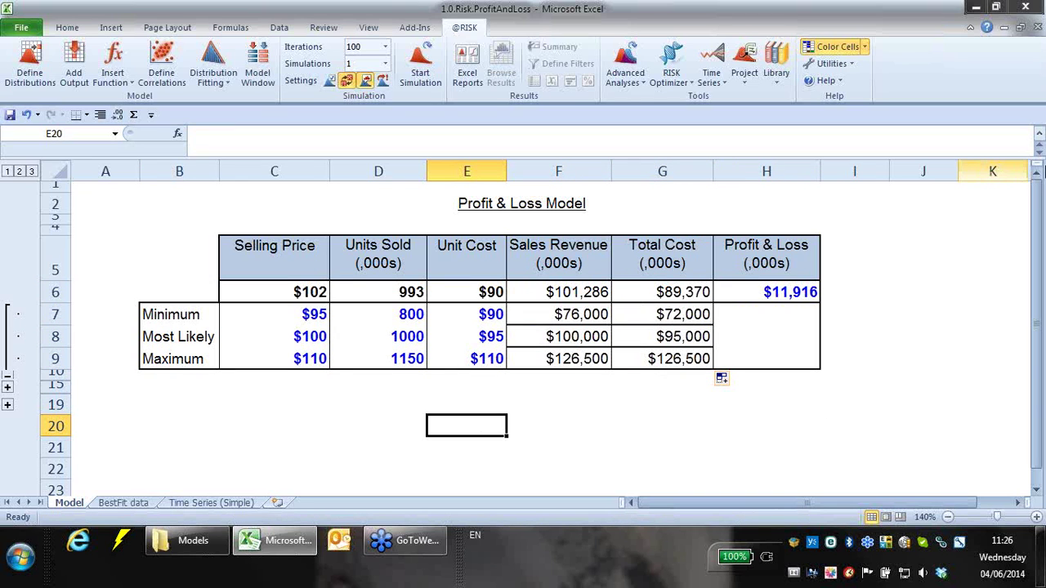
pyautogui.click(800, 291)
pyautogui.moveTo(818, 304); pyautogui.dragTo(811, 364)
pyautogui.click(756, 358)
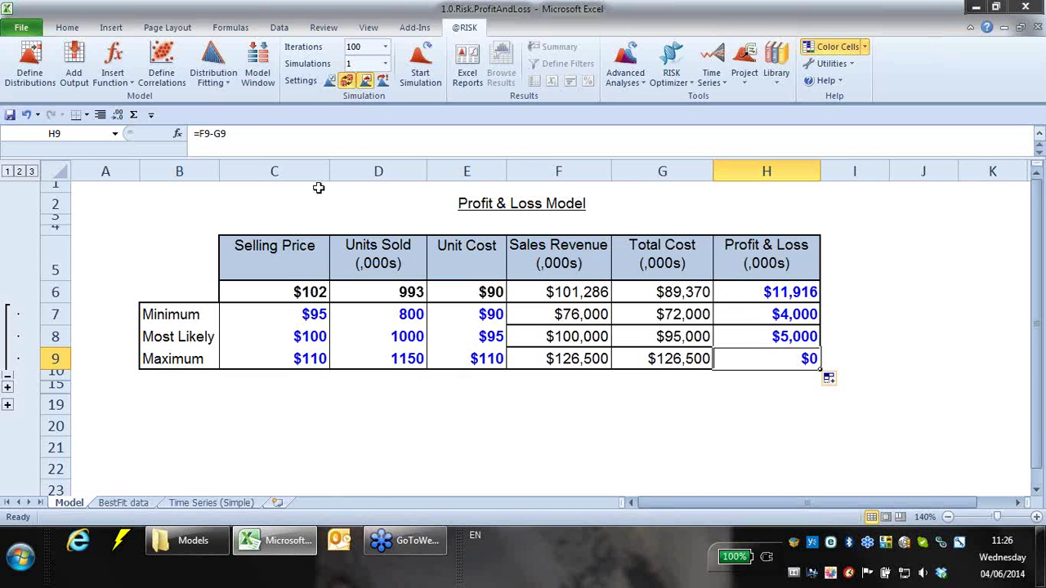
# - Inspect the formulas in E7, C7 and E9, then undo the Profit & Loss fill-down
pyautogui.click(485, 314)
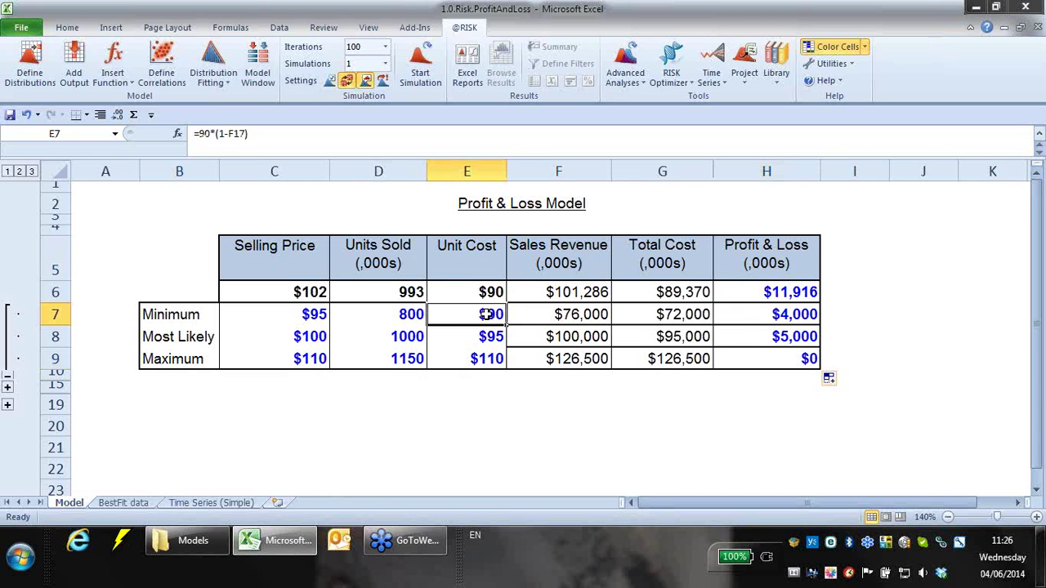
pyautogui.click(321, 312)
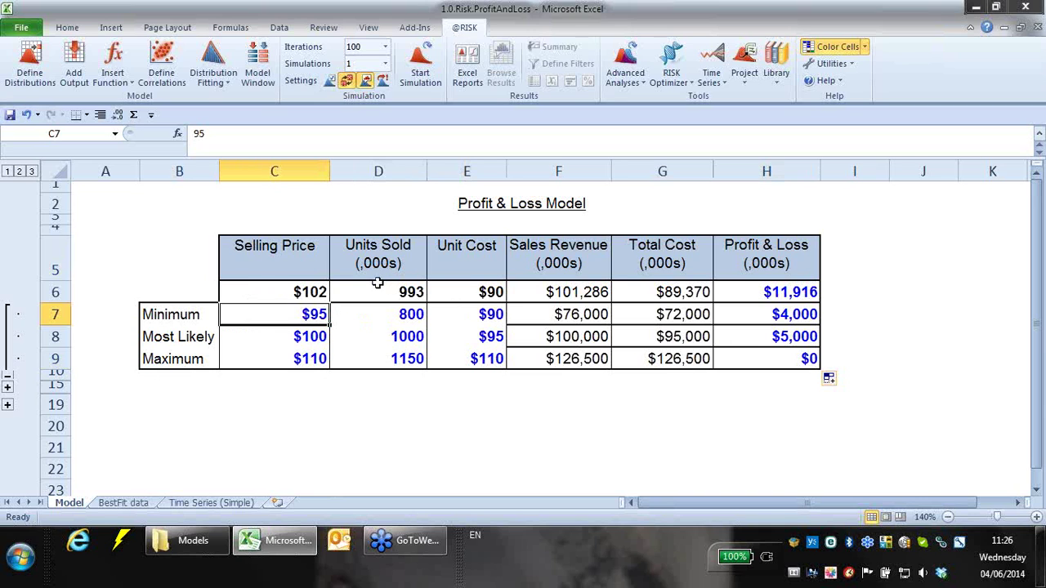
pyautogui.click(476, 364)
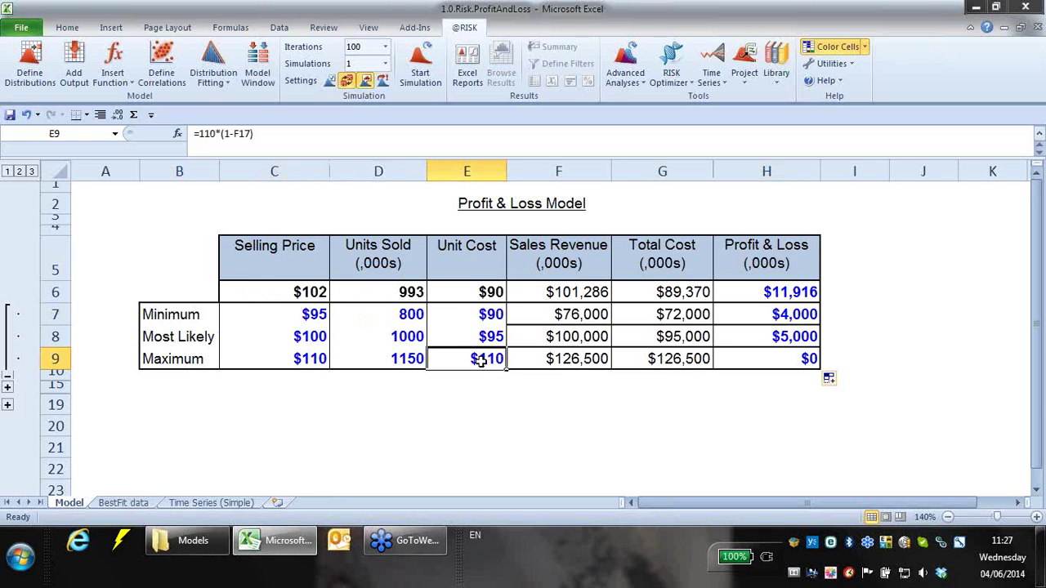
pyautogui.click(318, 316)
pyautogui.click(499, 353)
pyautogui.click(26, 114)
# - Undo the Total Cost and Sales Revenue fill-downs and highlight the C7:E9 input ranges
pyautogui.click(25, 114)
pyautogui.click(25, 115)
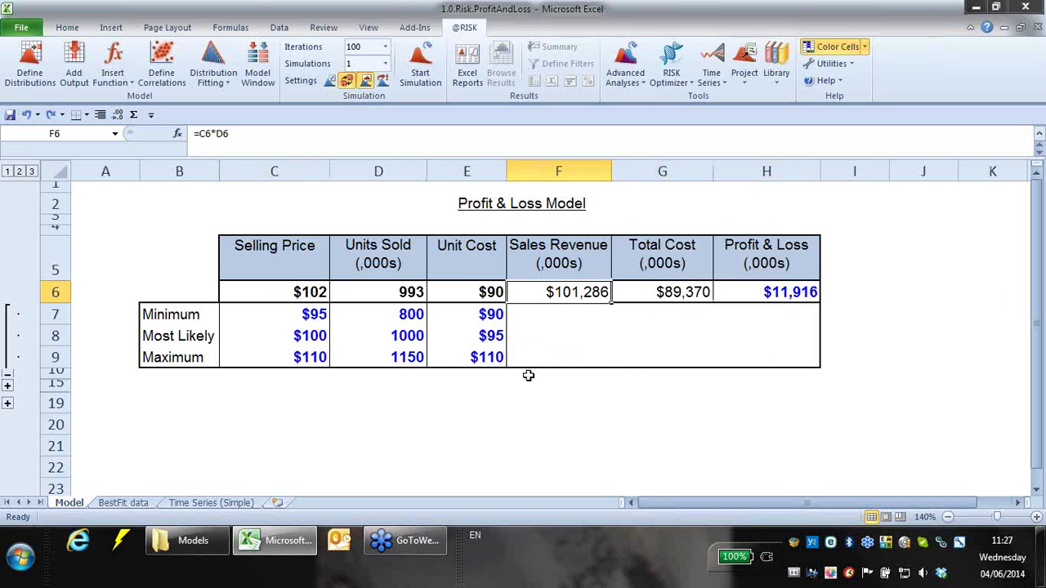
pyautogui.click(273, 290)
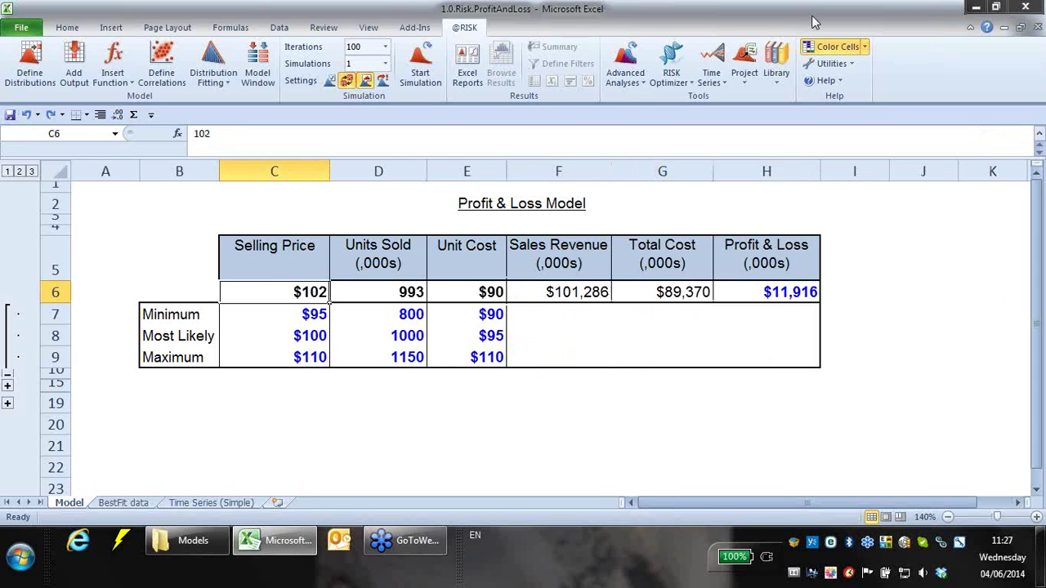
pyautogui.moveTo(235, 315); pyautogui.dragTo(242, 356)
pyautogui.moveTo(406, 310); pyautogui.dragTo(409, 357)
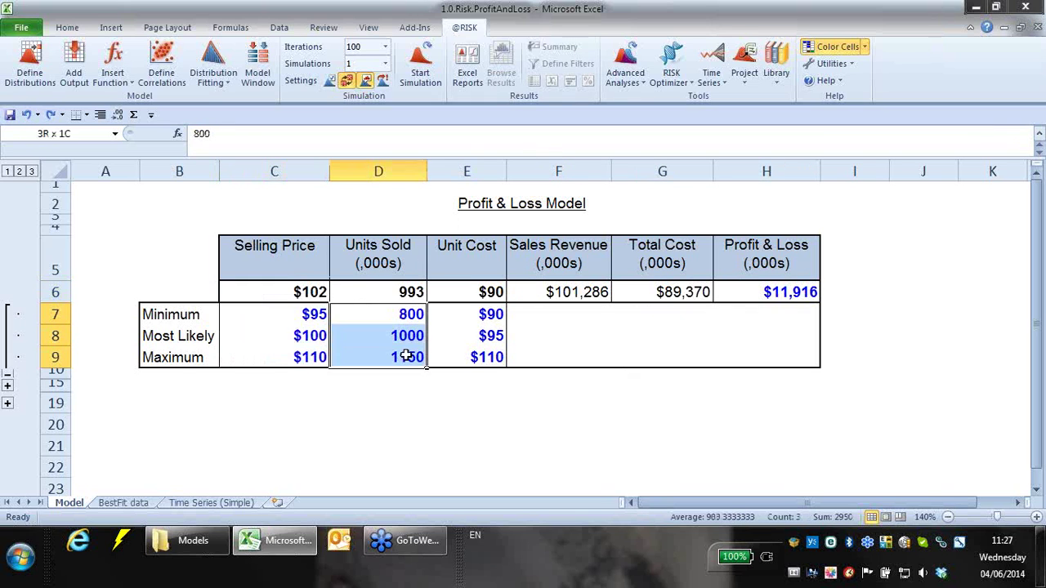
pyautogui.moveTo(478, 319); pyautogui.dragTo(482, 357)
pyautogui.click(311, 314)
pyautogui.click(312, 296)
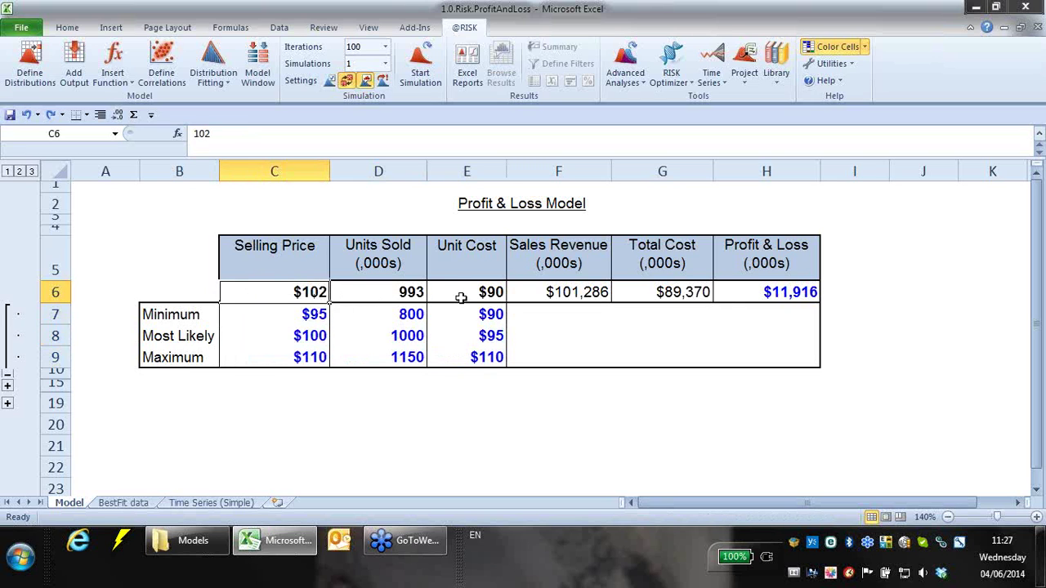
pyautogui.click(32, 69)
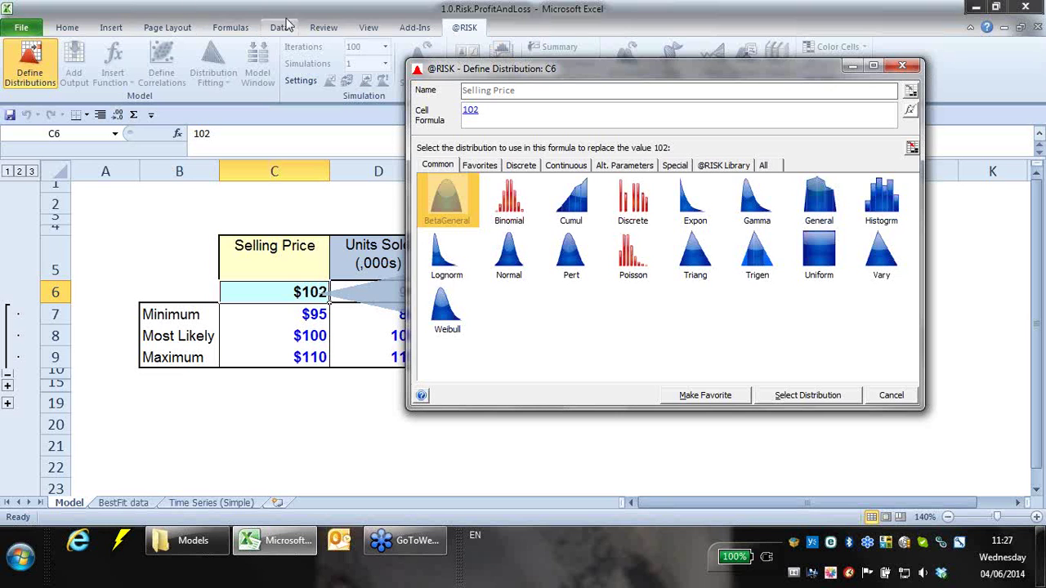
# - Browse the All, Common, Continuous and Discrete distribution tabs, ending on Continuous
pyautogui.click(764, 166)
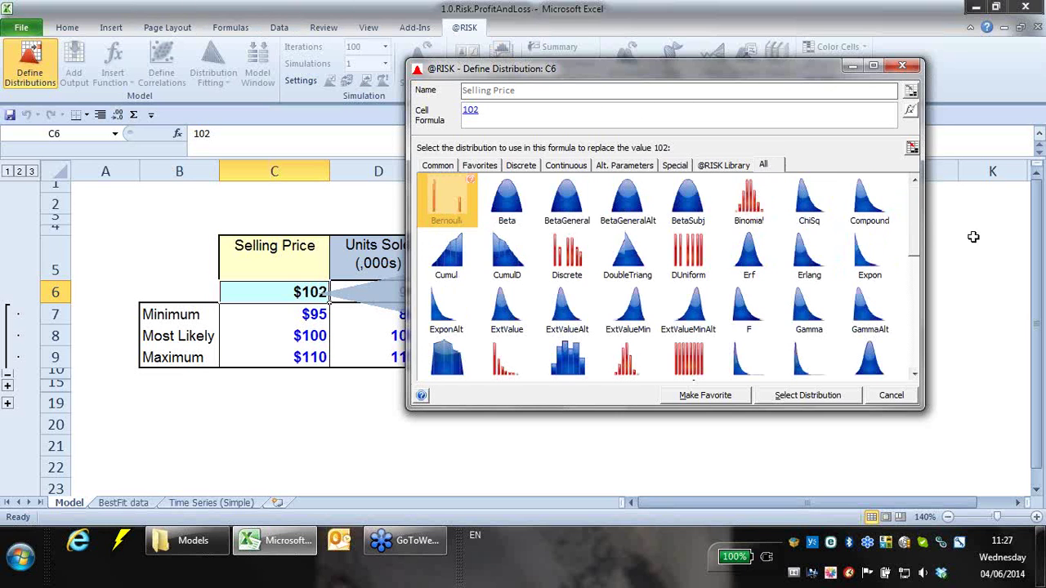
pyautogui.scroll(-4, 907, 350)
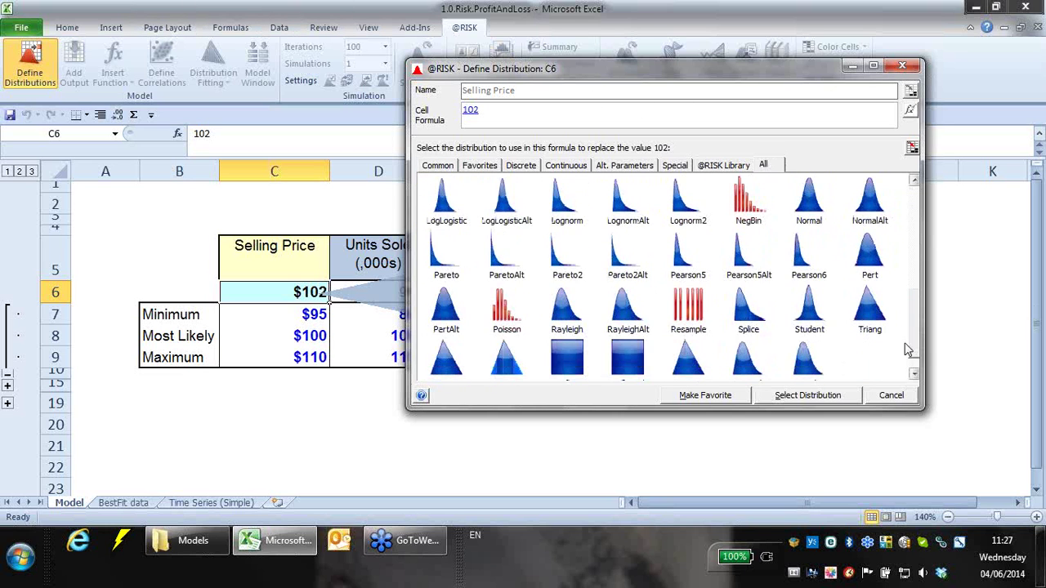
pyautogui.scroll(5, 907, 350)
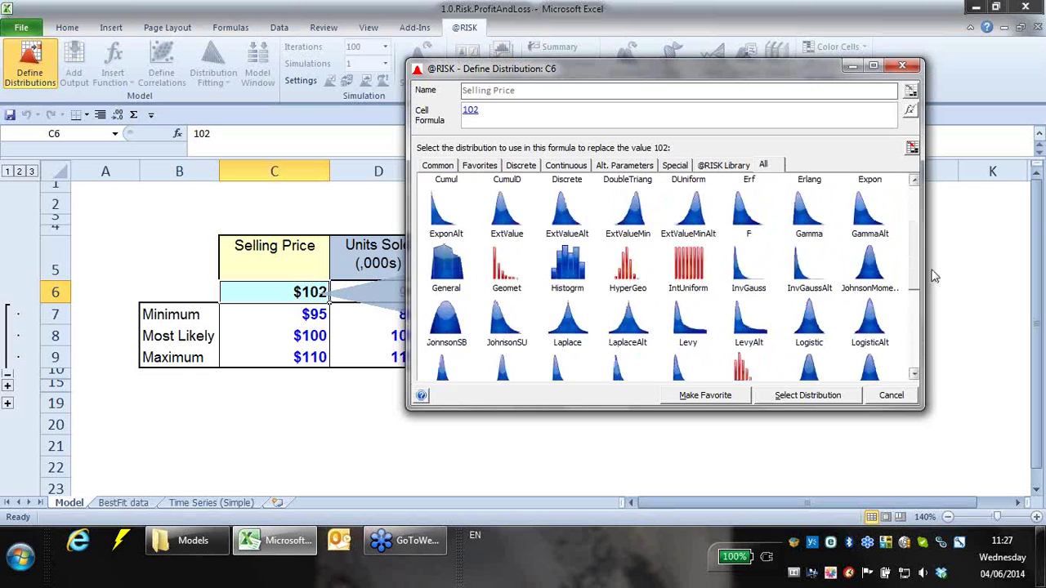
pyautogui.click(438, 166)
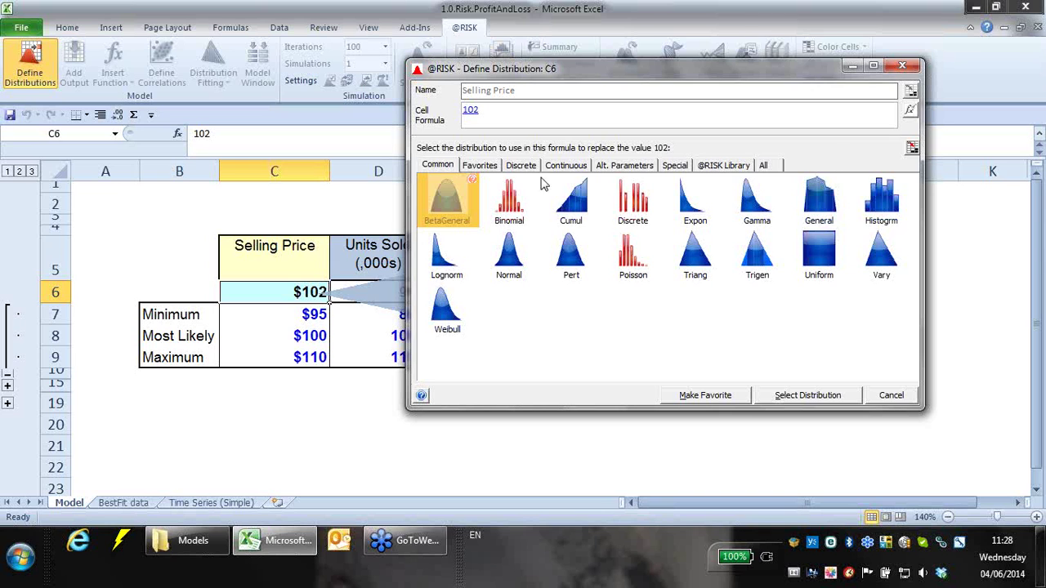
pyautogui.click(572, 167)
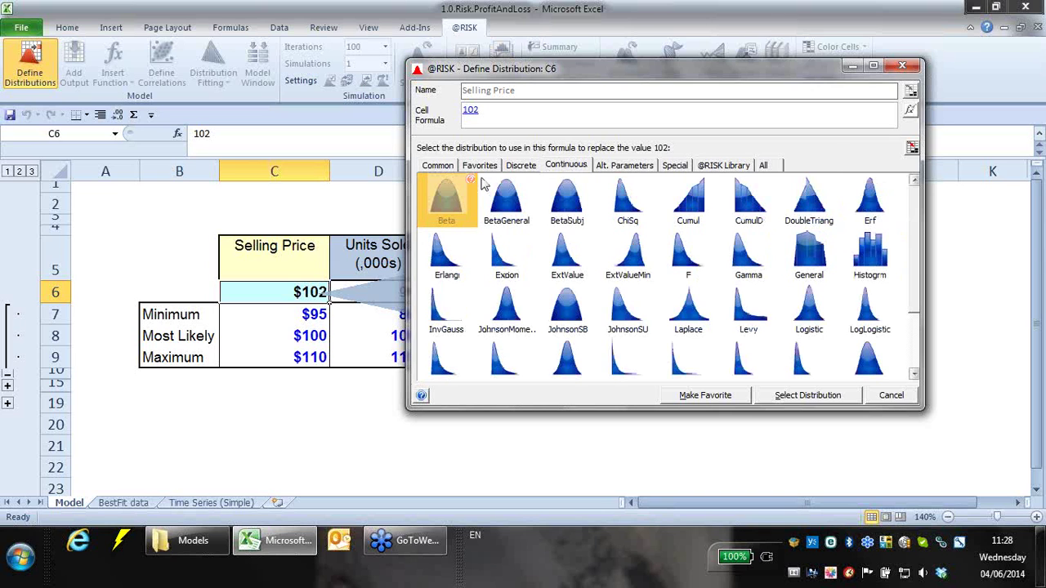
pyautogui.click(517, 168)
pyautogui.click(570, 166)
# - Reposition the dialog and cycle through the Discrete, Continuous and Common tabs
pyautogui.moveTo(662, 62); pyautogui.dragTo(662, 116)
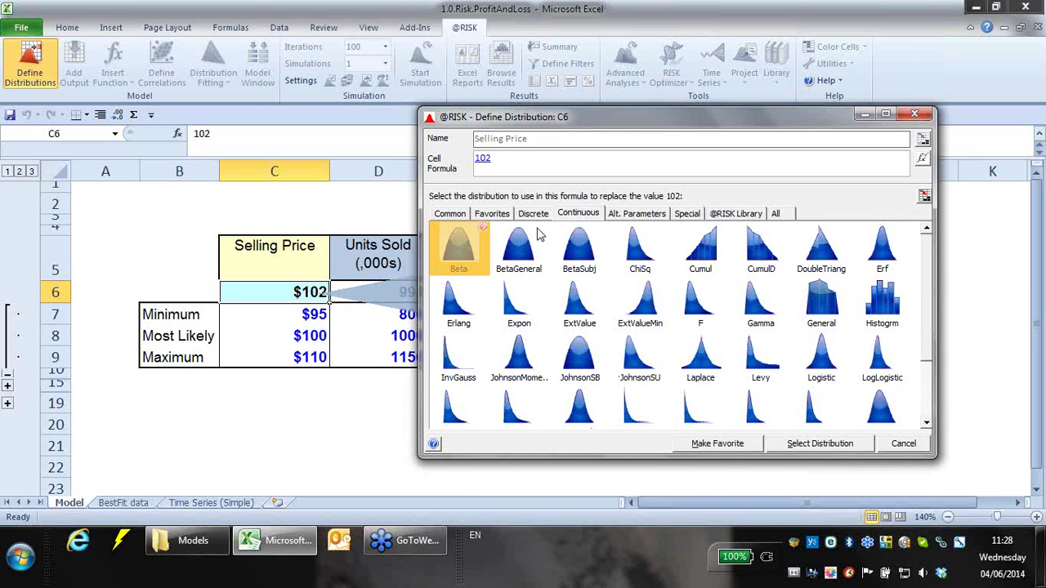
pyautogui.click(534, 214)
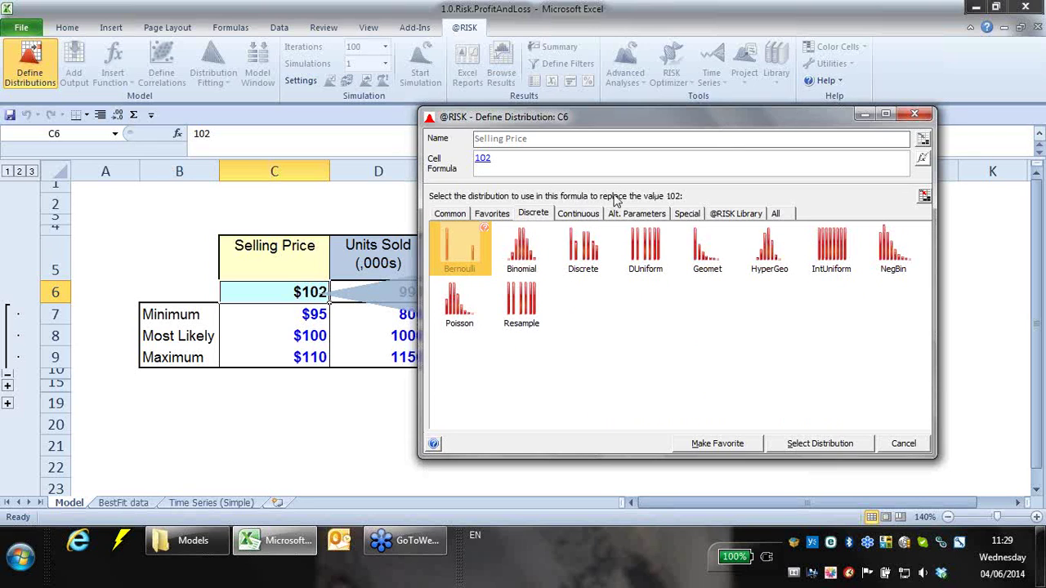
pyautogui.click(577, 213)
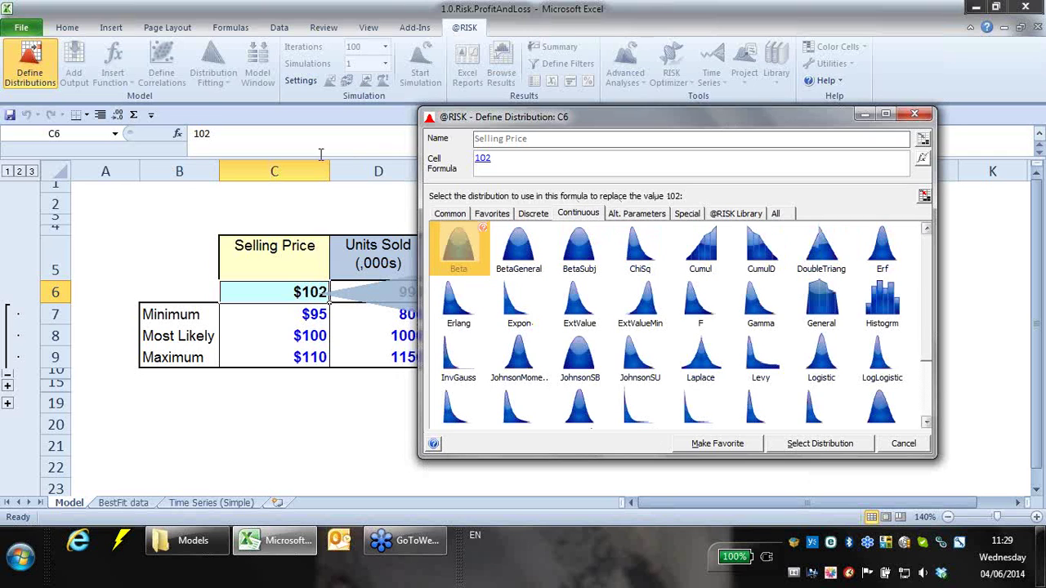
pyautogui.click(451, 215)
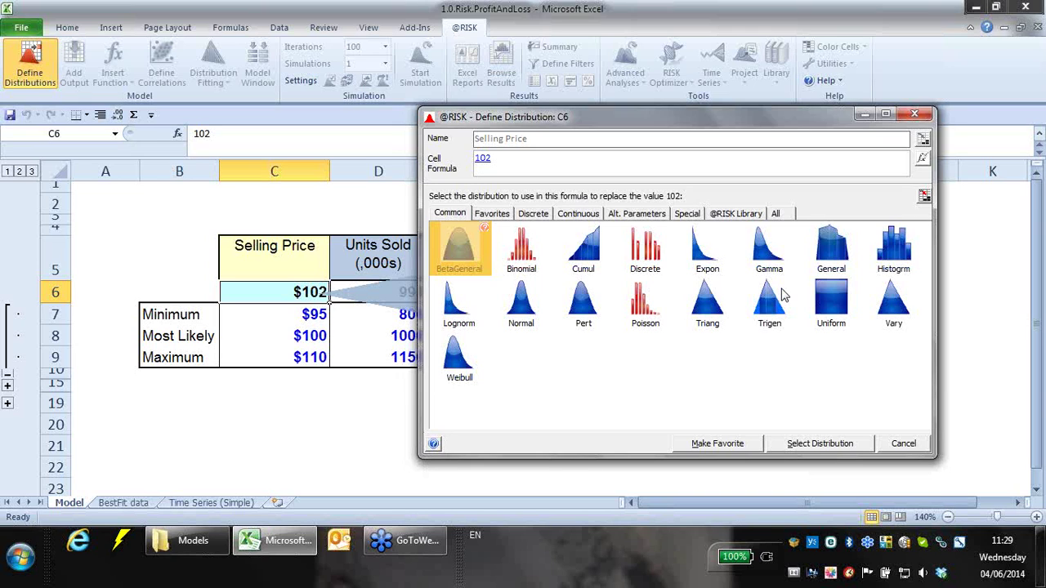
# - Compare Pert and Triang, settling on Pert without applying it
pyautogui.click(572, 318)
pyautogui.click(713, 305)
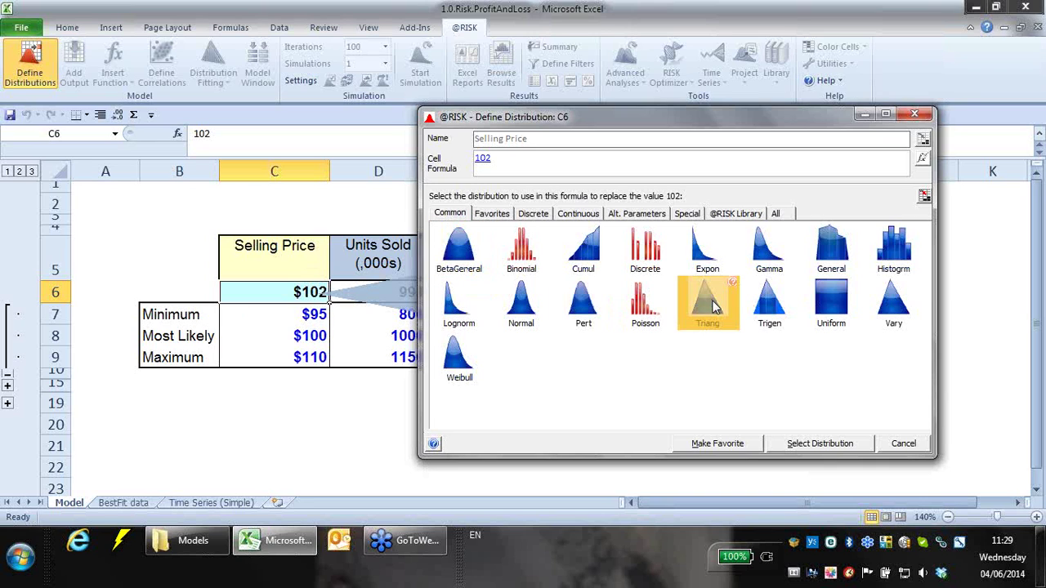
pyautogui.click(584, 314)
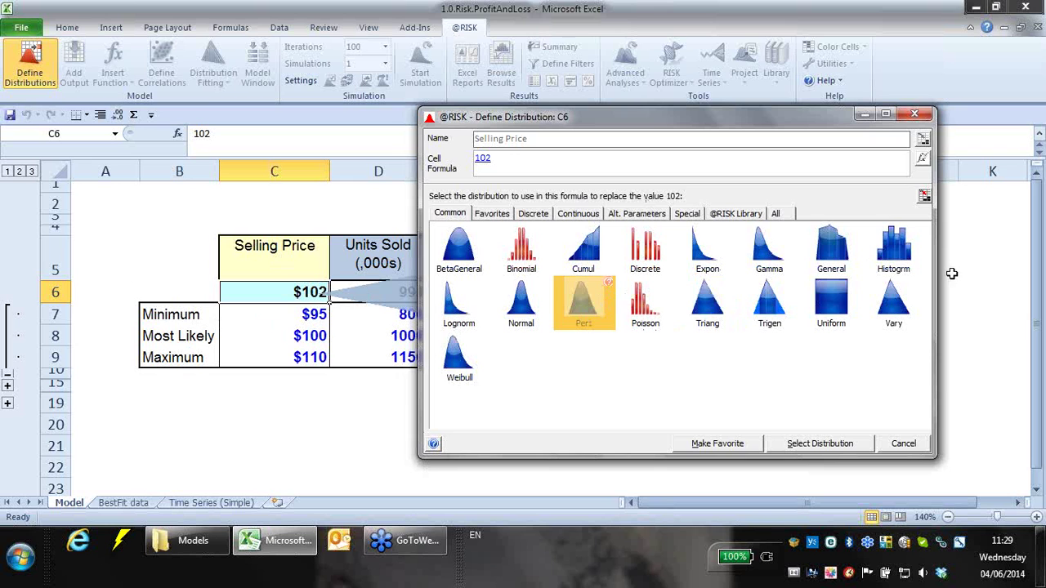
pyautogui.moveTo(833, 121); pyautogui.dragTo(928, 58)
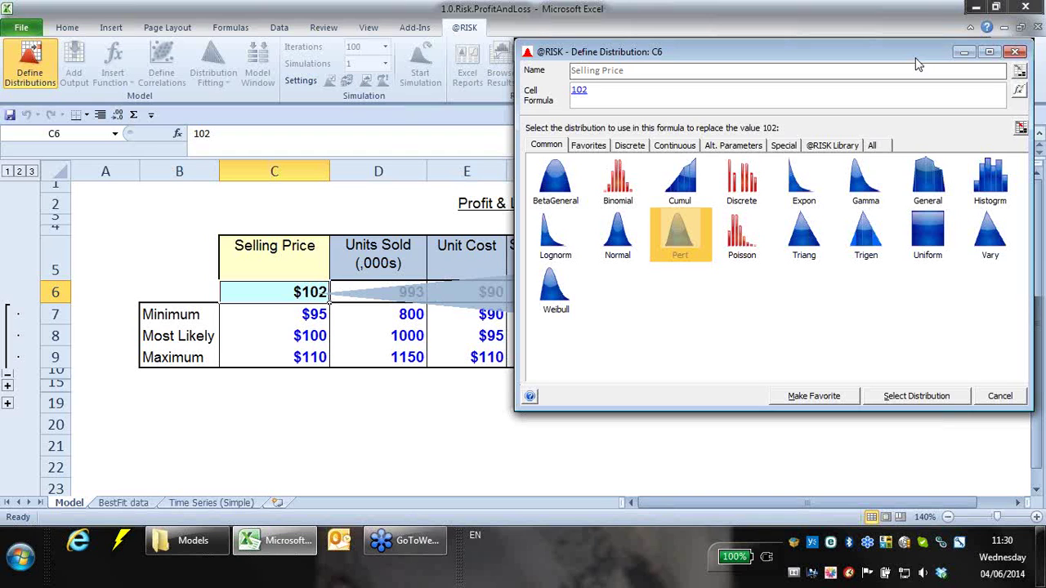
# - Make Selling Price a Pert(91.8, 102, 112.2) distribution with the static value parameter removed
pyautogui.doubleClick(681, 237)
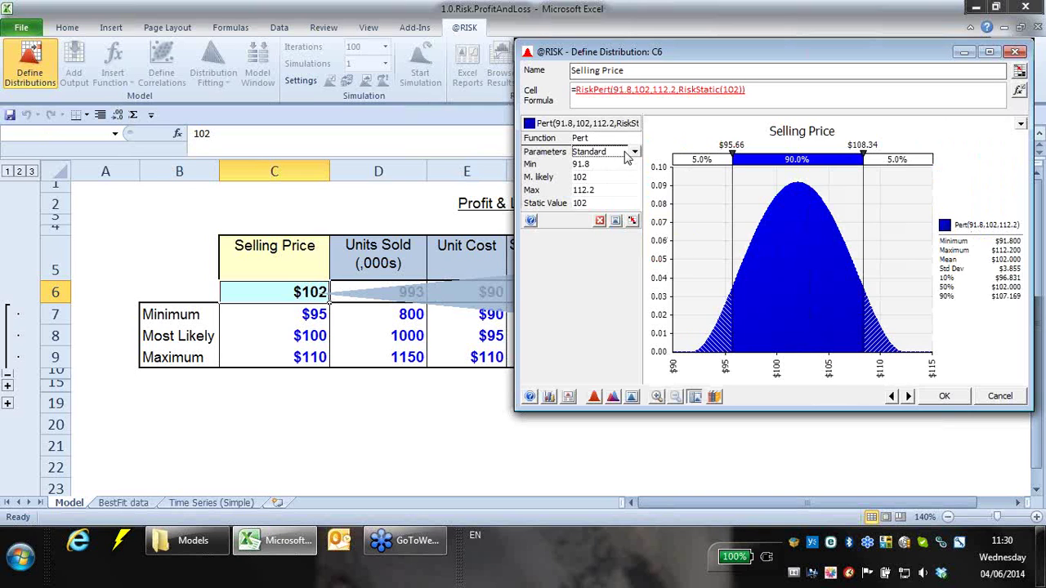
pyautogui.click(634, 153)
pyautogui.click(586, 222)
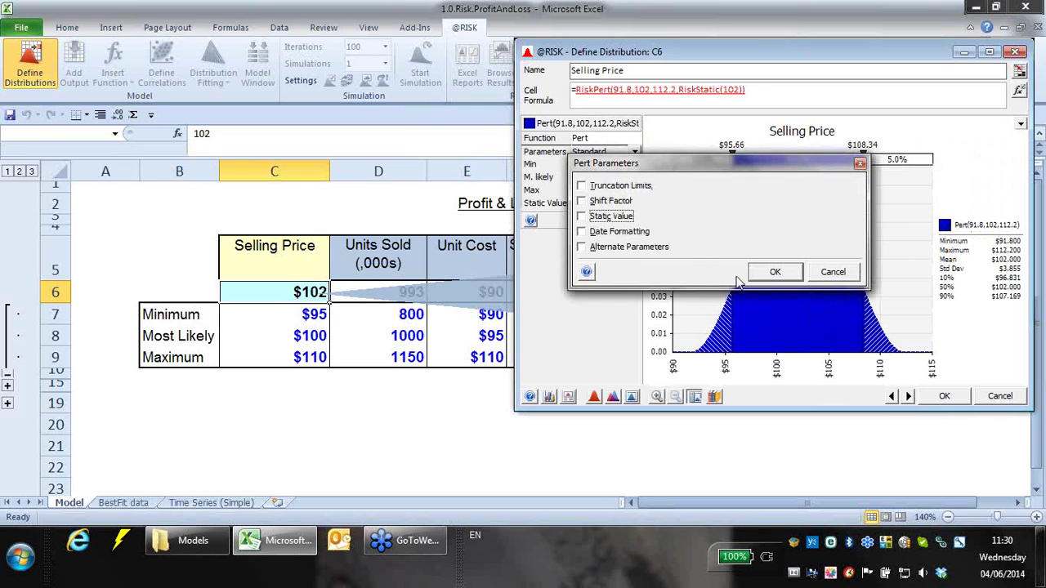
pyautogui.click(768, 271)
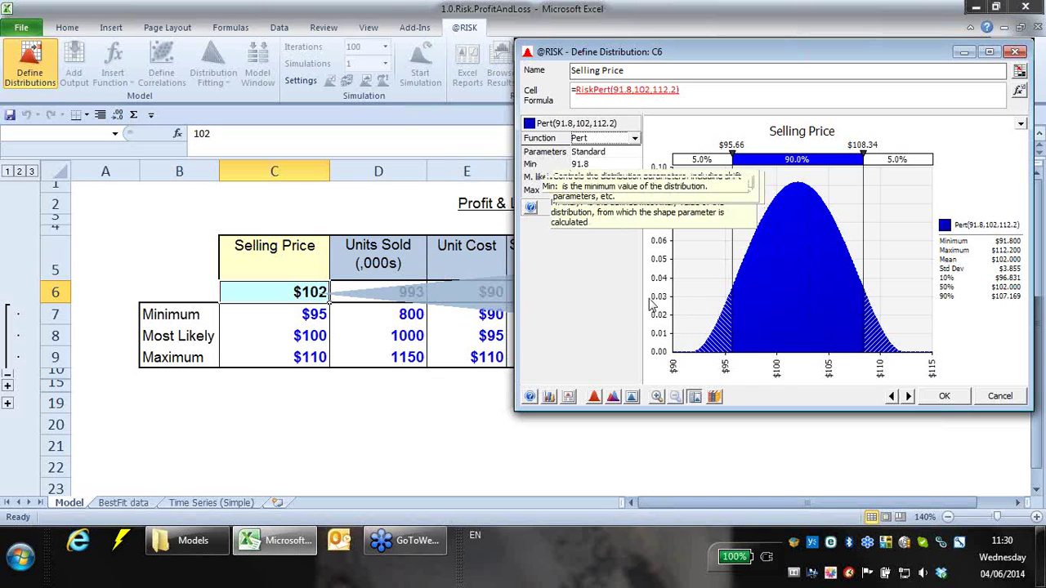
pyautogui.click(461, 412)
pyautogui.click(614, 325)
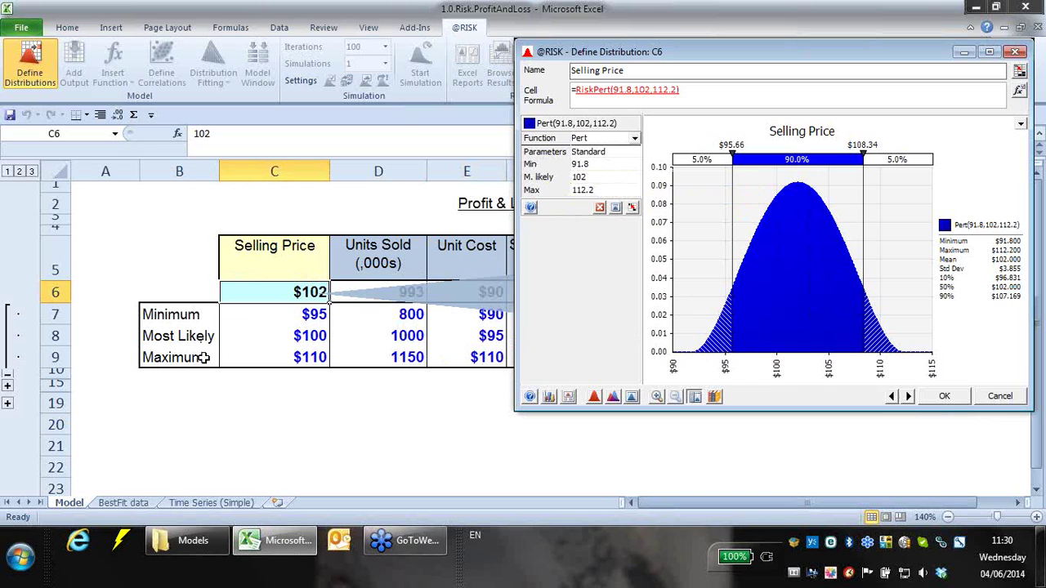
pyautogui.click(633, 209)
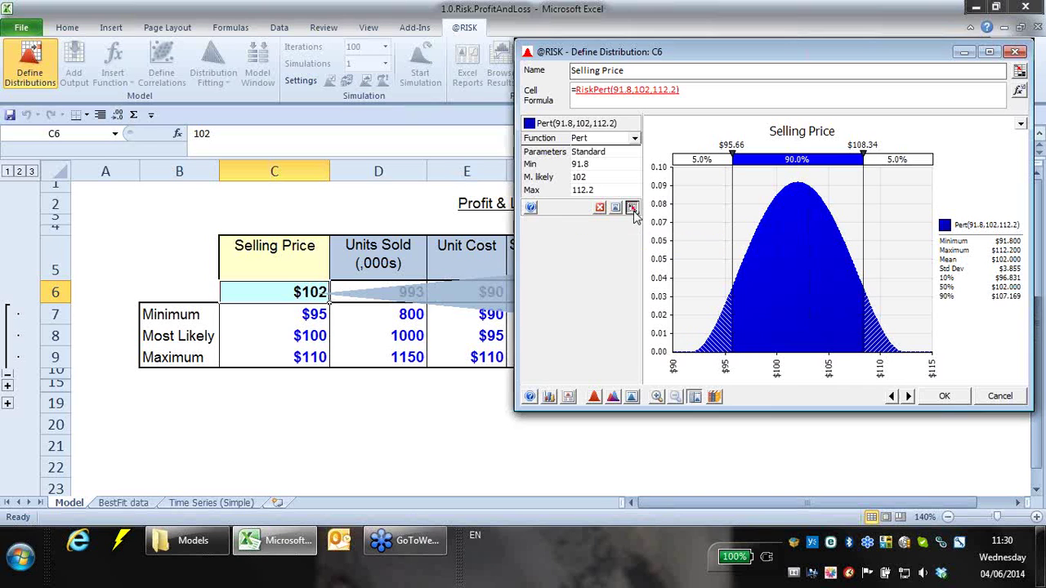
# - Link the Pert minimum, most likely and maximum to C7, C8 and C9, then enlarge the dialog
pyautogui.click(317, 313)
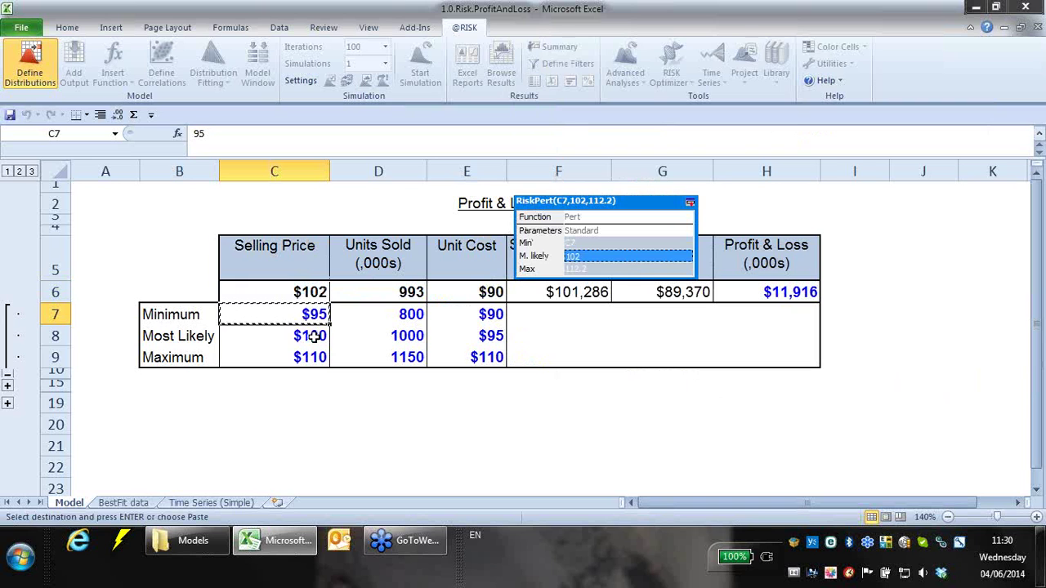
pyautogui.click(311, 335)
pyautogui.click(309, 357)
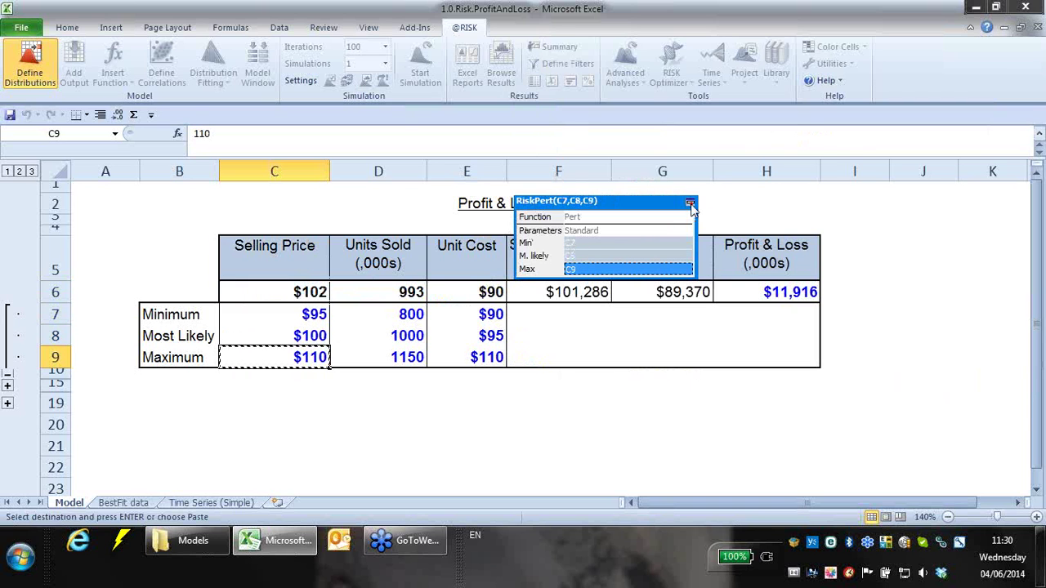
pyautogui.click(690, 202)
pyautogui.moveTo(688, 56); pyautogui.dragTo(642, 56)
pyautogui.moveTo(468, 412); pyautogui.dragTo(369, 463)
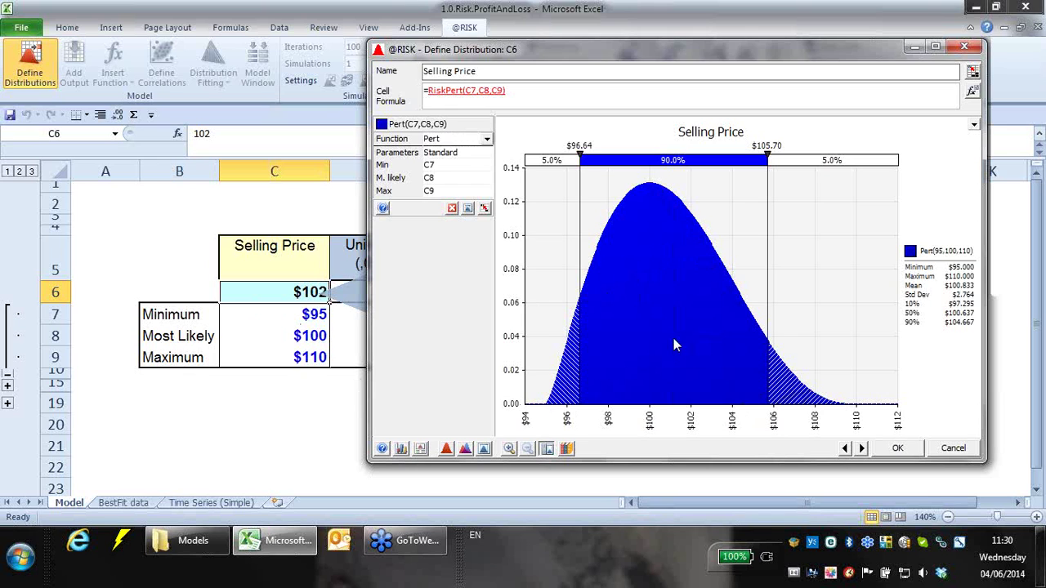
# - Write =RiskPert(C7,C8,C9) into C6 and recalculate with F9 ten times to watch Profit & Loss vary
pyautogui.click(897, 448)
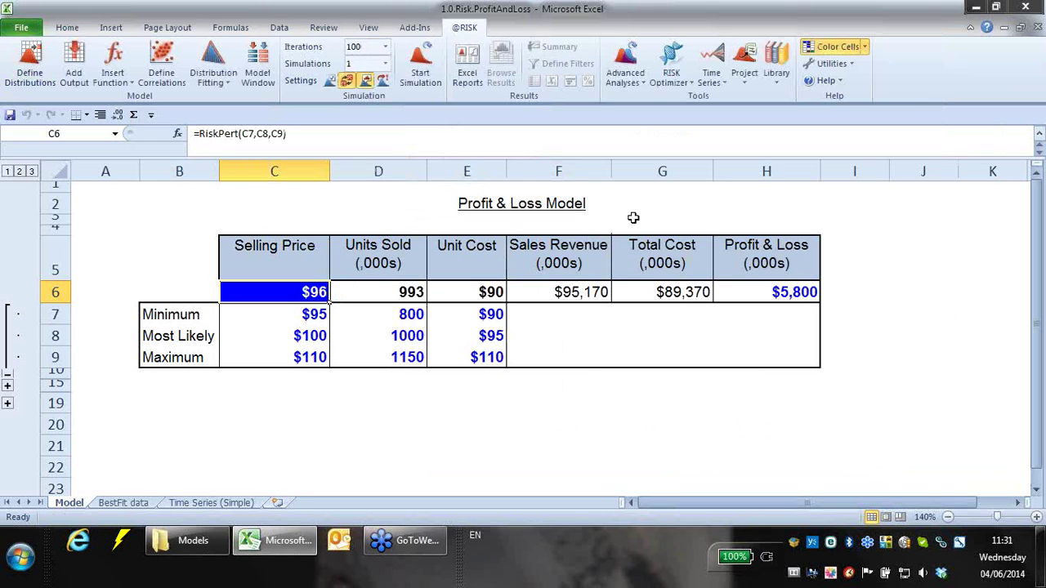
pyautogui.press('F9')
pyautogui.press('F9')
pyautogui.press('F9')
pyautogui.press('F9')
pyautogui.press('F9')
pyautogui.press('F9')
pyautogui.press('F9')
pyautogui.press('F9')
pyautogui.press('F9')
pyautogui.press('F9')
pyautogui.press('F9')
pyautogui.press('F9')
pyautogui.press('F9')
pyautogui.press('F9')
pyautogui.press('F9')
pyautogui.press('F9')
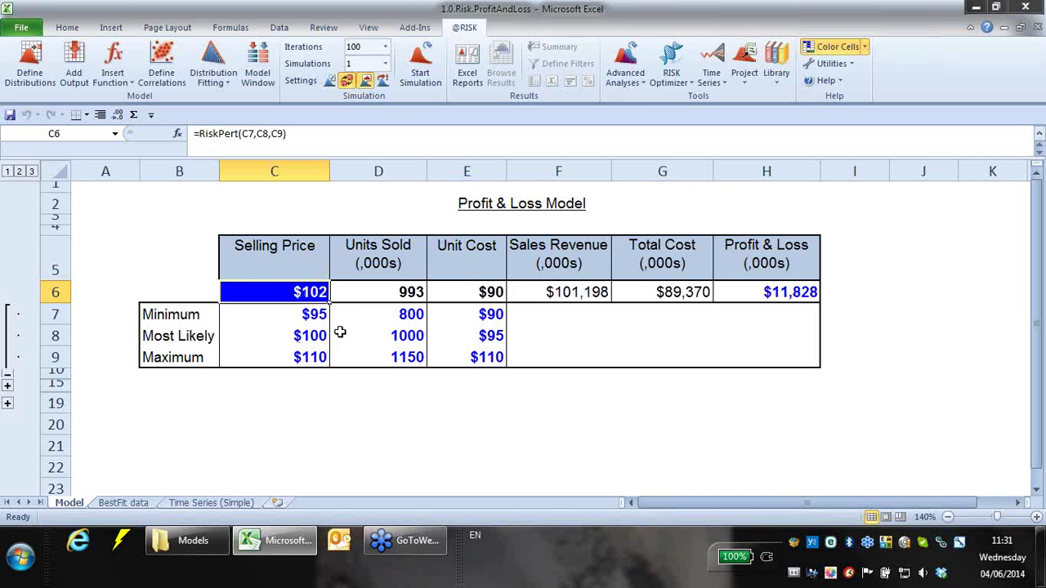
pyautogui.press('F9')
pyautogui.press('F9')
pyautogui.press('F9')
pyautogui.press('F9')
pyautogui.press('F9')
pyautogui.press('F9')
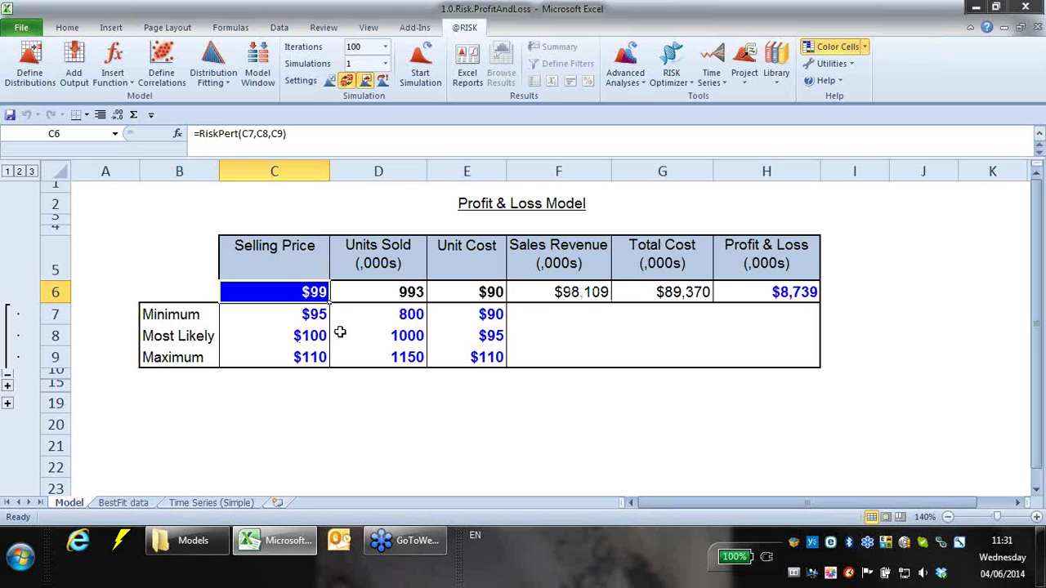
pyautogui.press('F9')
pyautogui.press('F9')
pyautogui.press('F9')
pyautogui.press('F9')
pyautogui.press('F9')
pyautogui.press('F9')
pyautogui.press('F9')
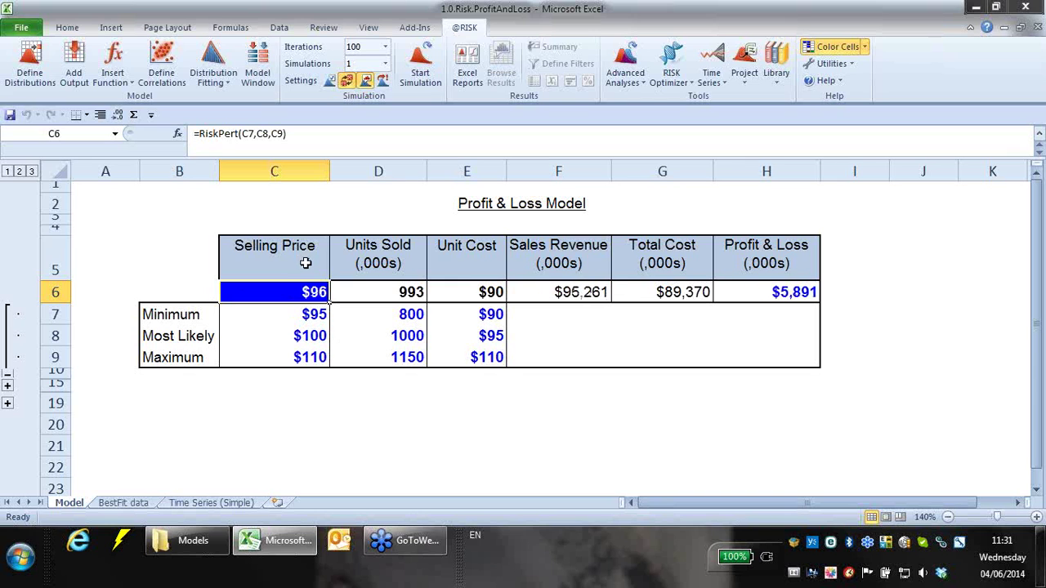
pyautogui.press('F9')
pyautogui.press('F9')
pyautogui.press('F9')
pyautogui.press('F9')
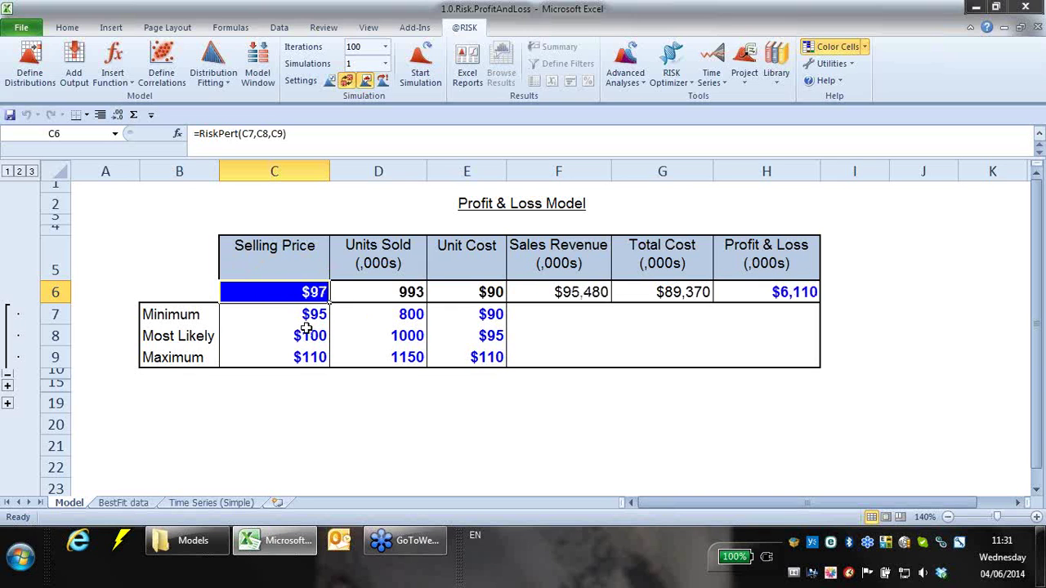
pyautogui.press('F9')
pyautogui.press('F9')
pyautogui.press('F9')
pyautogui.press('F9')
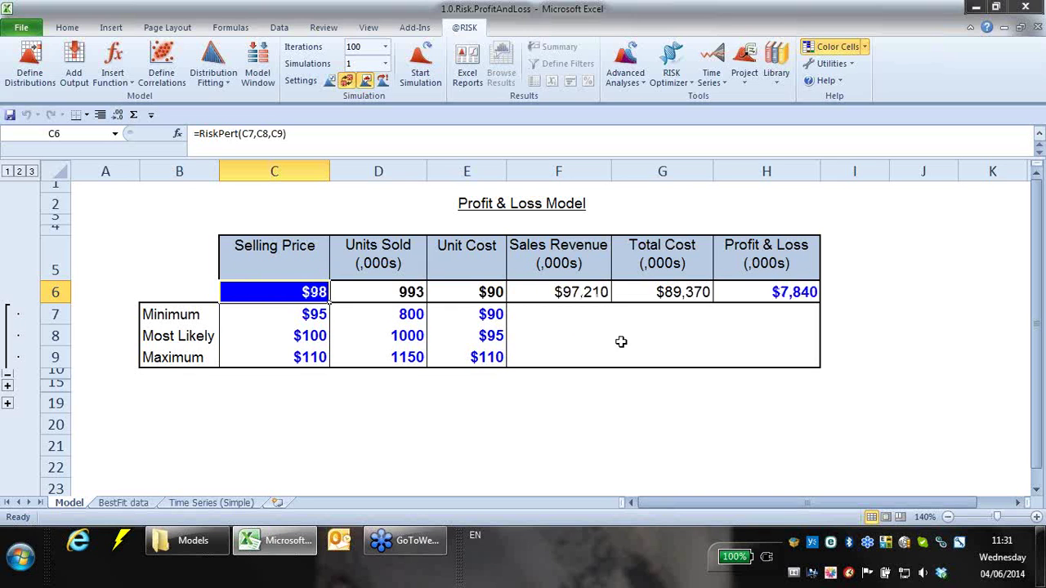
pyautogui.press('F9')
pyautogui.press('F9')
pyautogui.press('F9')
pyautogui.press('F9')
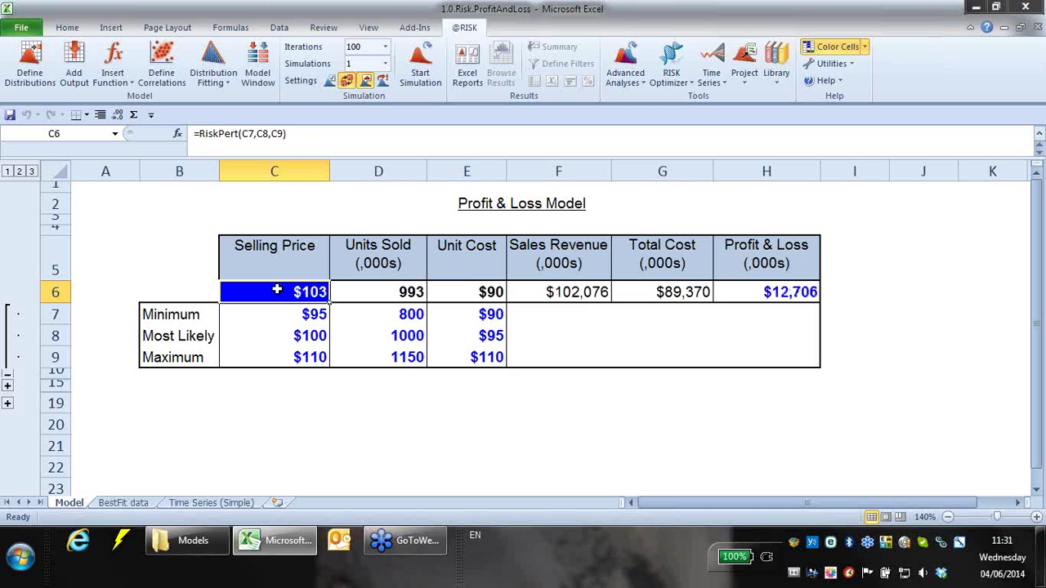
pyautogui.press('F9')
pyautogui.press('F9')
pyautogui.press('F9')
pyautogui.press('F9')
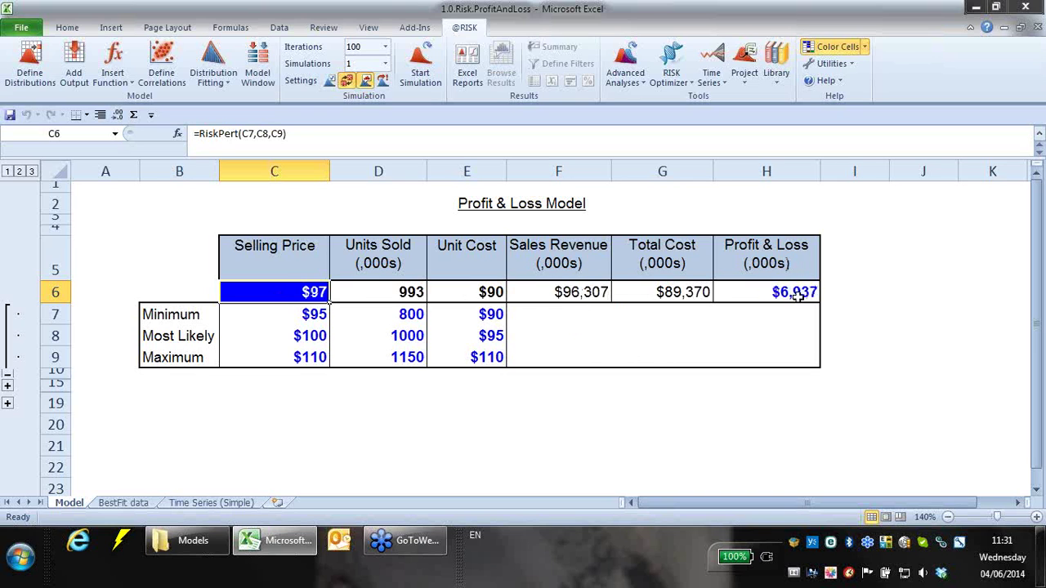
pyautogui.press('F9')
pyautogui.press('F9')
pyautogui.press('F9')
pyautogui.press('F9')
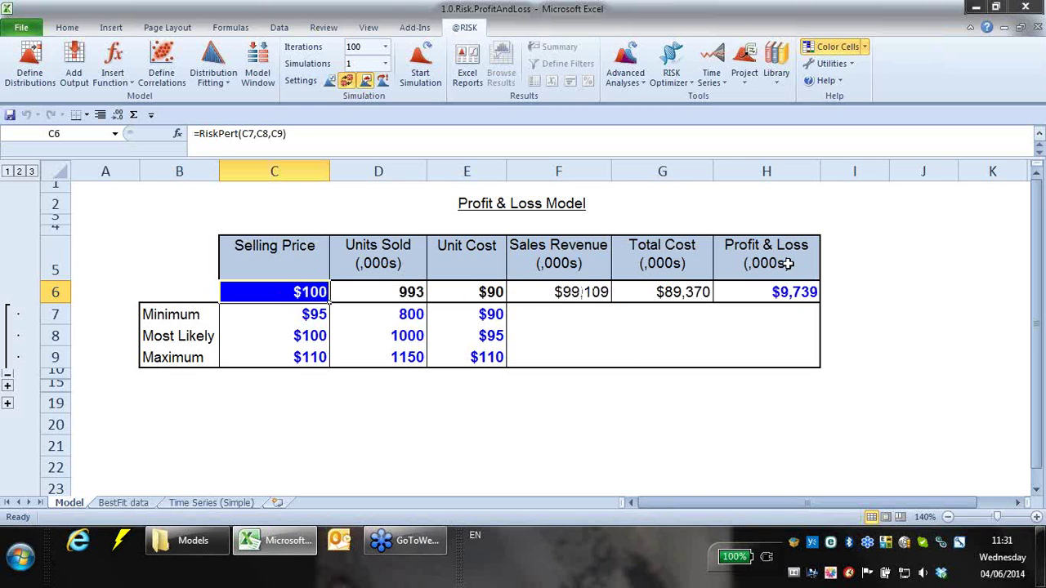
pyautogui.press('F9')
pyautogui.press('F9')
pyautogui.press('F9')
pyautogui.press('F9')
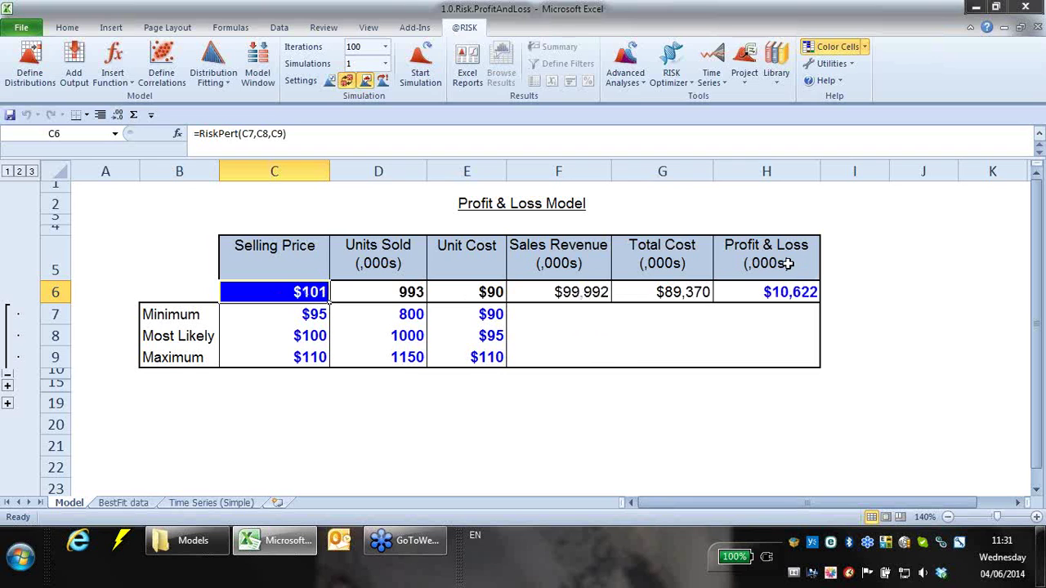
pyautogui.press('F9')
pyautogui.press('F9')
pyautogui.press('F9')
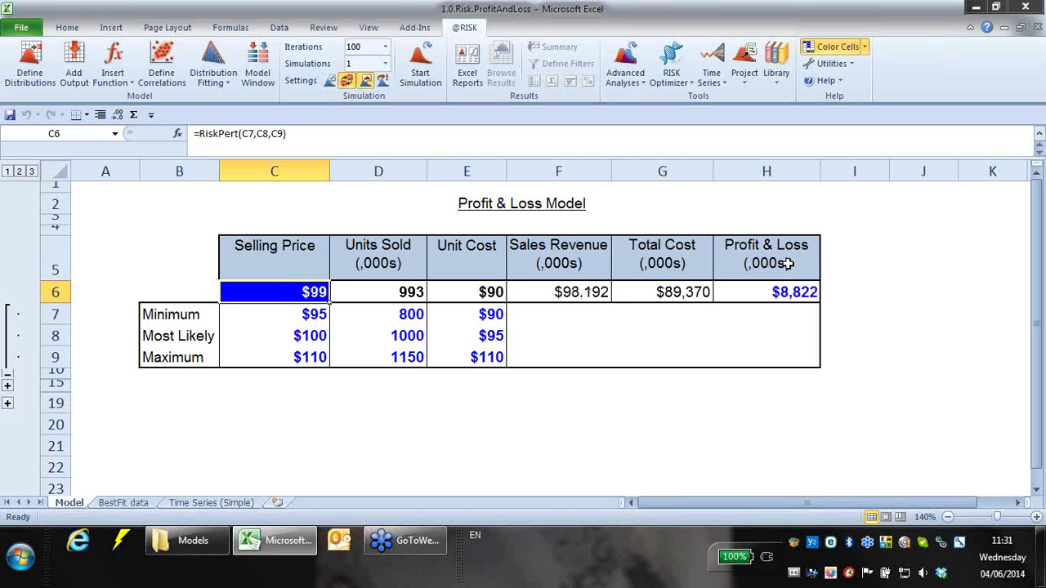
# - Reopen C6's Pert(95,100,110) distribution, enlarged and moved clear of column C
pyautogui.click(30, 62)
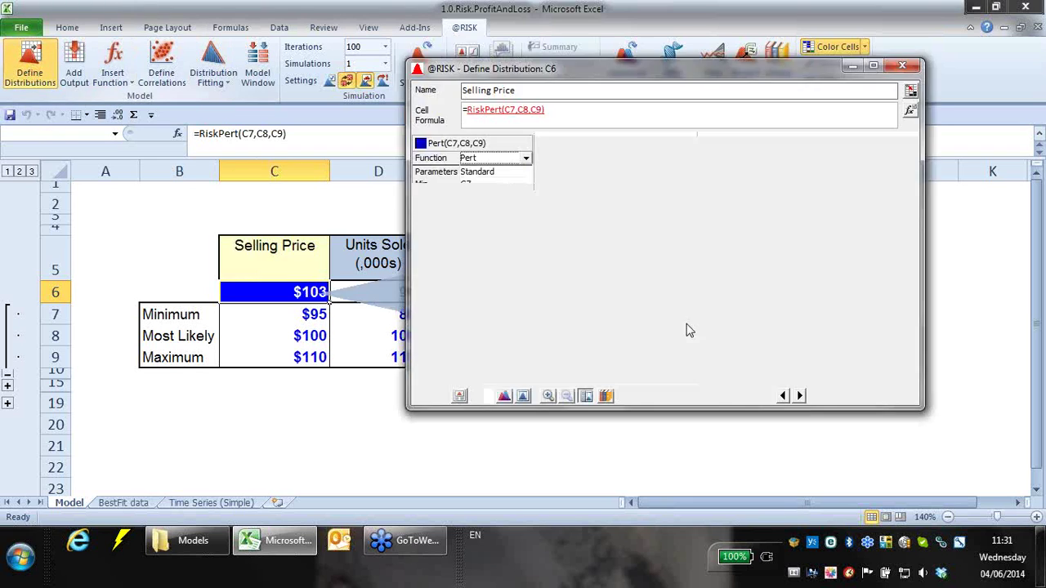
pyautogui.moveTo(408, 411); pyautogui.dragTo(276, 452)
pyautogui.moveTo(766, 70); pyautogui.dragTo(842, 60)
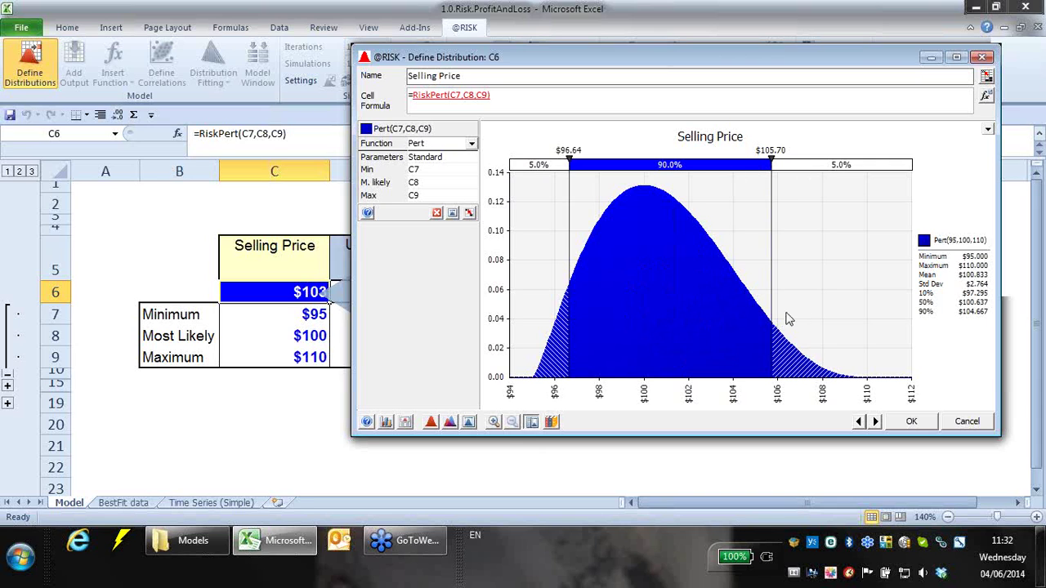
# - Drag the right delimiter to $105.50, leaving 5.8% in the upper tail, and bring up overlay choices
pyautogui.moveTo(776, 309); pyautogui.dragTo(771, 351)
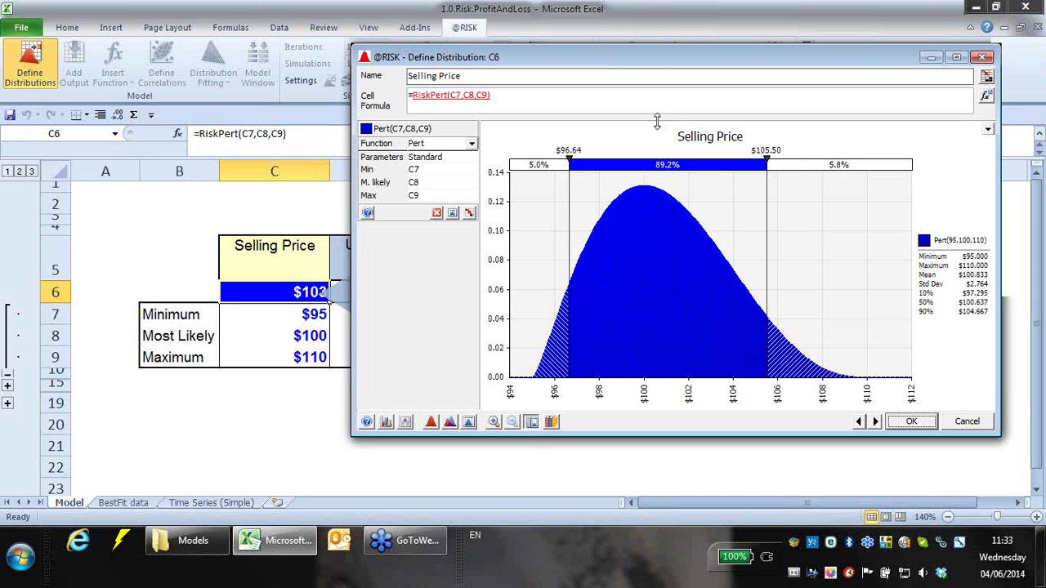
pyautogui.click(449, 421)
# - Overlay a Uniform distribution on the Selling Price chart, then remove it again
pyautogui.moveTo(671, 444); pyautogui.dragTo(662, 280)
pyautogui.doubleClick(768, 367)
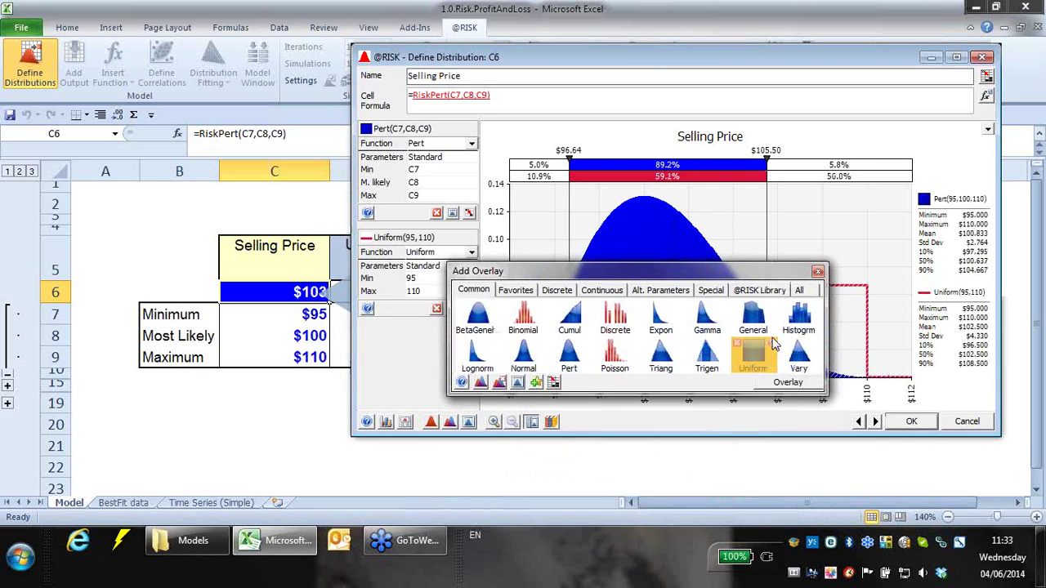
pyautogui.click(819, 272)
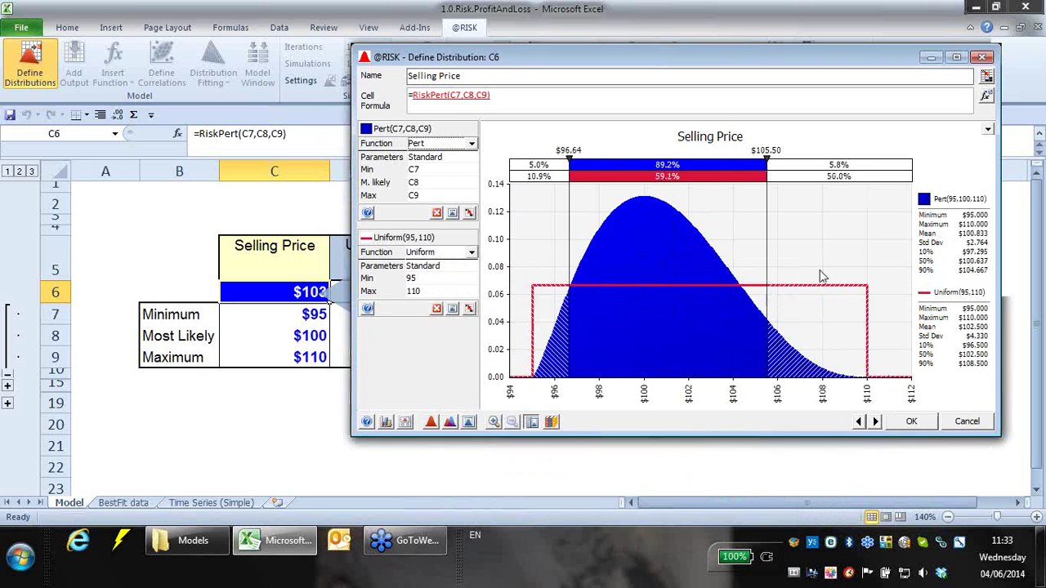
pyautogui.click(437, 309)
# - Set the right delimiter to $100, then change it to $105
pyautogui.click(773, 152)
pyautogui.write('100')
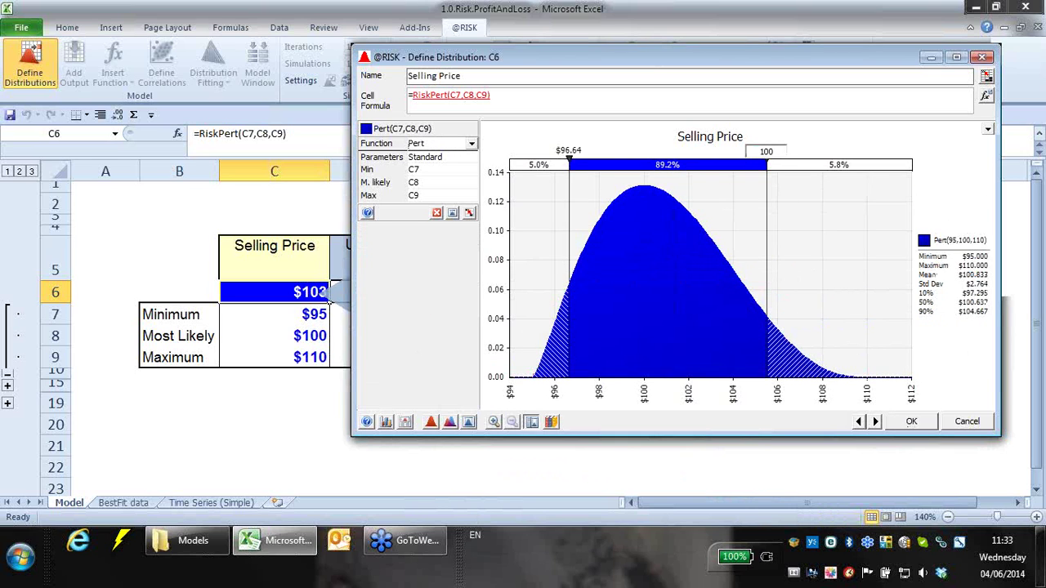
pyautogui.press('Return')
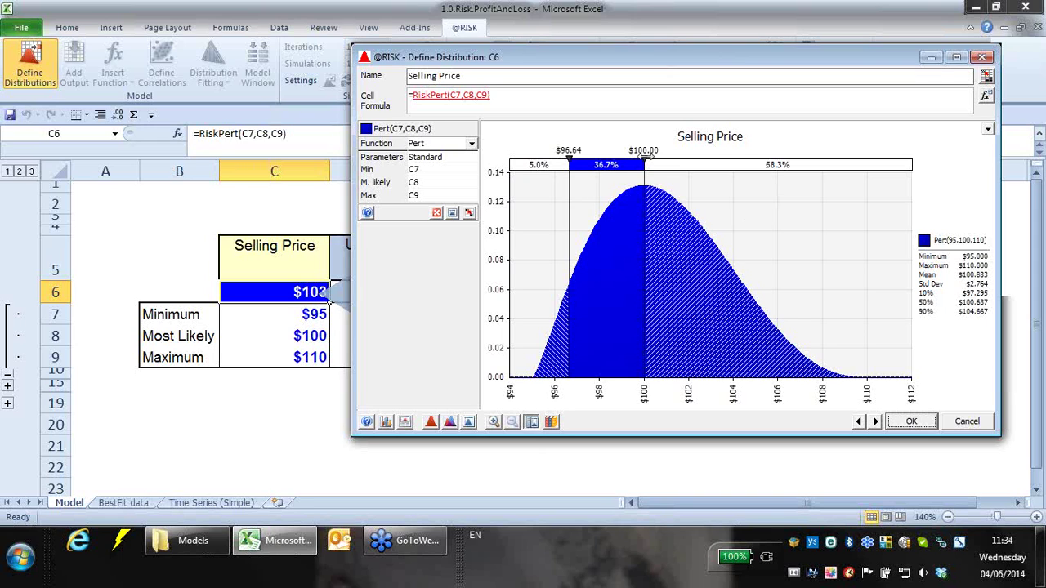
pyautogui.click(650, 149)
pyautogui.write('105')
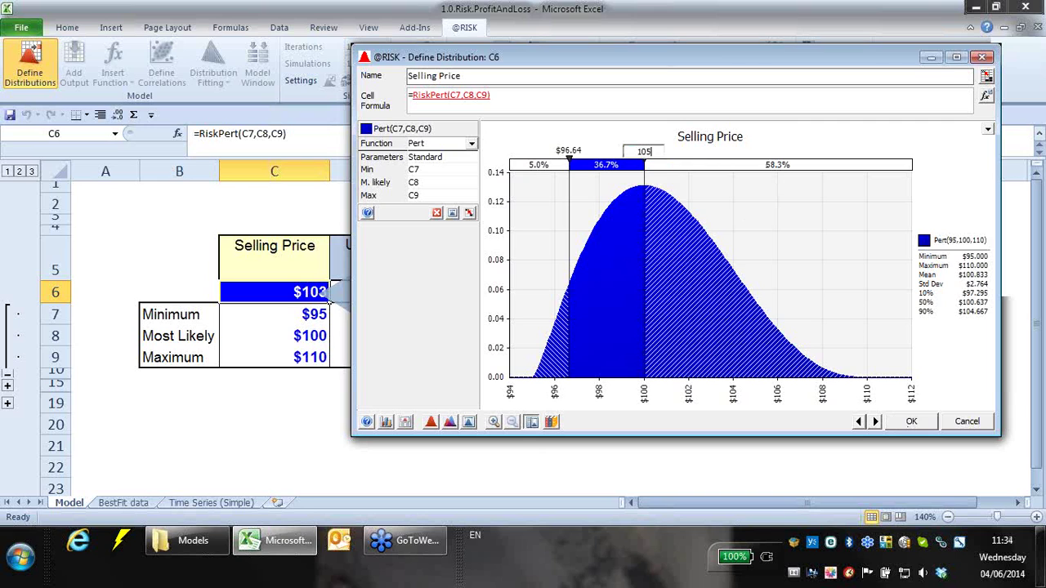
pyautogui.press('Return')
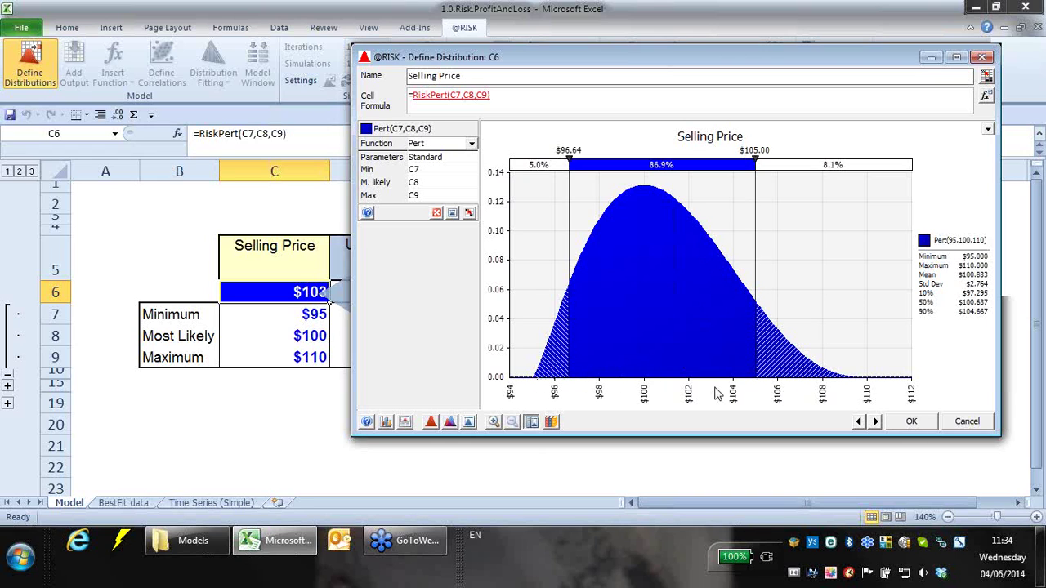
# - Set the middle band to 90%, placing delimiters at $96.64 and $105.70
pyautogui.click(668, 166)
pyautogui.write('90')
pyautogui.press('Return')
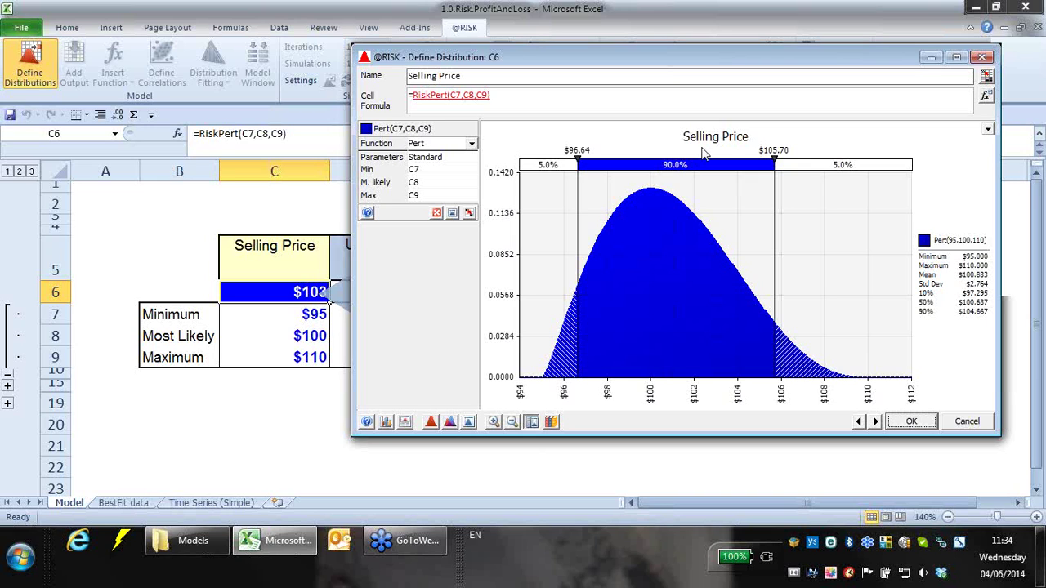
# - Keep the right tail at 5% and move the left delimiter to $97.30 for a 10% left tail
pyautogui.click(837, 165)
pyautogui.click(803, 188)
pyautogui.moveTo(577, 189); pyautogui.dragTo(537, 193)
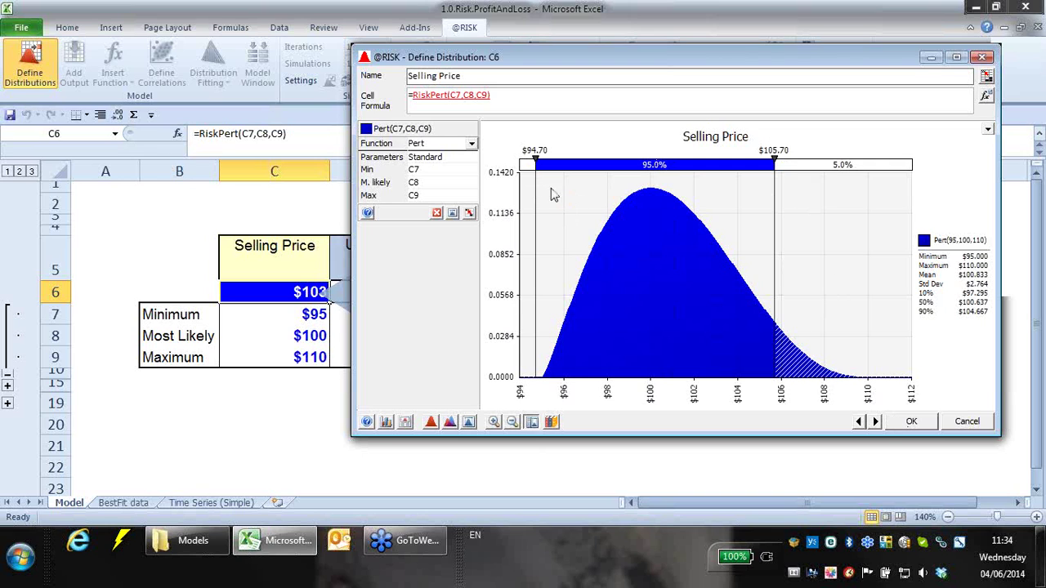
pyautogui.moveTo(536, 202); pyautogui.dragTo(592, 201)
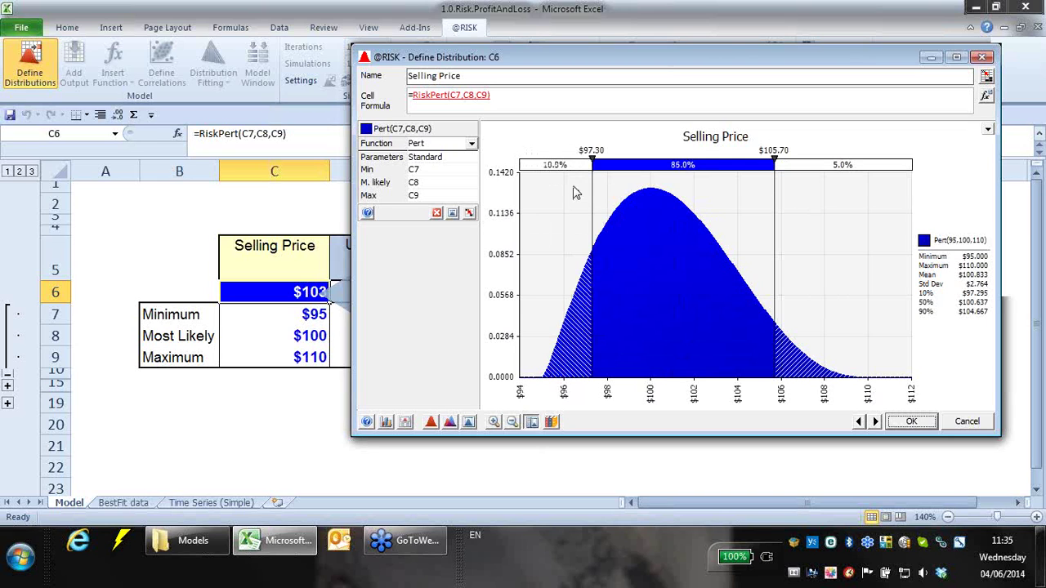
# - Overlay a Uniform(95,110) distribution on the Selling Price graph and inspect its Min and Max
pyautogui.click(449, 422)
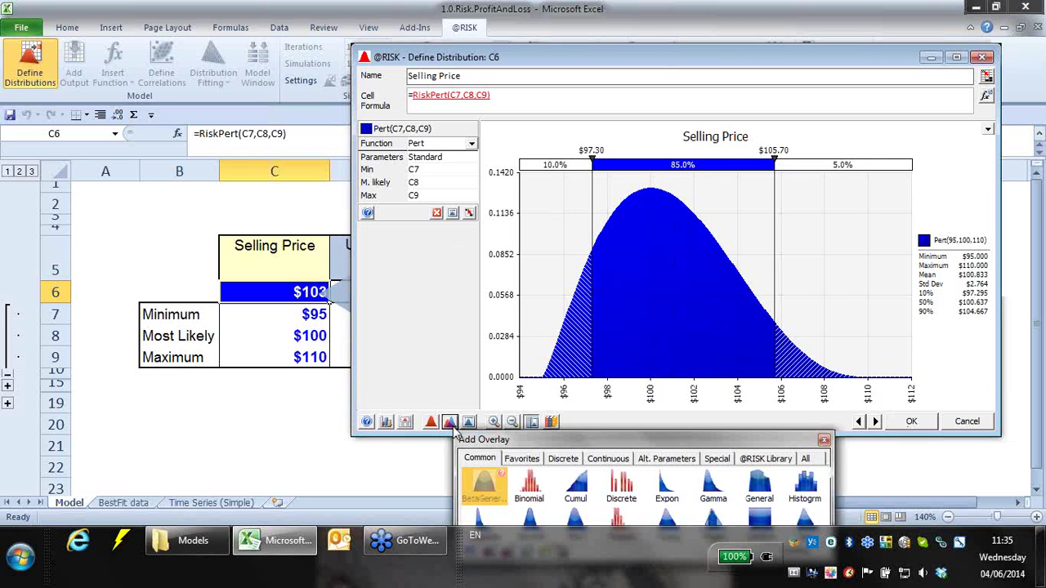
pyautogui.moveTo(634, 438); pyautogui.dragTo(373, 276)
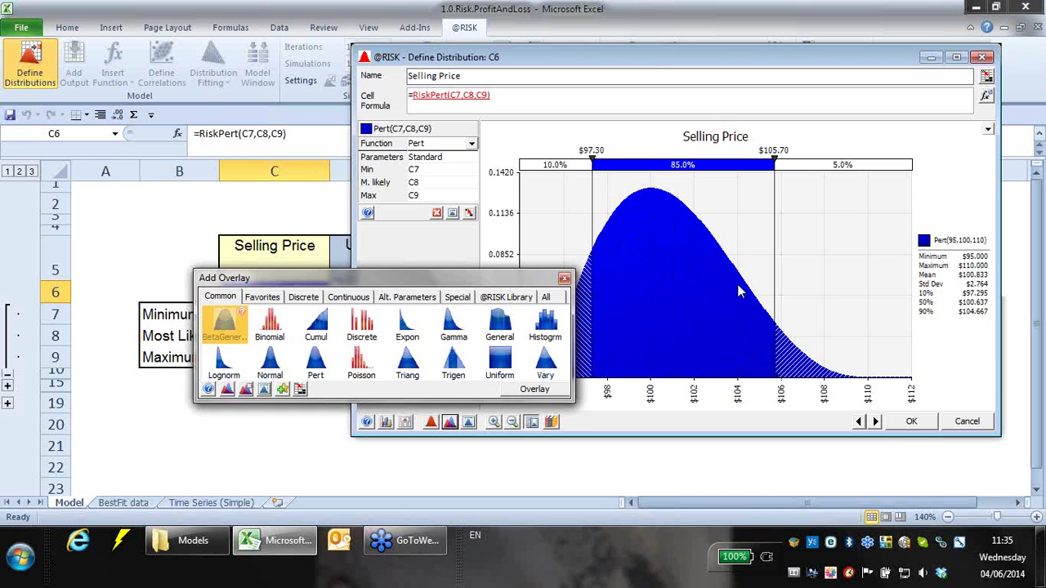
pyautogui.click(500, 361)
pyautogui.click(564, 277)
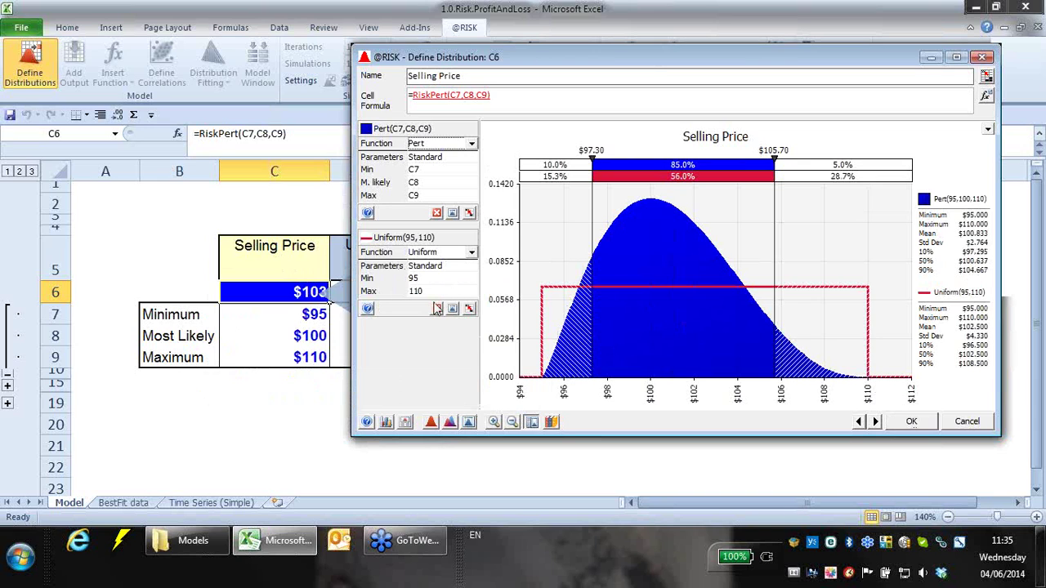
pyautogui.click(376, 278)
pyautogui.click(379, 292)
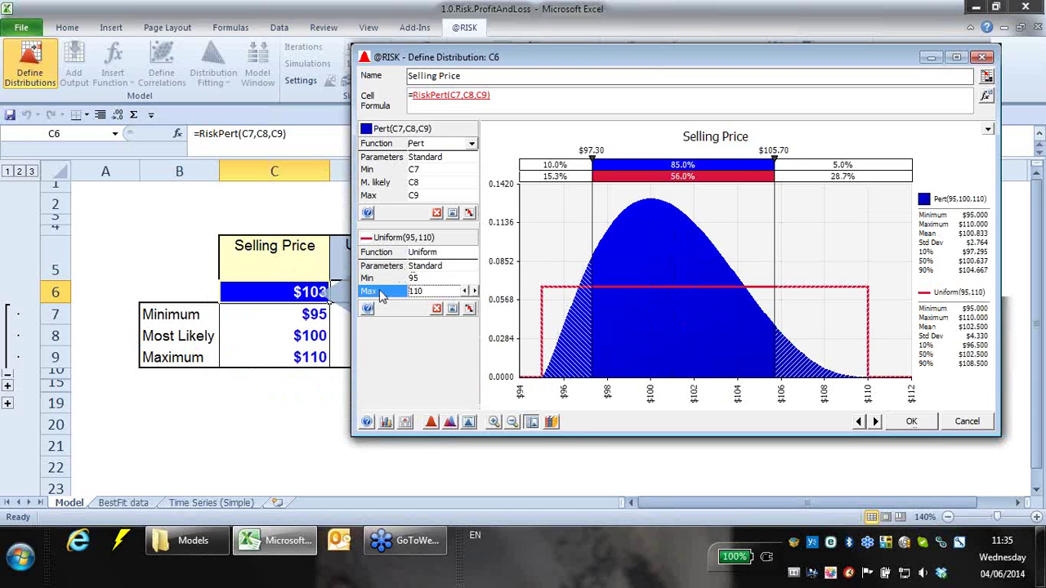
pyautogui.click(545, 384)
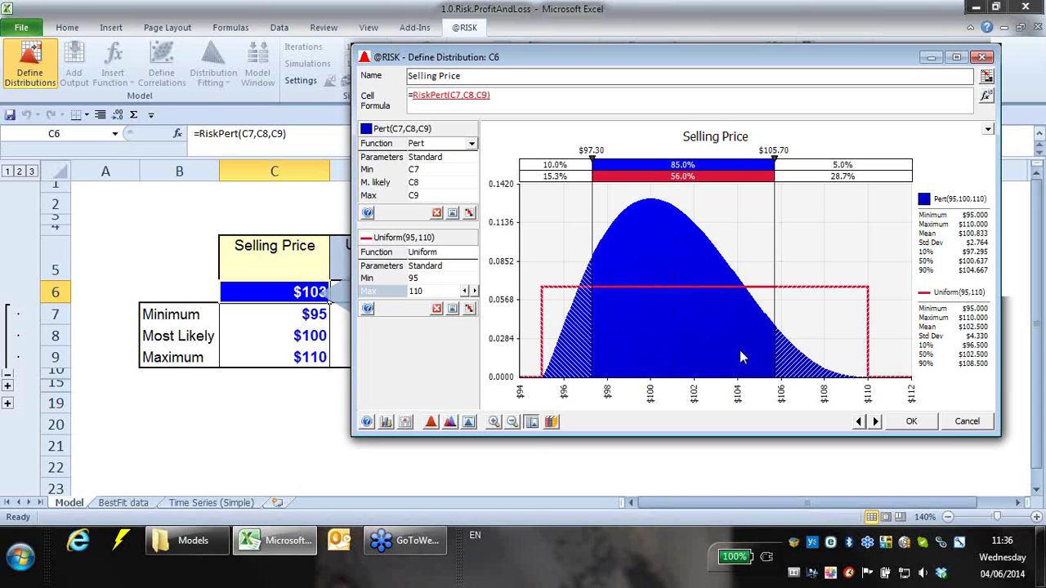
# - Delete the Uniform overlay and accept the Pert Selling Price distribution
pyautogui.click(451, 422)
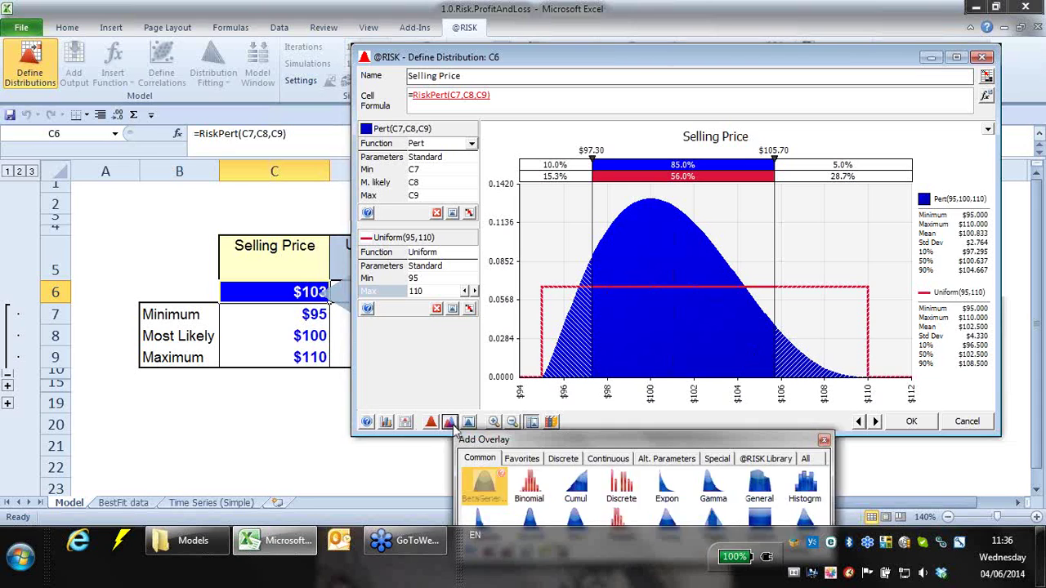
pyautogui.click(824, 440)
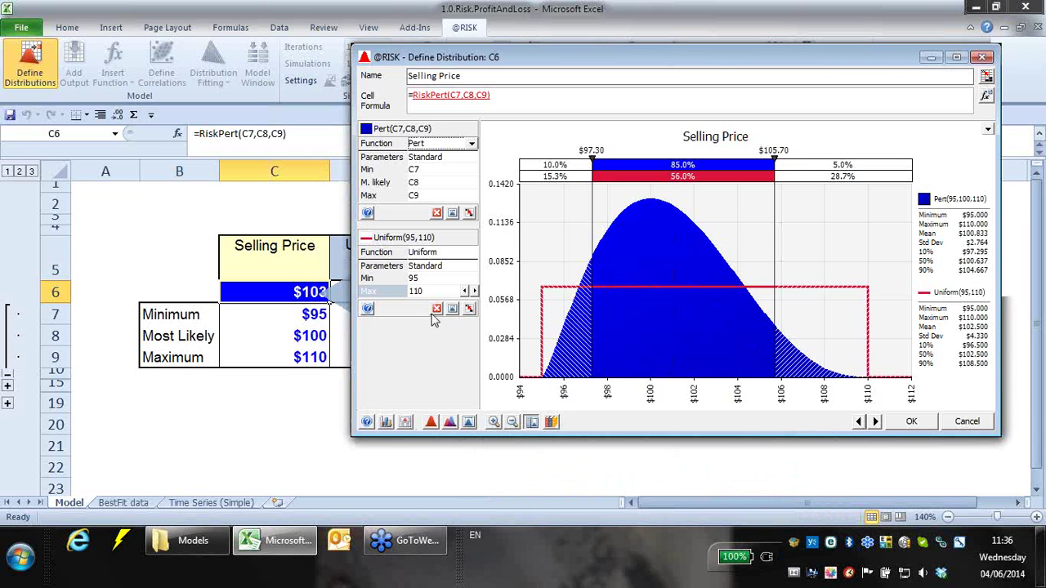
pyautogui.click(435, 310)
pyautogui.click(907, 421)
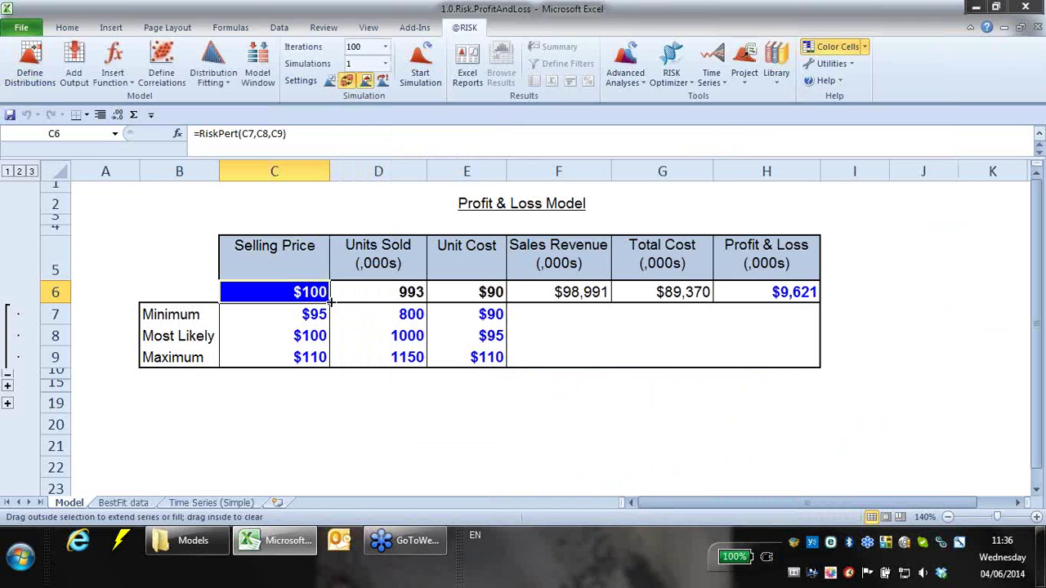
# - Select C6:E6 and check each cell's RiskPert formula in the formula bar
pyautogui.moveTo(302, 292); pyautogui.dragTo(487, 292)
pyautogui.click(448, 293)
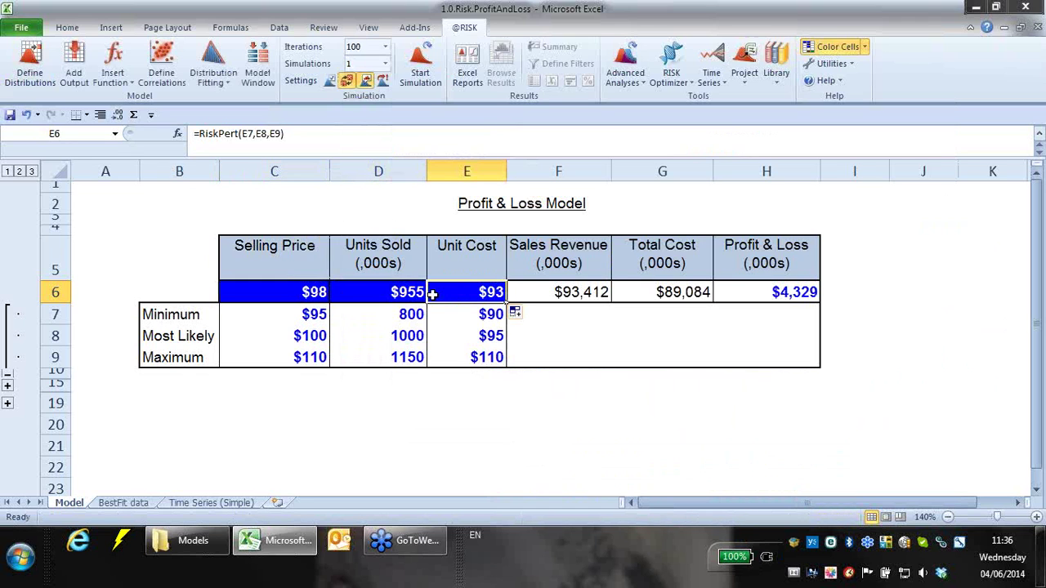
pyautogui.click(356, 292)
pyautogui.click(286, 292)
pyautogui.click(382, 293)
pyautogui.click(467, 292)
pyautogui.click(355, 296)
pyautogui.click(306, 296)
pyautogui.click(339, 295)
pyautogui.click(438, 291)
# - Format Units Sold in D6 as Number with zero decimal places, showing 955
pyautogui.click(395, 293)
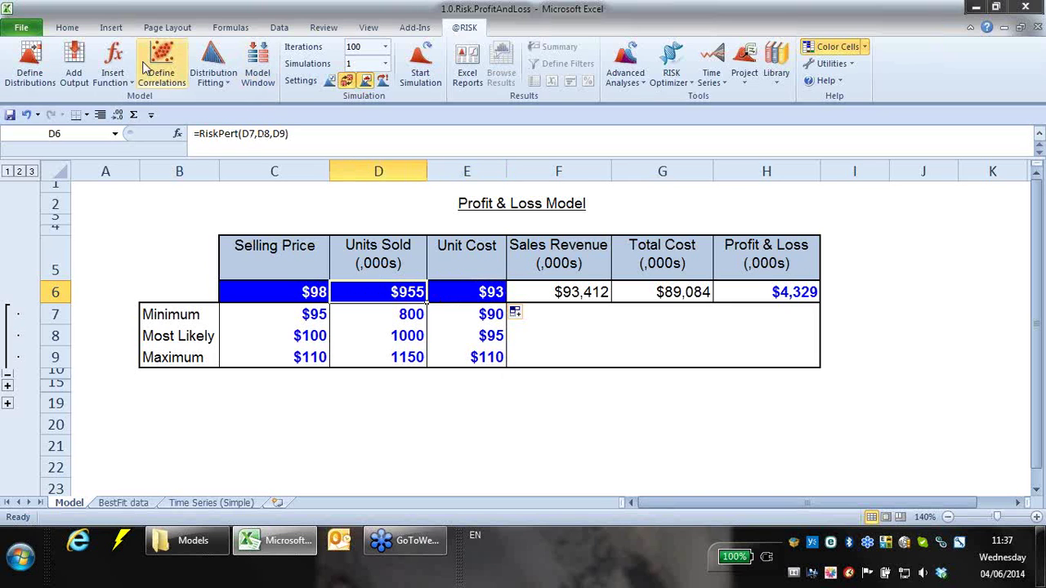
pyautogui.click(67, 27)
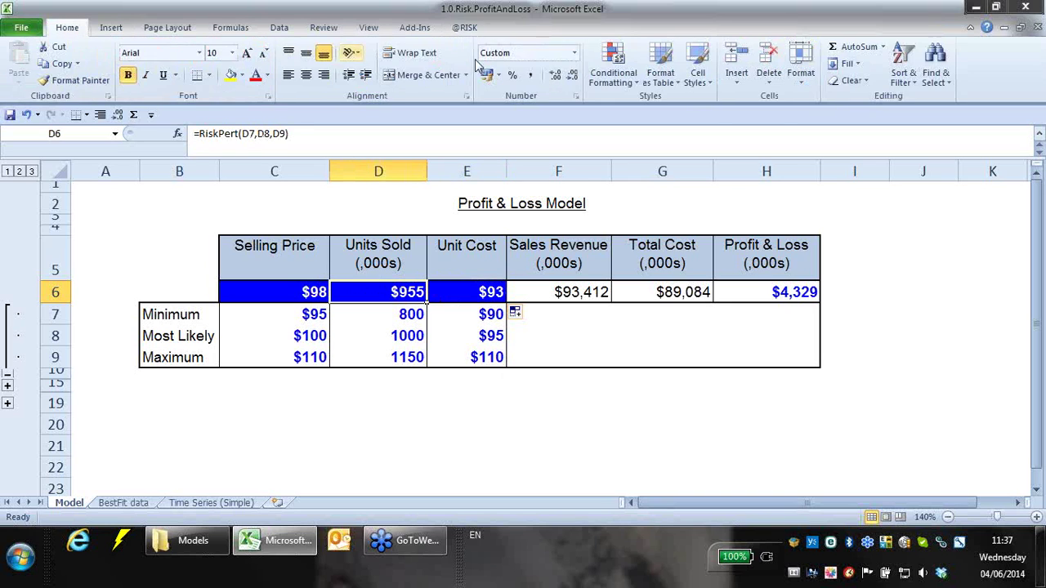
pyautogui.click(573, 52)
pyautogui.click(552, 124)
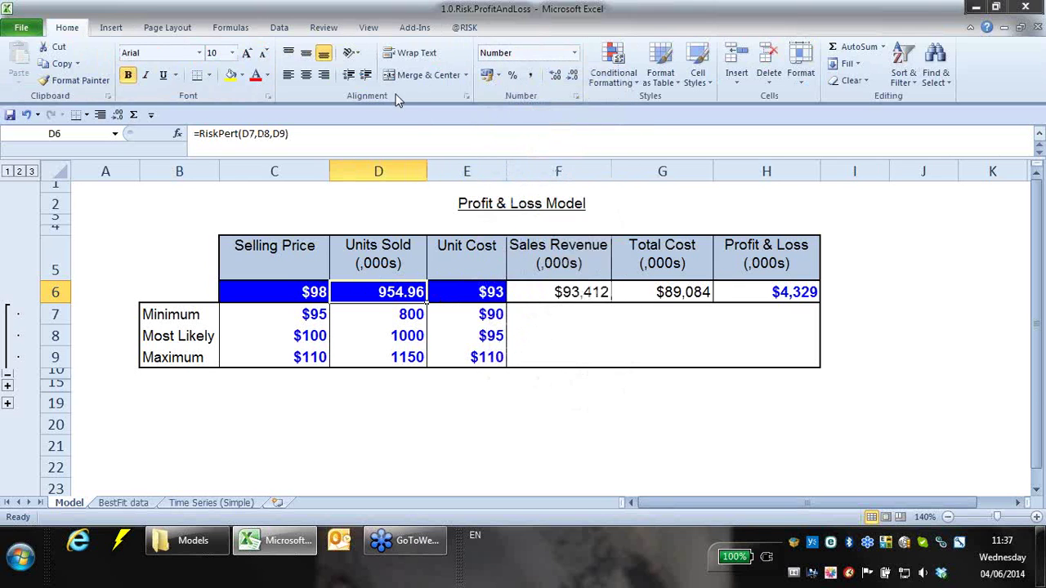
pyautogui.click(571, 75)
pyautogui.click(572, 82)
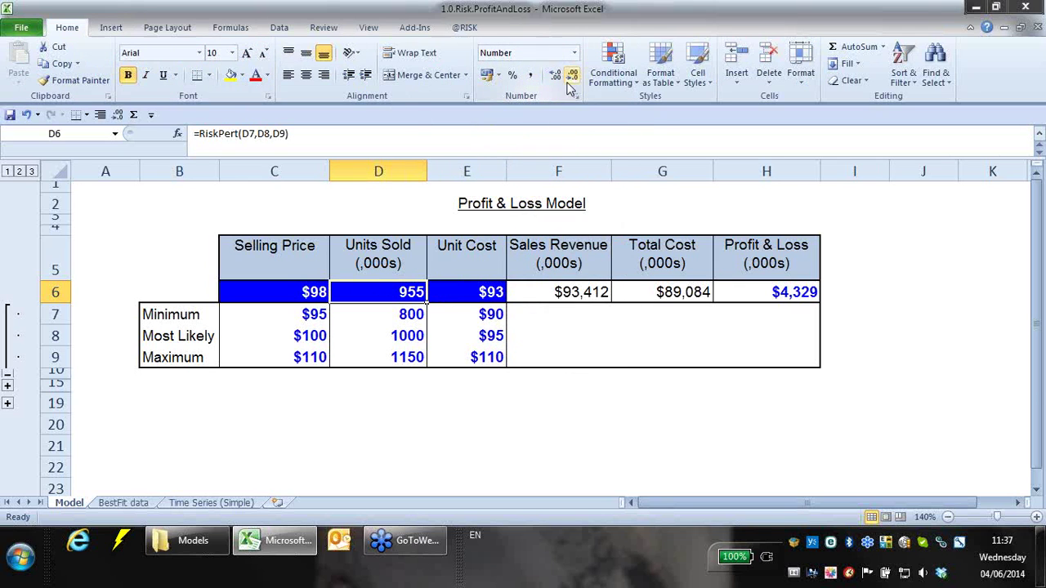
# - Review the reformatted D6 alongside the Selling Price cell C6
pyautogui.click(408, 314)
pyautogui.click(413, 292)
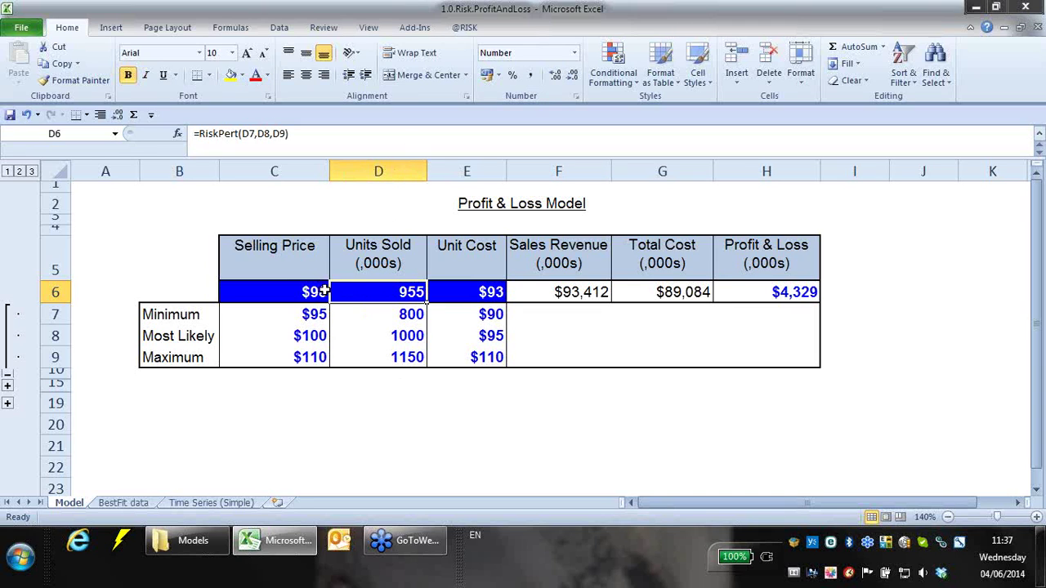
pyautogui.click(312, 291)
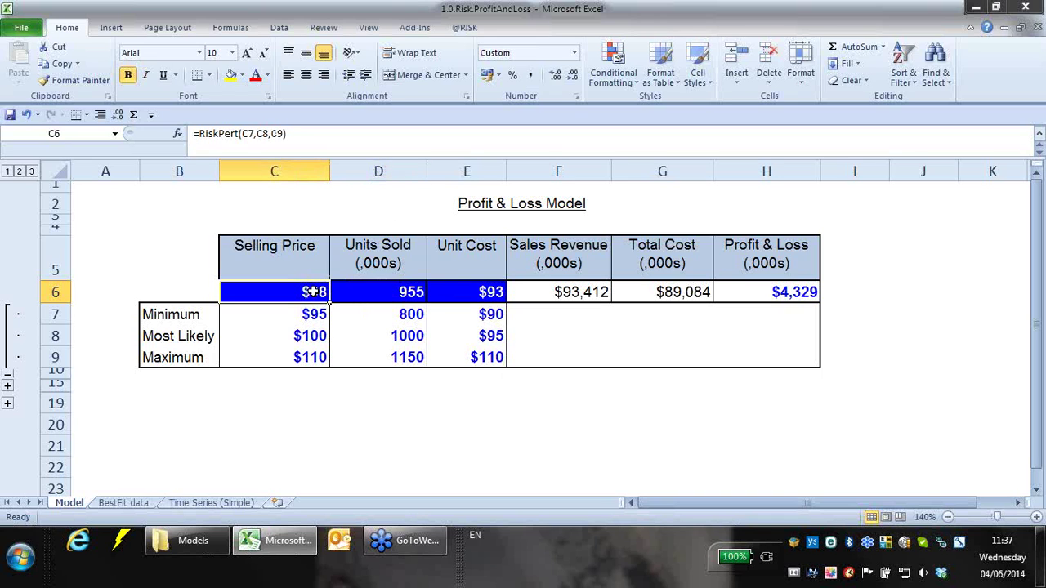
pyautogui.click(373, 292)
pyautogui.click(441, 291)
pyautogui.click(742, 292)
pyautogui.click(464, 27)
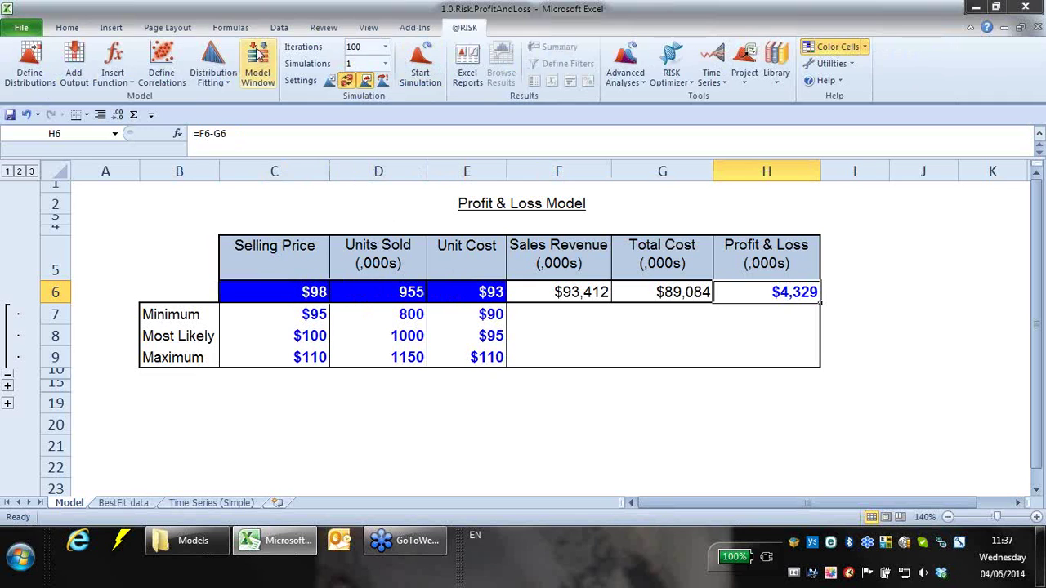
pyautogui.click(74, 63)
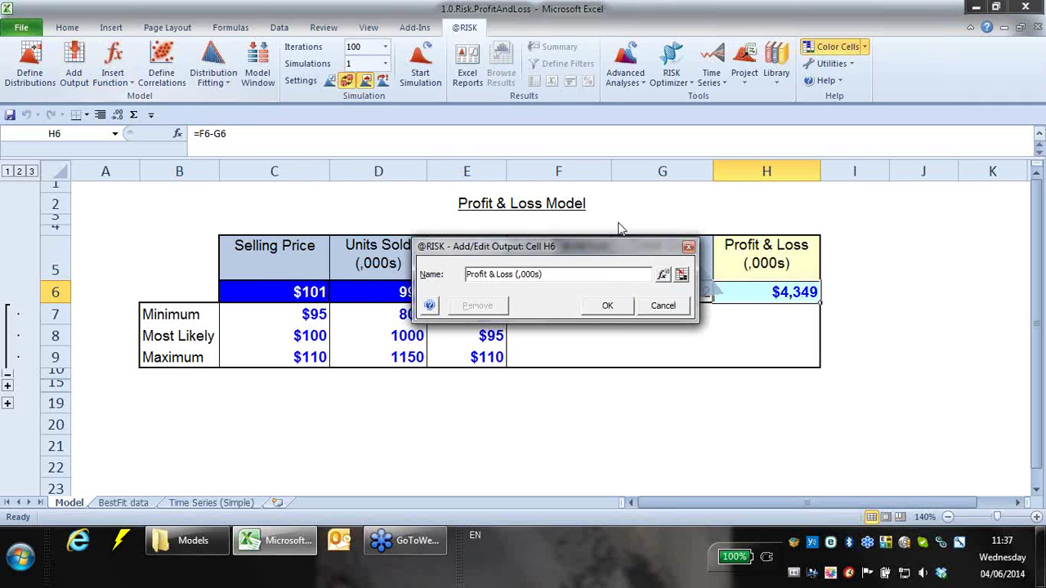
pyautogui.click(606, 307)
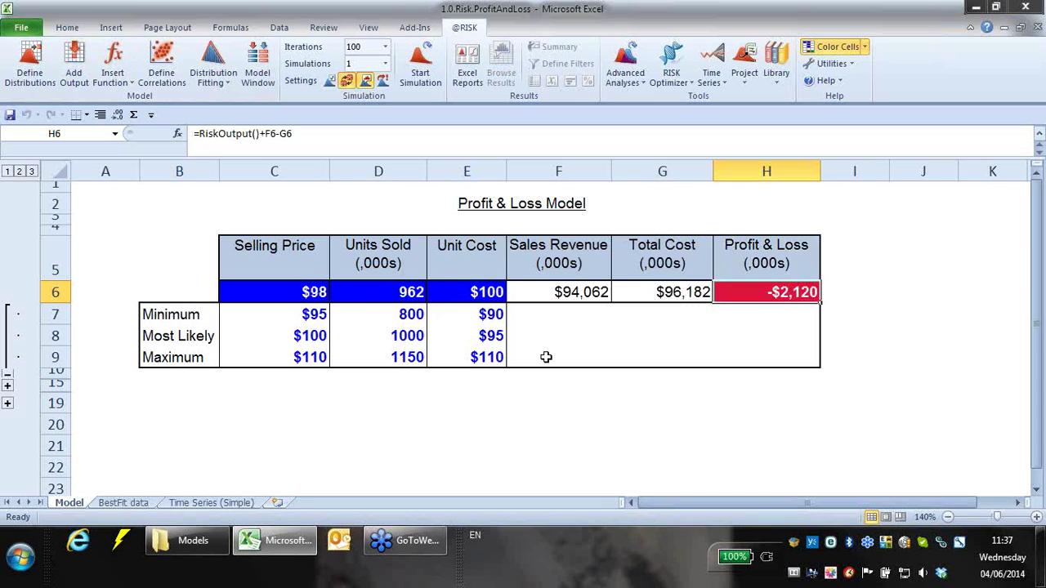
pyautogui.click(1040, 254)
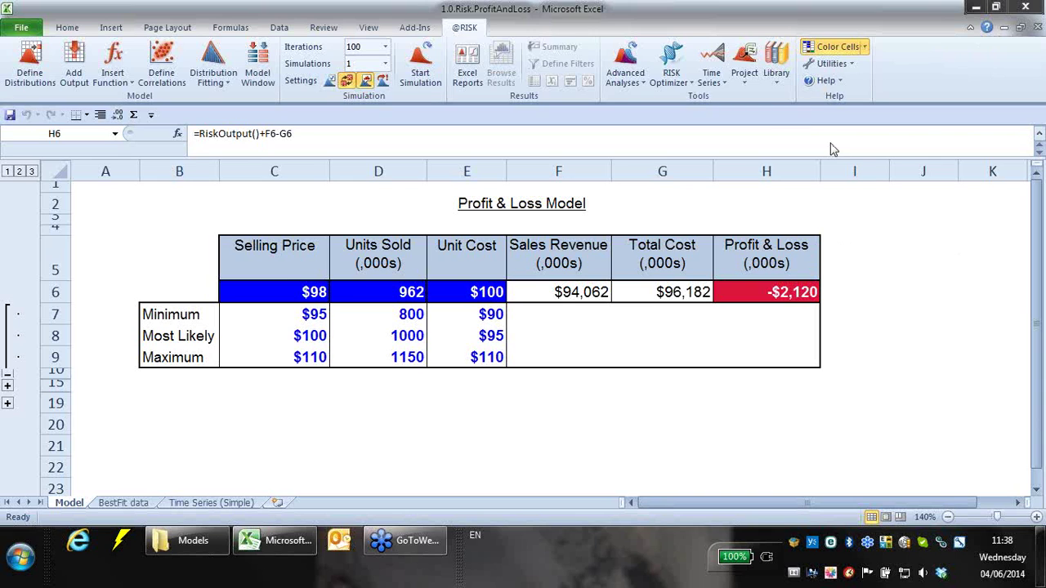
# - Recalculate the workbook twice with F9 to resample price, units and unit cost
pyautogui.click(787, 295)
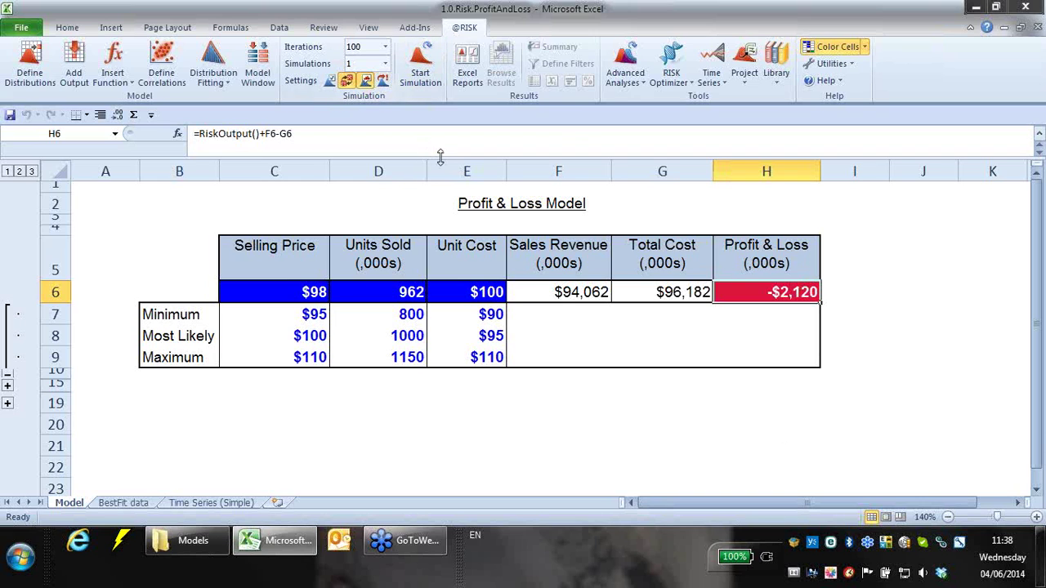
pyautogui.press('F9')
pyautogui.press('F9')
pyautogui.press('F9')
pyautogui.press('F9')
pyautogui.press('F9')
pyautogui.press('F9')
pyautogui.press('F9')
pyautogui.press('F9')
pyautogui.press('F9')
pyautogui.press('F9')
pyautogui.press('F9')
pyautogui.press('F9')
pyautogui.press('F9')
pyautogui.press('F9')
pyautogui.press('F9')
pyautogui.press('F9')
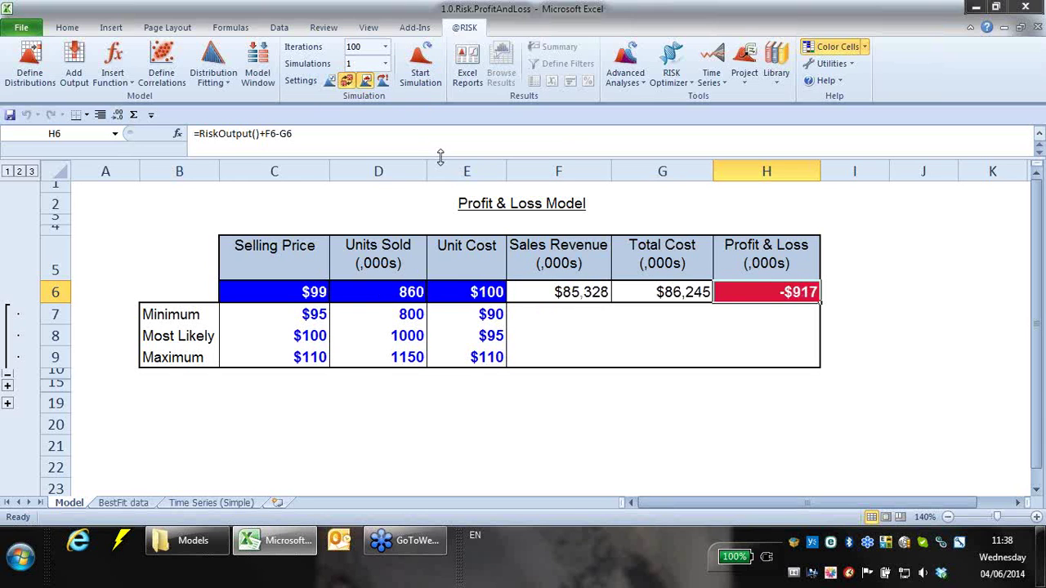
pyautogui.press('F9')
pyautogui.press('F9')
pyautogui.press('F9')
pyautogui.press('F9')
pyautogui.press('F9')
pyautogui.press('F9')
pyautogui.press('F9')
pyautogui.press('F9')
pyautogui.press('F9')
pyautogui.press('F9')
pyautogui.press('F9')
pyautogui.press('F9')
pyautogui.press('F9')
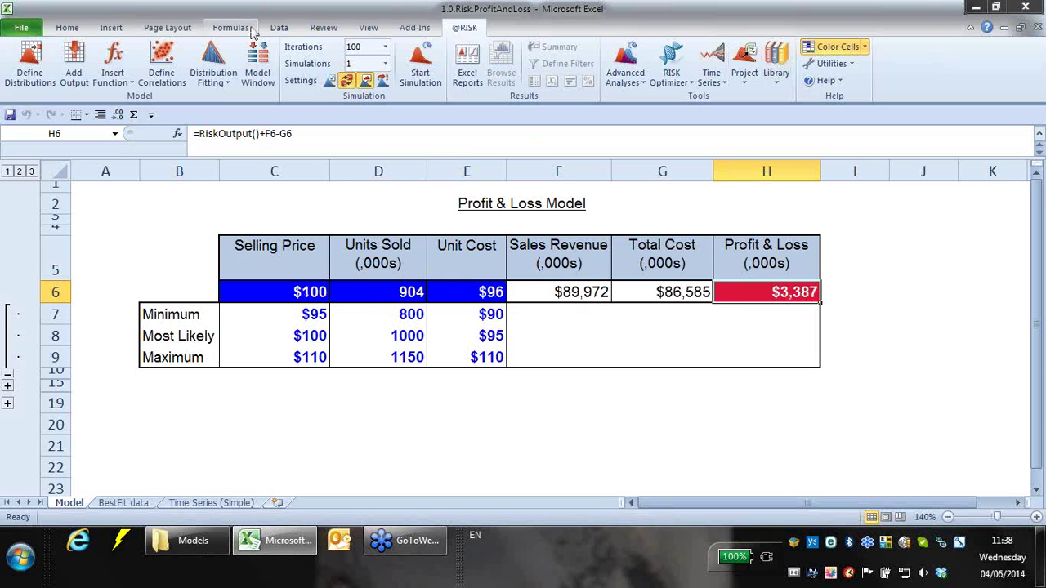
# - Choose 10000 iterations for the simulation, then recalculate twice to resample the inputs
pyautogui.click(385, 47)
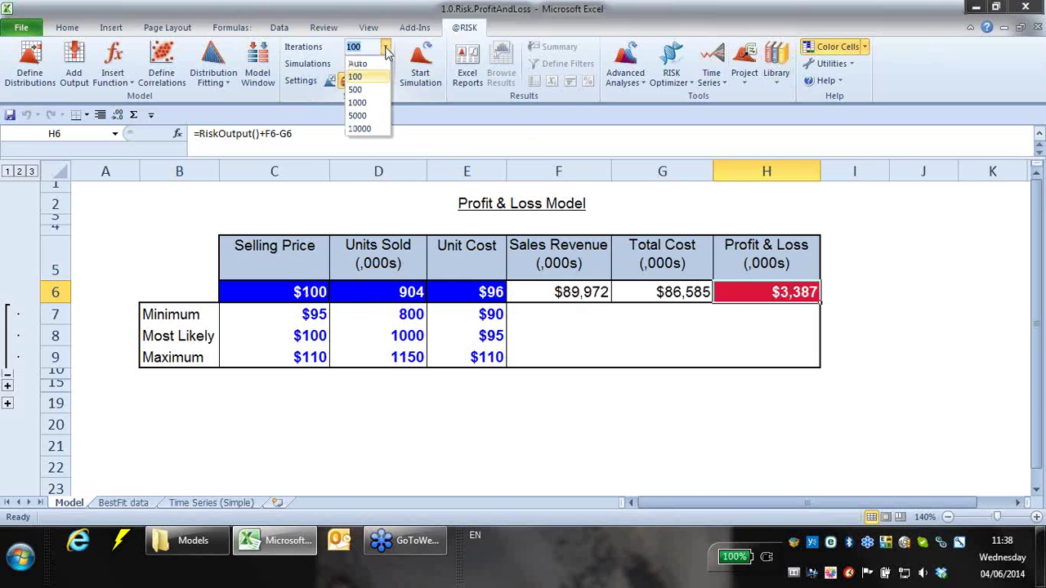
pyautogui.click(378, 129)
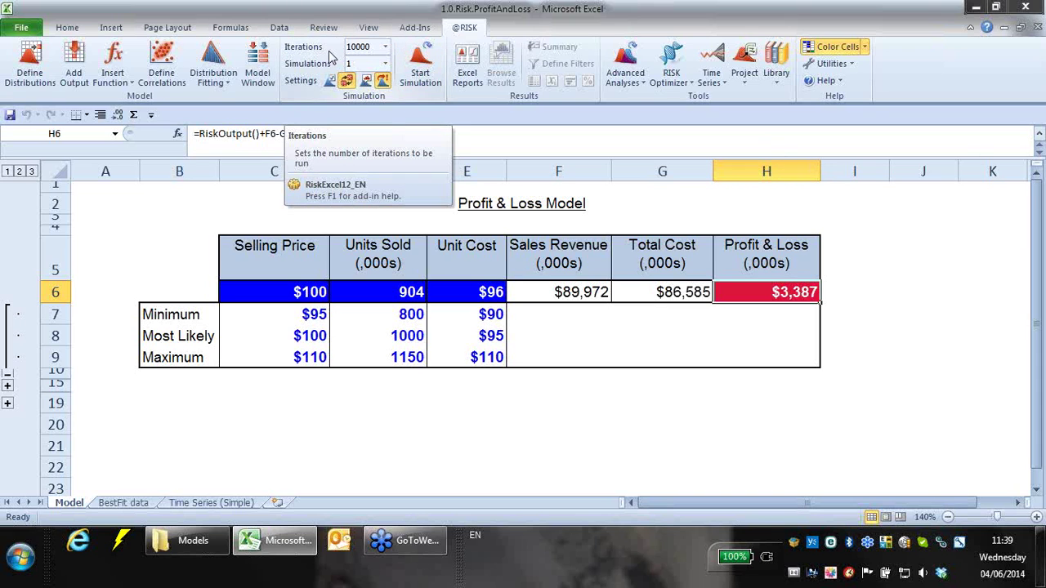
pyautogui.press('F9')
pyautogui.press('F9')
pyautogui.press('F9')
pyautogui.press('F9')
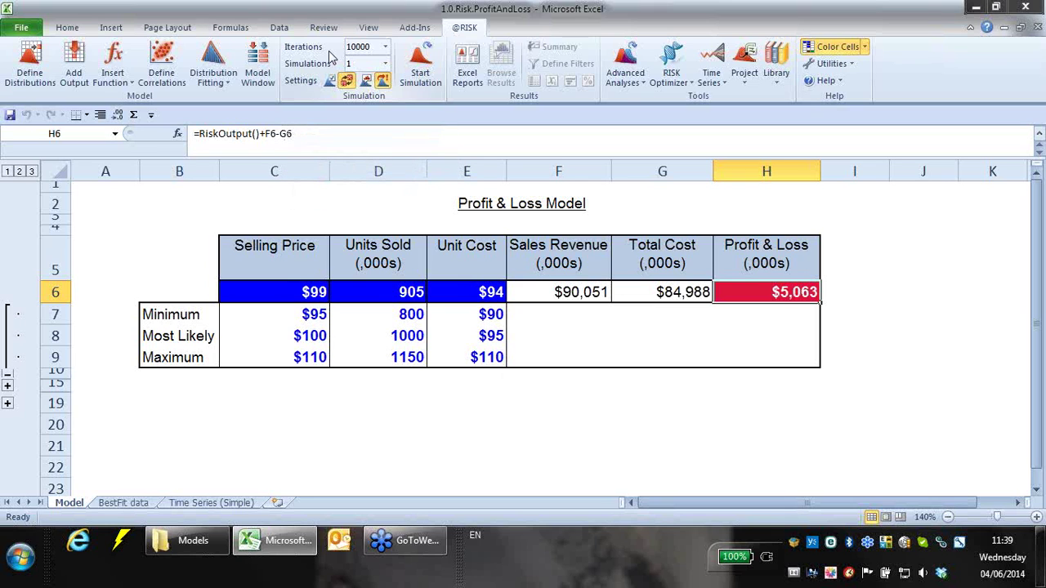
pyautogui.press('F9')
pyautogui.press('F9')
pyautogui.press('F9')
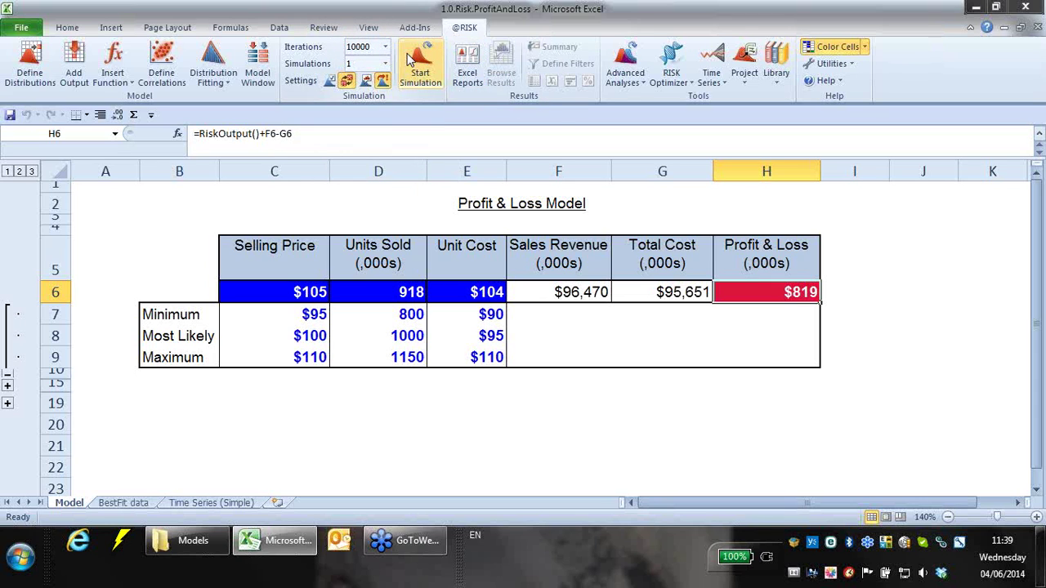
# - Start the 10,000-iteration simulation and move and resize the Output H6 graph off the model table
pyautogui.click(412, 64)
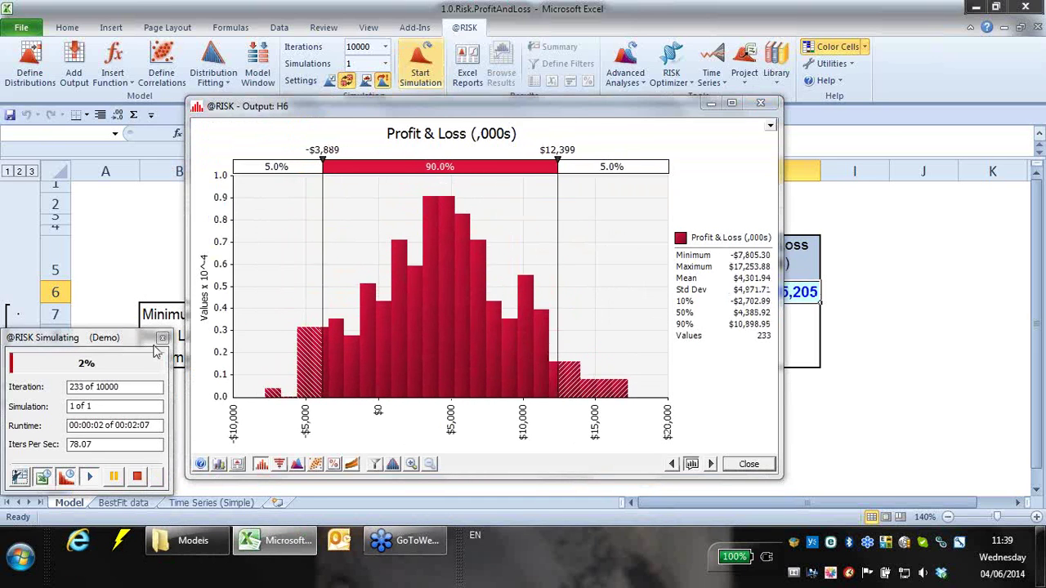
pyautogui.moveTo(504, 111); pyautogui.dragTo(657, 326)
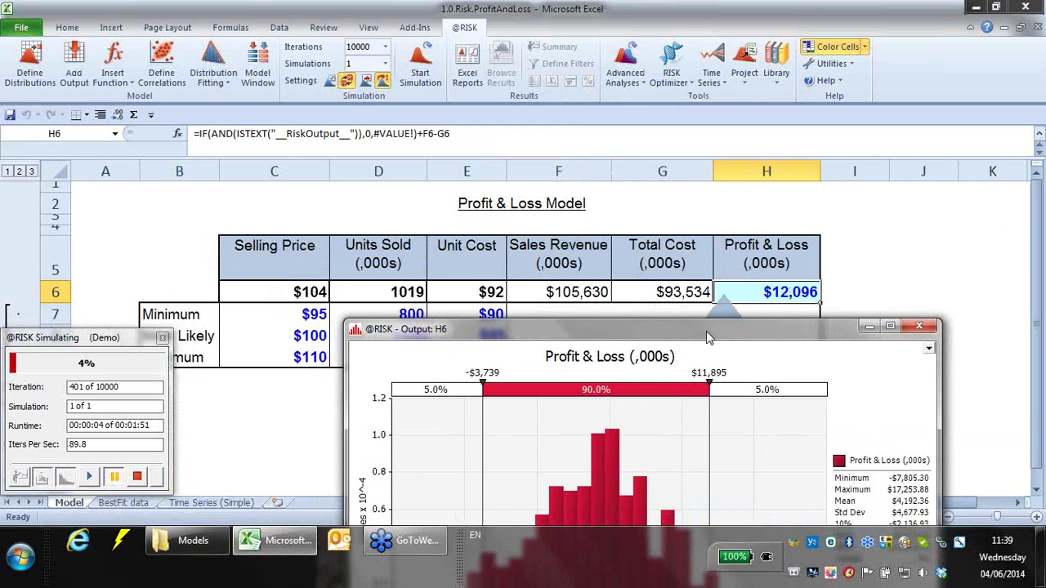
pyautogui.moveTo(937, 321); pyautogui.dragTo(700, 378)
pyautogui.moveTo(585, 385); pyautogui.dragTo(389, 7)
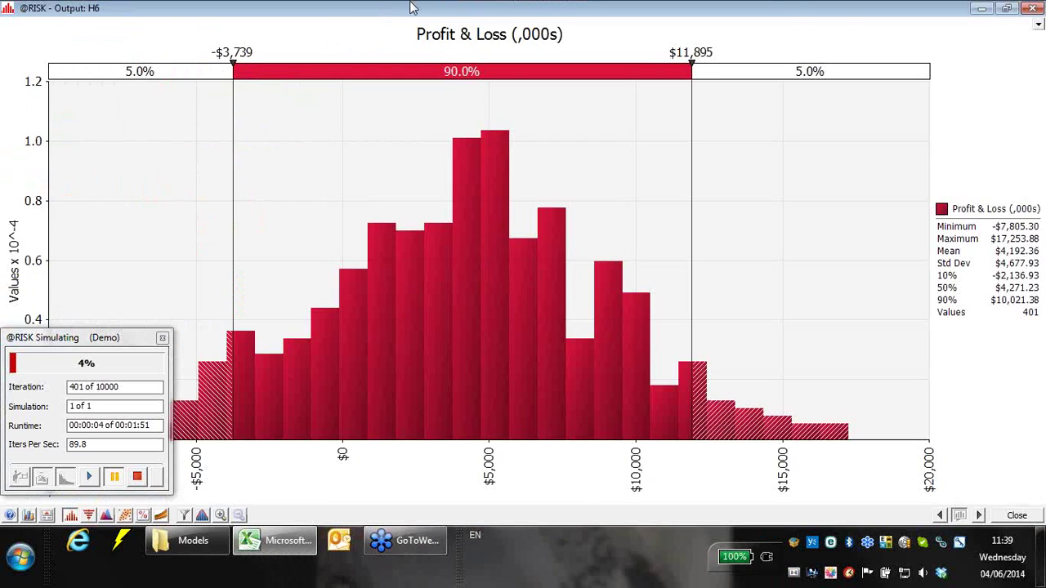
pyautogui.doubleClick(834, 4)
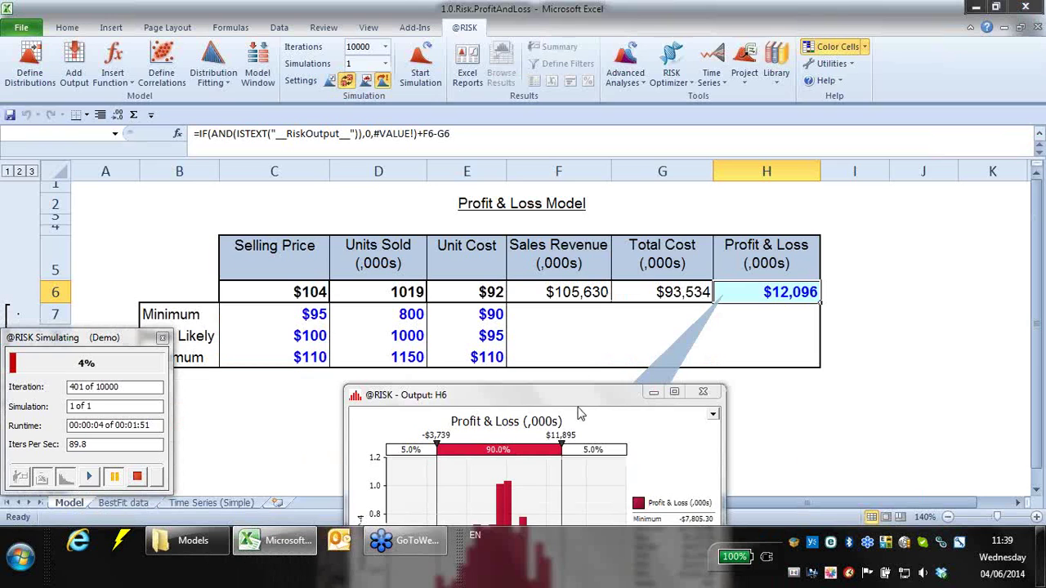
pyautogui.moveTo(559, 403); pyautogui.dragTo(527, 330)
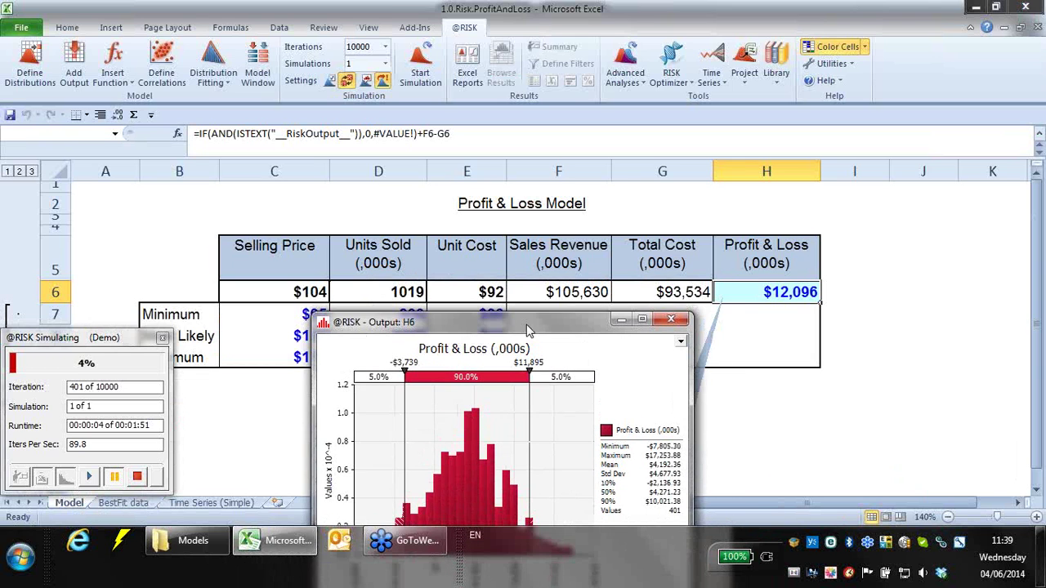
pyautogui.click(114, 478)
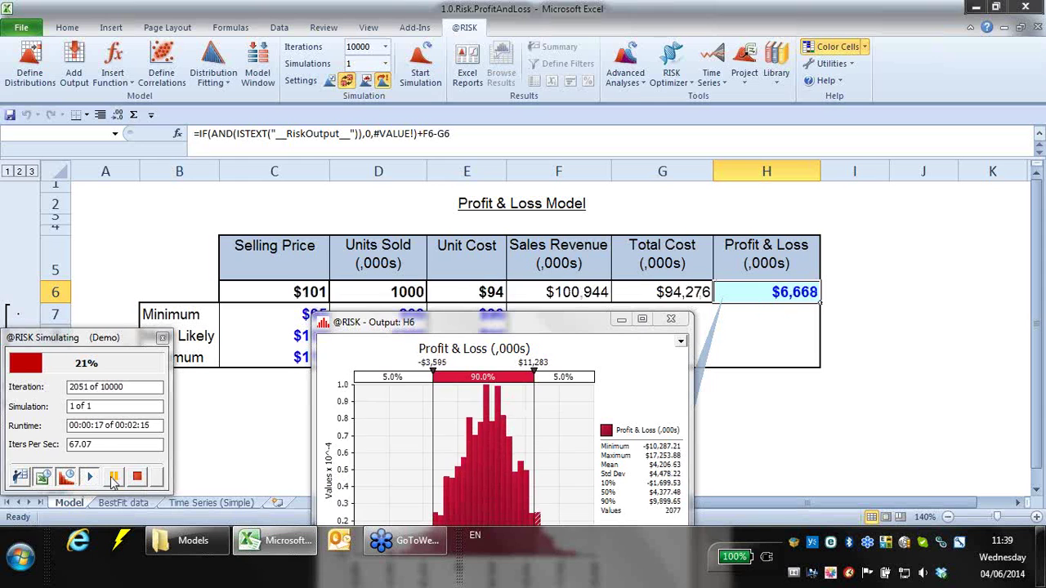
# - Enlarge the Profit & Loss graph and display it as a relative frequency histogram
pyautogui.moveTo(490, 326); pyautogui.dragTo(455, 37)
pyautogui.moveTo(658, 341); pyautogui.dragTo(996, 465)
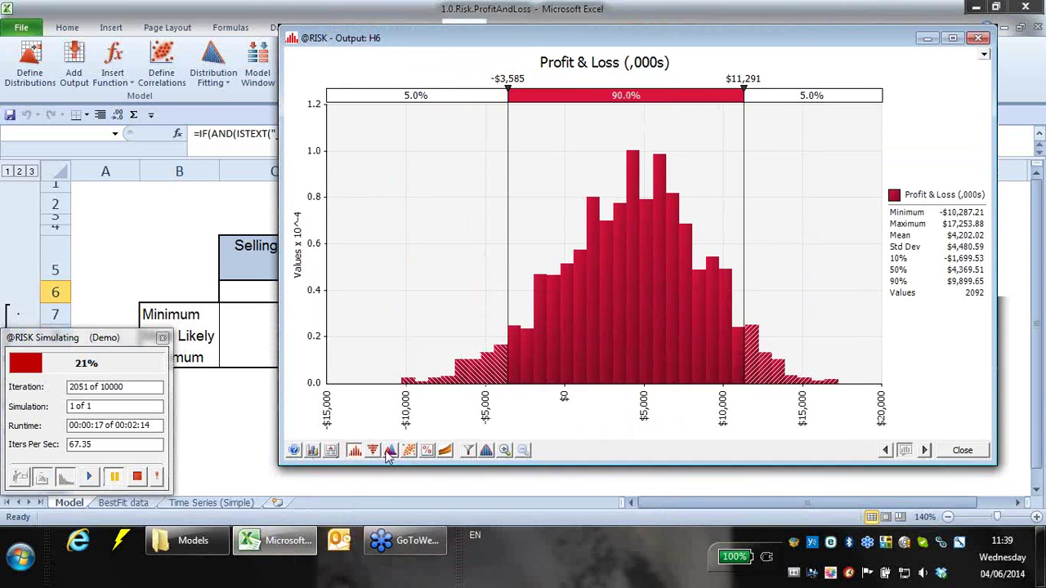
pyautogui.click(357, 452)
pyautogui.click(402, 525)
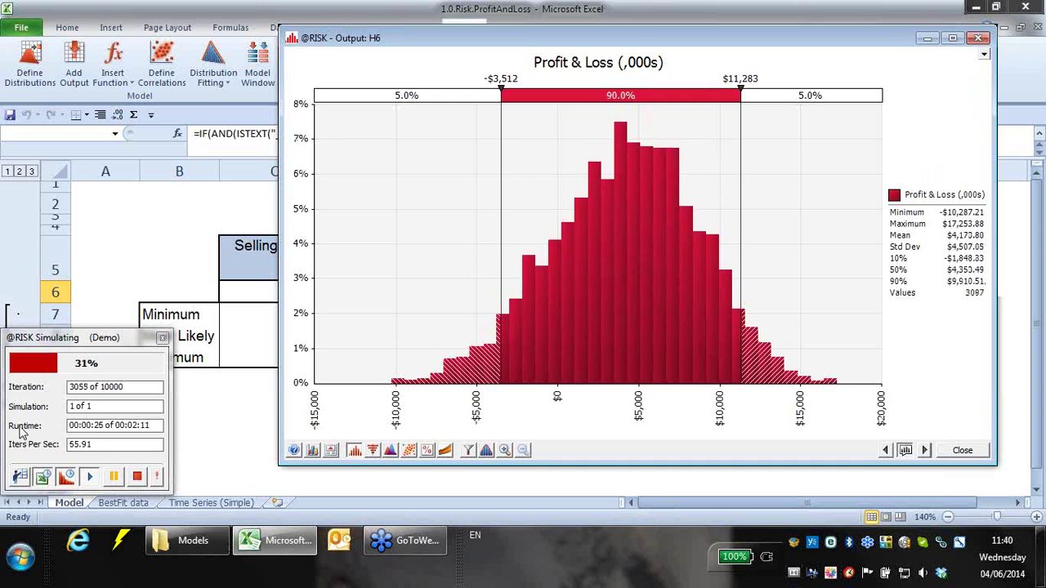
pyautogui.click(43, 478)
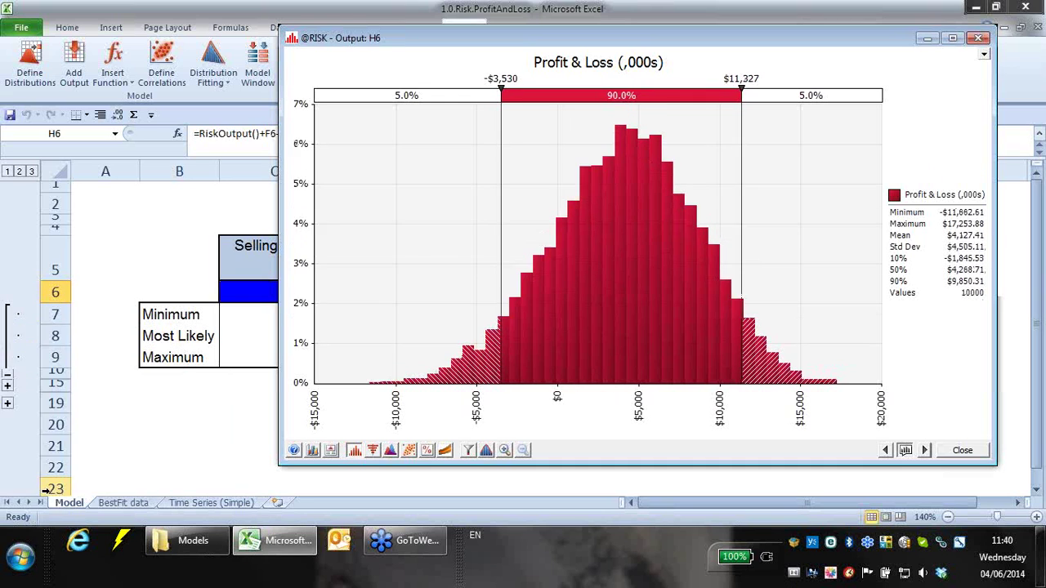
# - Widen the graph and set the right delimiter to 11916, leaving 3.5% above
pyautogui.moveTo(279, 464); pyautogui.dragTo(112, 464)
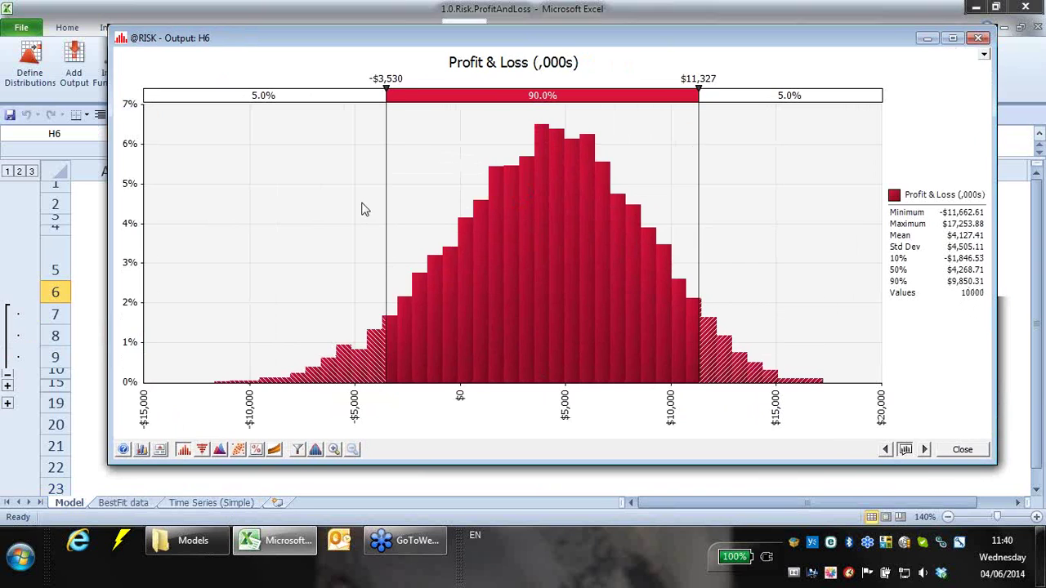
pyautogui.click(709, 79)
pyautogui.write('11916')
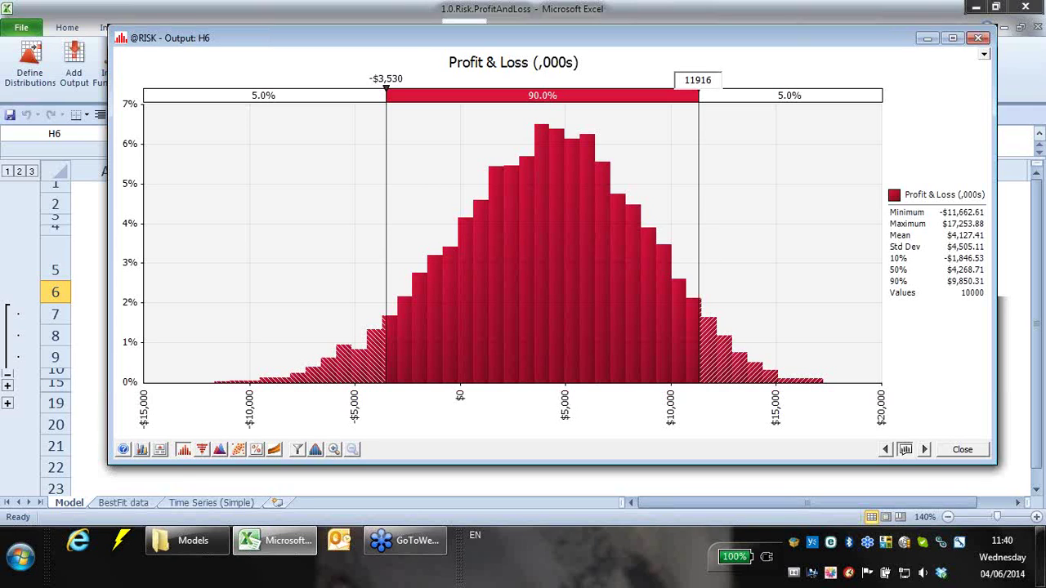
pyautogui.press('Return')
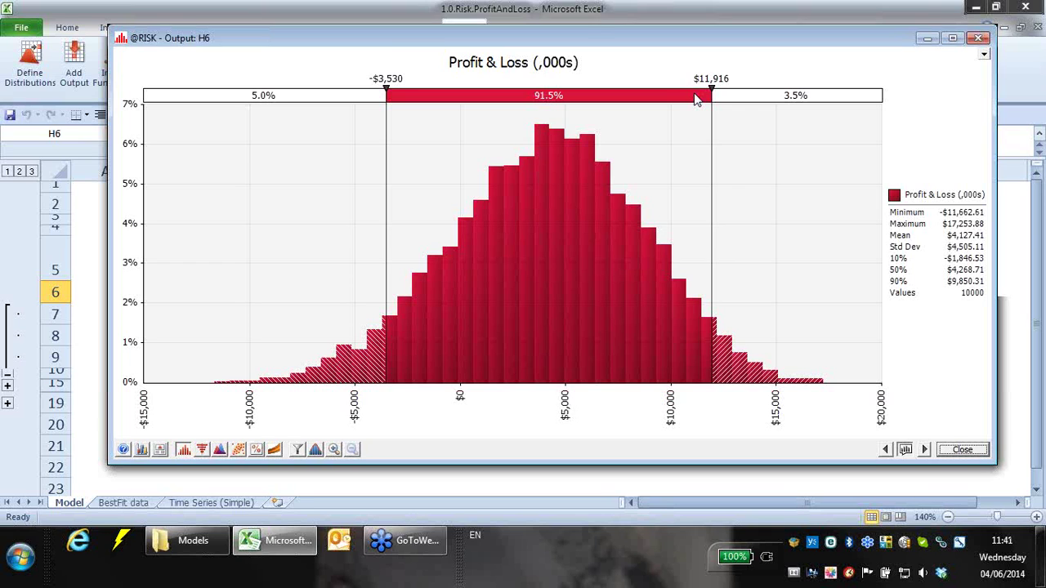
# - Set the histogram's left delimiter to $0
pyautogui.click(382, 79)
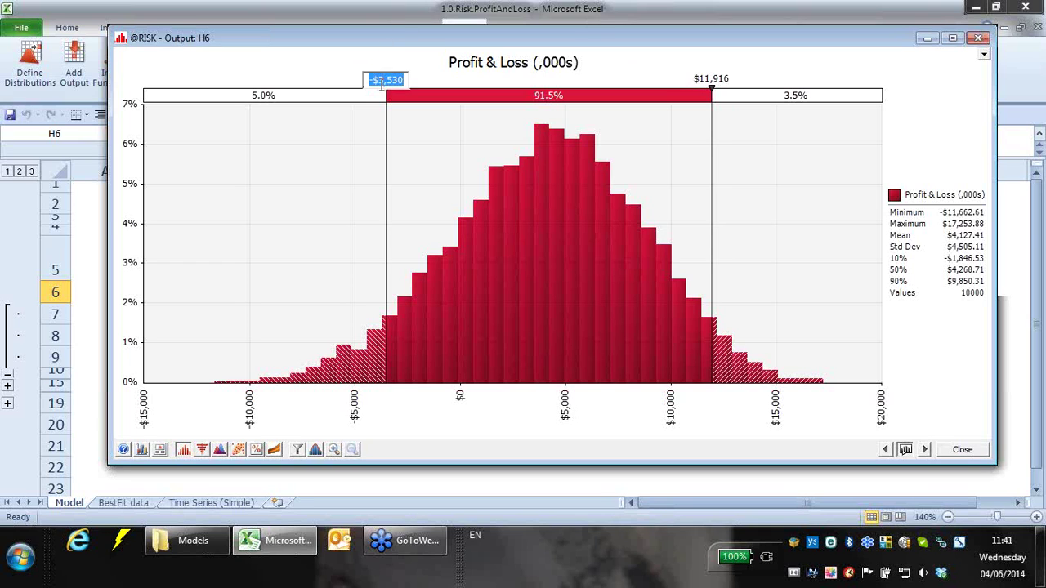
pyautogui.write('0')
pyautogui.press('Return')
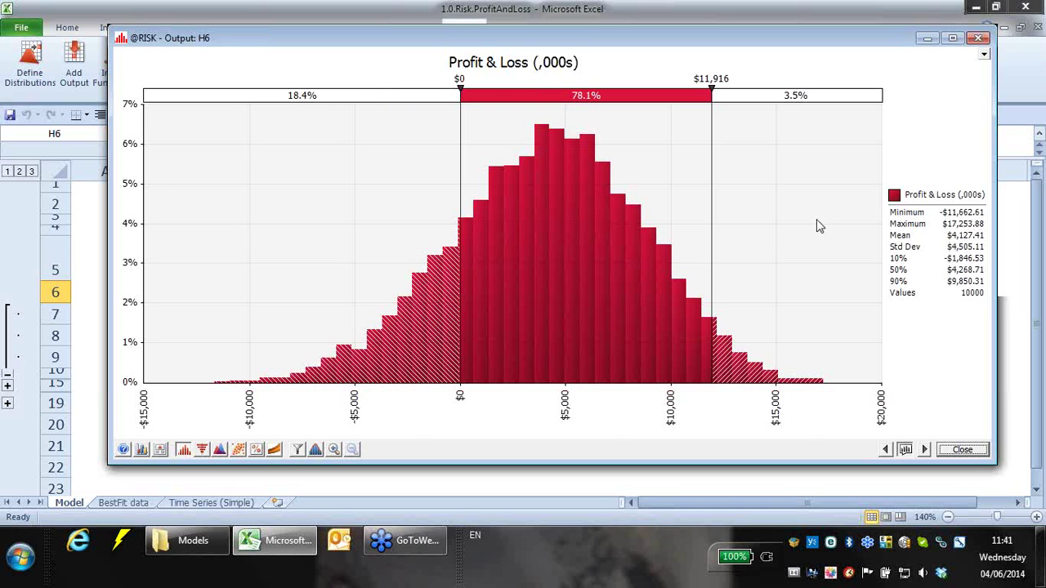
# - Set the upper-tail percentage to exactly 10%, moving the right delimiter to $9,850
pyautogui.moveTo(711, 222); pyautogui.dragTo(754, 312)
pyautogui.moveTo(622, 338)
pyautogui.mouseDown()
pyautogui.moveTo(682, 331)
pyautogui.moveTo(665, 335)
pyautogui.moveTo(681, 343)
pyautogui.moveTo(607, 343)
pyautogui.mouseUp()
pyautogui.click(738, 98)
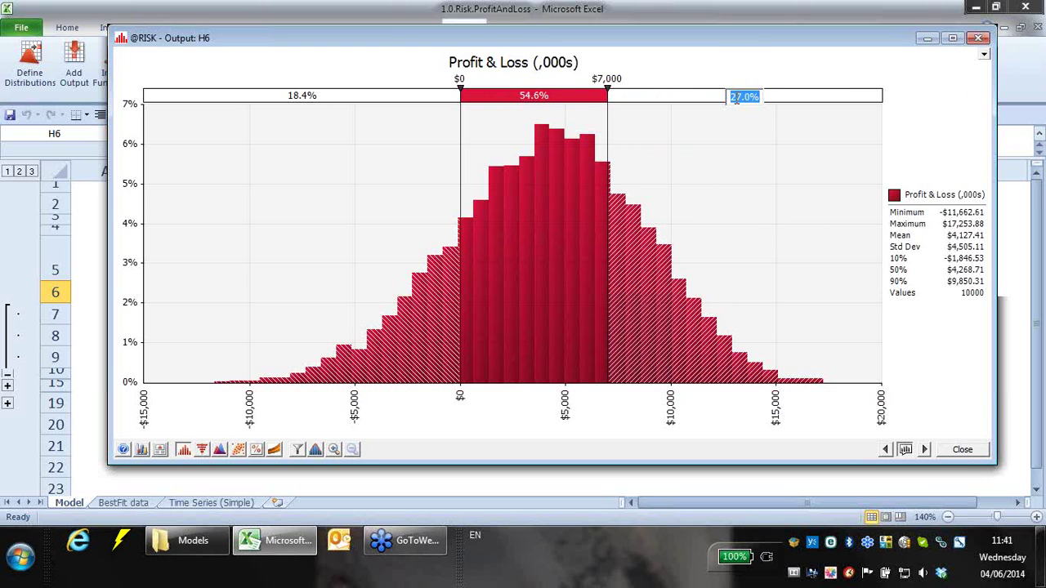
pyautogui.write('10')
pyautogui.press('Return')
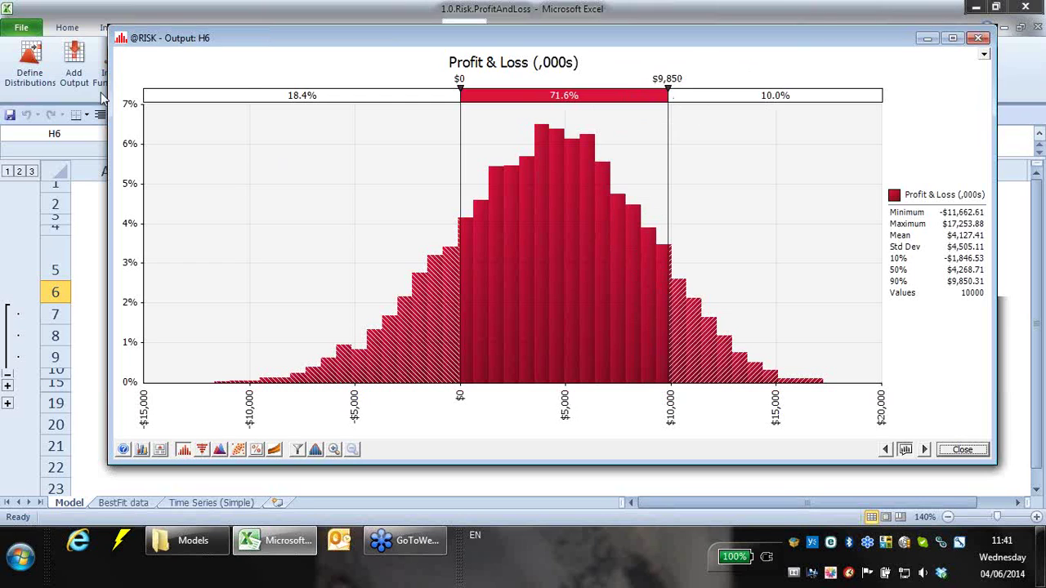
pyautogui.click(280, 96)
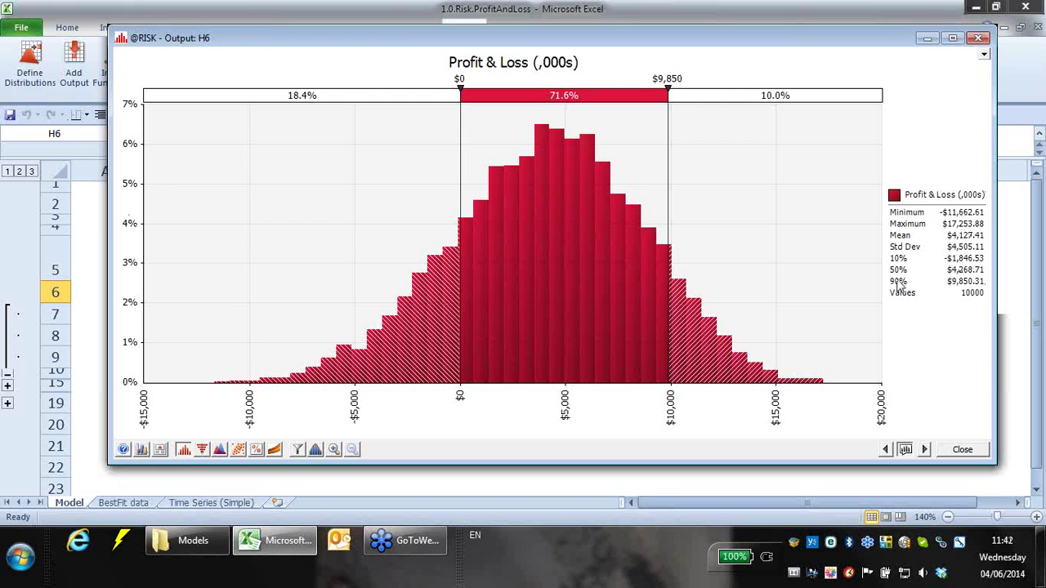
pyautogui.rightClick(434, 284)
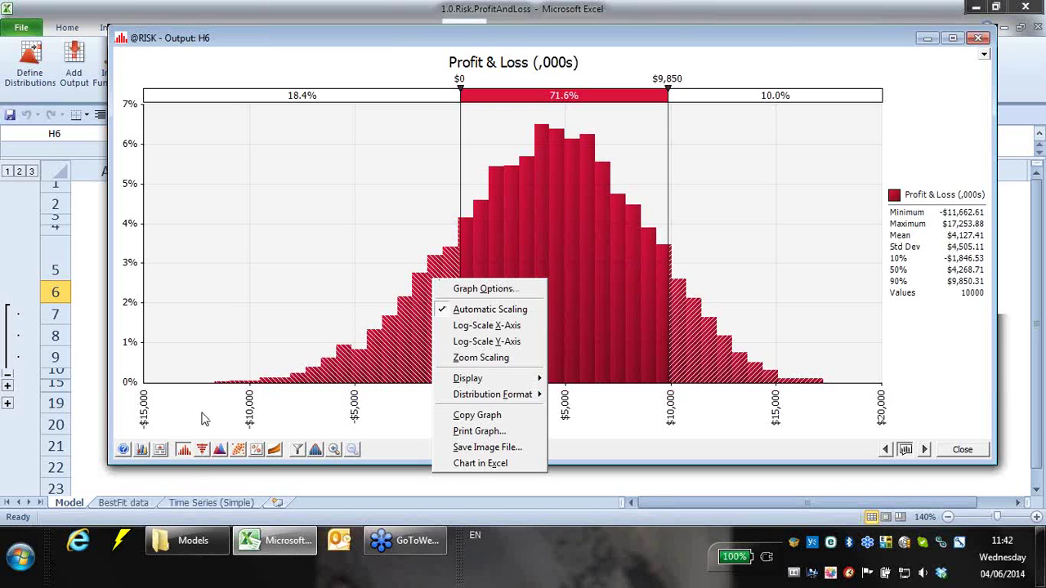
pyautogui.click(187, 455)
pyautogui.click(187, 454)
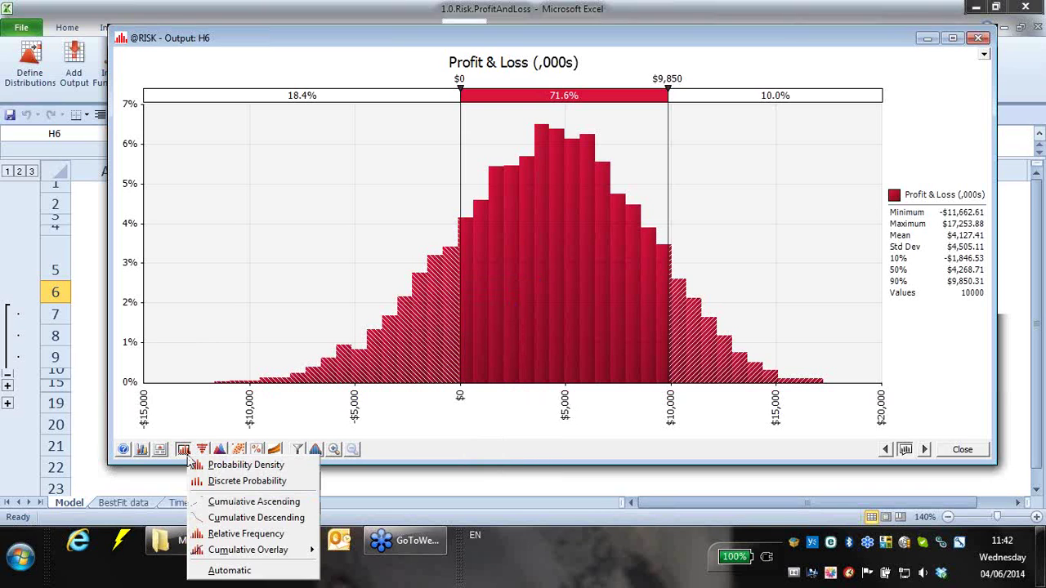
pyautogui.click(213, 501)
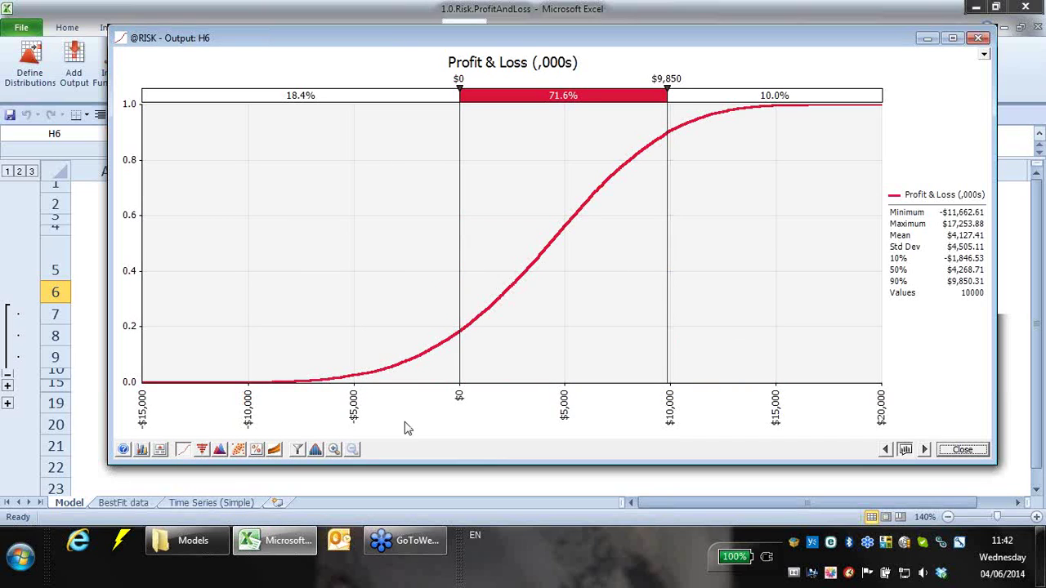
pyautogui.click(187, 450)
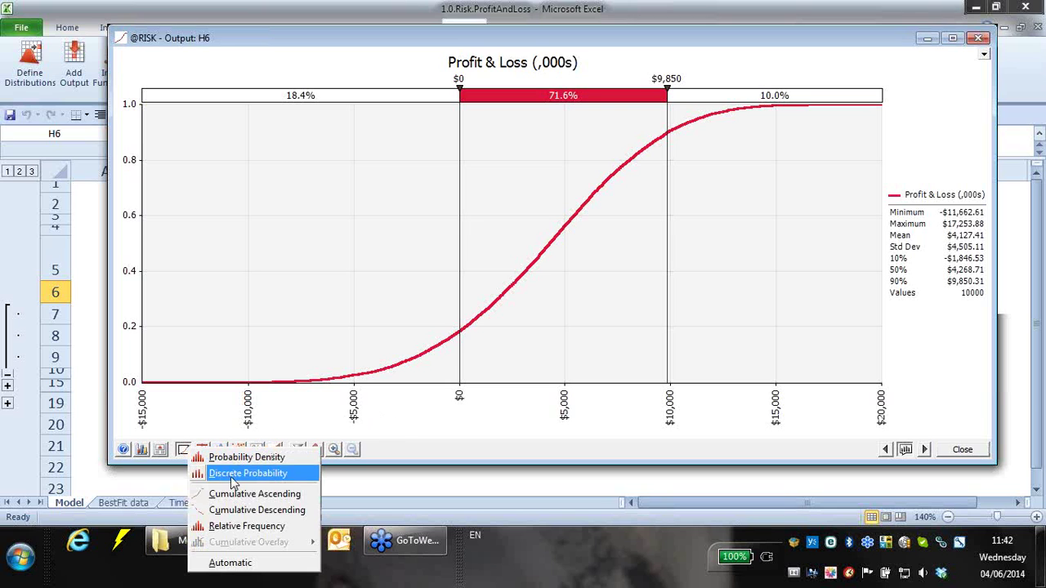
pyautogui.click(241, 525)
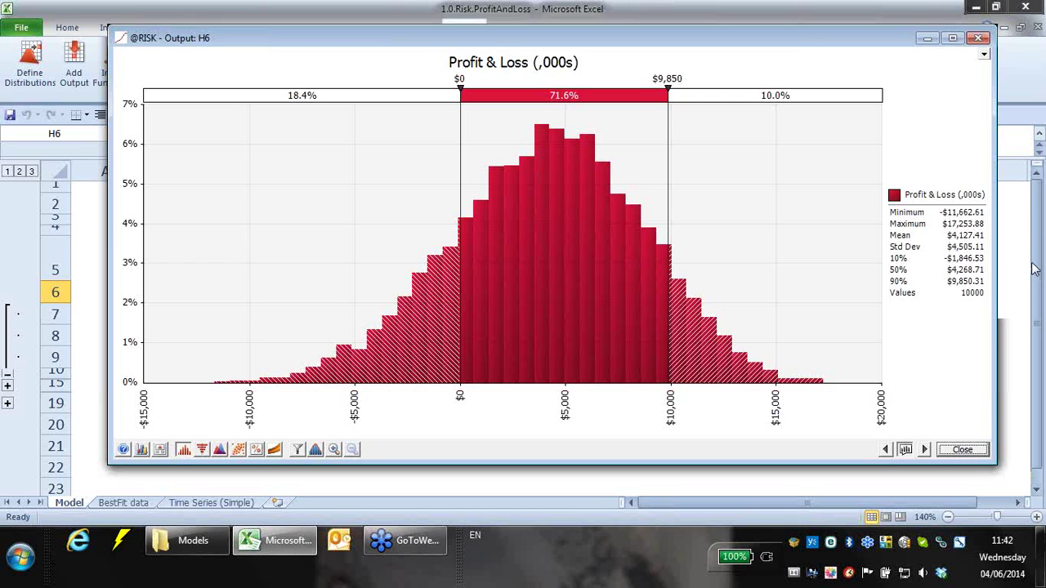
pyautogui.click(1031, 262)
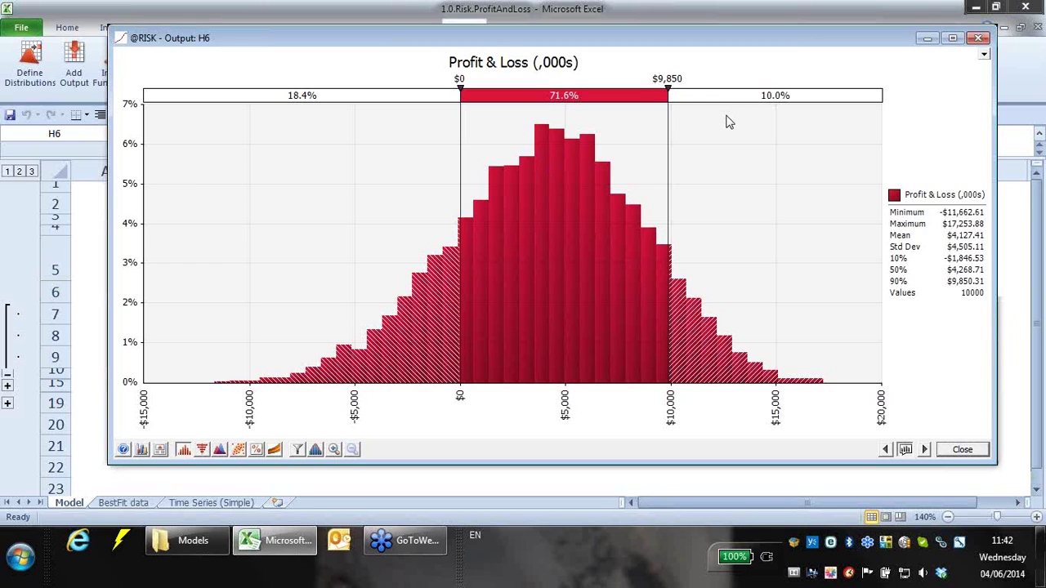
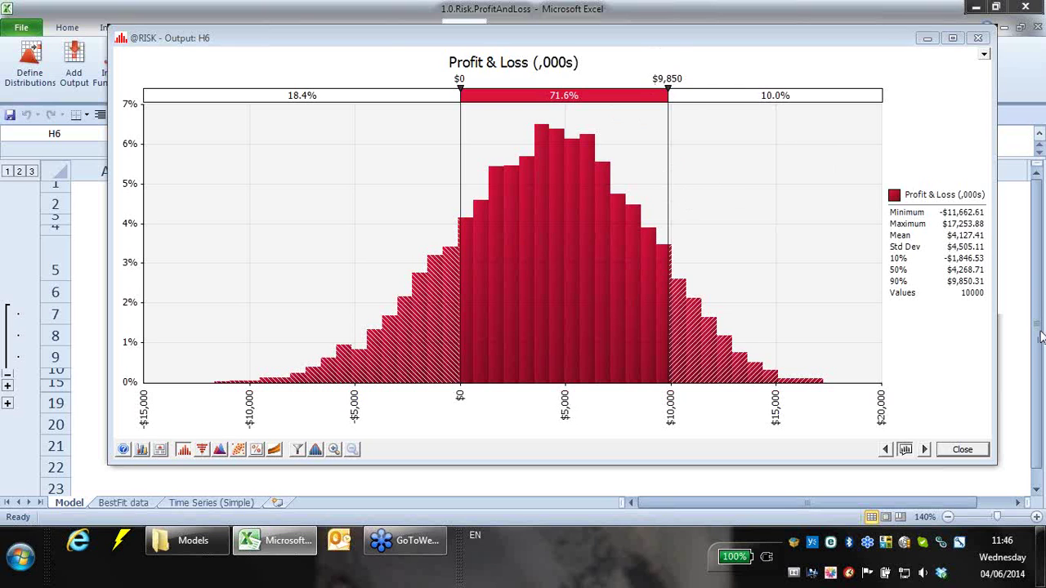
# - Reopen the Profit & Loss (H6) results window and list the sensitivity graph types
pyautogui.click(977, 451)
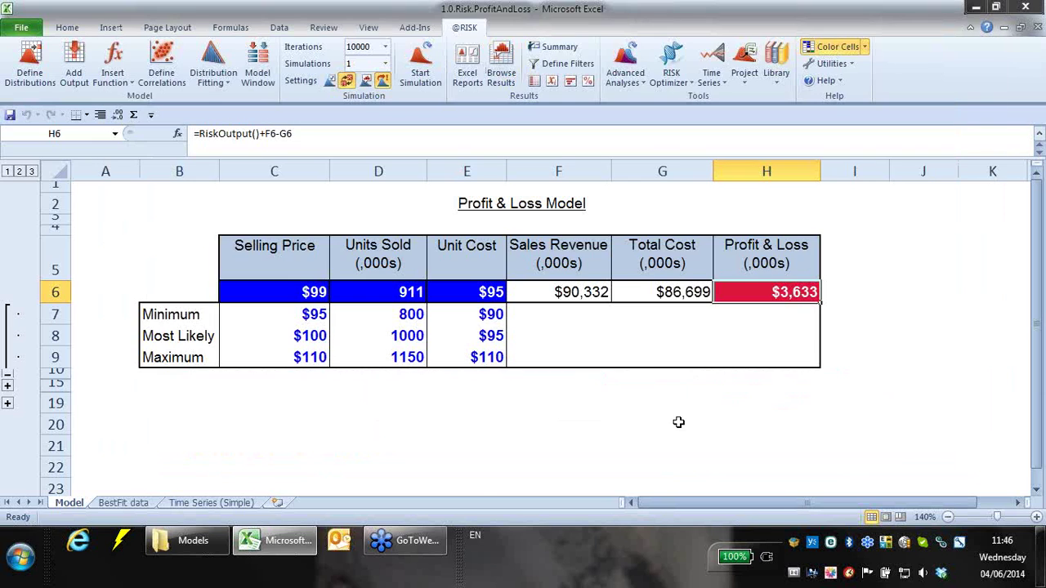
pyautogui.click(646, 419)
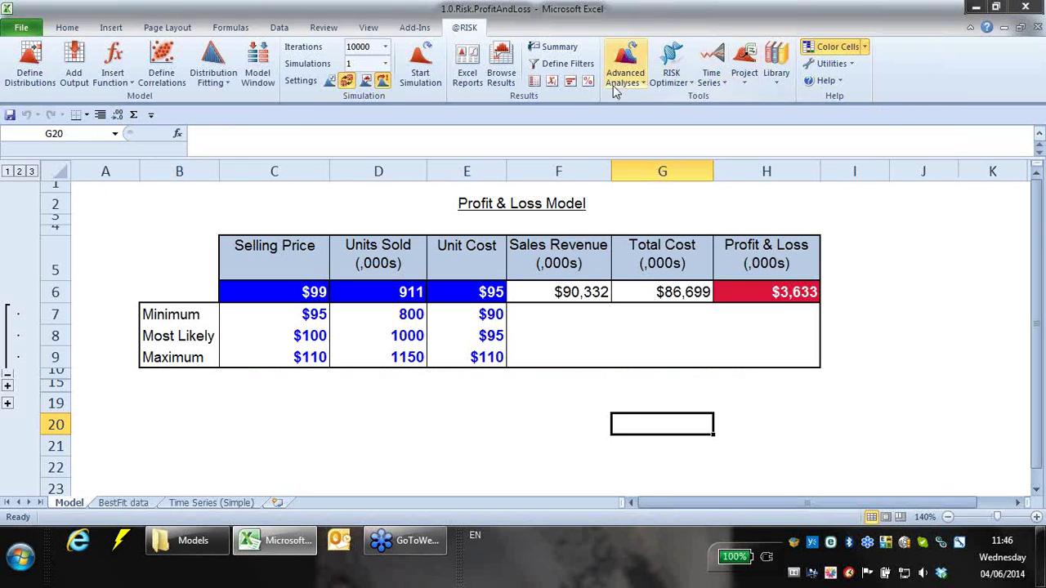
pyautogui.click(784, 296)
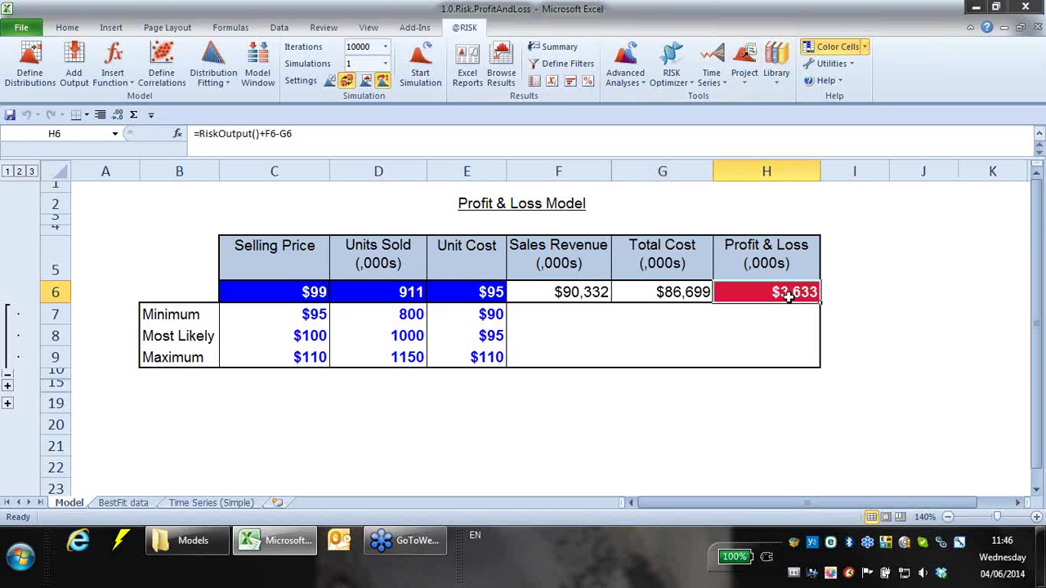
pyautogui.click(504, 79)
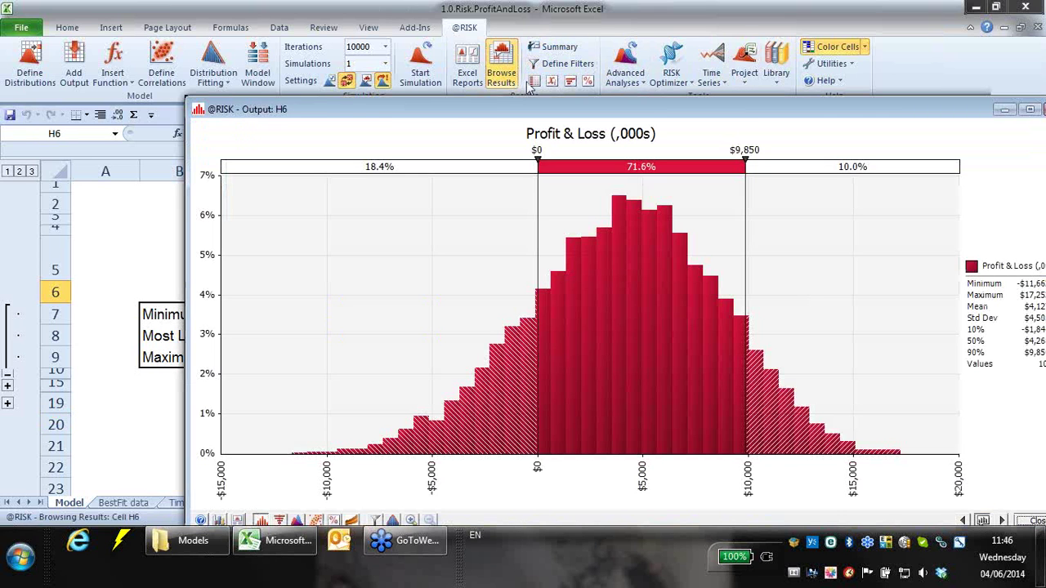
pyautogui.moveTo(517, 90); pyautogui.dragTo(434, 28)
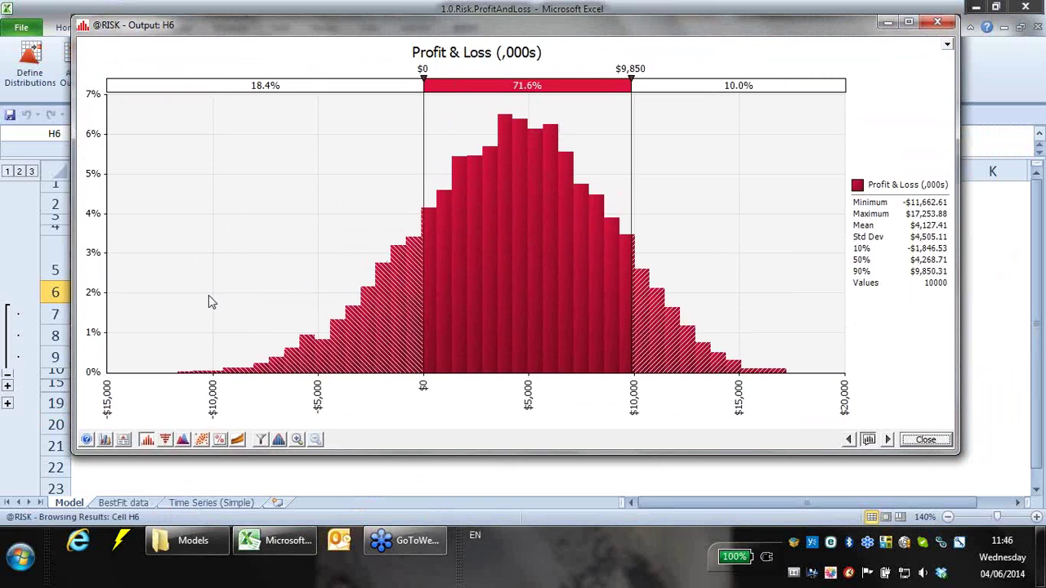
pyautogui.click(166, 440)
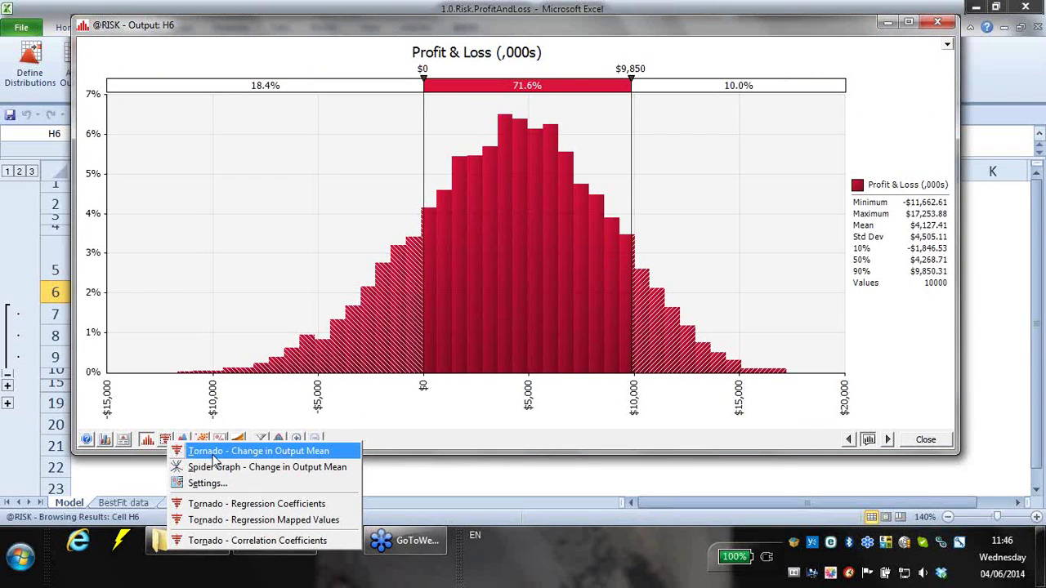
# - Show the enlarged Tornado - Change in Output Mean chart and a Unit Cost scatter plot
pyautogui.click(212, 454)
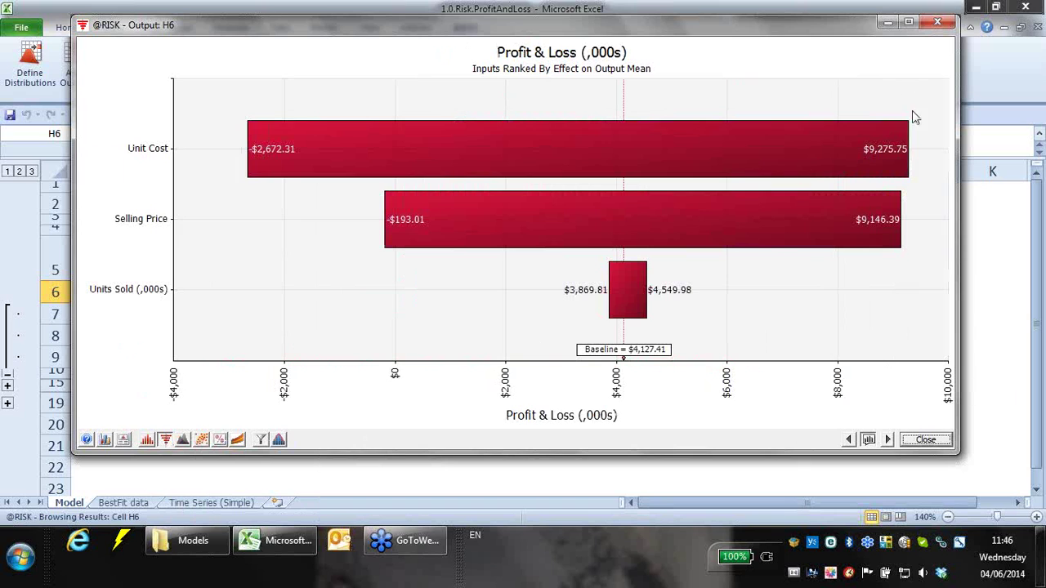
pyautogui.moveTo(954, 464); pyautogui.dragTo(957, 485)
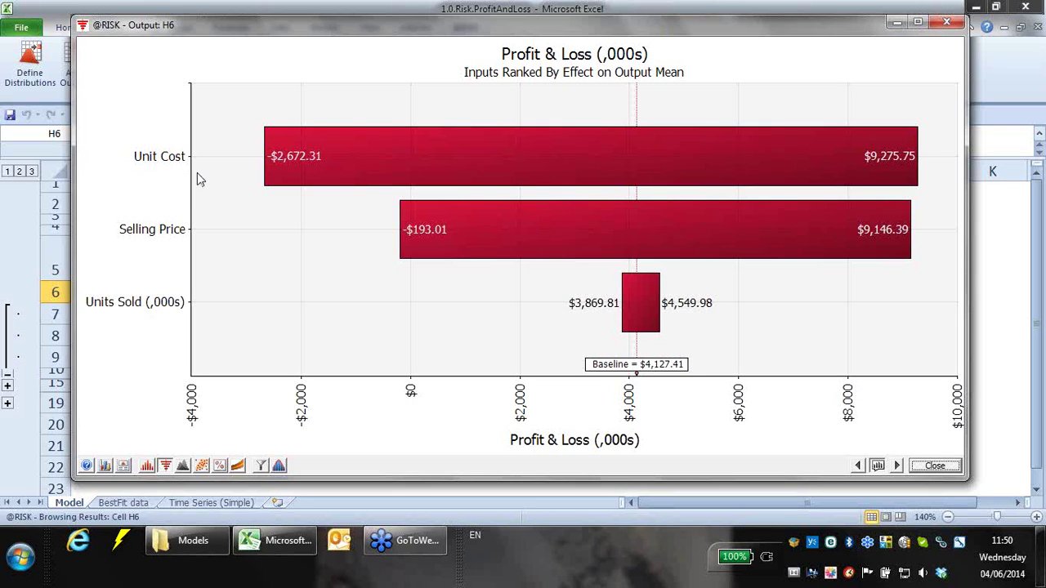
pyautogui.moveTo(380, 157); pyautogui.dragTo(978, 78)
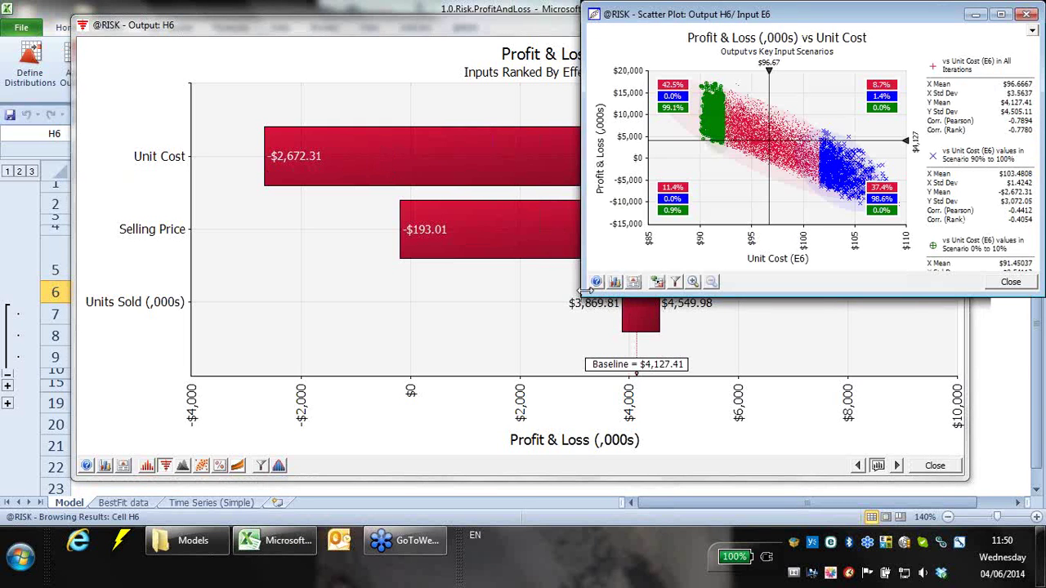
pyautogui.moveTo(583, 291); pyautogui.dragTo(321, 399)
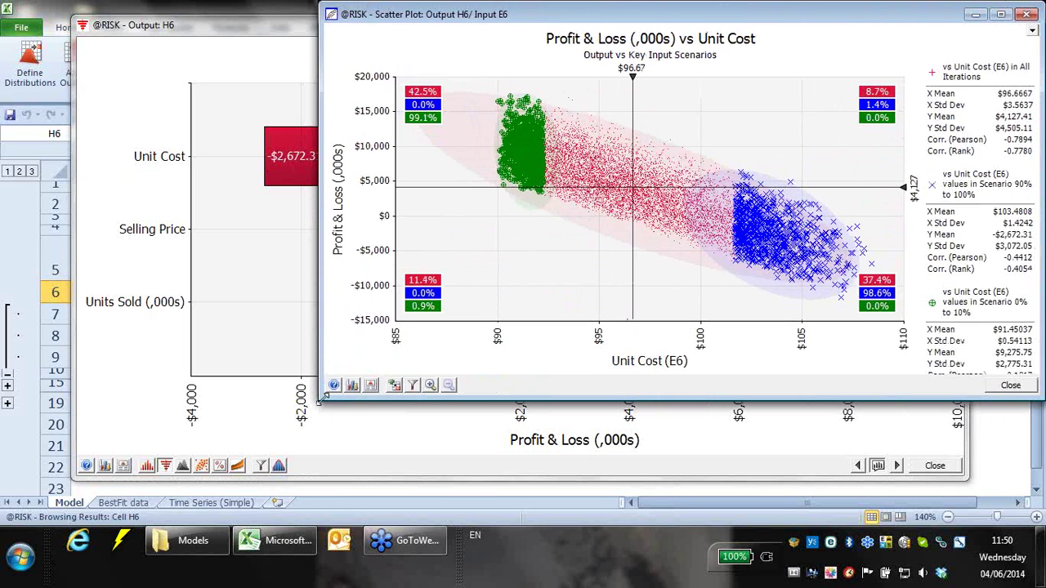
pyautogui.moveTo(735, 18); pyautogui.dragTo(644, 42)
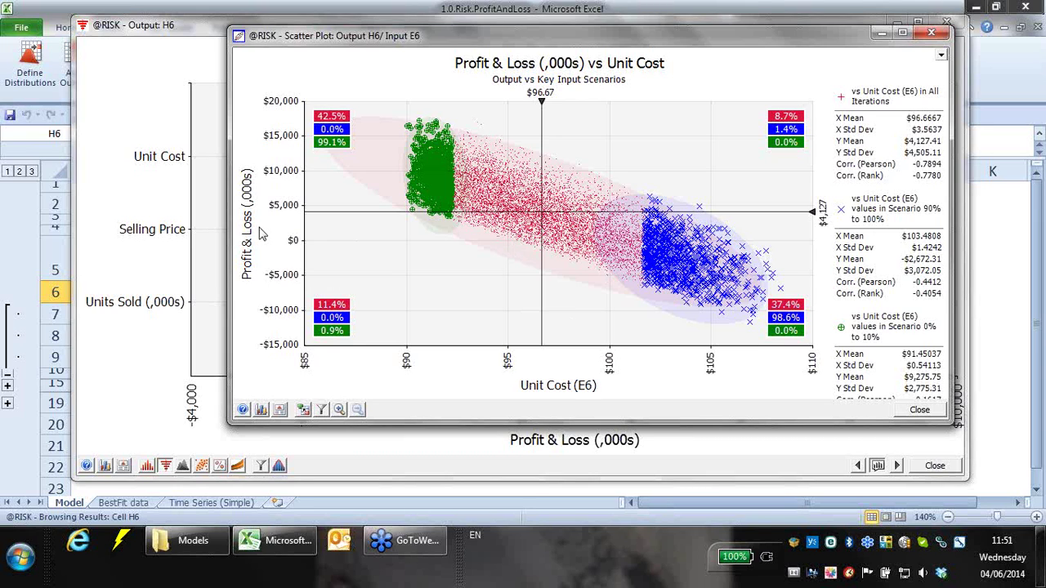
pyautogui.moveTo(541, 213); pyautogui.dragTo(456, 222)
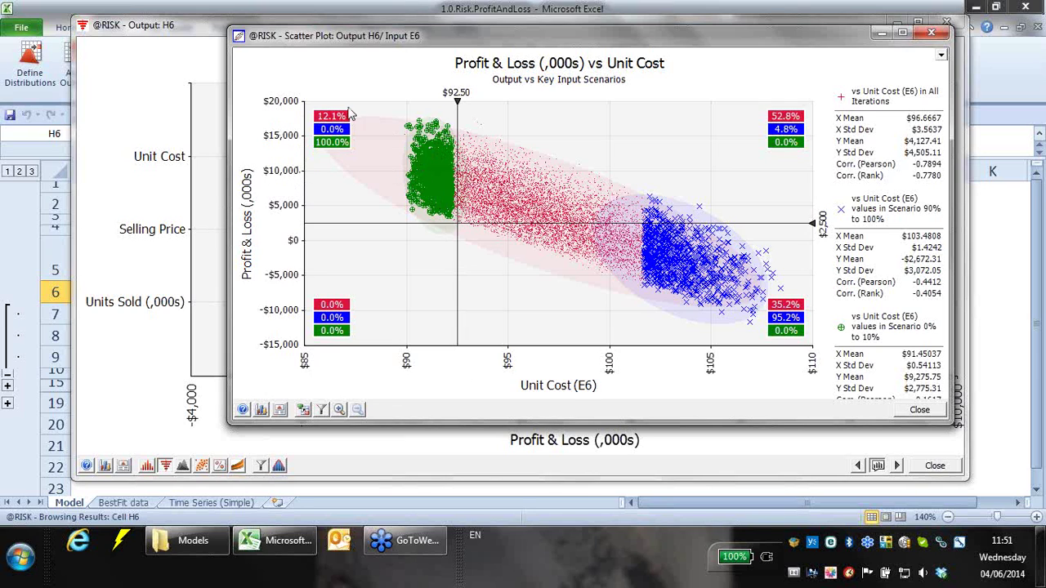
pyautogui.moveTo(456, 223); pyautogui.dragTo(695, 238)
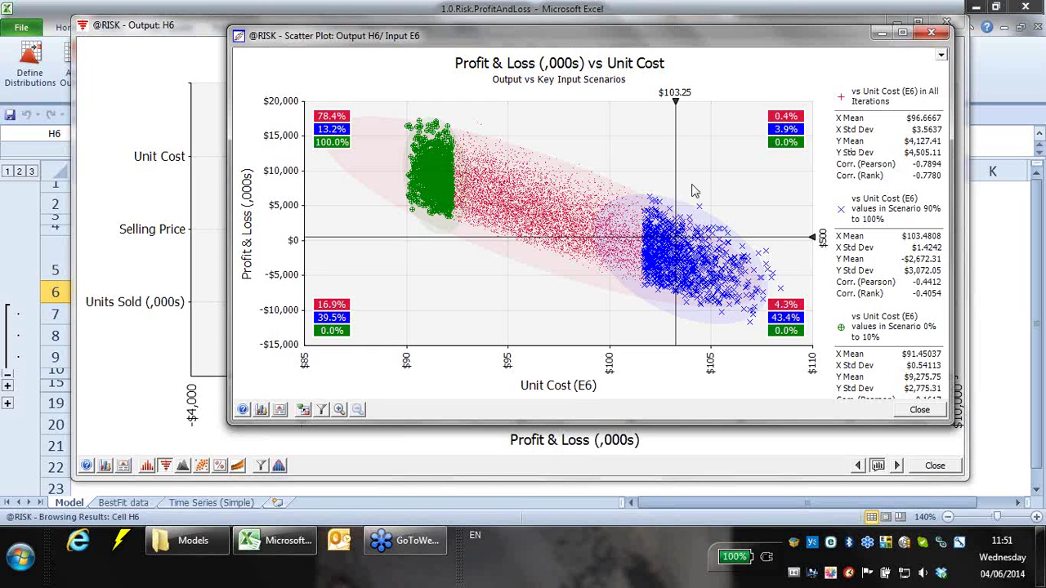
pyautogui.click(930, 33)
# - Open, enlarge and reposition the Profit & Loss vs Selling Price scatter plot, then close it
pyautogui.moveTo(995, 76); pyautogui.dragTo(995, 77)
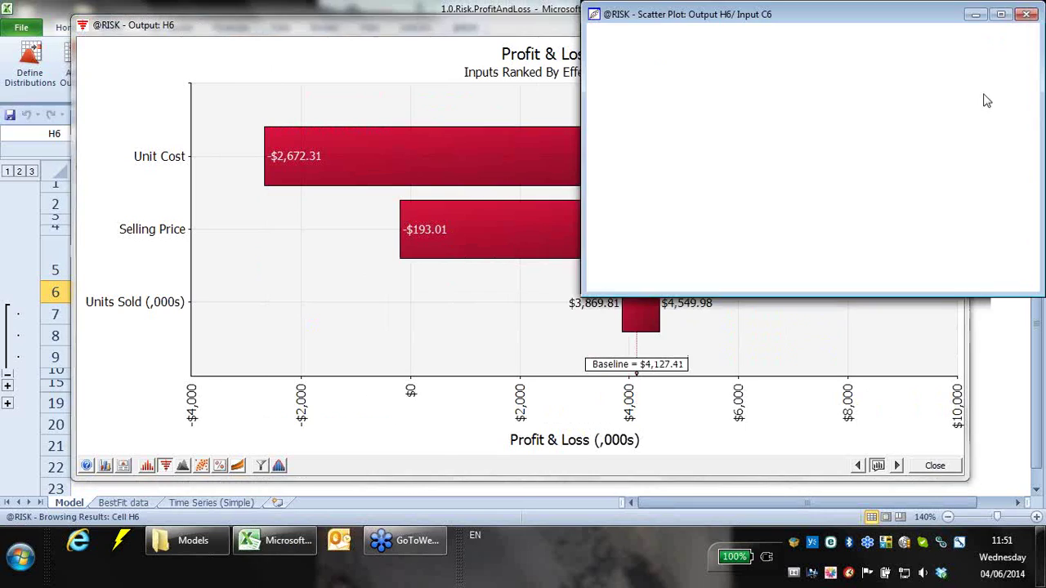
pyautogui.moveTo(590, 292); pyautogui.dragTo(268, 421)
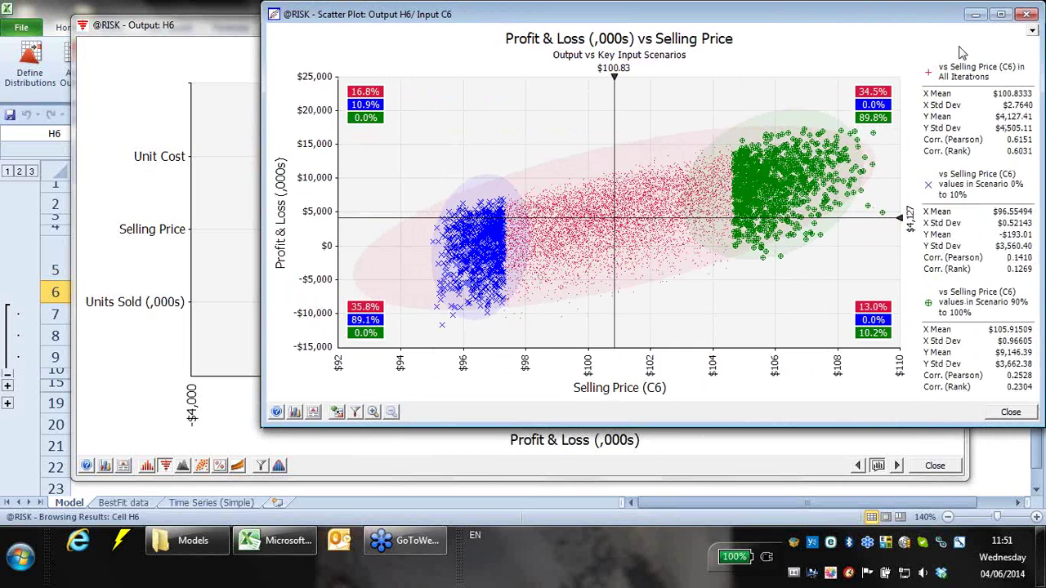
pyautogui.moveTo(948, 18); pyautogui.dragTo(818, 22)
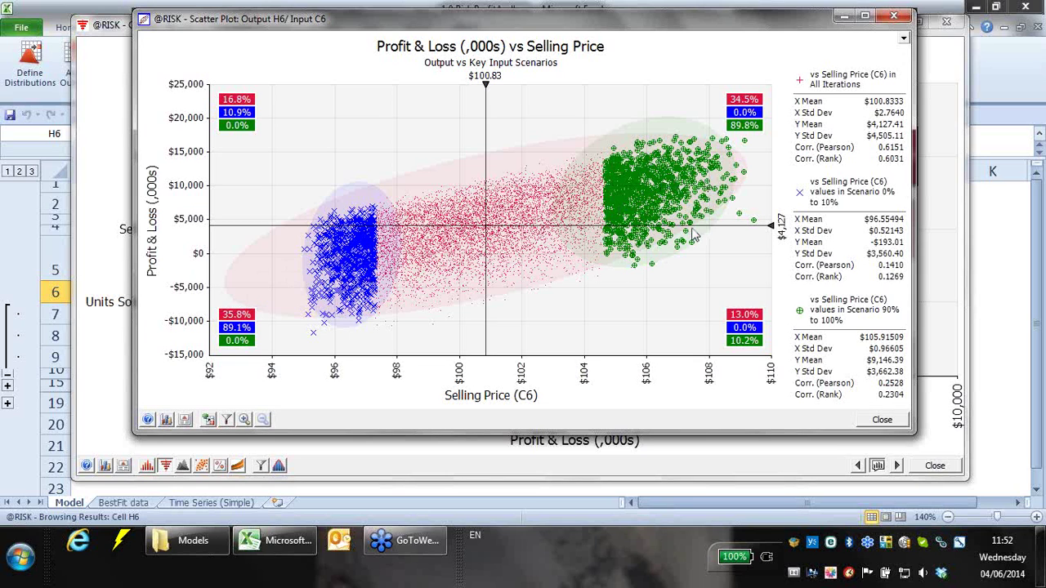
pyautogui.click(894, 16)
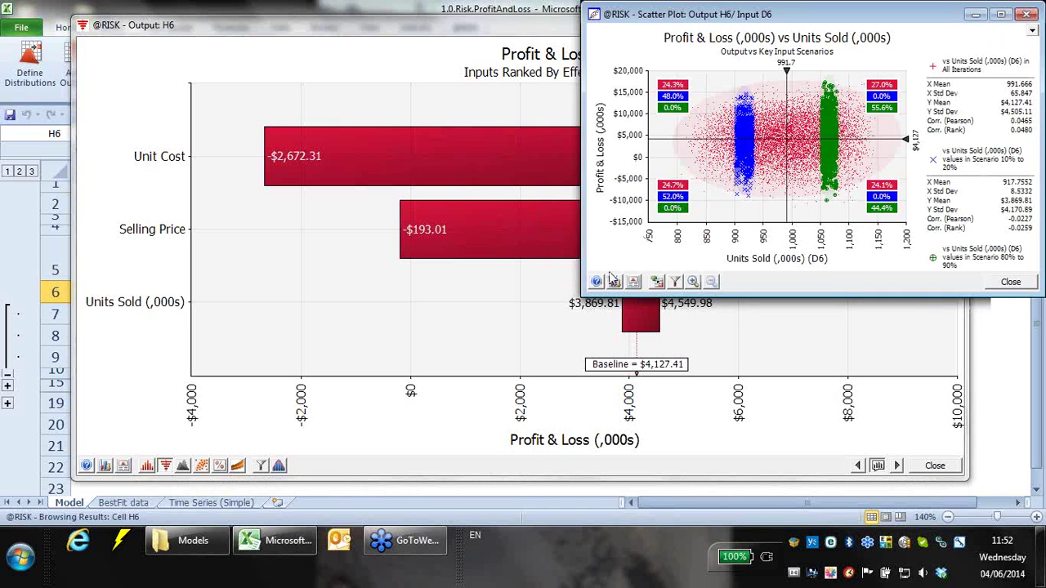
# - Close the Units Sold scatter plot and switch to Spider Graph - Change in Output Mean
pyautogui.moveTo(590, 294); pyautogui.dragTo(244, 444)
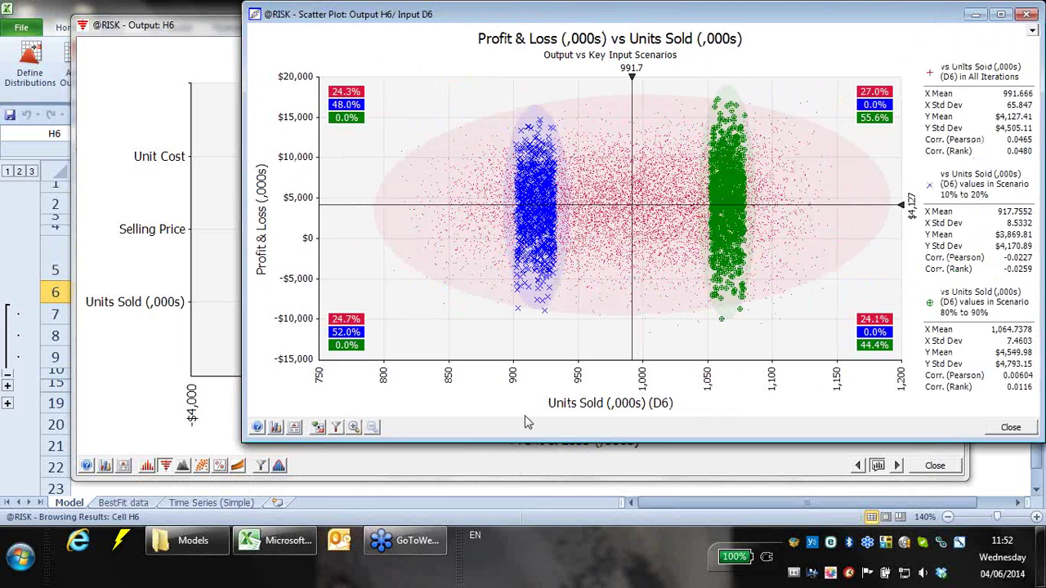
pyautogui.moveTo(797, 22); pyautogui.dragTo(689, 49)
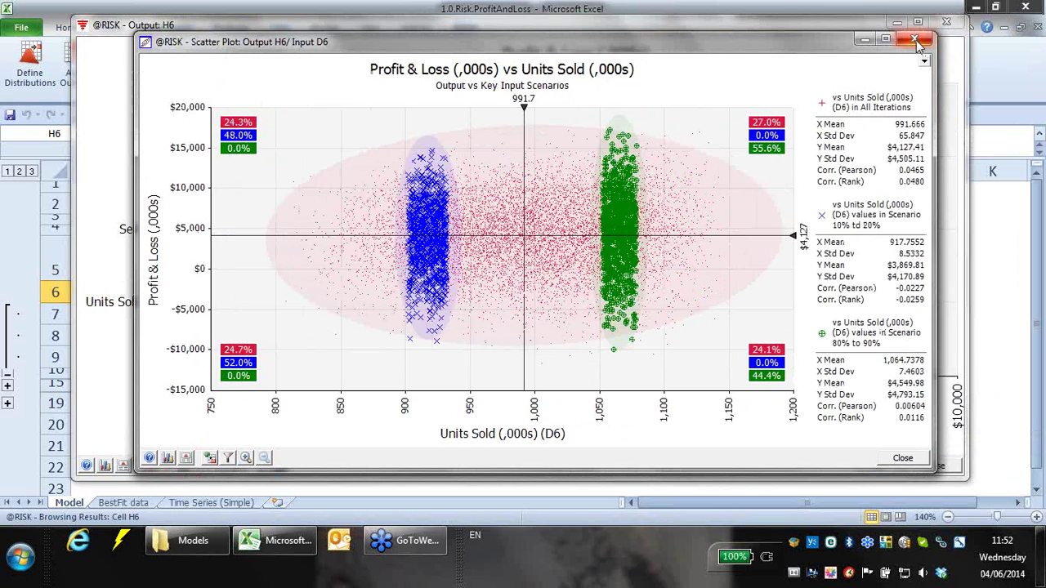
pyautogui.click(914, 38)
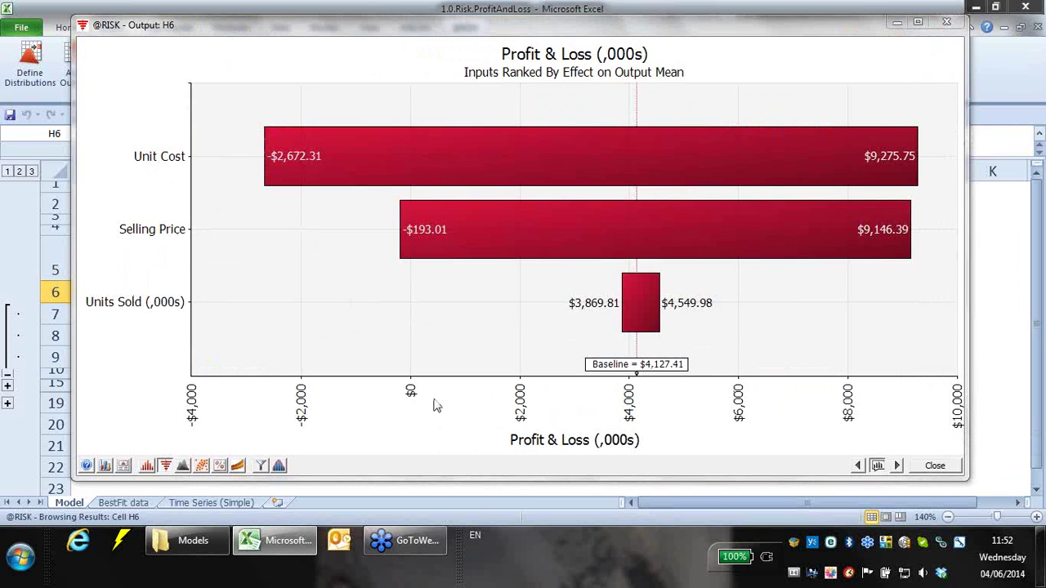
pyautogui.click(166, 467)
pyautogui.click(239, 496)
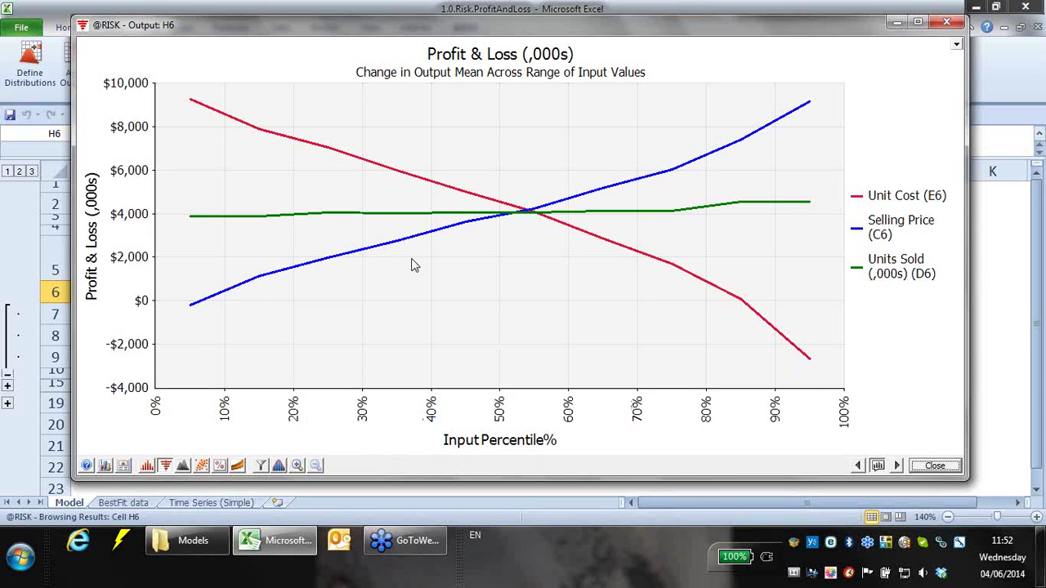
# - Switch the Profit & Loss graph to a Relative Frequency histogram
pyautogui.click(155, 470)
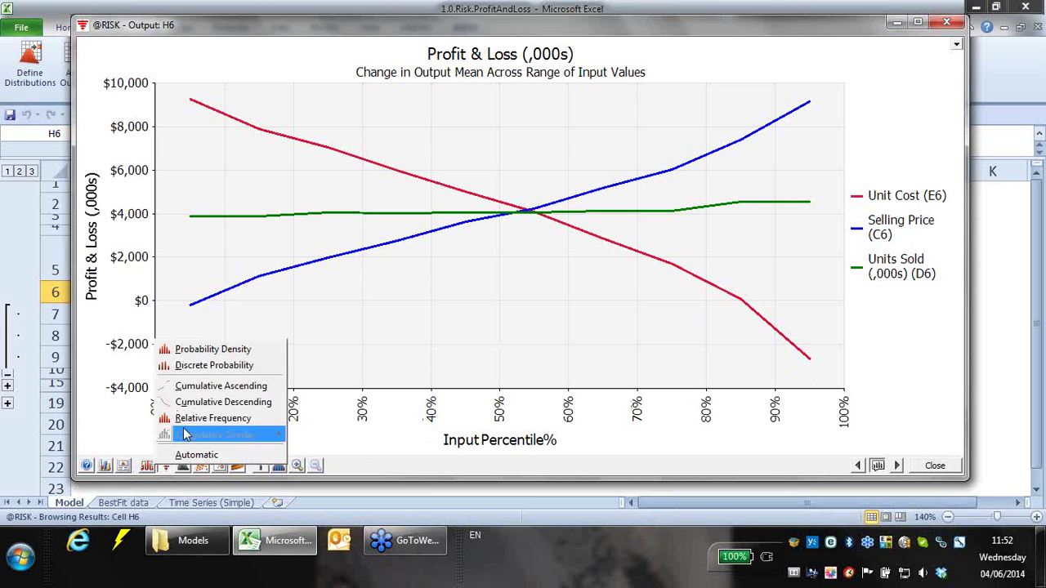
pyautogui.click(188, 423)
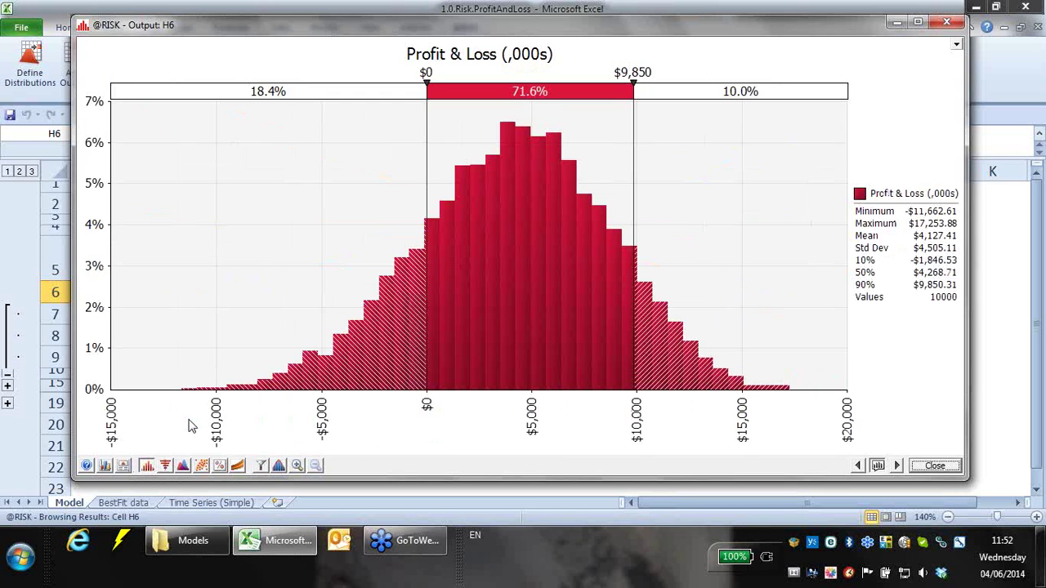
pyautogui.click(934, 465)
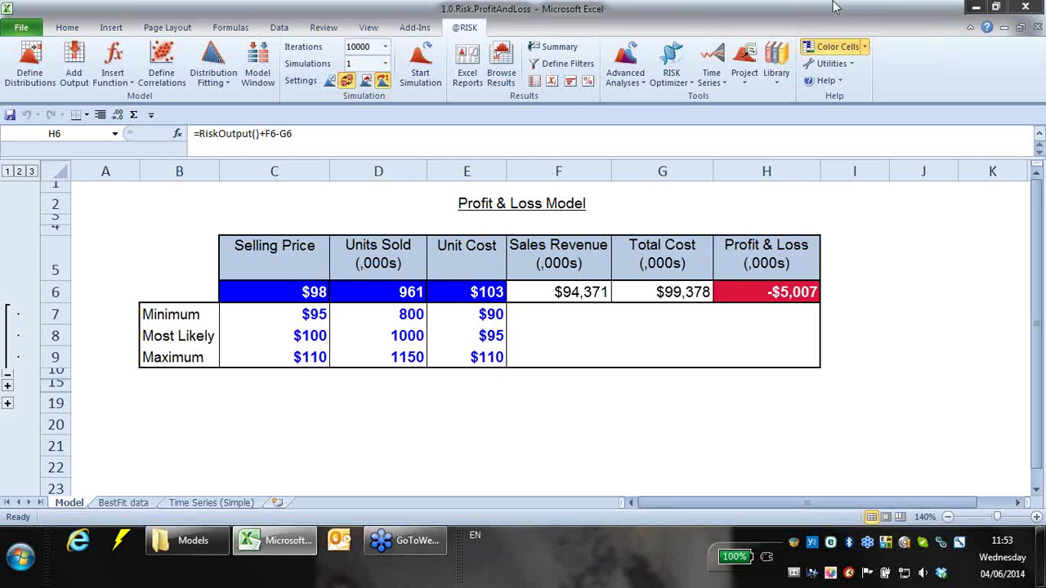
# - Reopen the H6 results and show the Tornado - Change in Output Mean chart
pyautogui.click(501, 74)
pyautogui.moveTo(470, 111); pyautogui.dragTo(403, 54)
pyautogui.click(212, 491)
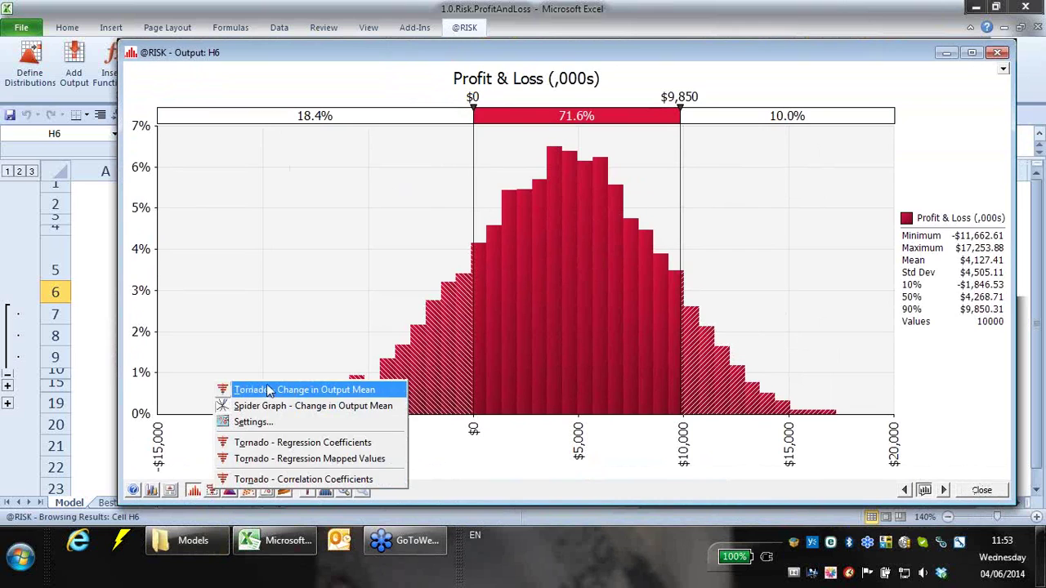
pyautogui.click(266, 384)
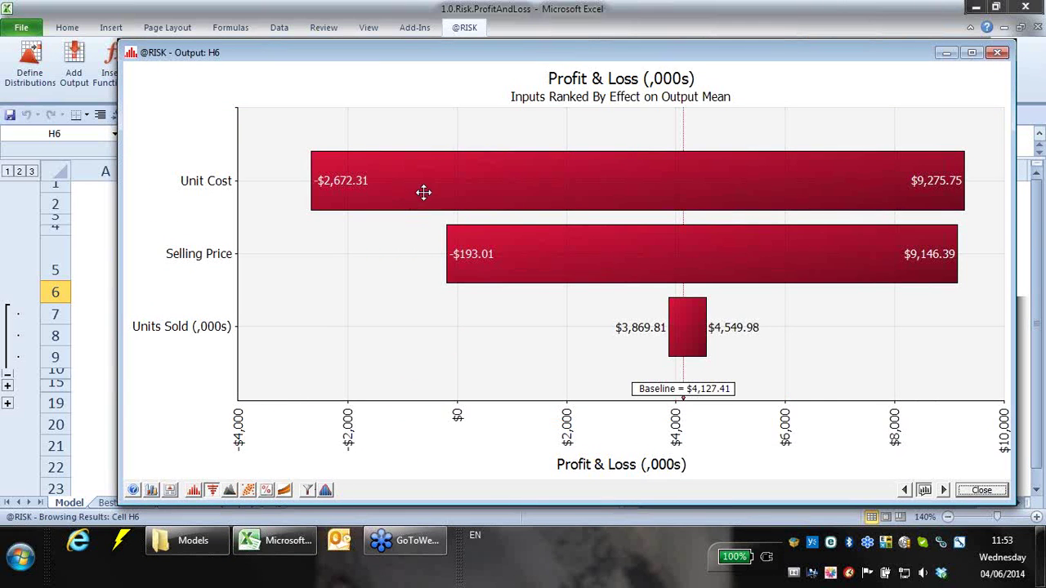
# - Open and close a Unit Cost scatter plot, then cancel a new scatter plot
pyautogui.moveTo(490, 196); pyautogui.dragTo(68, 106)
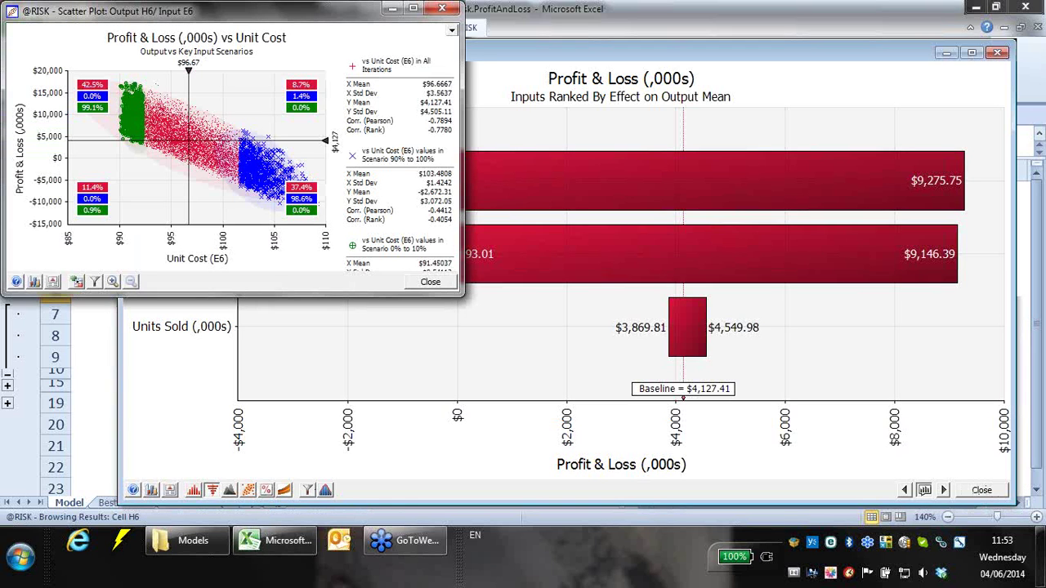
pyautogui.click(446, 8)
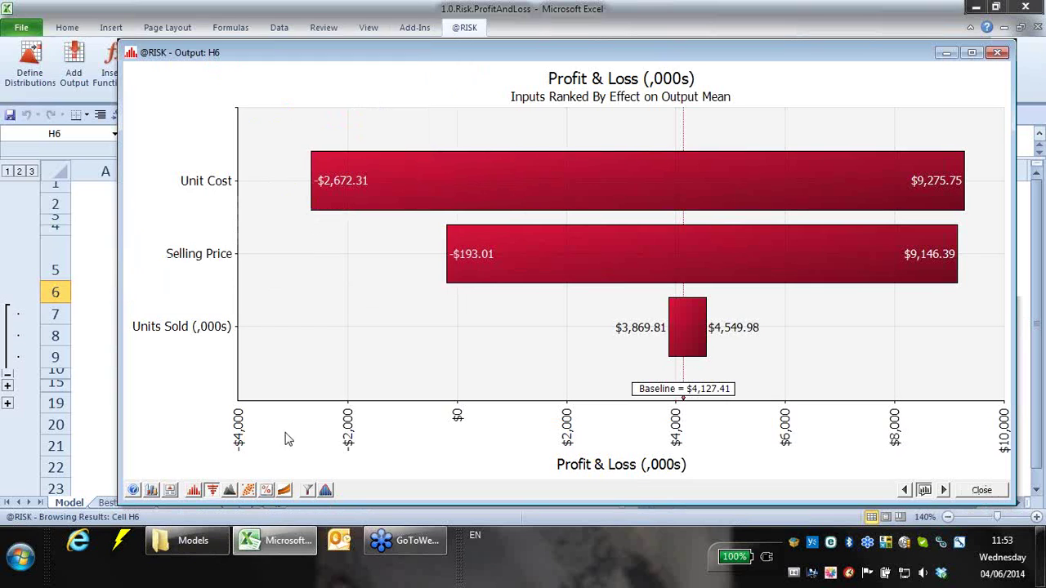
pyautogui.click(249, 492)
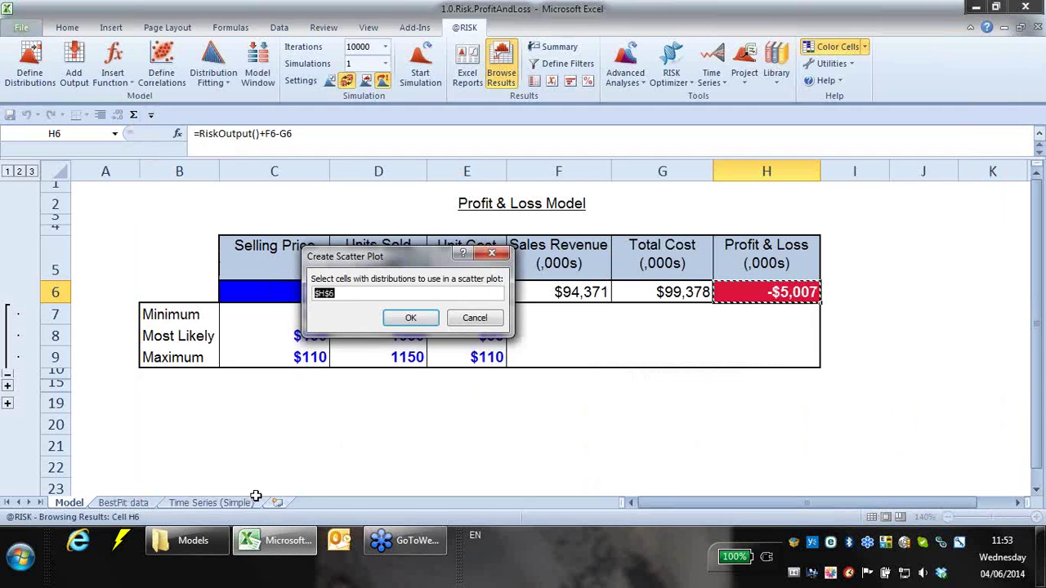
pyautogui.click(475, 319)
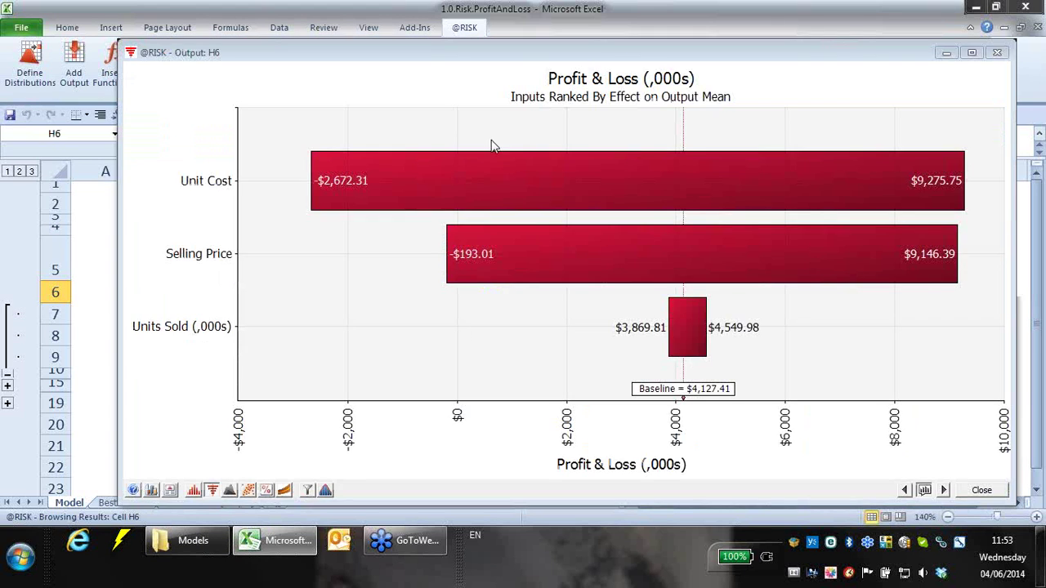
# - Cancel the scatter plot, restore the Relative Frequency histogram, and close the results window
pyautogui.click(248, 490)
pyautogui.click(471, 321)
pyautogui.click(194, 490)
pyautogui.click(245, 441)
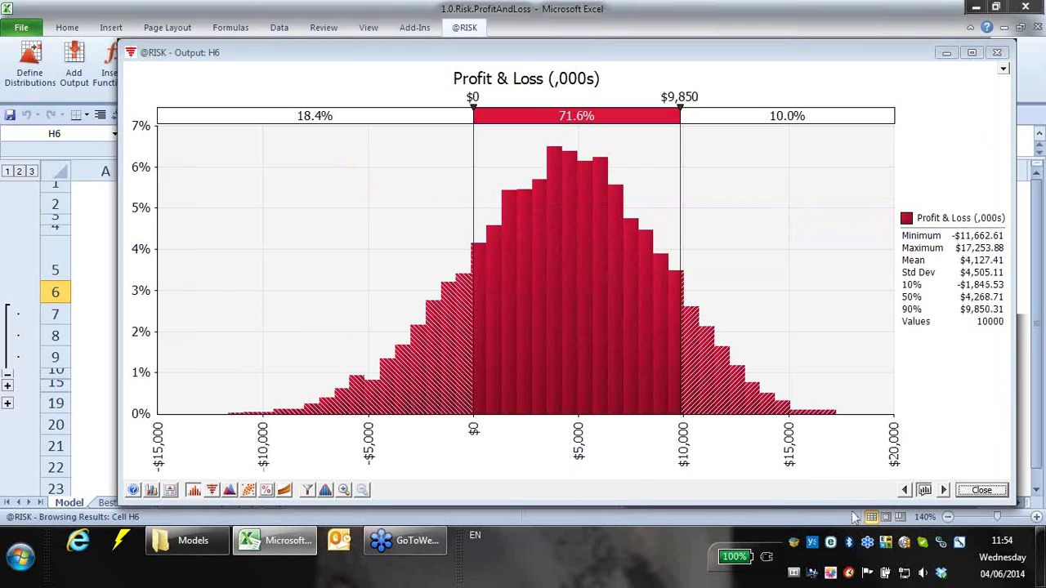
pyautogui.click(965, 493)
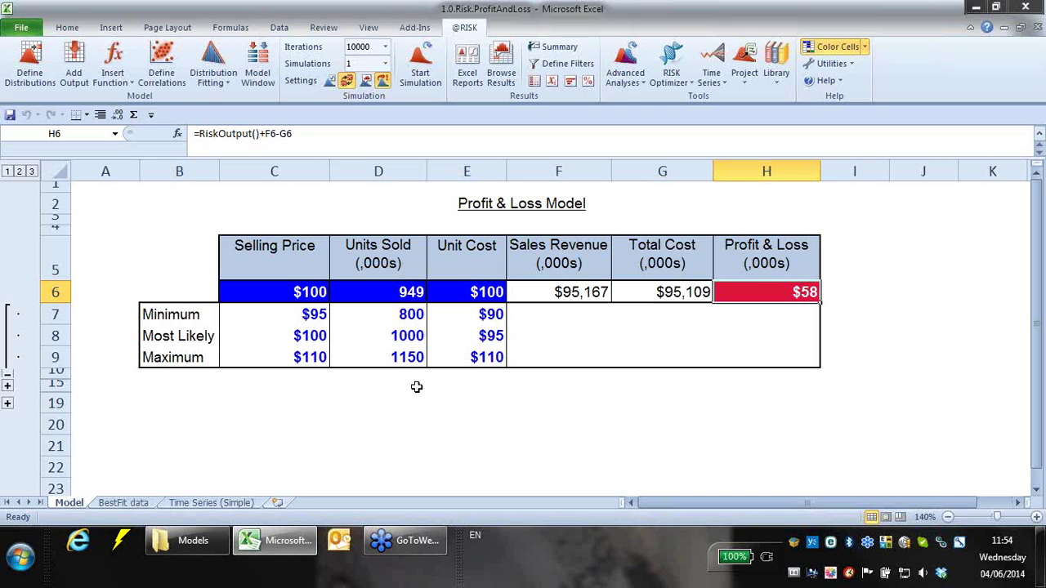
pyautogui.click(287, 296)
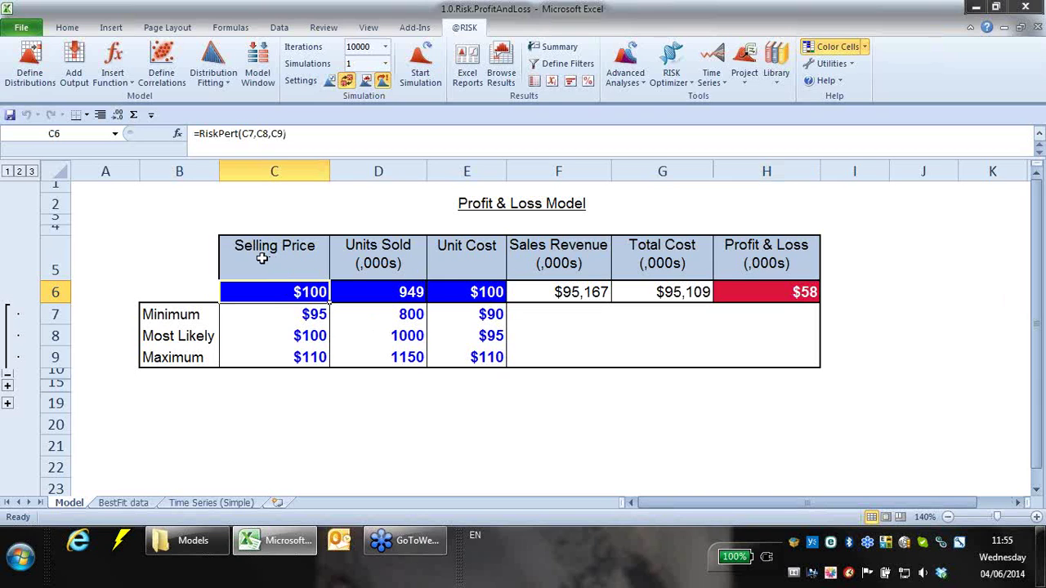
pyautogui.moveTo(373, 295)
pyautogui.mouseDown()
pyautogui.moveTo(375, 305)
pyautogui.moveTo(374, 292)
pyautogui.mouseUp()
pyautogui.click(261, 291)
pyautogui.click(392, 292)
pyautogui.click(317, 299)
pyautogui.click(196, 417)
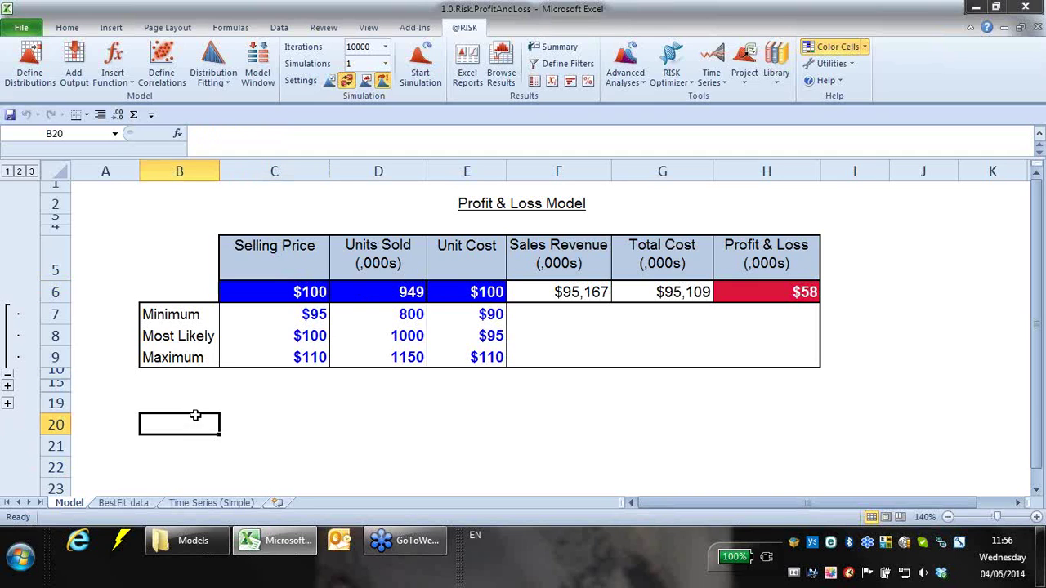
pyautogui.click(193, 402)
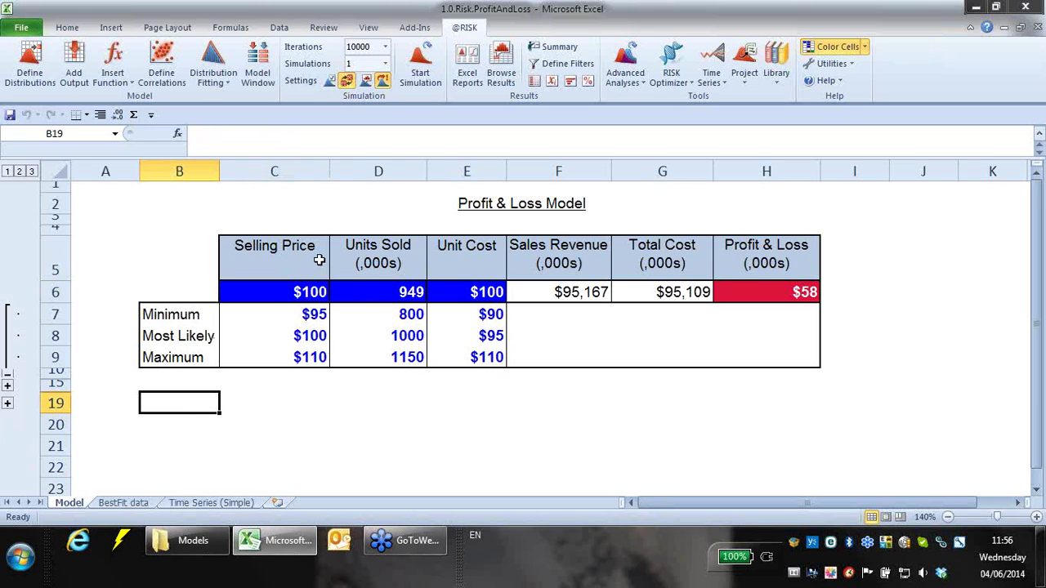
# - Add Selling Price (C6) and Units Sold (D6) to new correlation matrix NewMatrix1
pyautogui.click(164, 77)
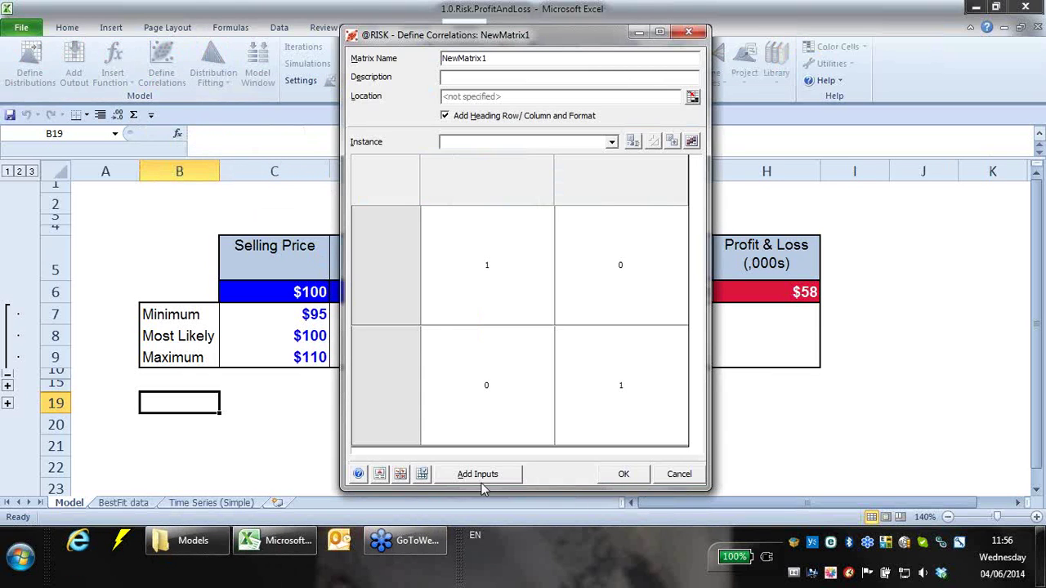
pyautogui.click(479, 474)
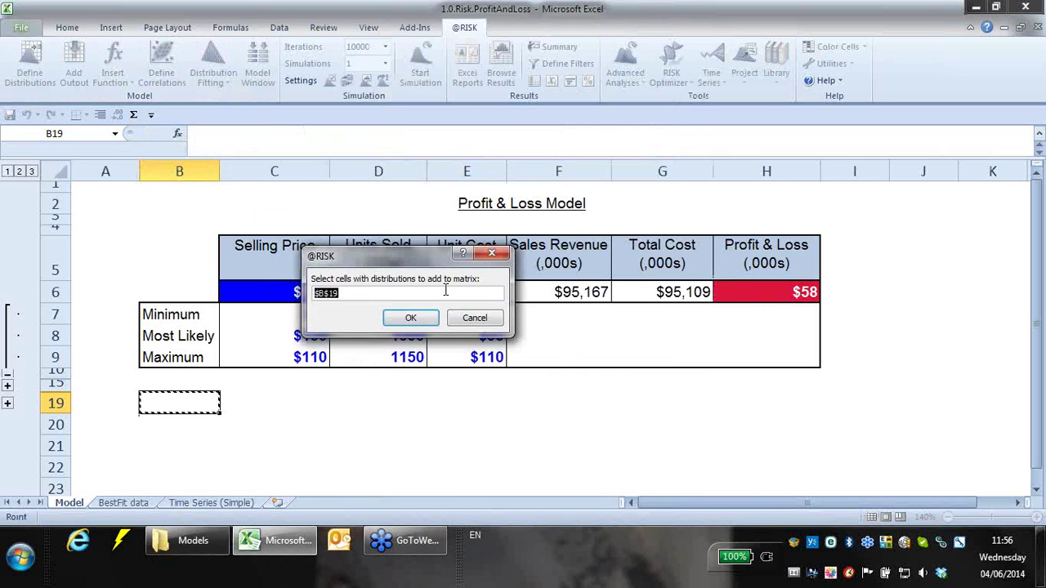
pyautogui.moveTo(450, 283); pyautogui.dragTo(453, 172)
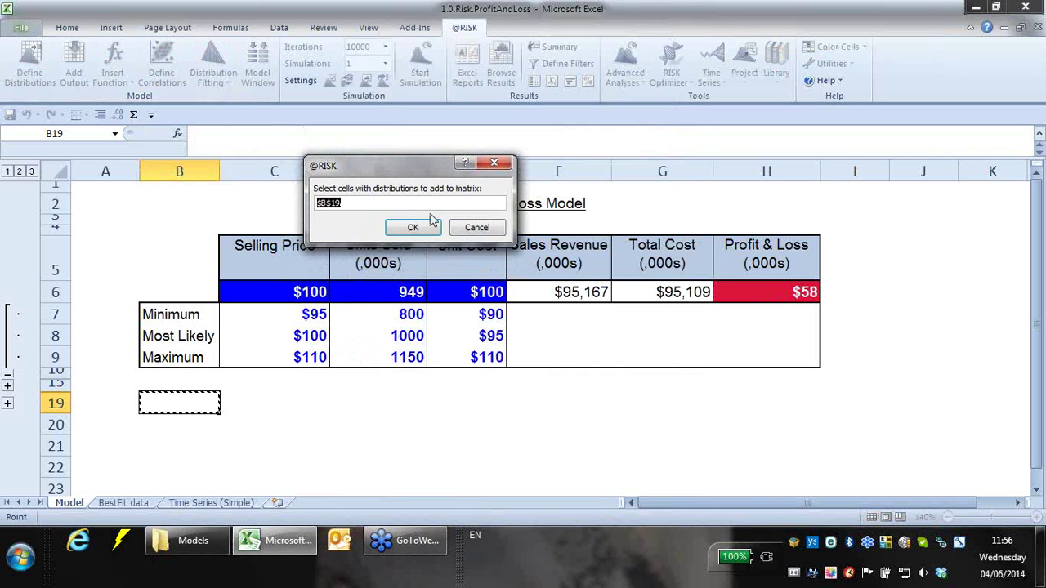
pyautogui.click(296, 292)
pyautogui.keyDown('ctrl'); pyautogui.click(357, 291); pyautogui.keyUp('ctrl')
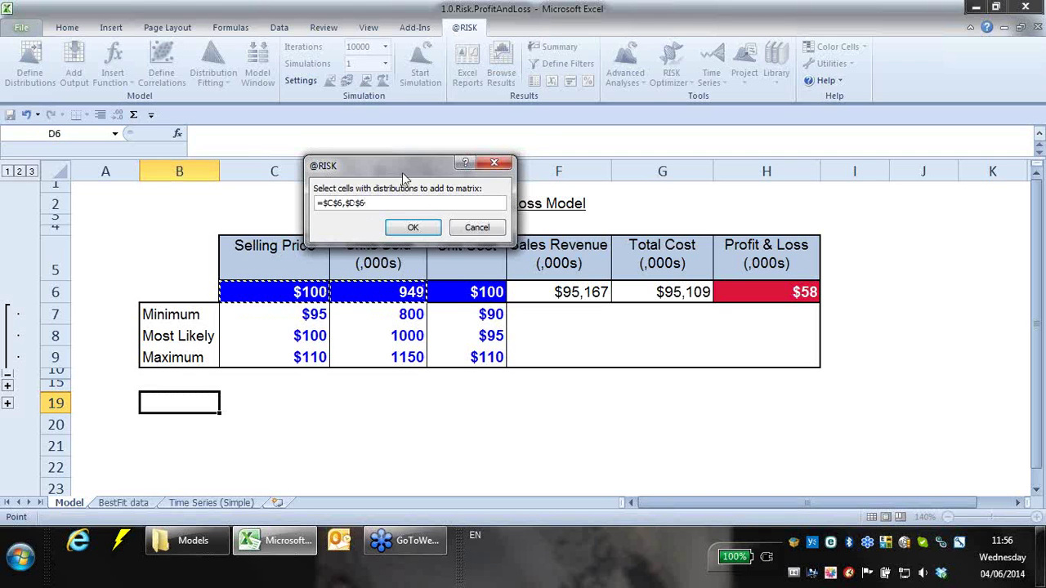
pyautogui.moveTo(403, 168); pyautogui.dragTo(433, 135)
pyautogui.click(428, 194)
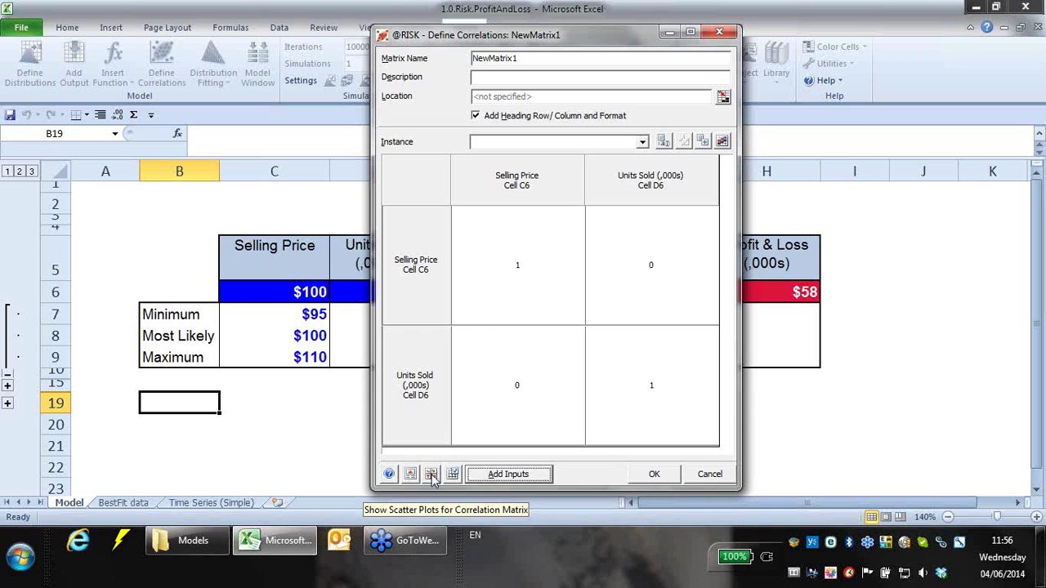
# - Turn on scatter plot previews and move the coefficient slider from negative to positive correlation
pyautogui.click(432, 476)
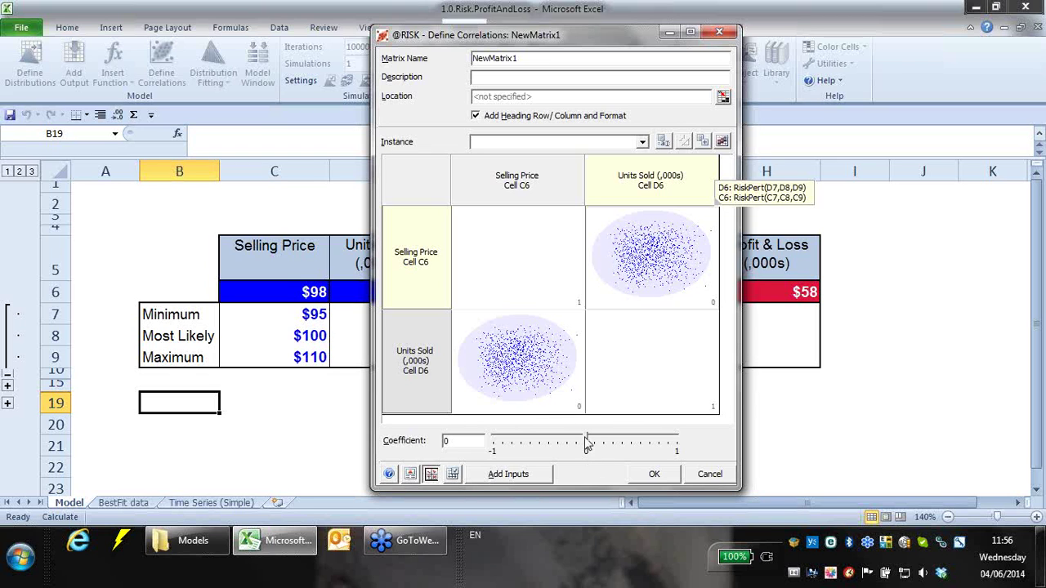
pyautogui.moveTo(587, 442); pyautogui.dragTo(563, 442)
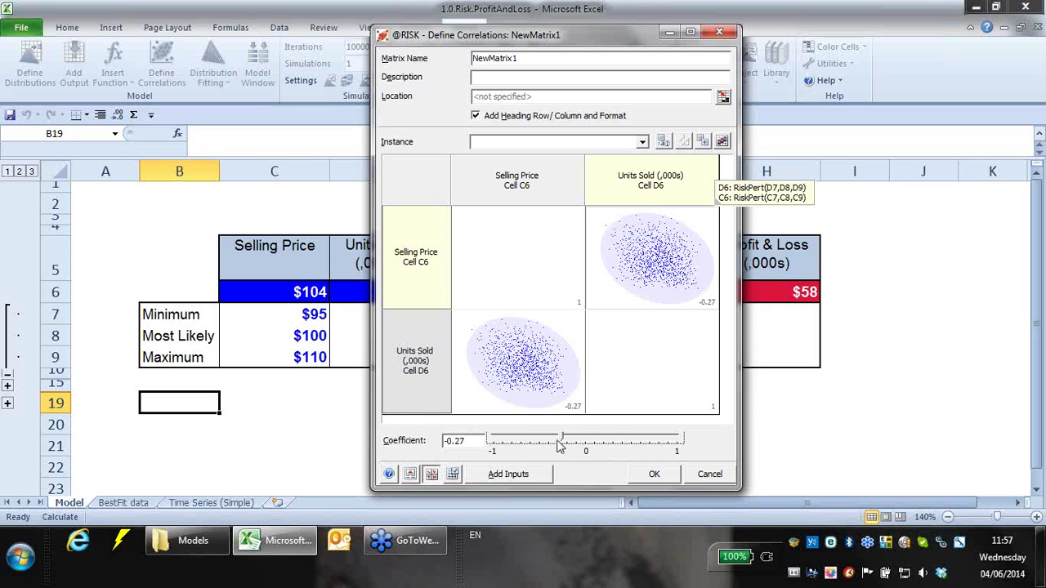
pyautogui.moveTo(561, 442); pyautogui.dragTo(570, 442)
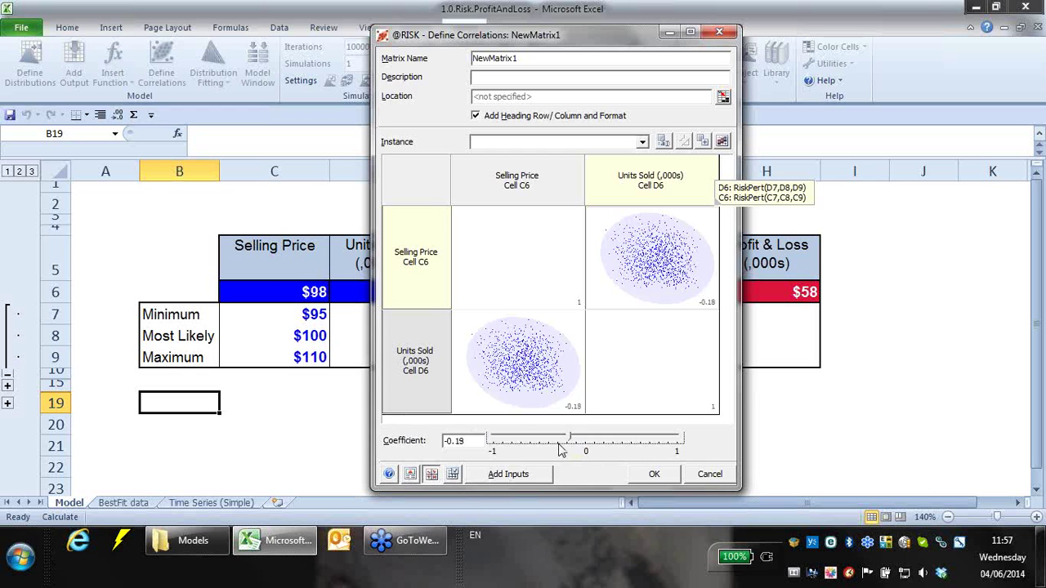
pyautogui.moveTo(569, 442); pyautogui.dragTo(599, 446)
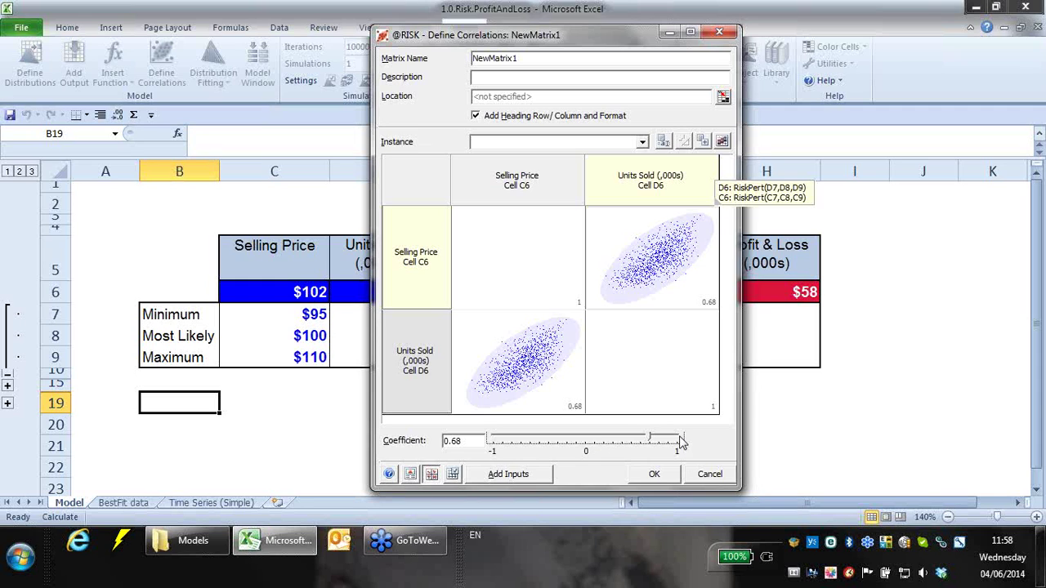
# - Sweep the Selling Price–Units Sold coefficient from -1 to 1, then settle it at -0.8
pyautogui.moveTo(668, 443)
pyautogui.moveTo(660, 439)
pyautogui.mouseDown()
pyautogui.moveTo(452, 445)
pyautogui.moveTo(678, 443)
pyautogui.mouseUp()
pyautogui.moveTo(631, 46); pyautogui.dragTo(769, 54)
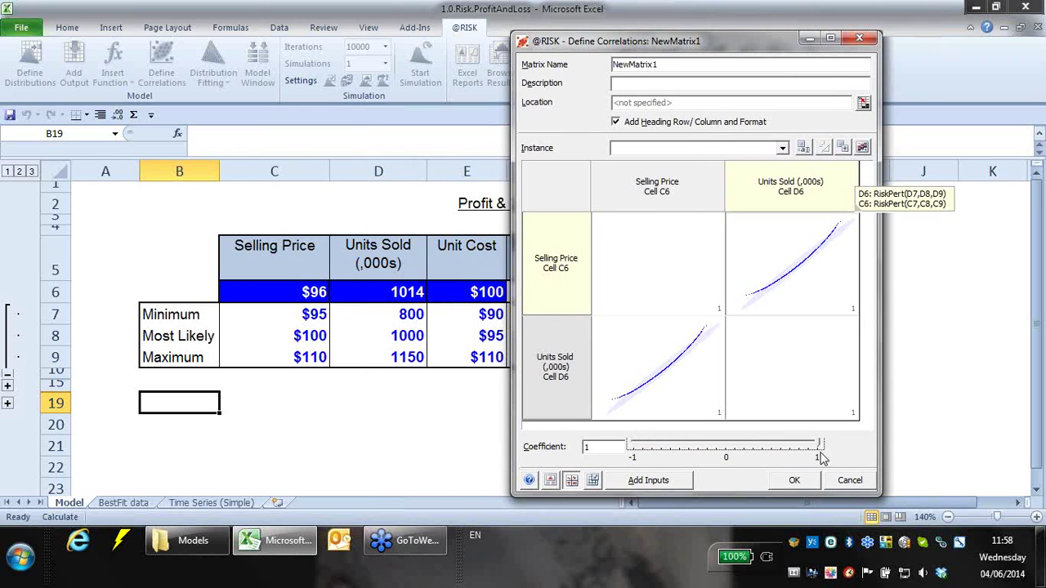
pyautogui.moveTo(821, 446); pyautogui.dragTo(798, 450)
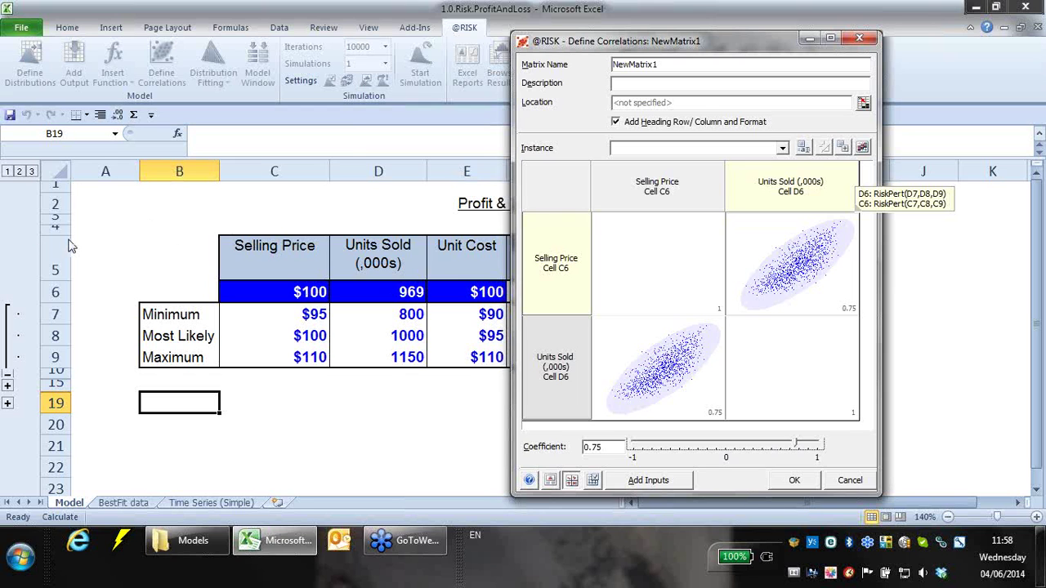
pyautogui.moveTo(794, 448); pyautogui.dragTo(655, 459)
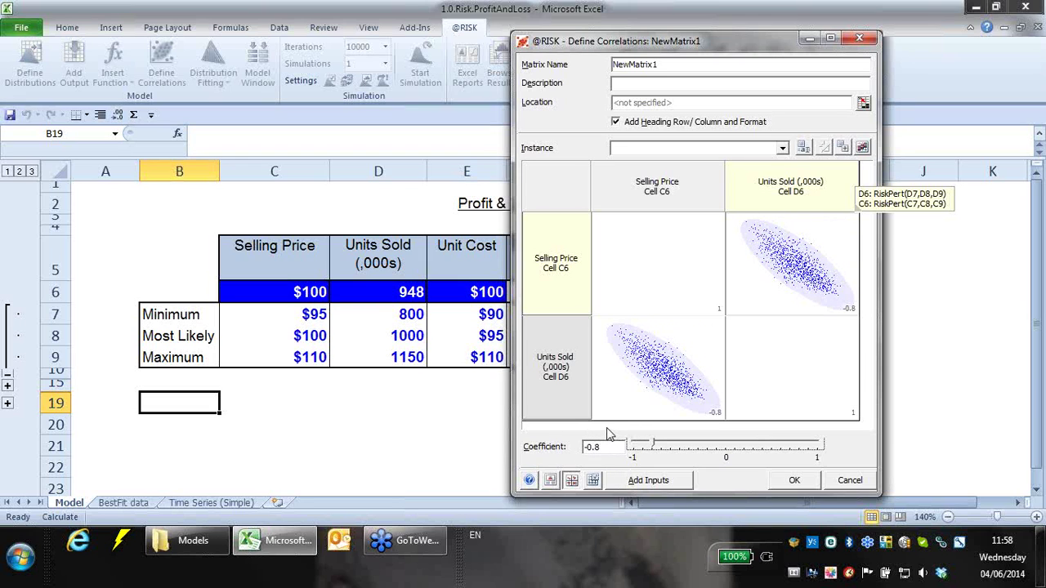
# - Apply the correlation matrix and place its top-left corner at cell B19
pyautogui.click(794, 480)
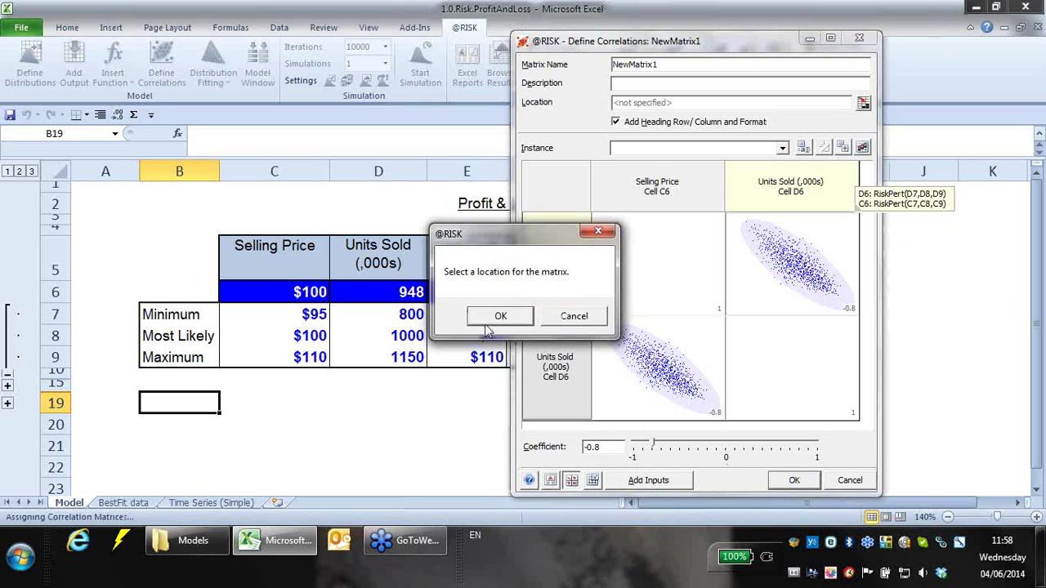
pyautogui.click(487, 320)
pyautogui.click(188, 401)
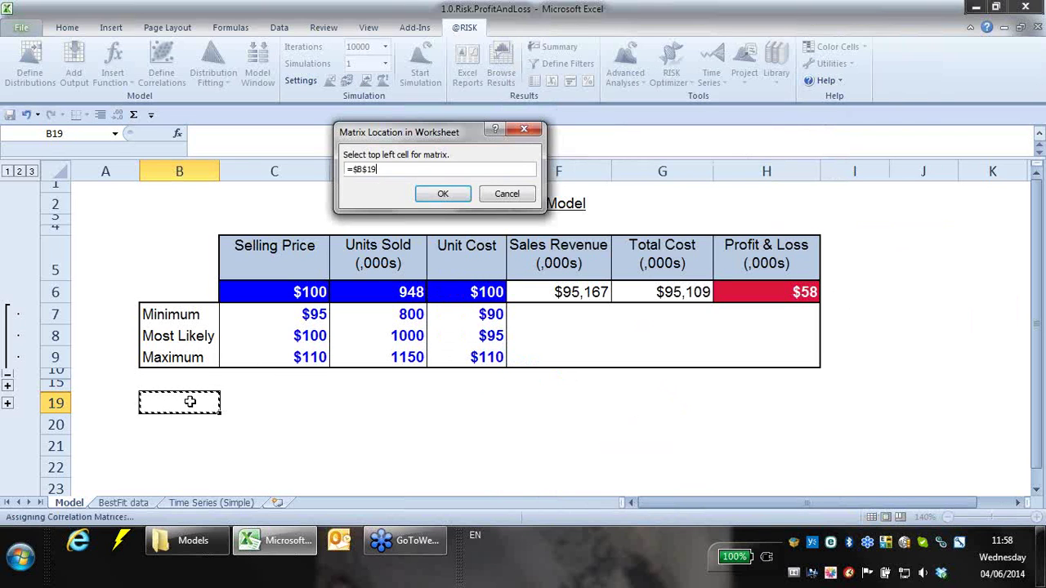
pyautogui.click(443, 200)
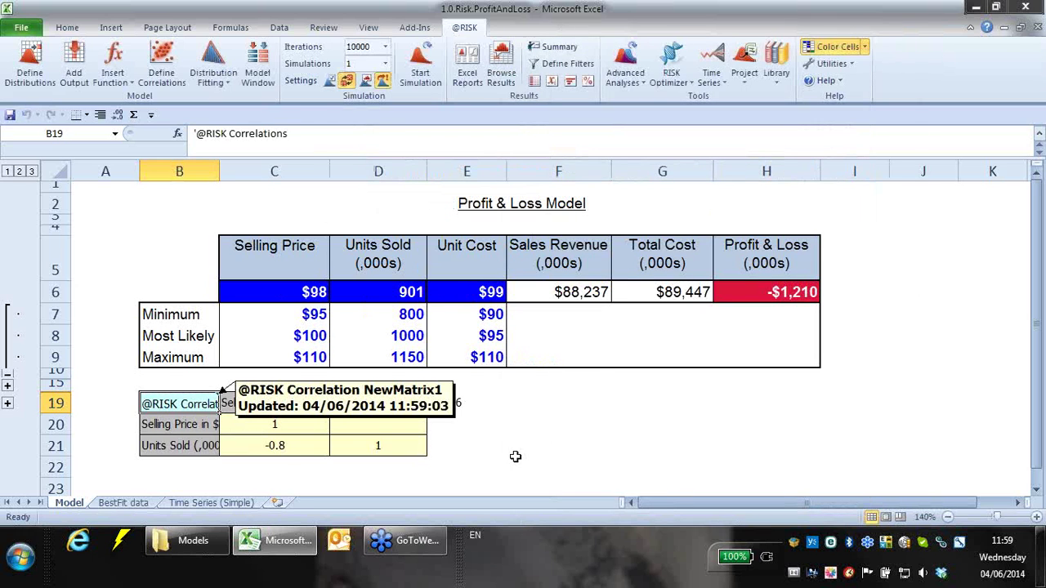
pyautogui.click(517, 462)
# - Hide the comment on the correlation matrix title cell B19
pyautogui.click(214, 402)
pyautogui.rightClick(210, 403)
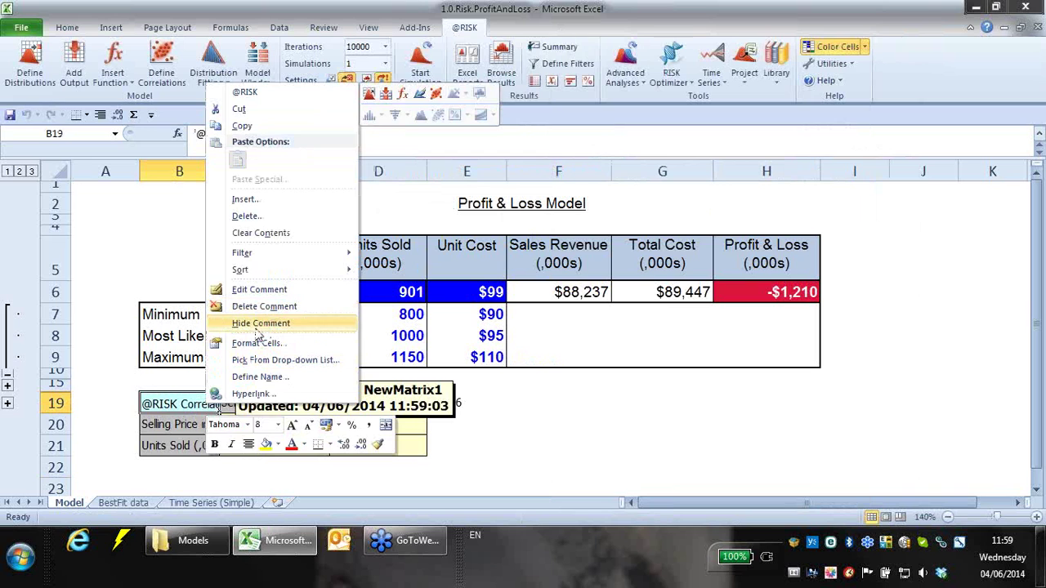
pyautogui.click(263, 324)
pyautogui.click(528, 459)
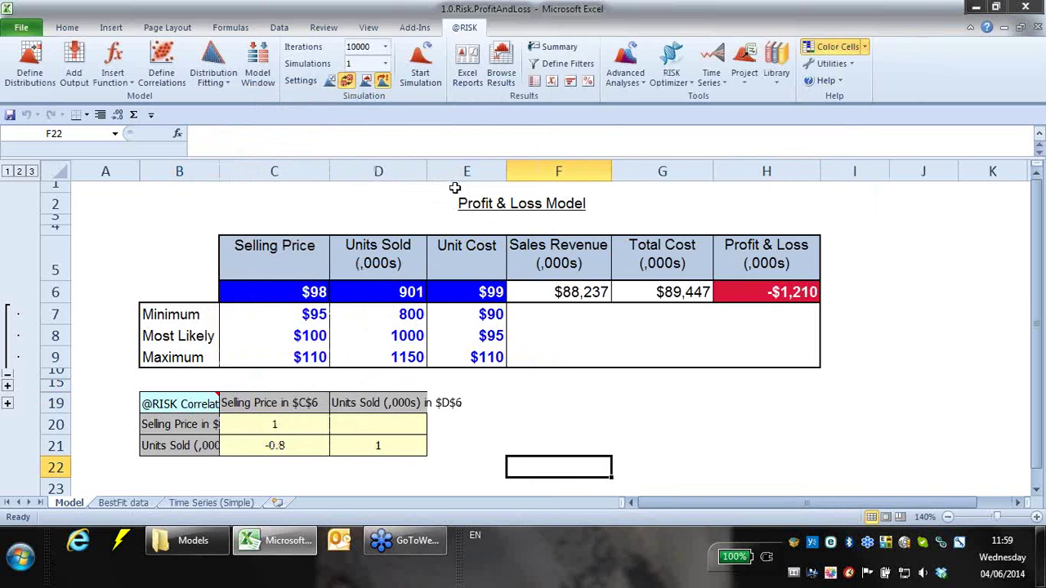
# - Widen column D for the Units Sold heading and column B for the correlation labels
pyautogui.moveTo(431, 172); pyautogui.dragTo(473, 171)
pyautogui.click(484, 467)
pyautogui.moveTo(219, 172); pyautogui.dragTo(298, 171)
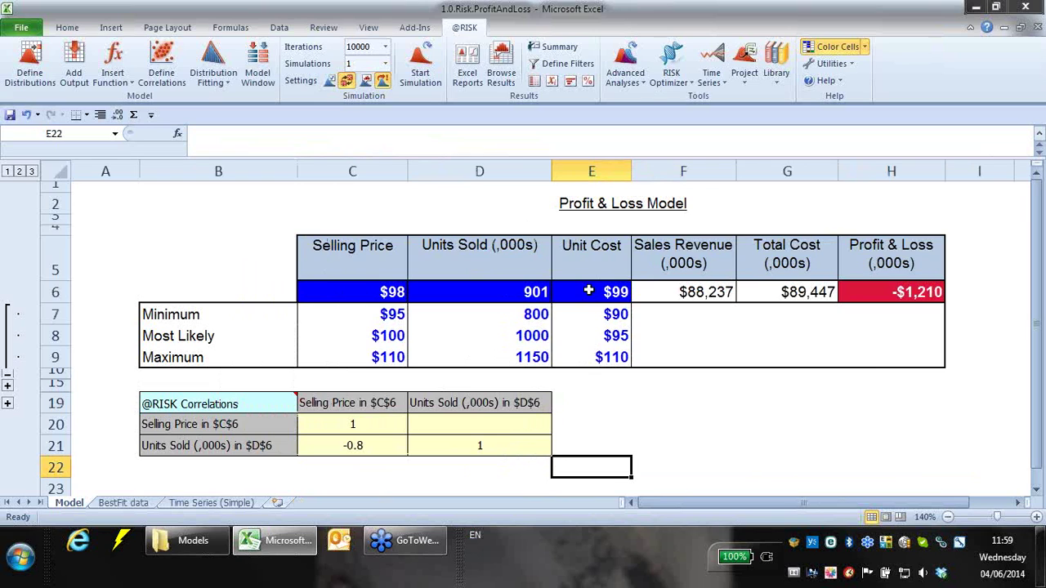
# - Inspect the Selling Price, Units Sold and Unit Cost formulas, including E6's =RiskPert(E7,E8,E9)
pyautogui.click(369, 288)
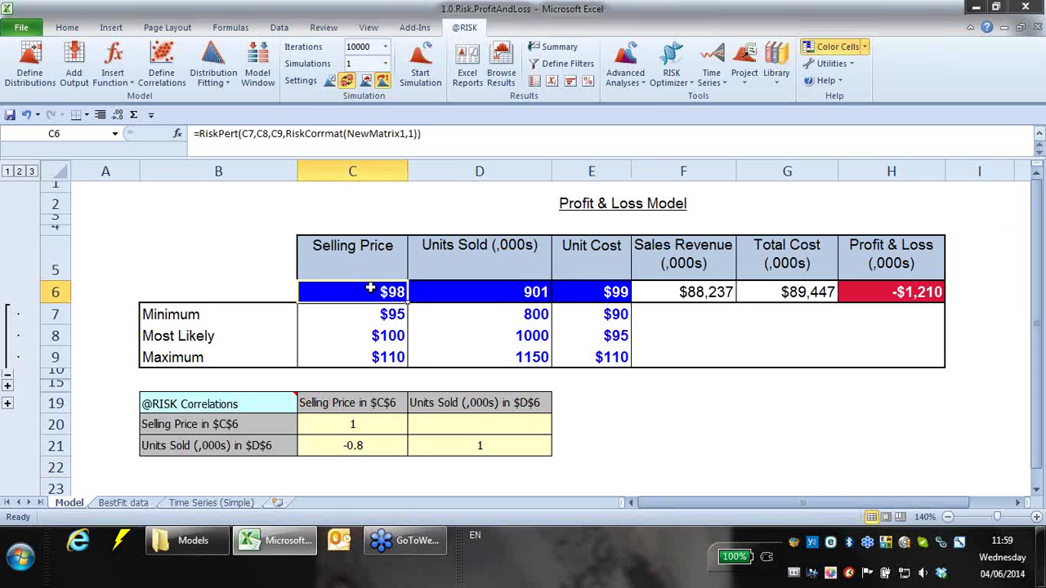
pyautogui.click(546, 293)
pyautogui.click(576, 290)
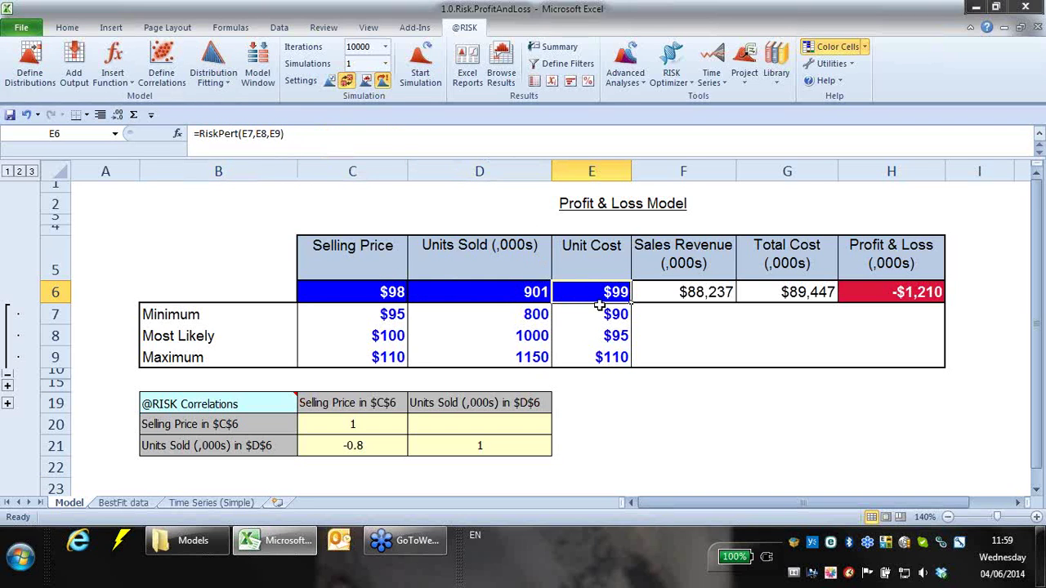
pyautogui.click(318, 140)
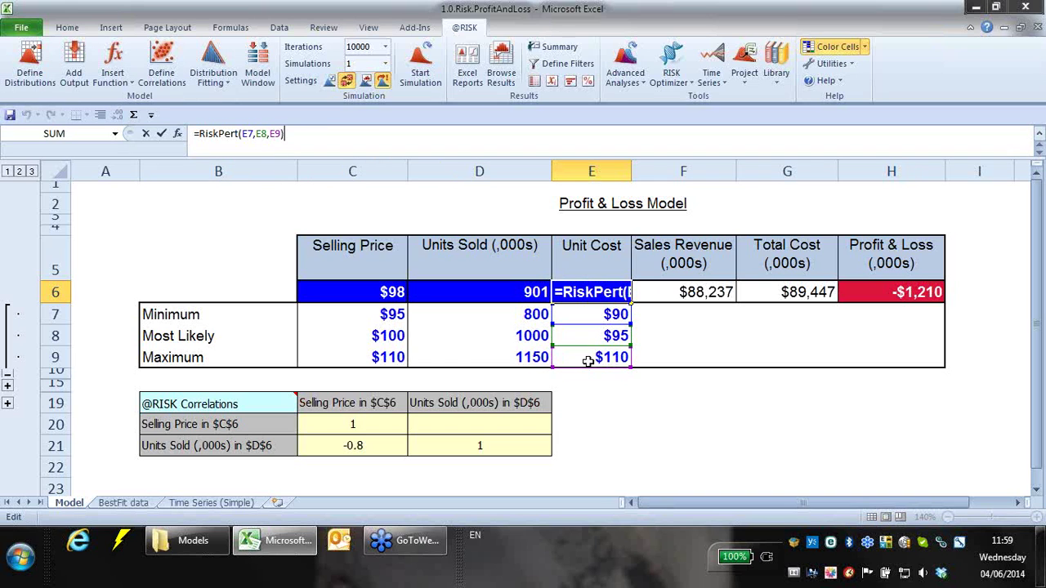
pyautogui.click(219, 229)
pyautogui.click(570, 282)
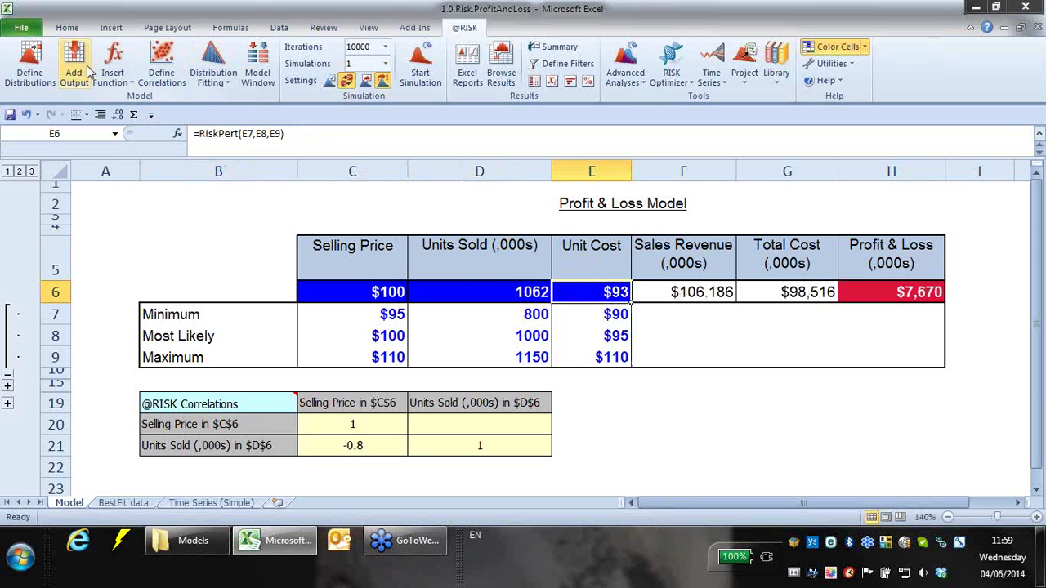
pyautogui.click(29, 64)
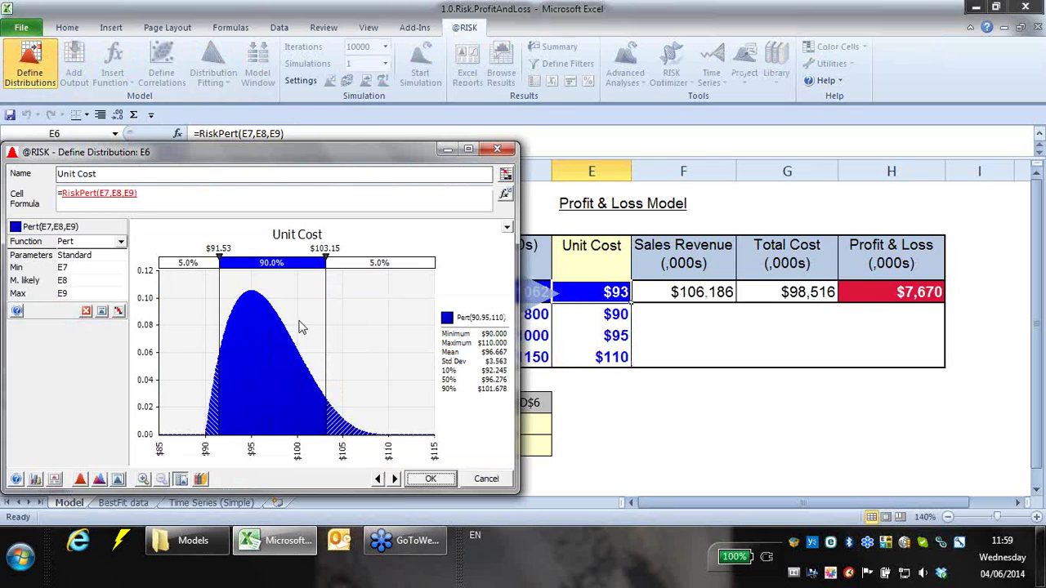
# - Close the Unit Cost view and compare the Selling Price (C6) and Units Sold (D6) formulas
pyautogui.click(496, 149)
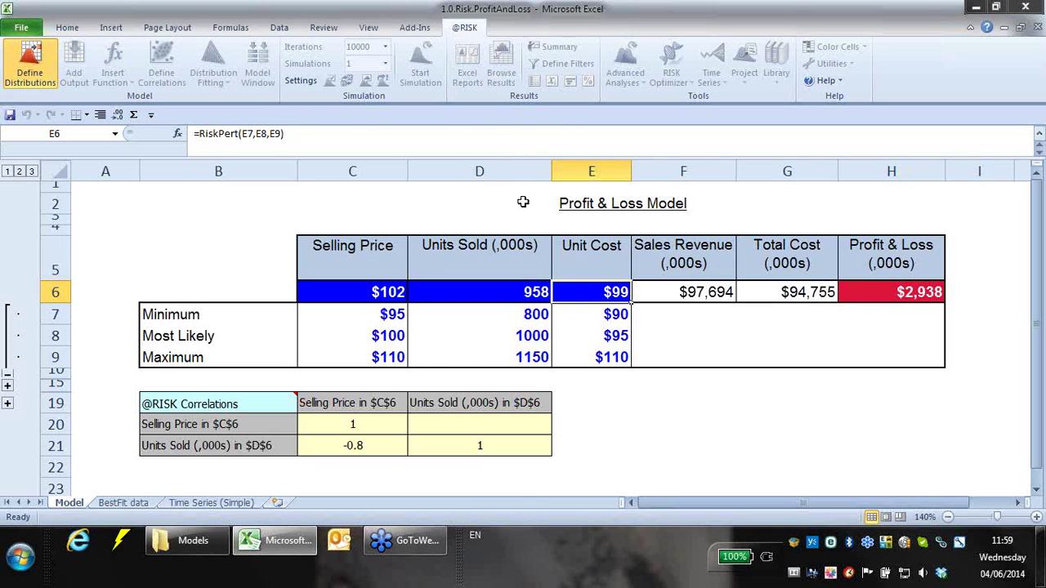
pyautogui.click(367, 291)
pyautogui.click(447, 290)
pyautogui.click(335, 288)
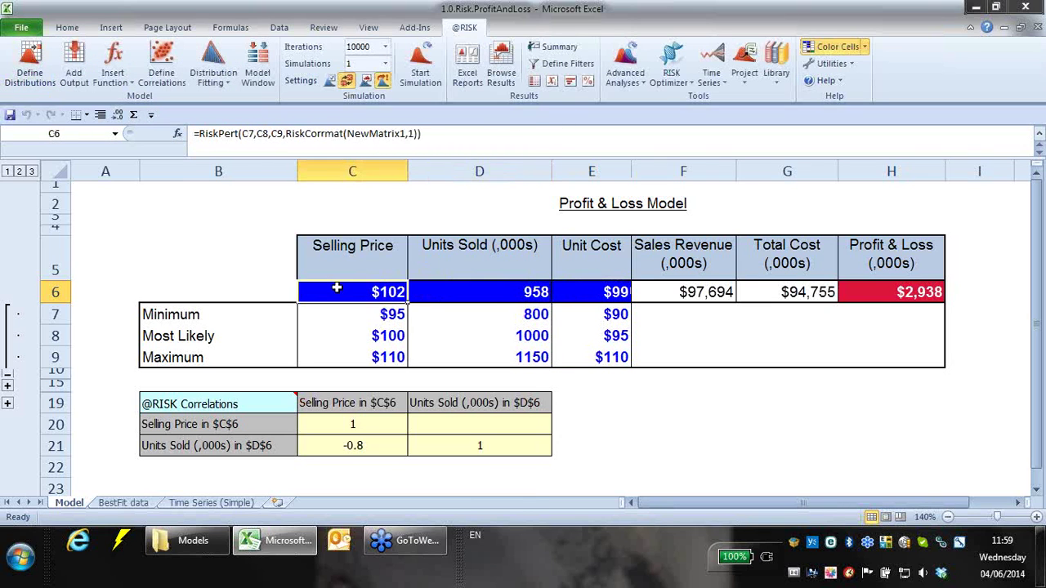
pyautogui.click(448, 293)
pyautogui.click(392, 292)
pyautogui.click(434, 293)
# - Recheck C6, D6 and the C7 minimum, then run the 10,000-iteration simulation with -0.8 correlation
pyautogui.click(399, 292)
pyautogui.click(467, 296)
pyautogui.click(318, 307)
pyautogui.click(329, 292)
pyautogui.click(383, 83)
pyautogui.click(403, 82)
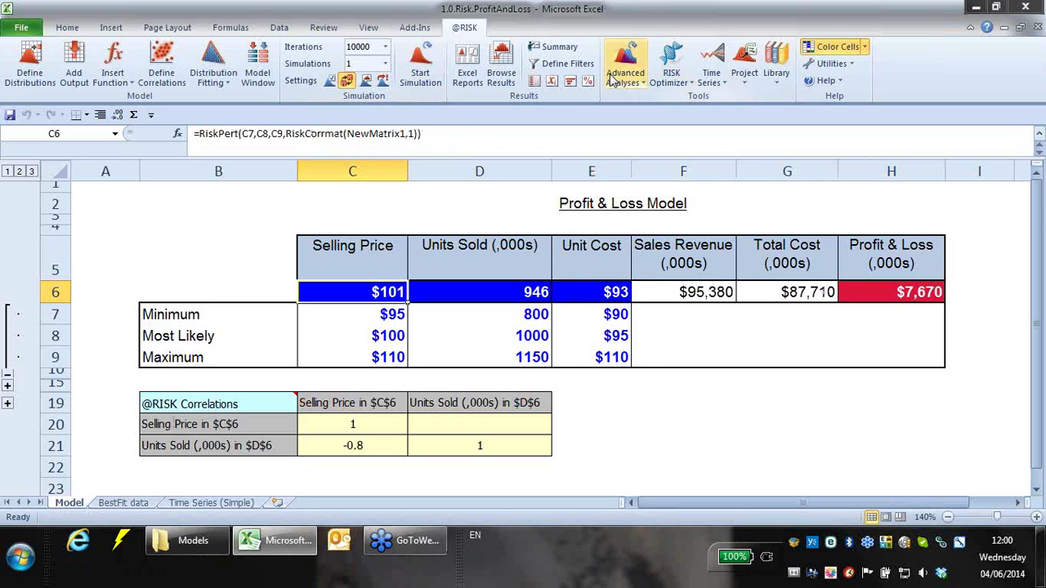
pyautogui.click(501, 74)
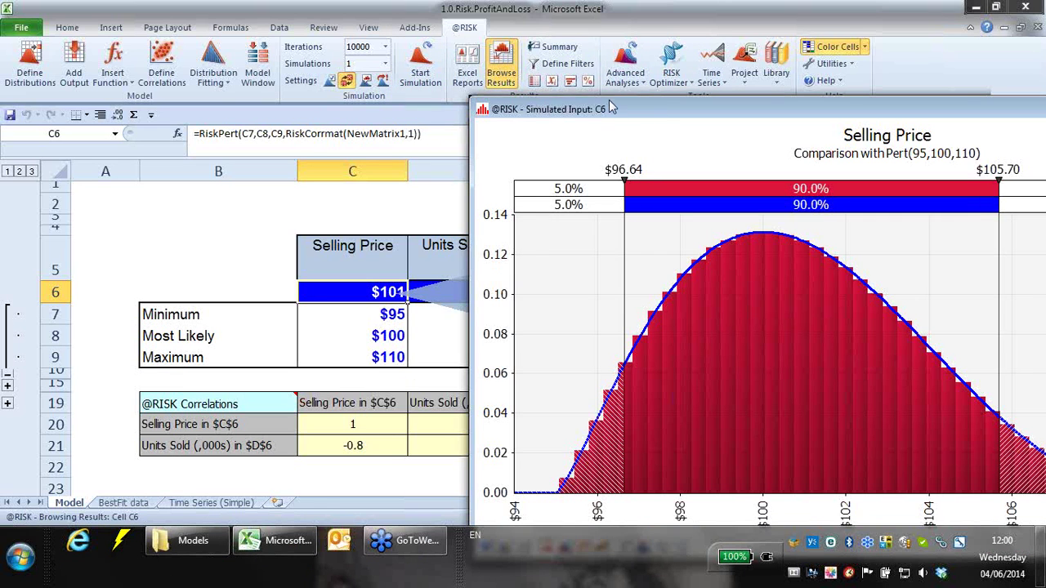
pyautogui.moveTo(650, 107); pyautogui.dragTo(405, 66)
pyautogui.press('Tab')
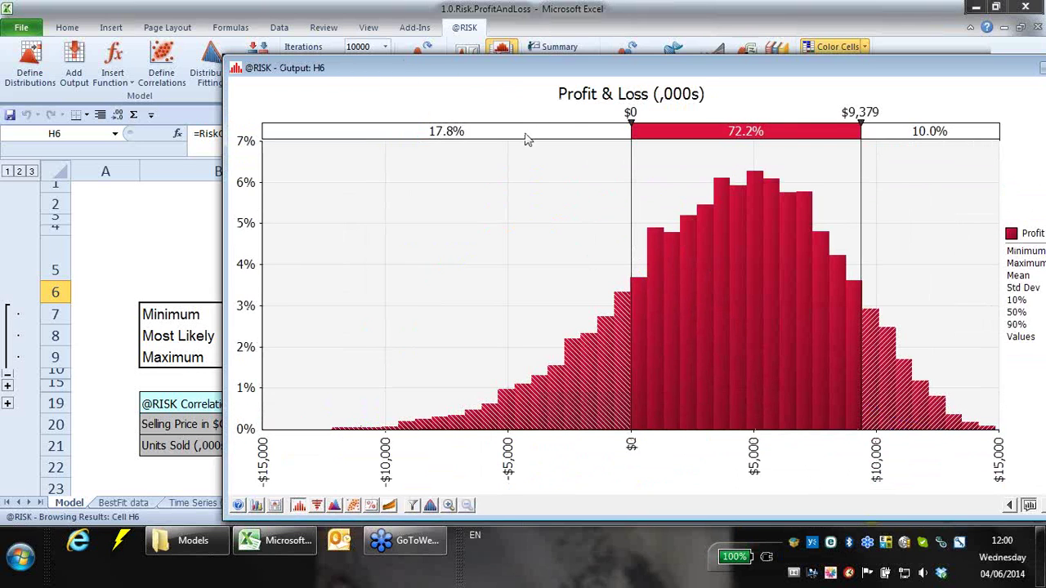
pyautogui.moveTo(557, 70); pyautogui.dragTo(414, 50)
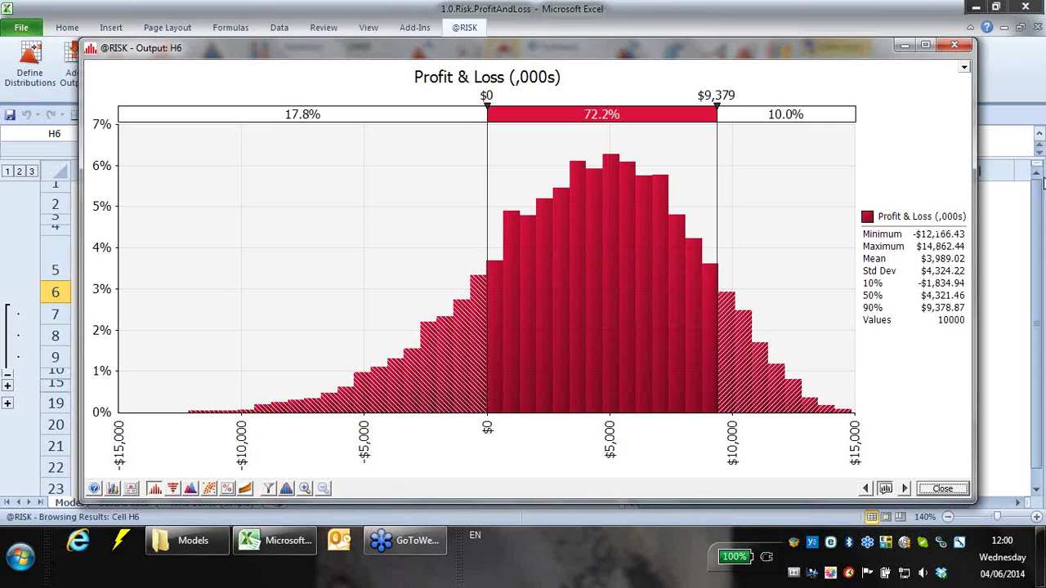
pyautogui.click(950, 44)
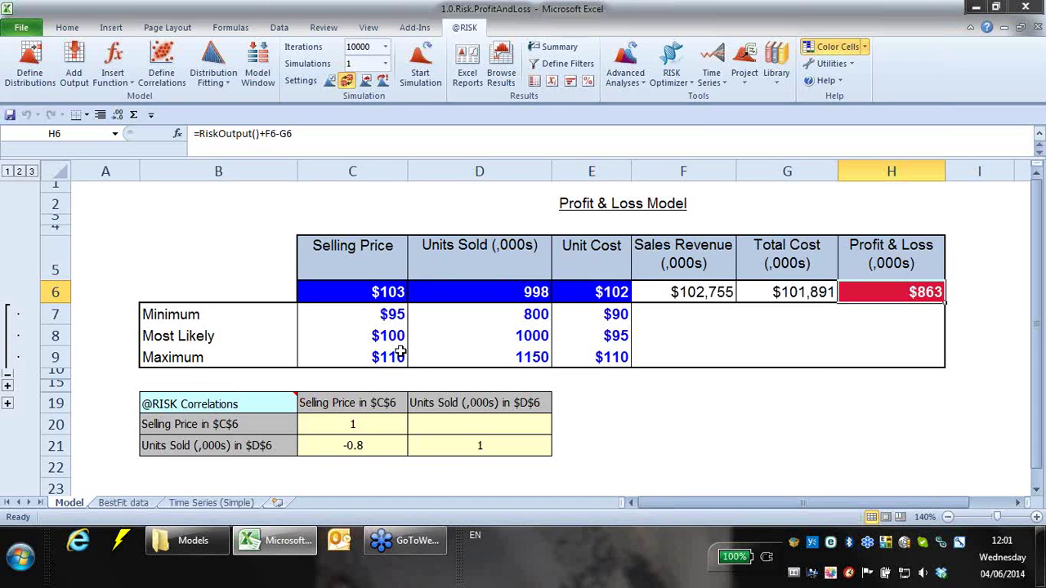
# - Narrow column D again and delete the NewMatrix1 correlation matrix at B19
pyautogui.moveTo(551, 175); pyautogui.dragTo(510, 175)
pyautogui.click(190, 406)
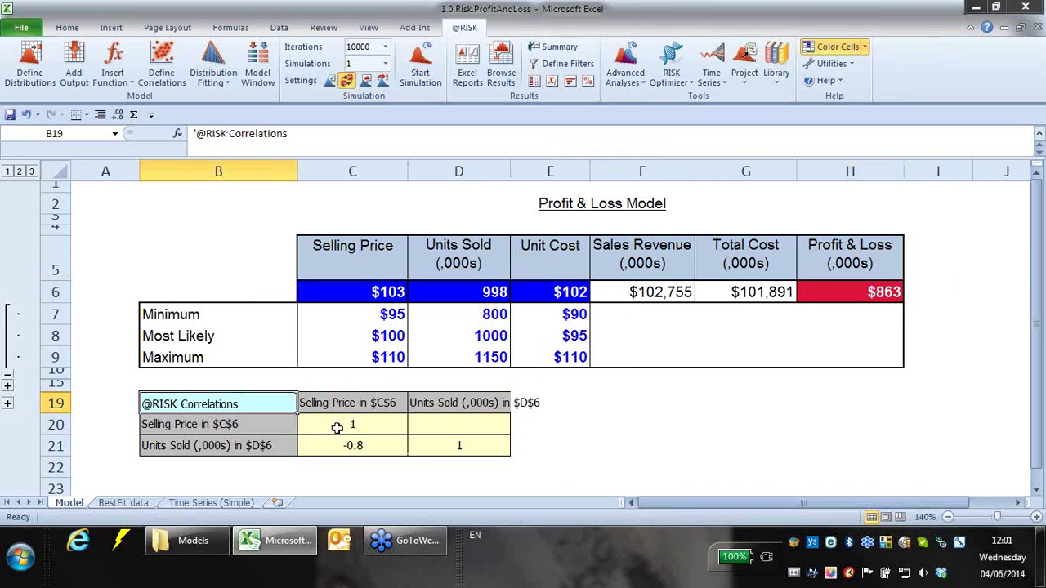
pyautogui.click(179, 74)
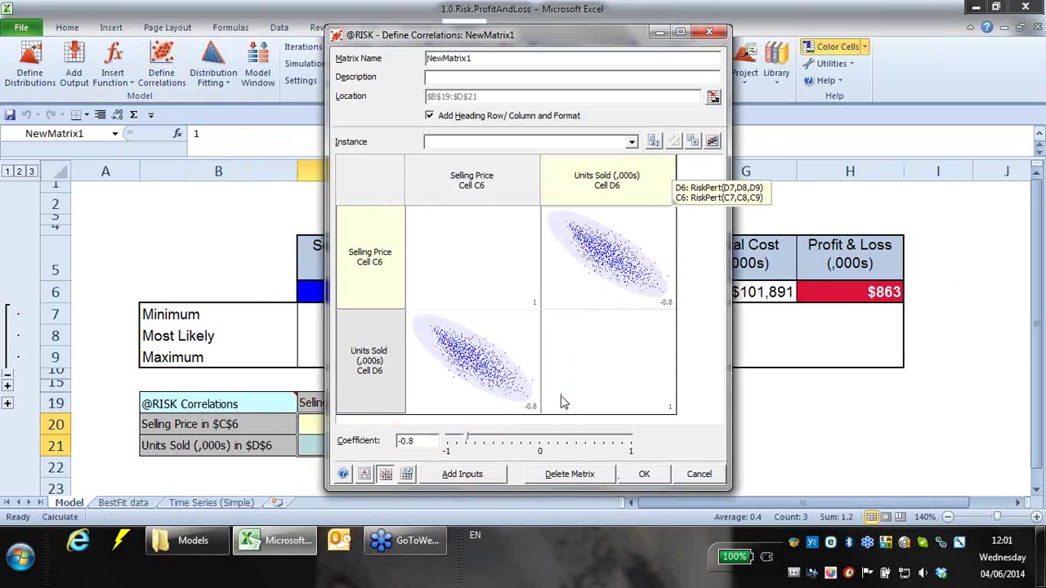
pyautogui.click(564, 475)
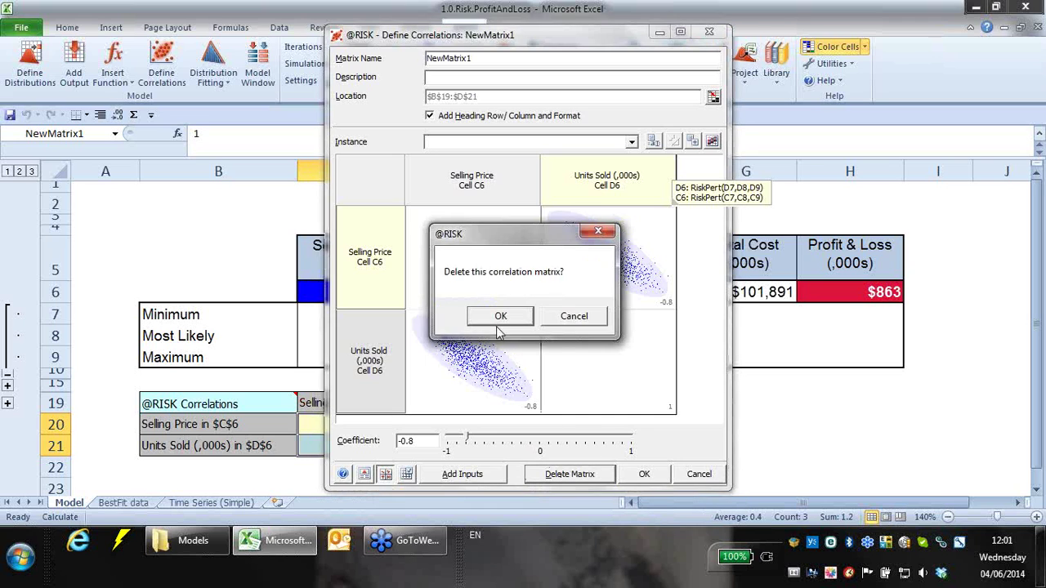
pyautogui.click(499, 316)
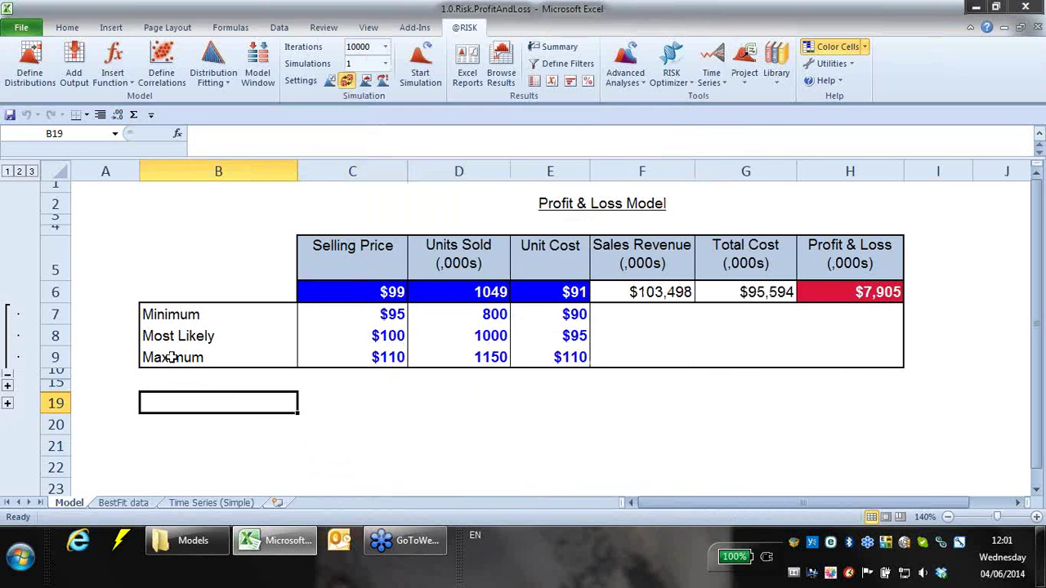
pyautogui.click(7, 367)
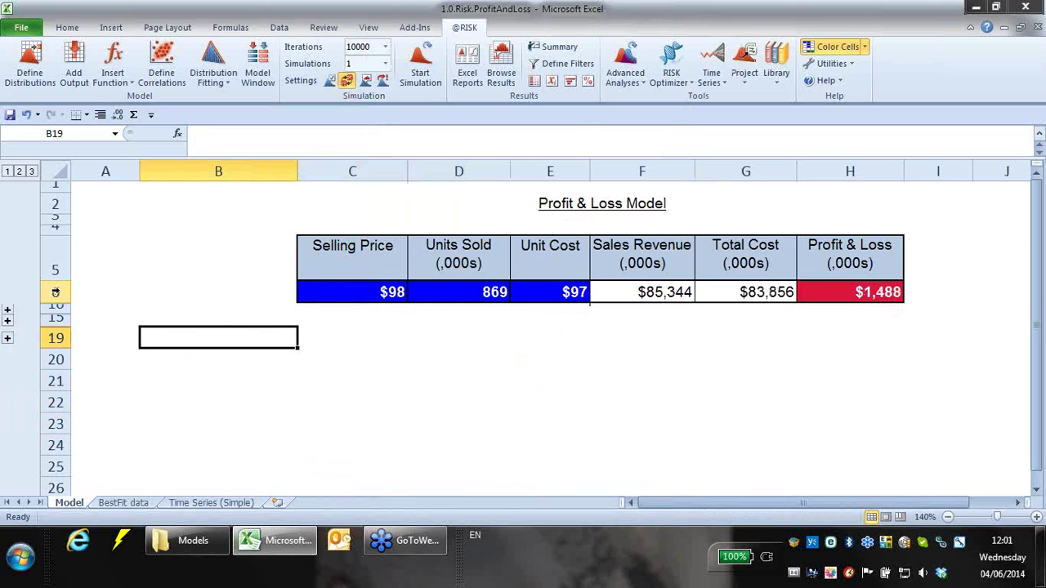
pyautogui.click(7, 311)
pyautogui.click(7, 404)
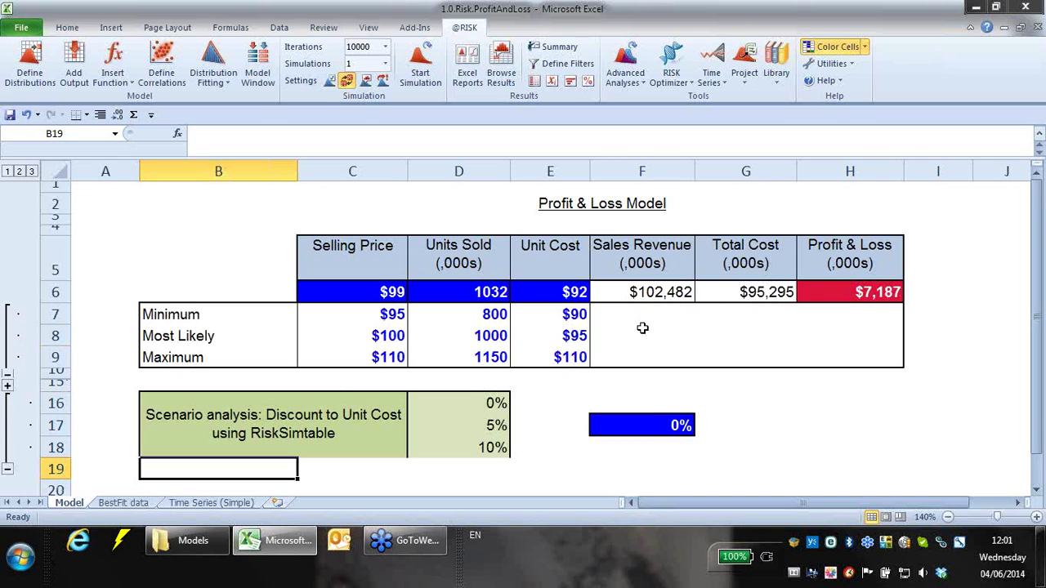
pyautogui.click(188, 395)
pyautogui.moveTo(398, 417); pyautogui.dragTo(450, 431)
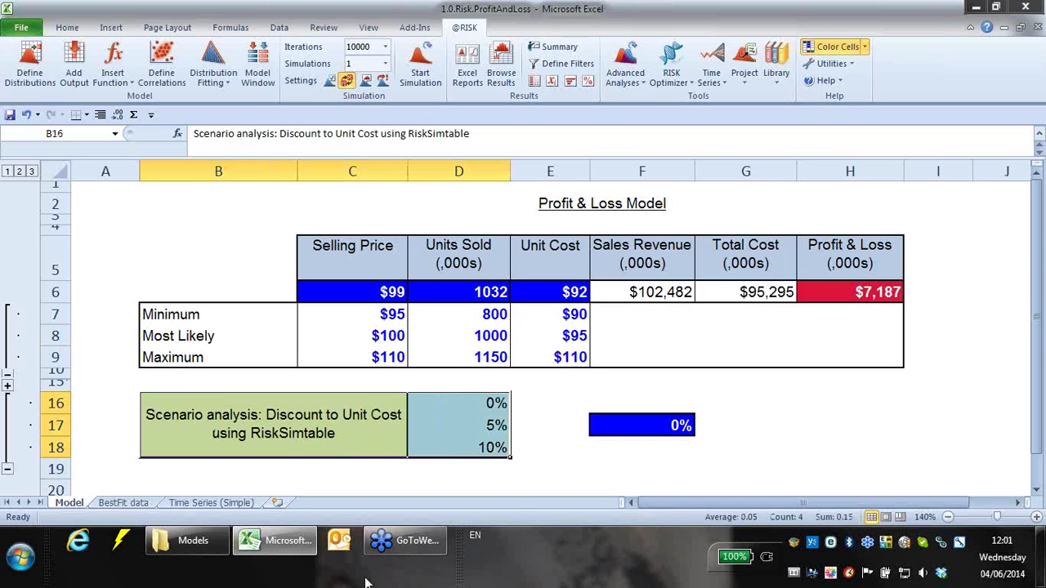
pyautogui.click(7, 471)
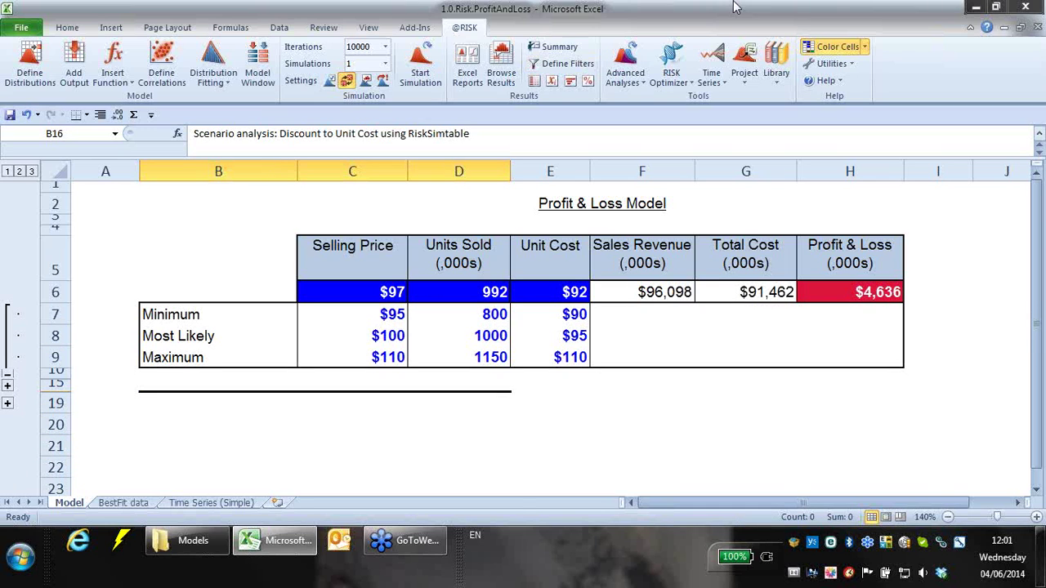
pyautogui.click(795, 401)
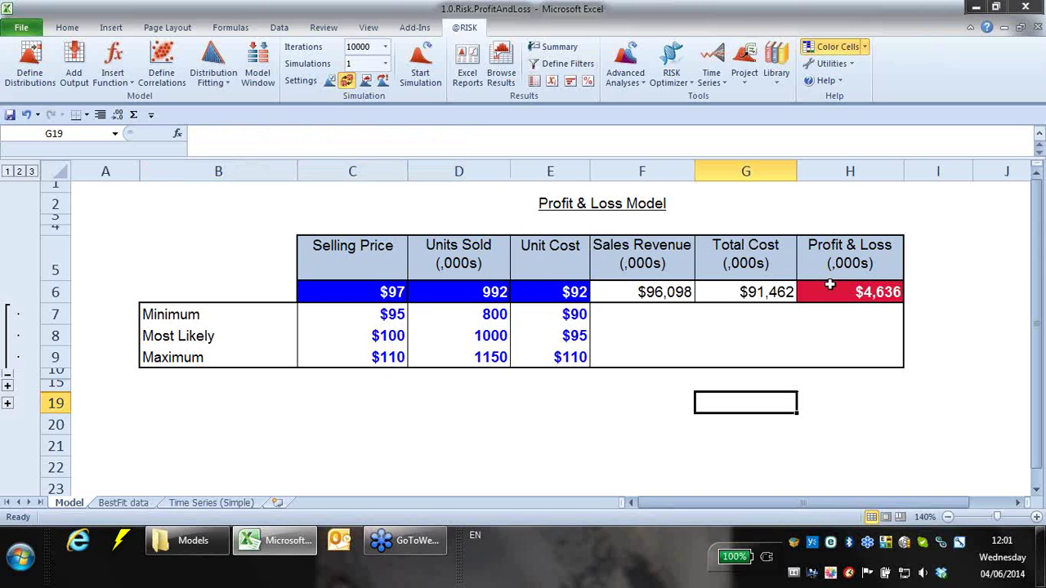
# - Select Profit & Loss cell H6 and open the Advanced Analyses list
pyautogui.click(827, 292)
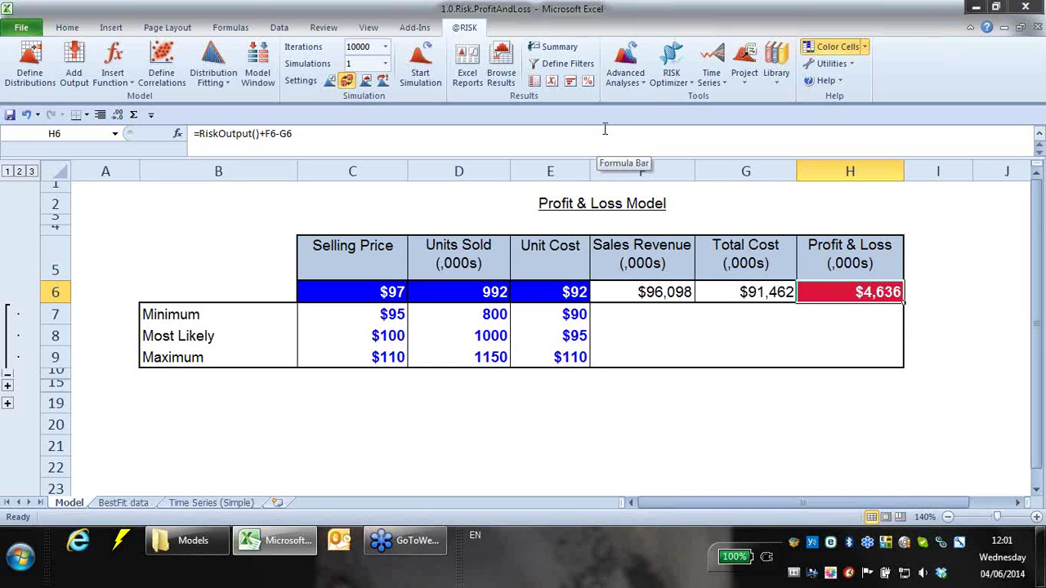
pyautogui.click(642, 81)
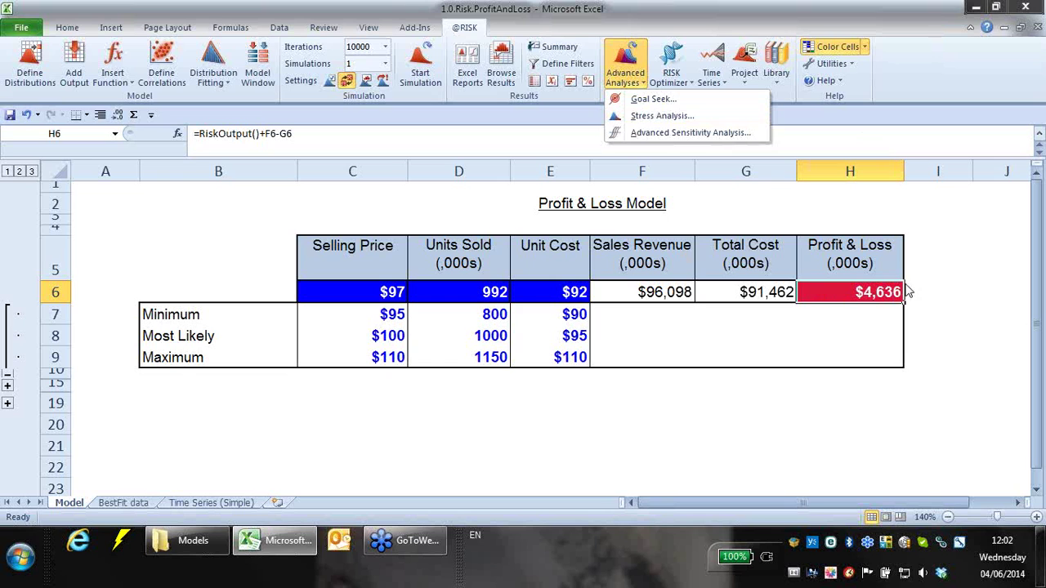
# - Run the 10,000-iteration simulation, review the Profit & Loss H6 histogram statistics, then close it
pyautogui.click(877, 291)
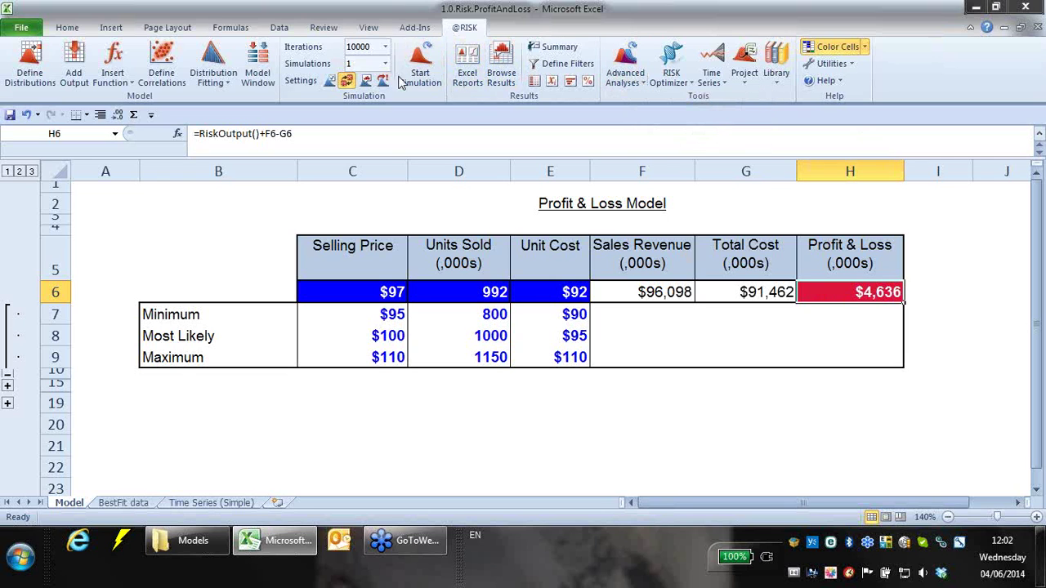
pyautogui.click(425, 81)
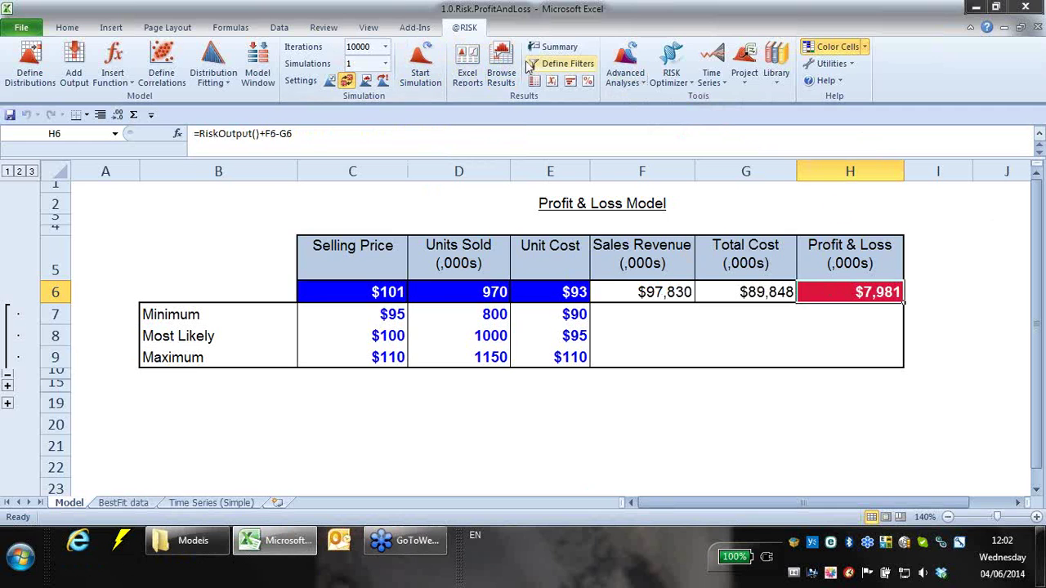
pyautogui.click(501, 74)
pyautogui.moveTo(571, 113); pyautogui.dragTo(368, 29)
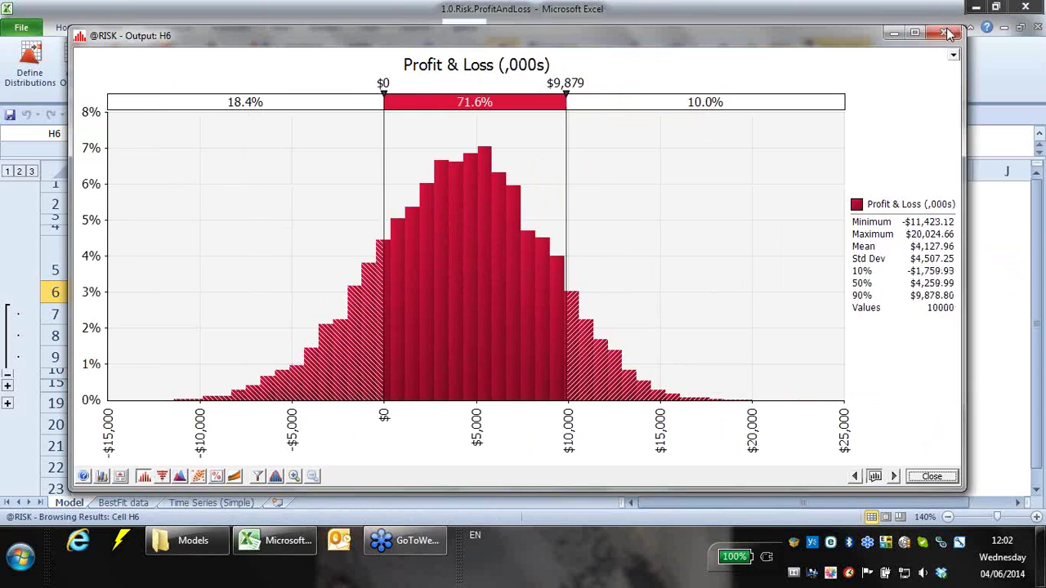
pyautogui.click(947, 33)
pyautogui.click(355, 294)
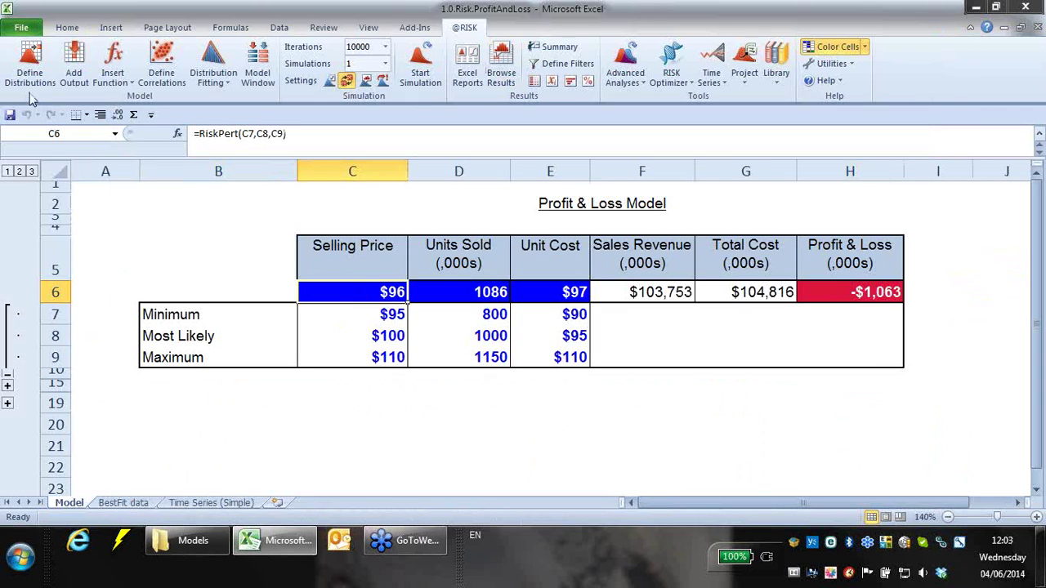
# - Enlarge and inspect the Selling Price Pert(95,100,110) distribution chart, then accept it
pyautogui.click(30, 65)
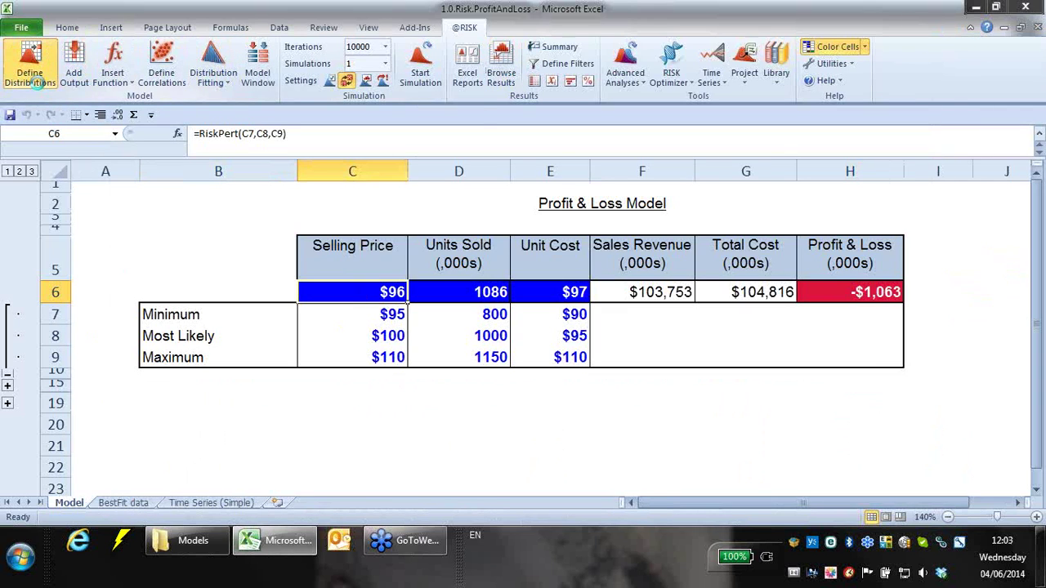
pyautogui.moveTo(701, 78); pyautogui.dragTo(500, 66)
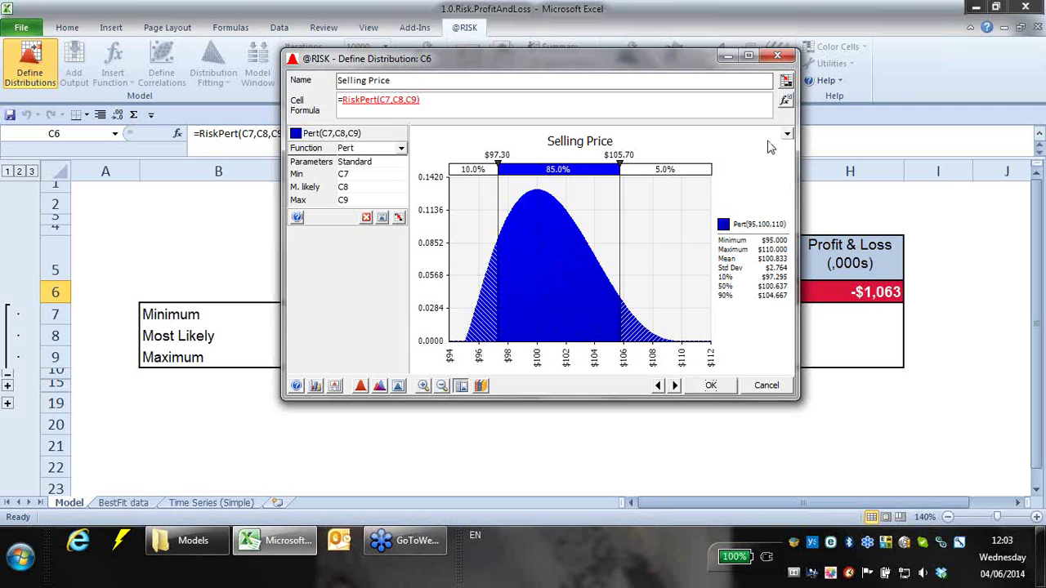
pyautogui.moveTo(582, 55); pyautogui.dragTo(545, 24)
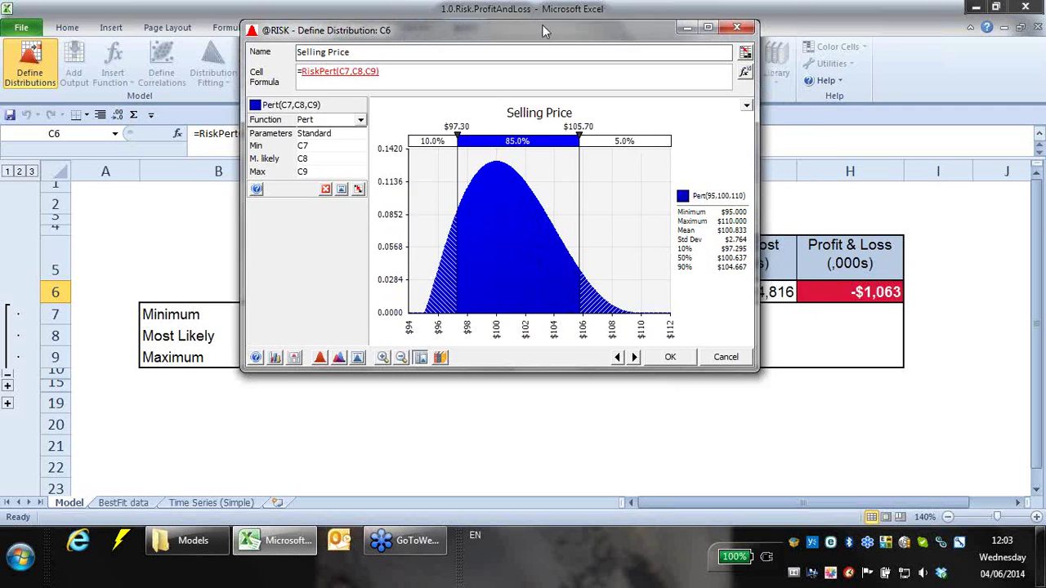
pyautogui.moveTo(757, 365); pyautogui.dragTo(958, 443)
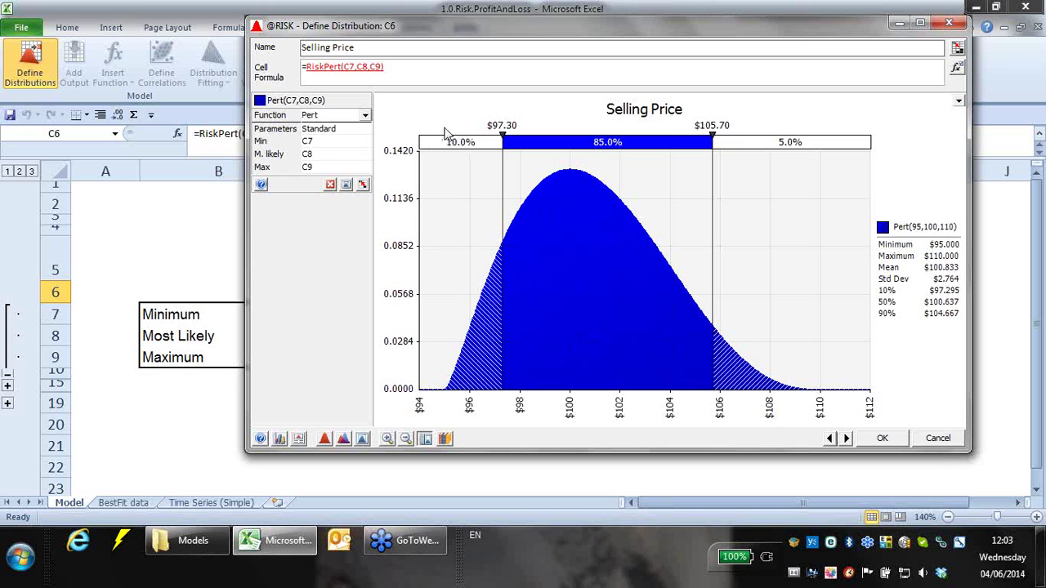
pyautogui.moveTo(521, 27); pyautogui.dragTo(491, 315)
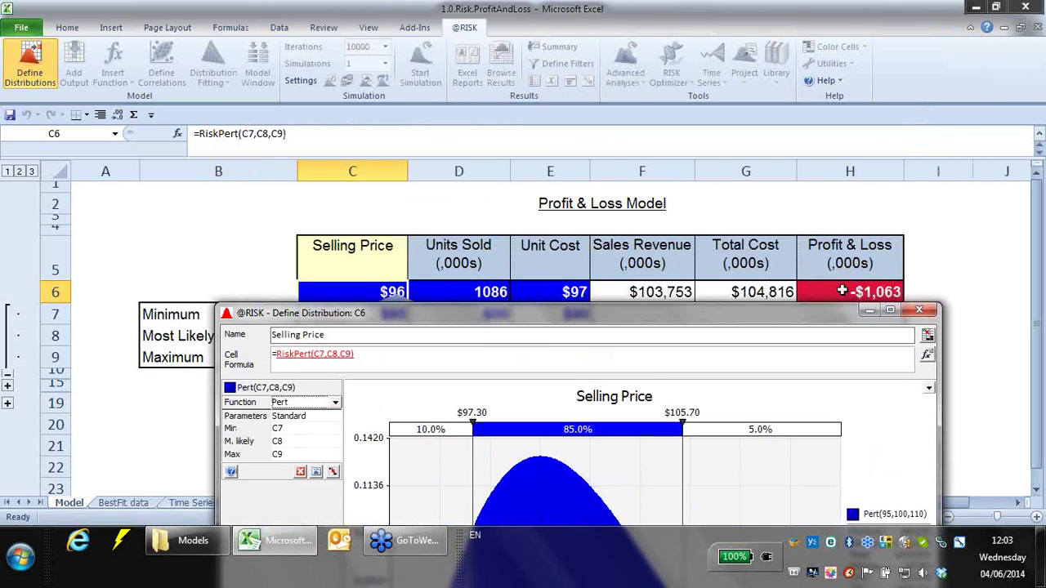
pyautogui.moveTo(705, 314); pyautogui.dragTo(722, 118)
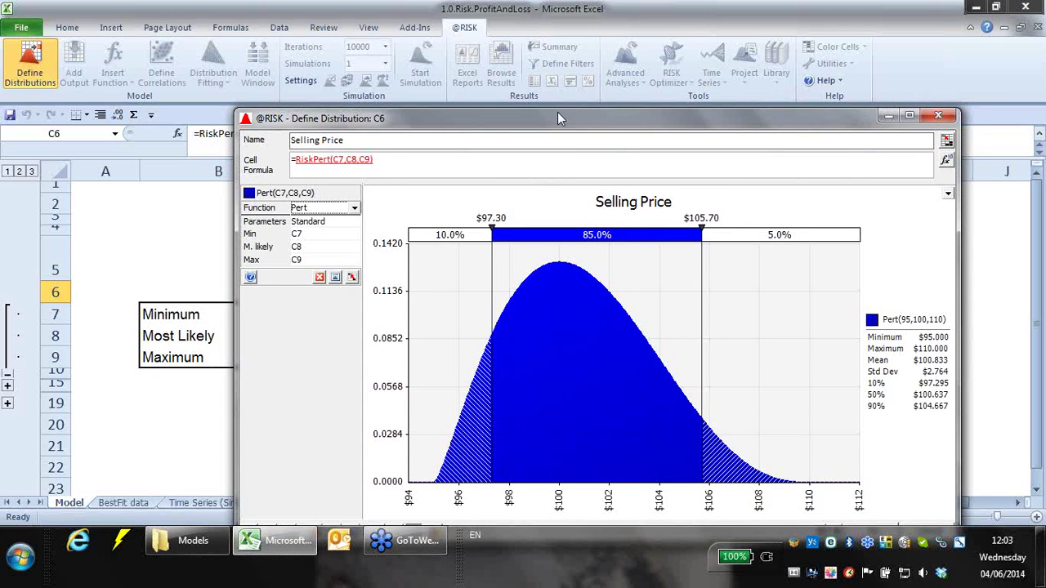
pyautogui.moveTo(558, 114); pyautogui.dragTo(528, 70)
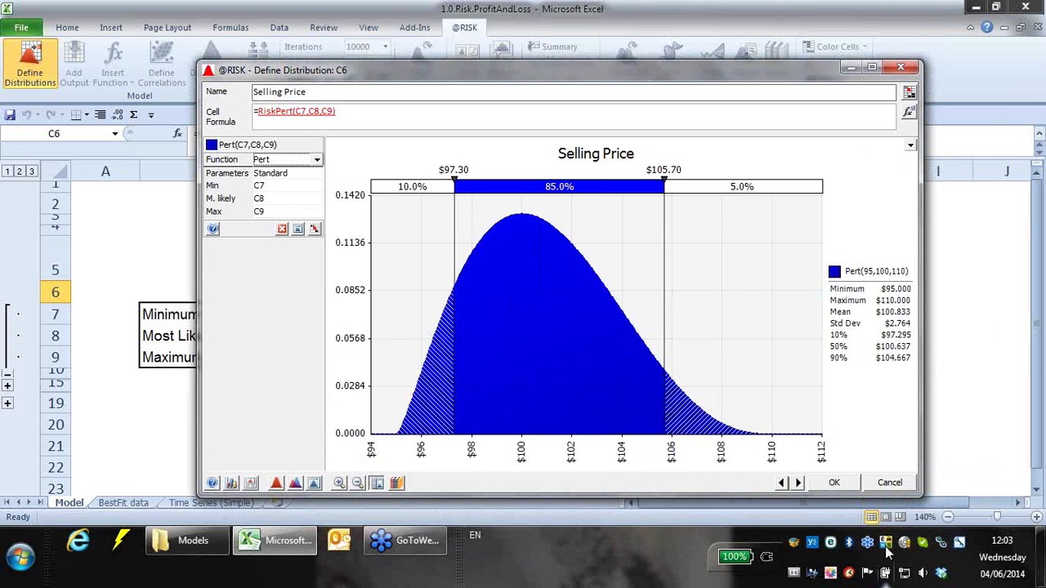
pyautogui.click(845, 483)
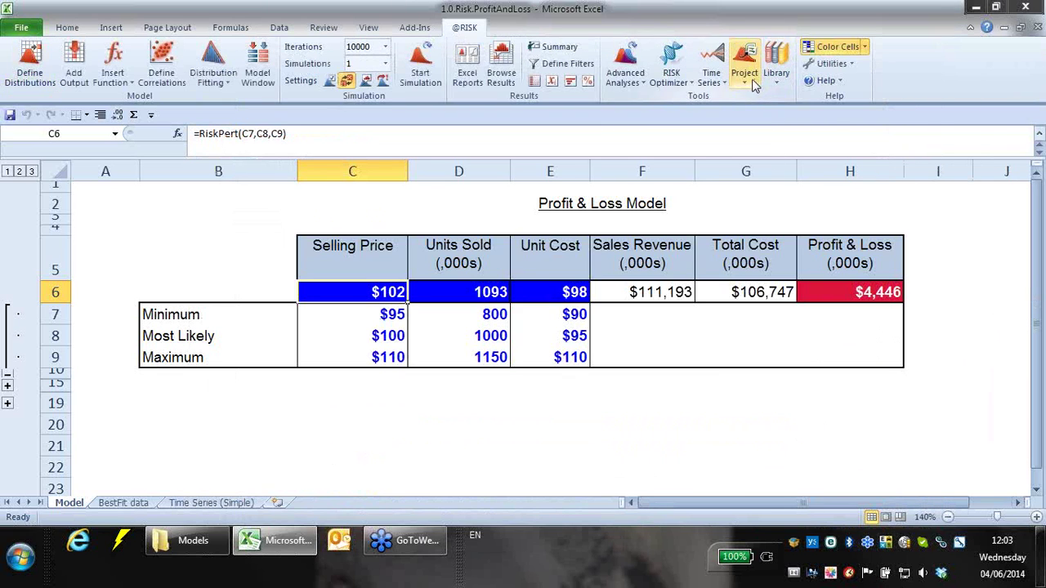
pyautogui.click(643, 88)
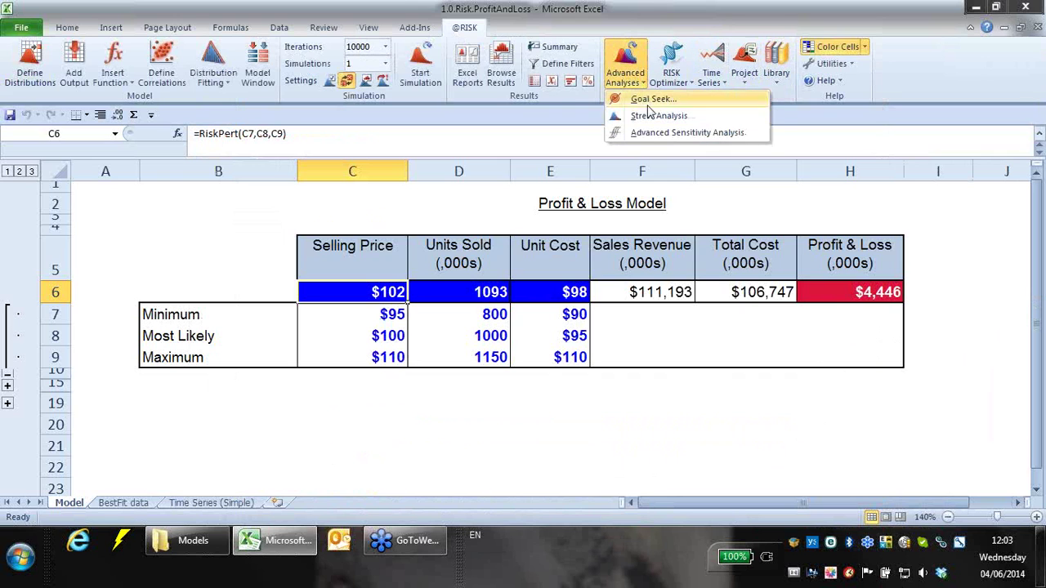
# - Start a Stress Analysis that monitors the Profit & Loss output H6
pyautogui.click(654, 113)
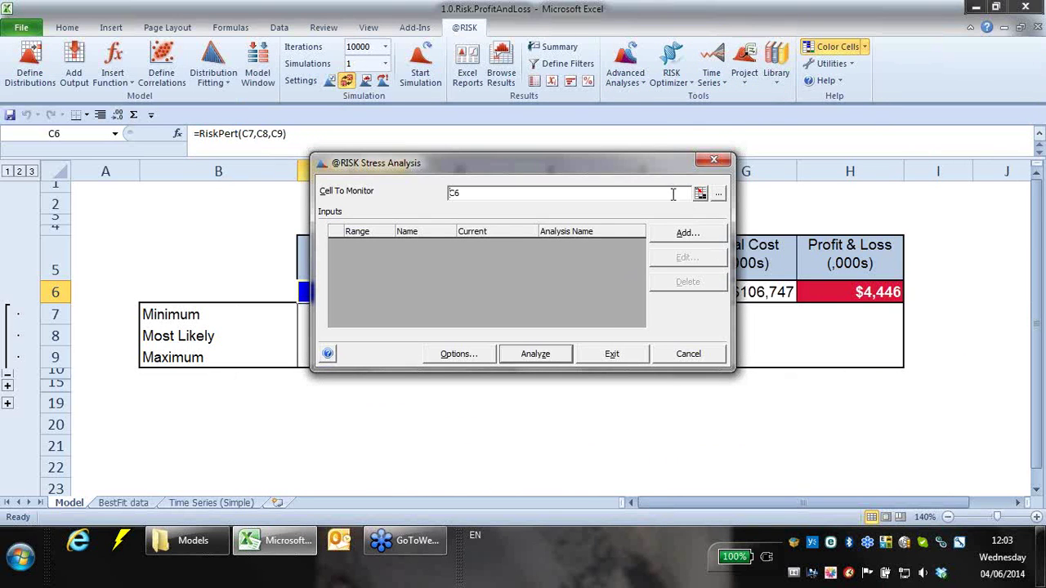
pyautogui.click(719, 194)
pyautogui.click(430, 201)
pyautogui.click(584, 374)
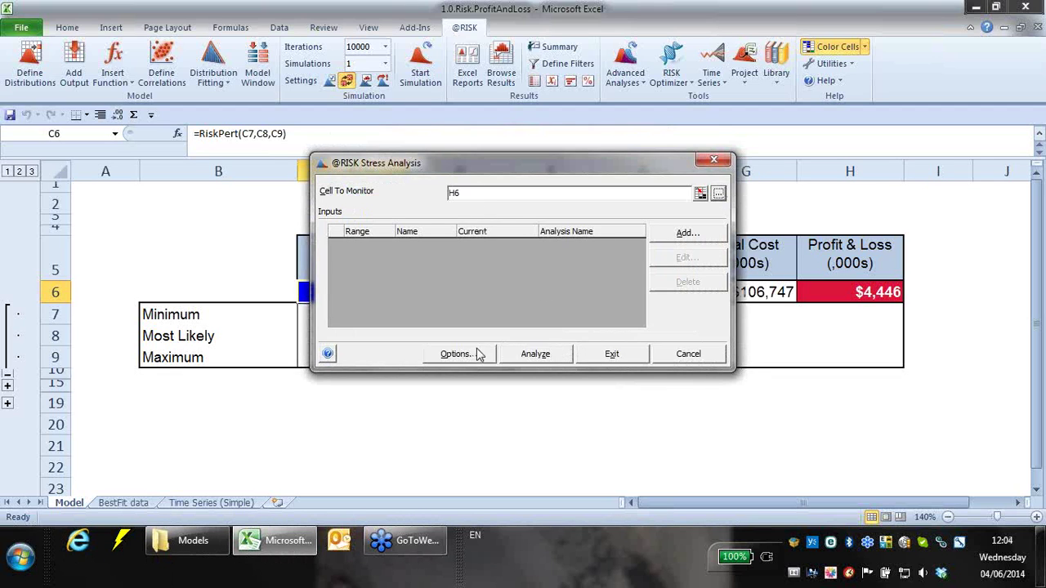
# - Add Selling Price C6 as the stressed input from 0% to 10.00% and launch the analysis
pyautogui.click(689, 237)
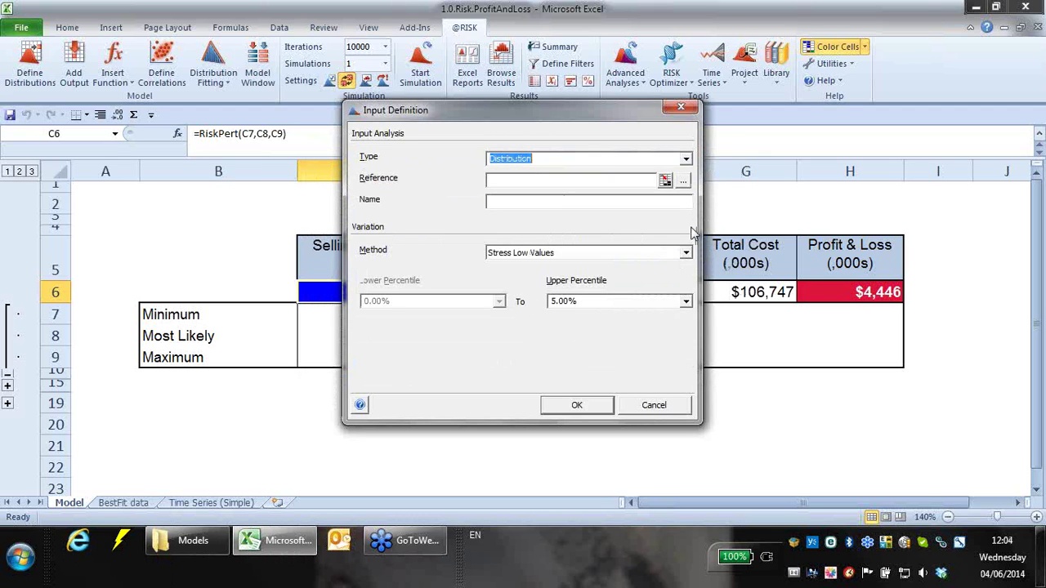
pyautogui.click(685, 183)
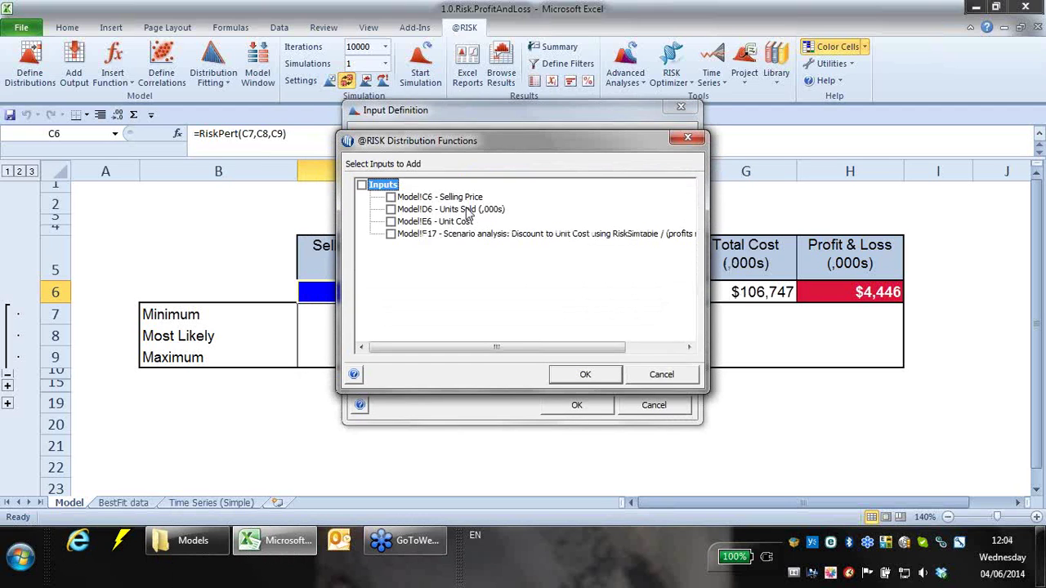
pyautogui.click(391, 196)
pyautogui.click(582, 374)
pyautogui.click(686, 302)
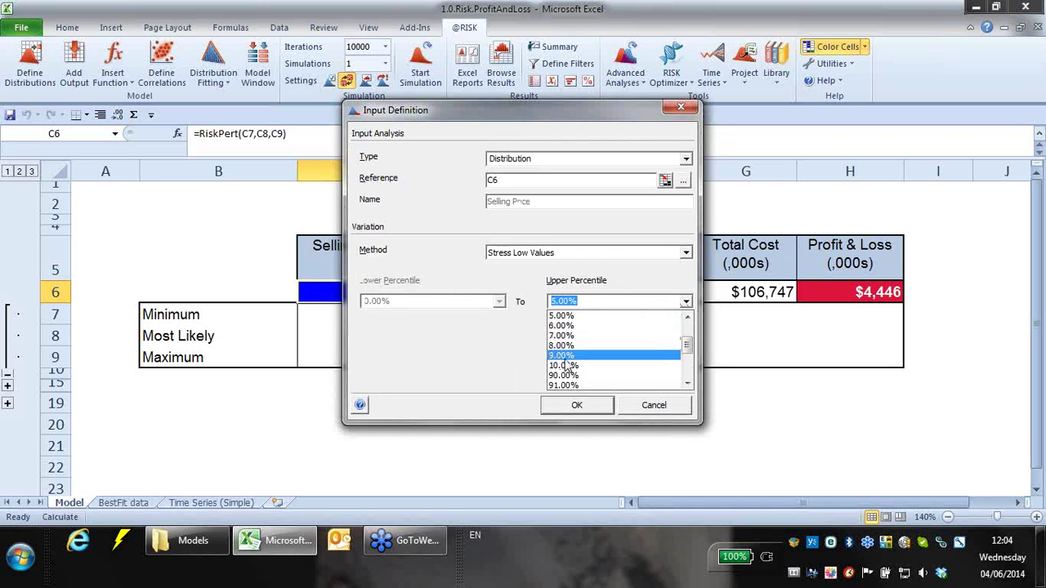
pyautogui.click(562, 353)
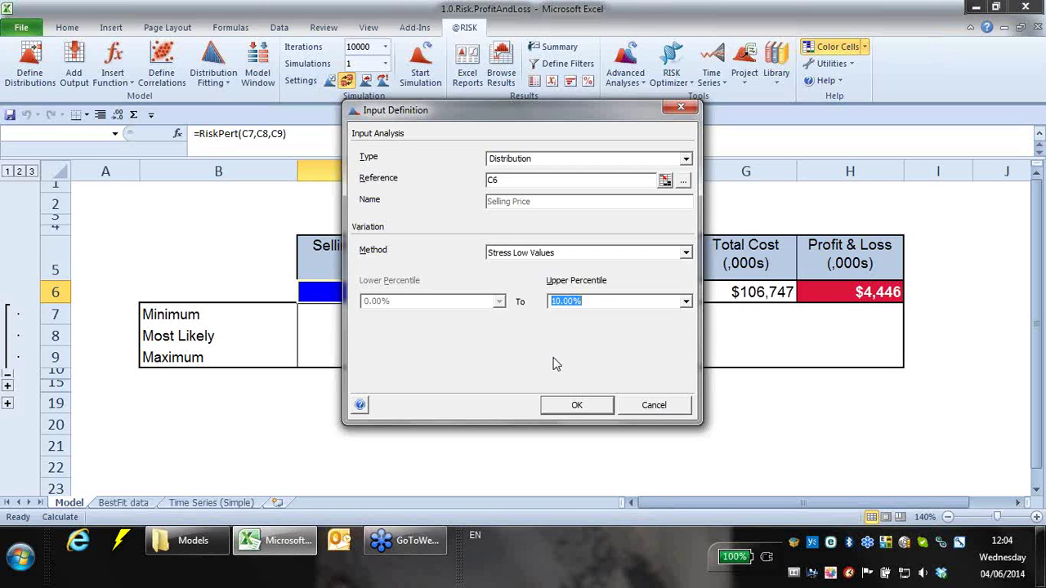
pyautogui.click(582, 412)
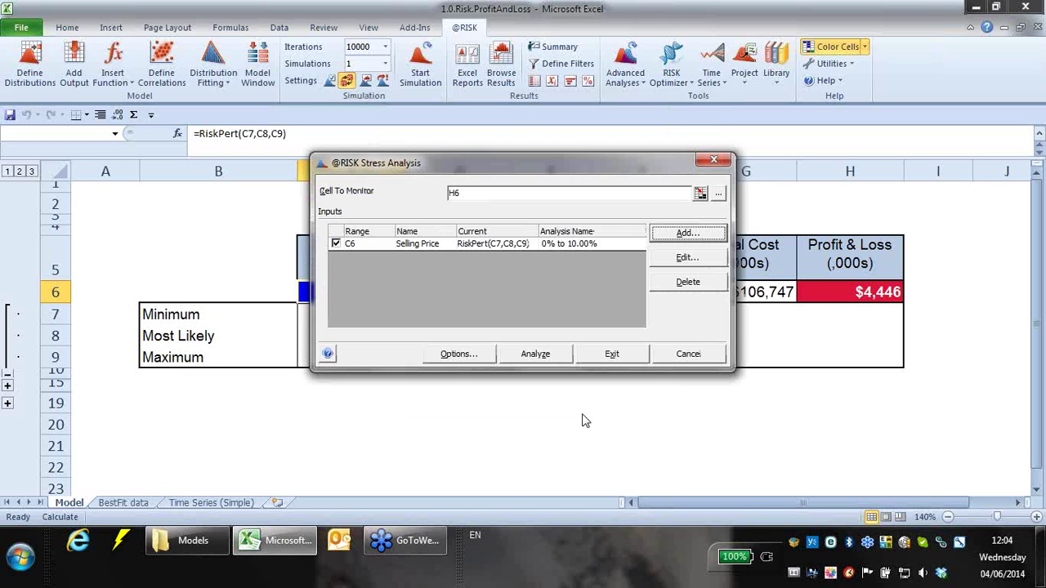
pyautogui.click(535, 353)
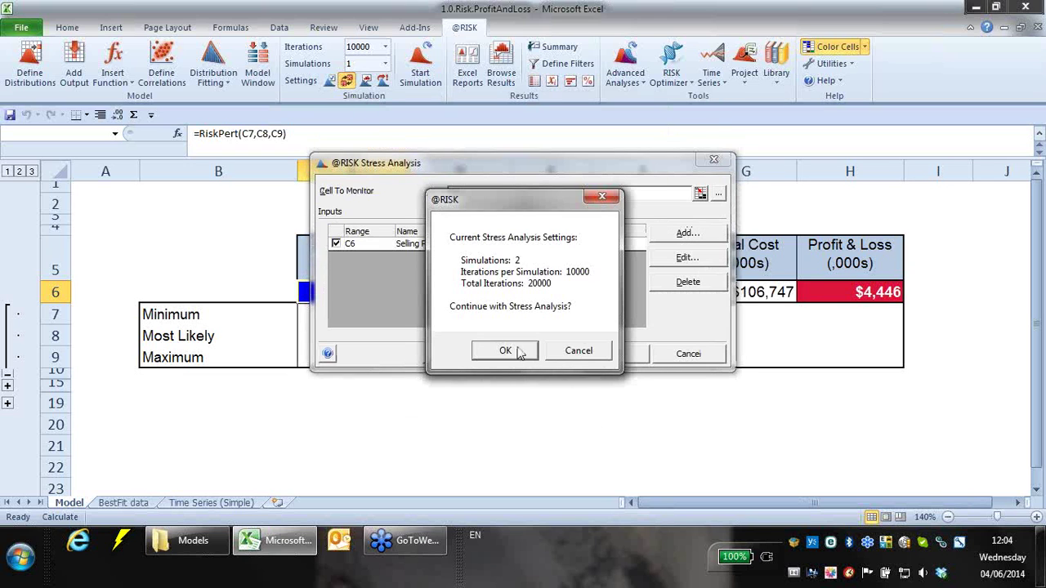
# - Confirm the 20,000-iteration stress run and open the Baseline Profit & Loss H6 histogram (mean $4,134.19)
pyautogui.click(511, 349)
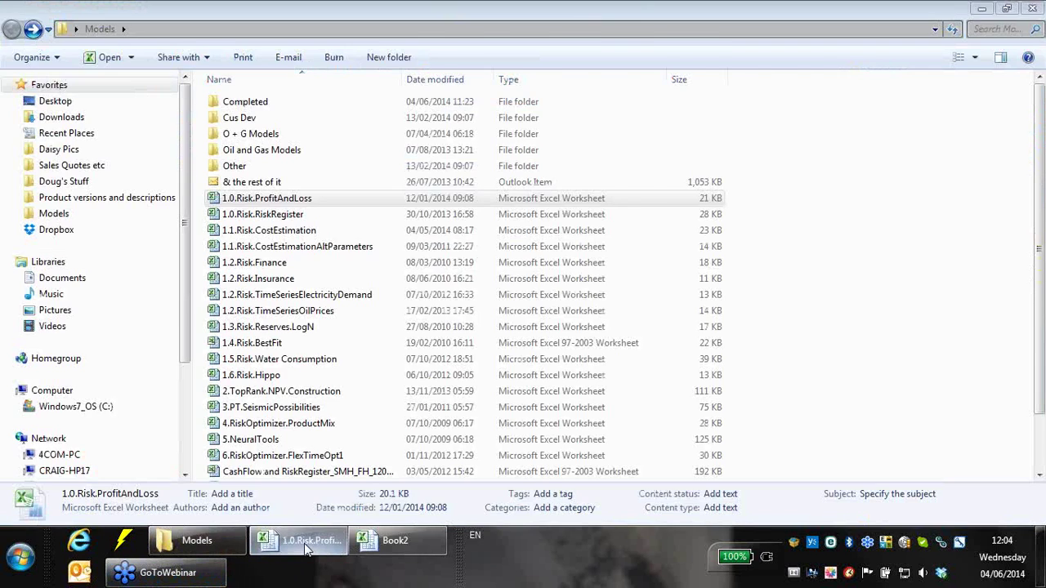
pyautogui.click(302, 540)
pyautogui.click(815, 283)
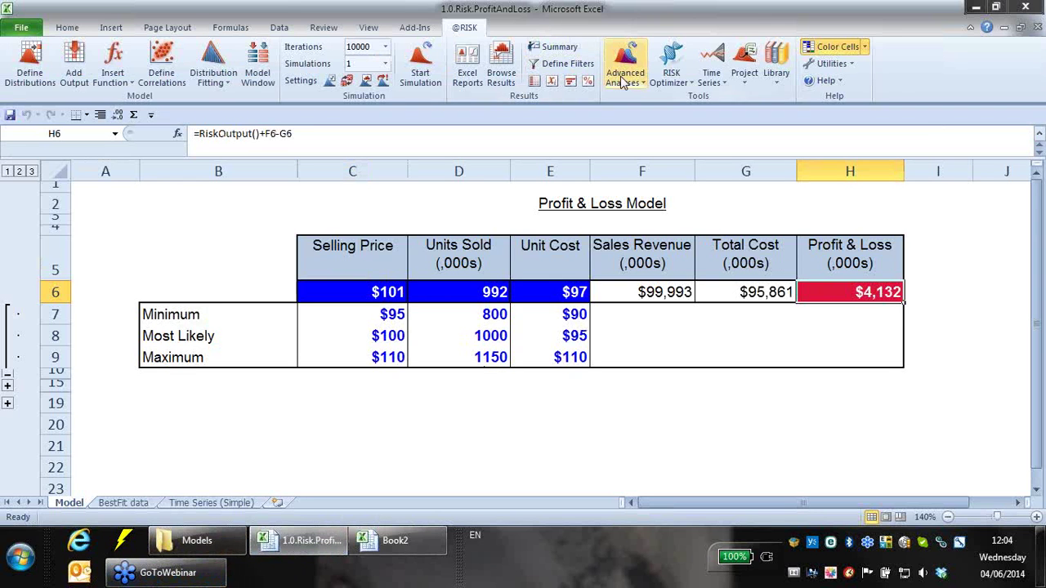
pyautogui.click(467, 66)
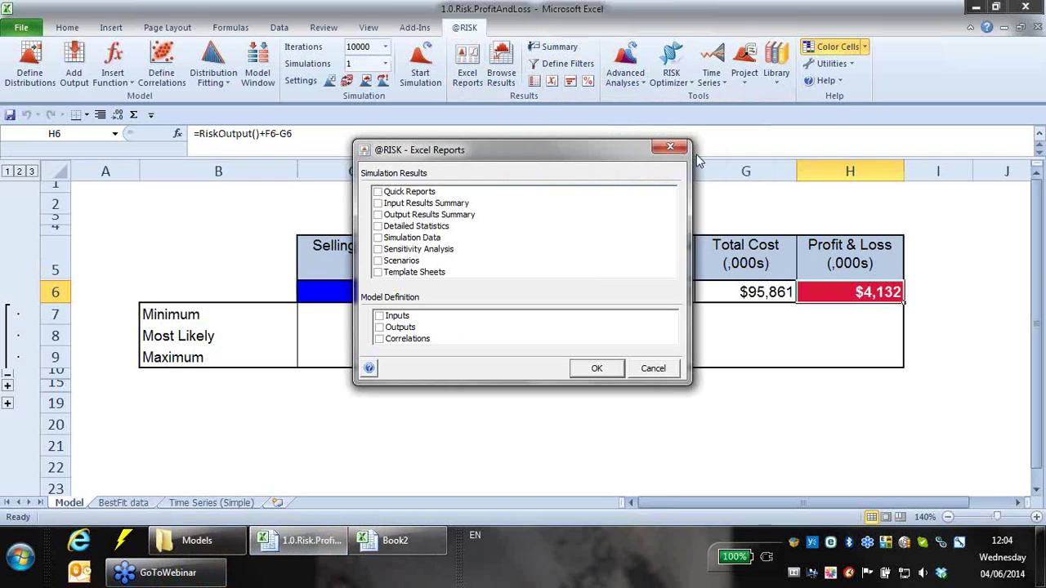
pyautogui.click(675, 149)
pyautogui.click(504, 72)
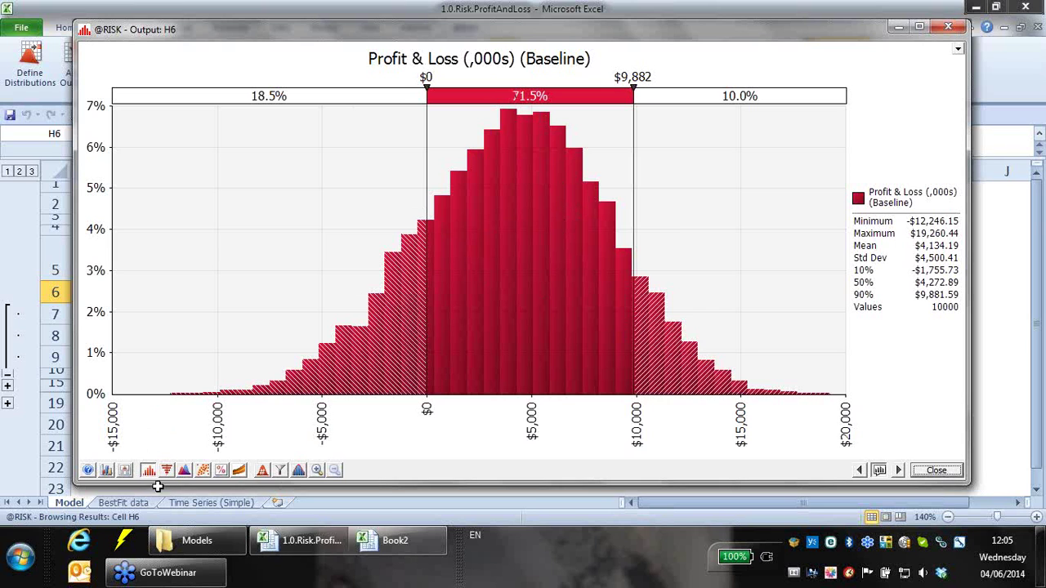
# - Overlay all simulations' Profit & Loss histograms for comparison, then close the results window
pyautogui.click(262, 470)
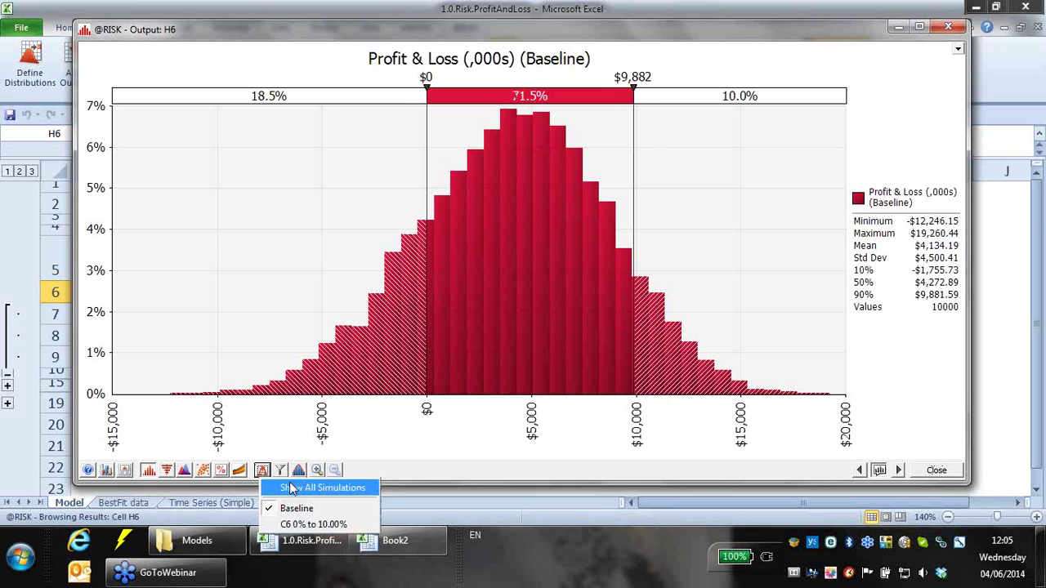
pyautogui.click(292, 487)
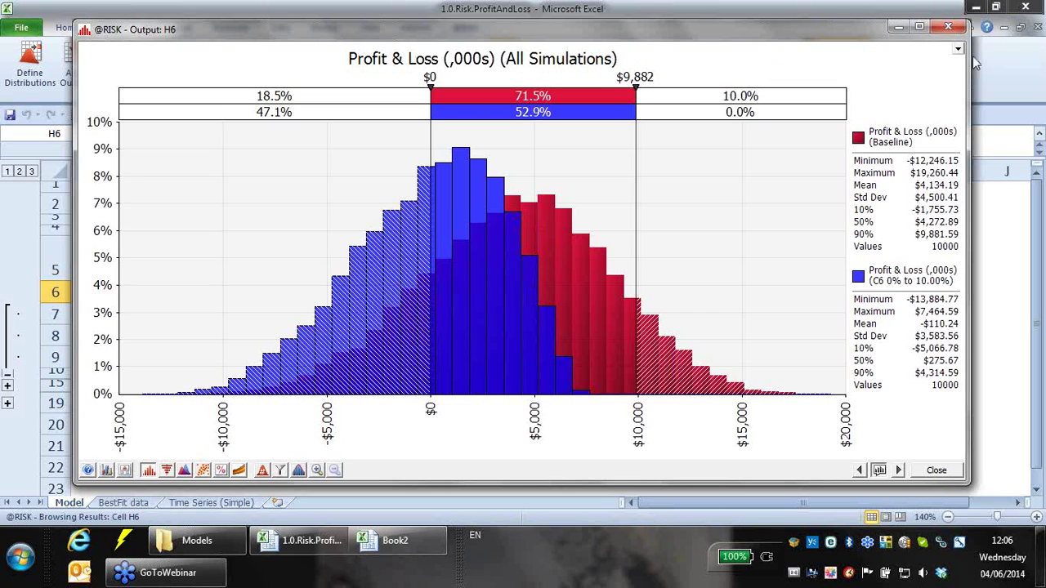
pyautogui.click(949, 29)
# - Start a Stress Analysis on H6, clear its pre-filled input, and exit without running it
pyautogui.click(640, 82)
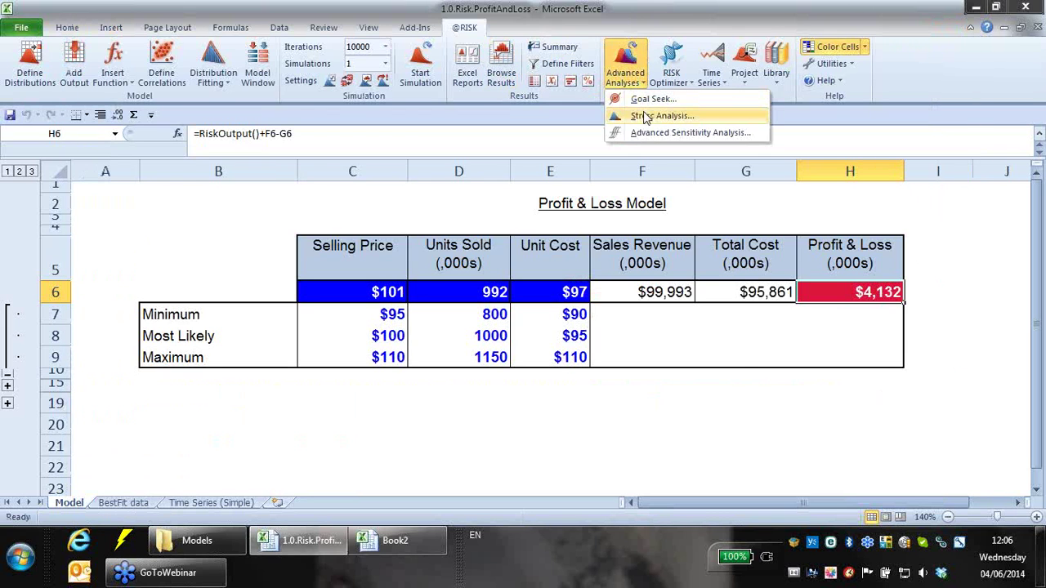
pyautogui.click(644, 117)
pyautogui.click(682, 281)
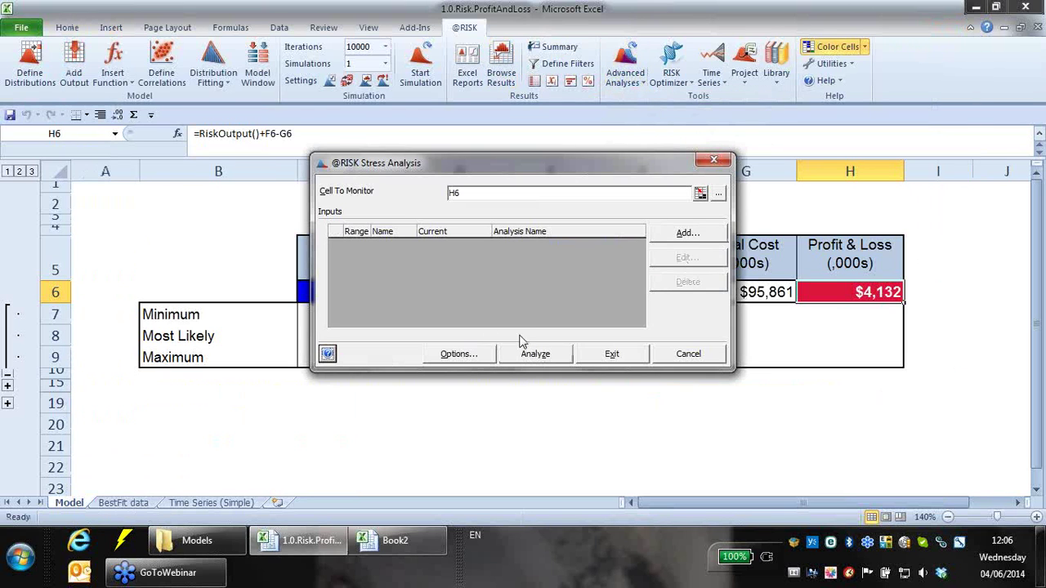
pyautogui.click(714, 161)
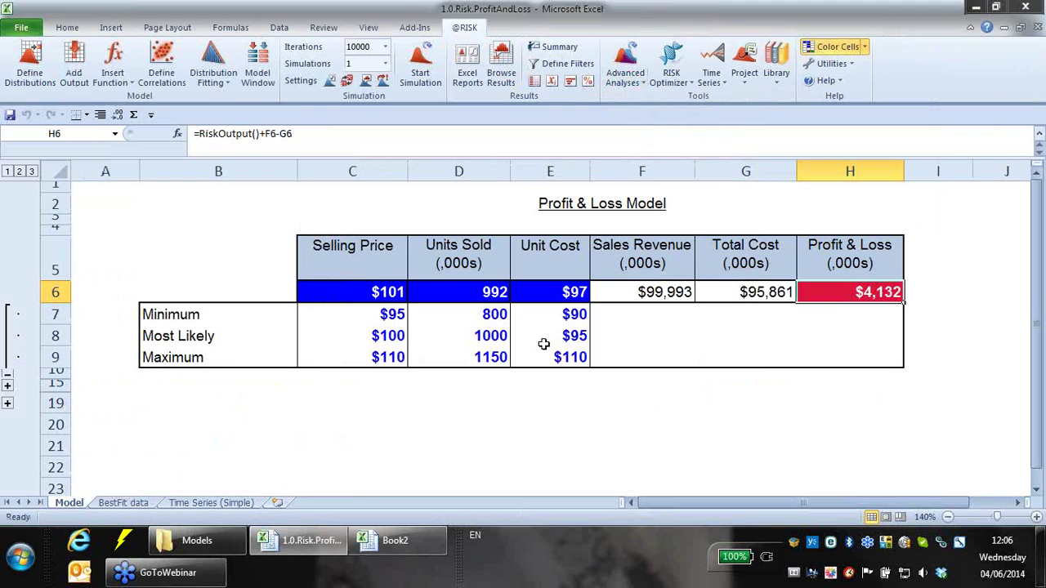
# - Expand hidden rows 16–18 to show the discount scenario block and inspect F17's RiskSimtable formula
pyautogui.click(9, 403)
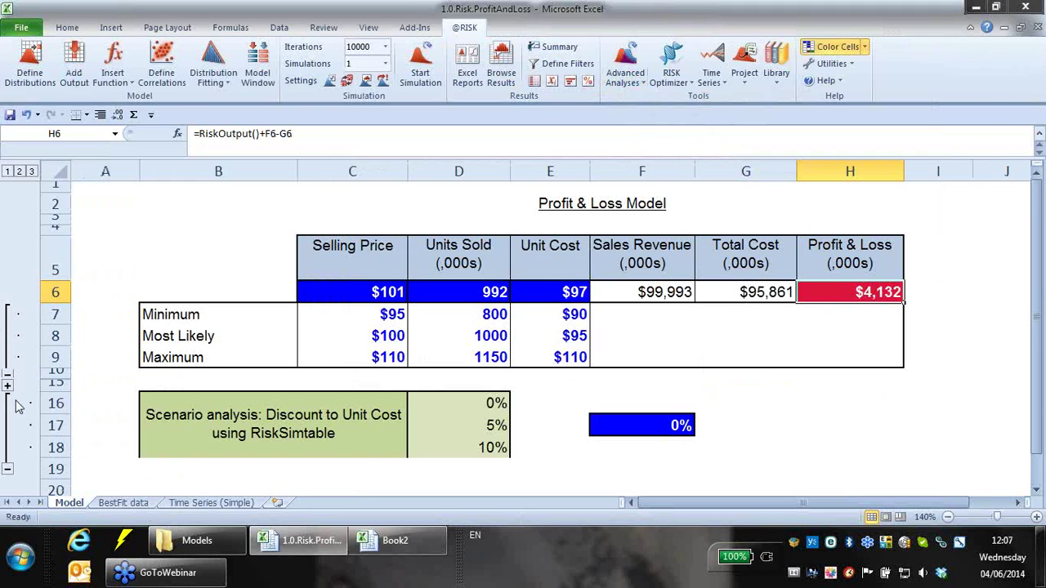
pyautogui.click(764, 433)
pyautogui.moveTo(187, 400); pyautogui.dragTo(427, 421)
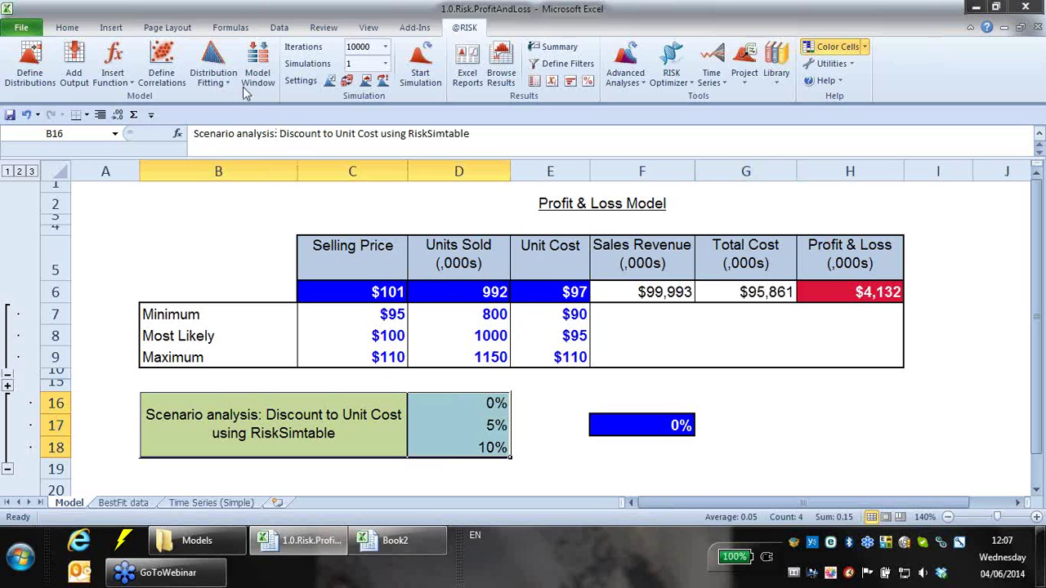
pyautogui.click(121, 208)
pyautogui.click(742, 454)
pyautogui.click(574, 406)
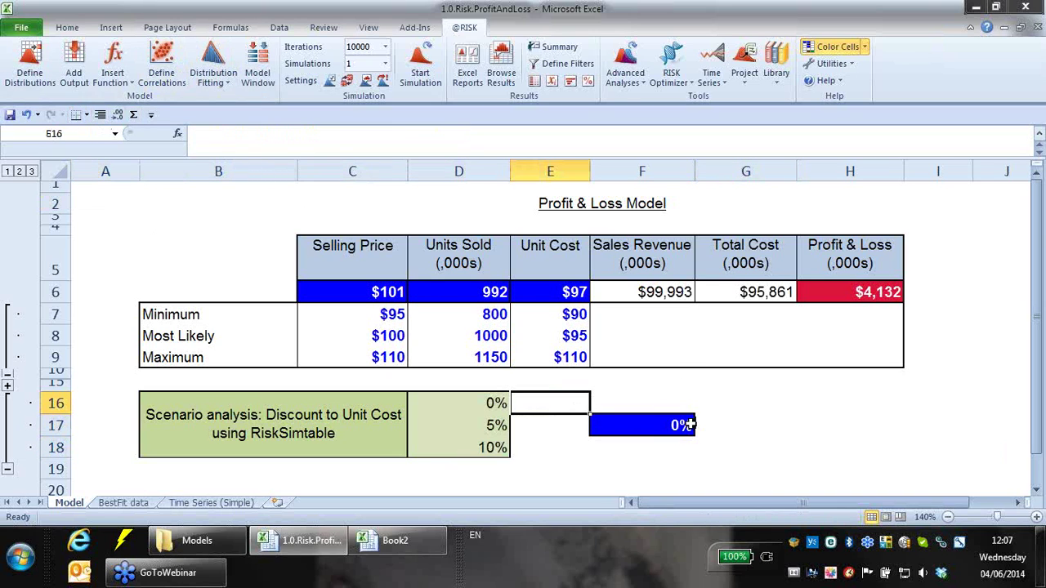
pyautogui.click(662, 423)
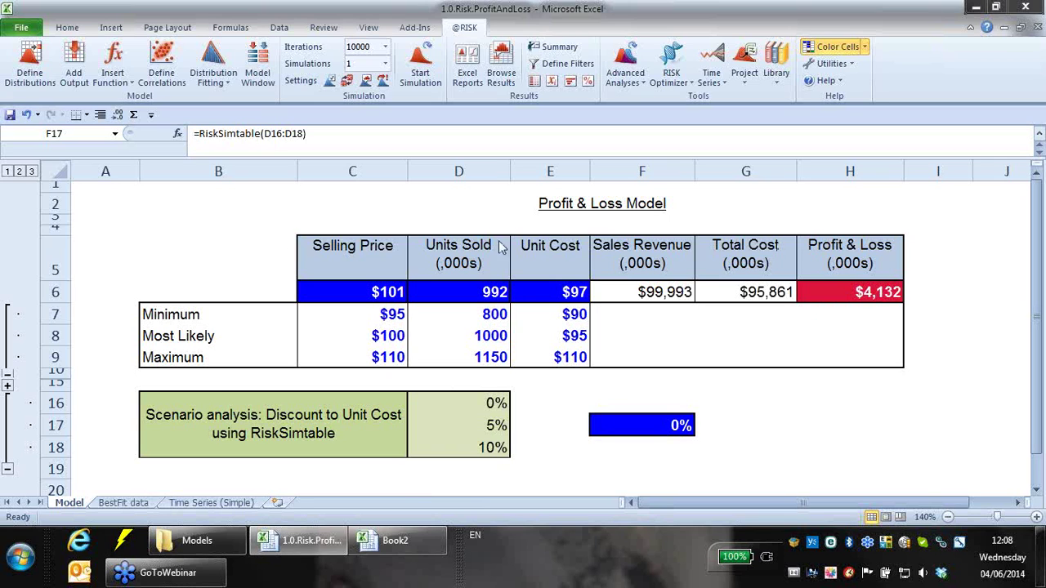
pyautogui.click(688, 385)
pyautogui.click(658, 398)
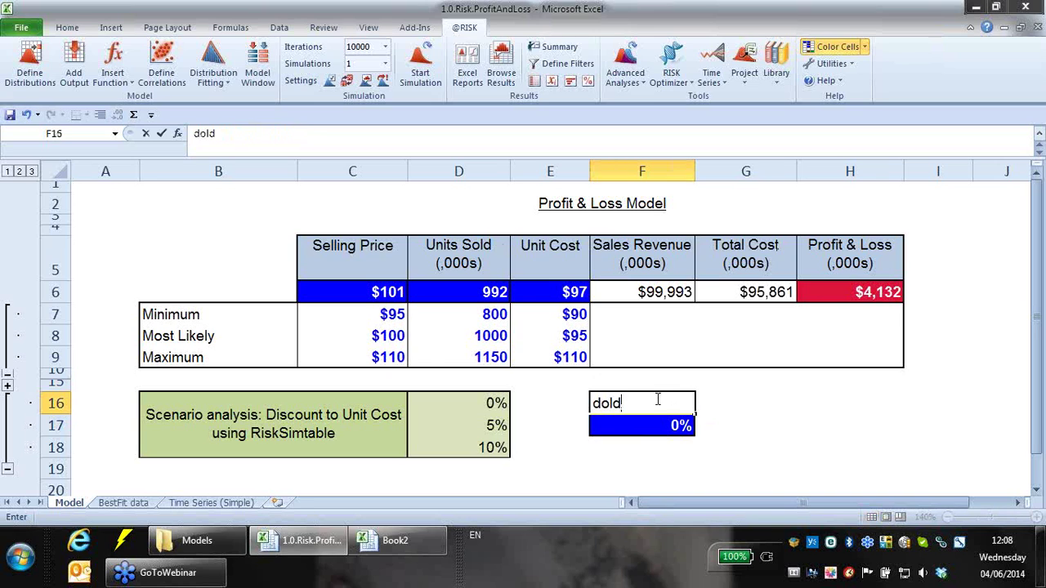
pyautogui.press('Return')
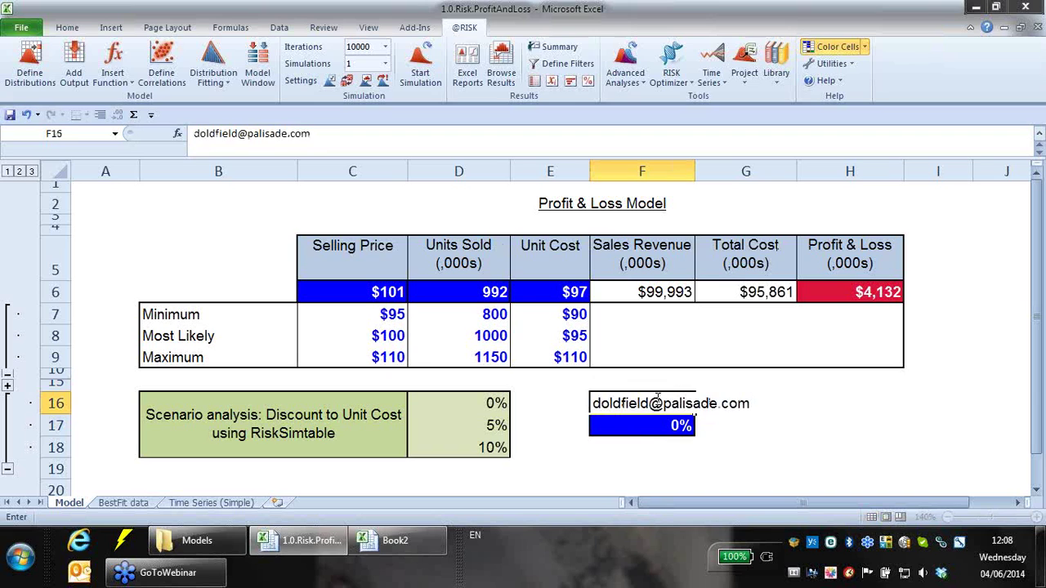
pyautogui.click(696, 447)
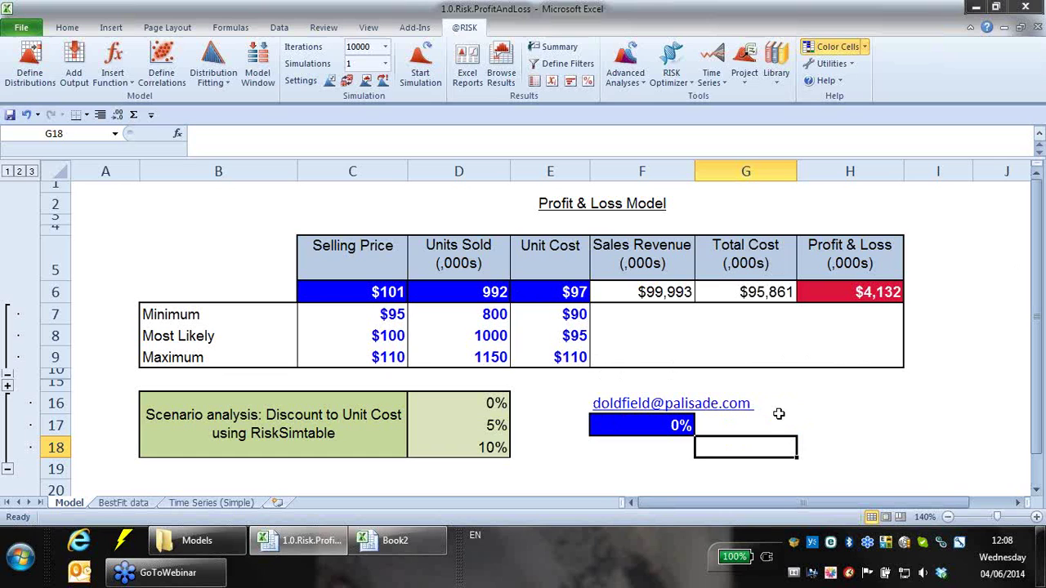
pyautogui.click(772, 407)
pyautogui.press('Left')
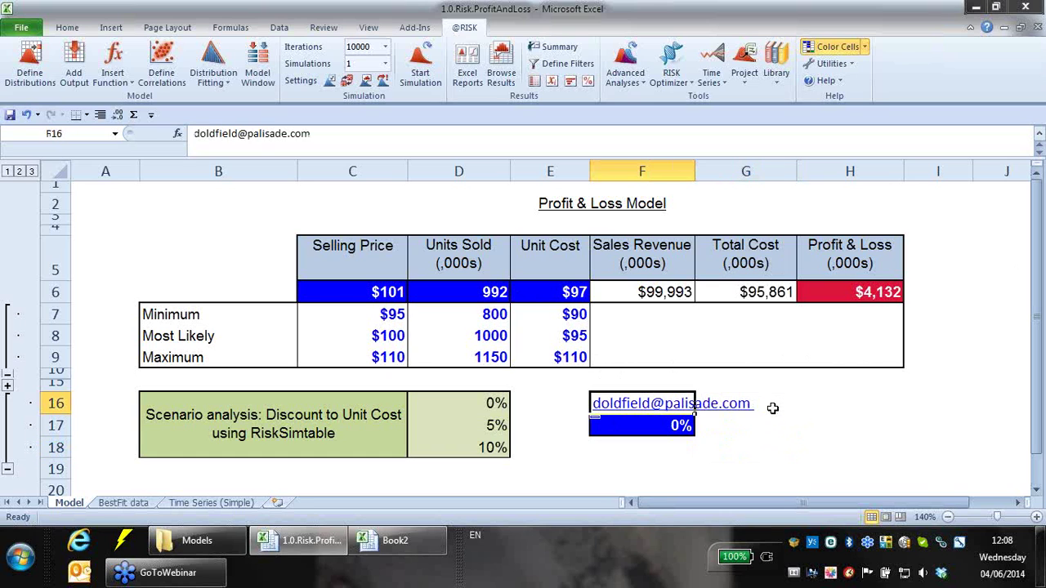
pyautogui.press('Delete')
pyautogui.press('Down')
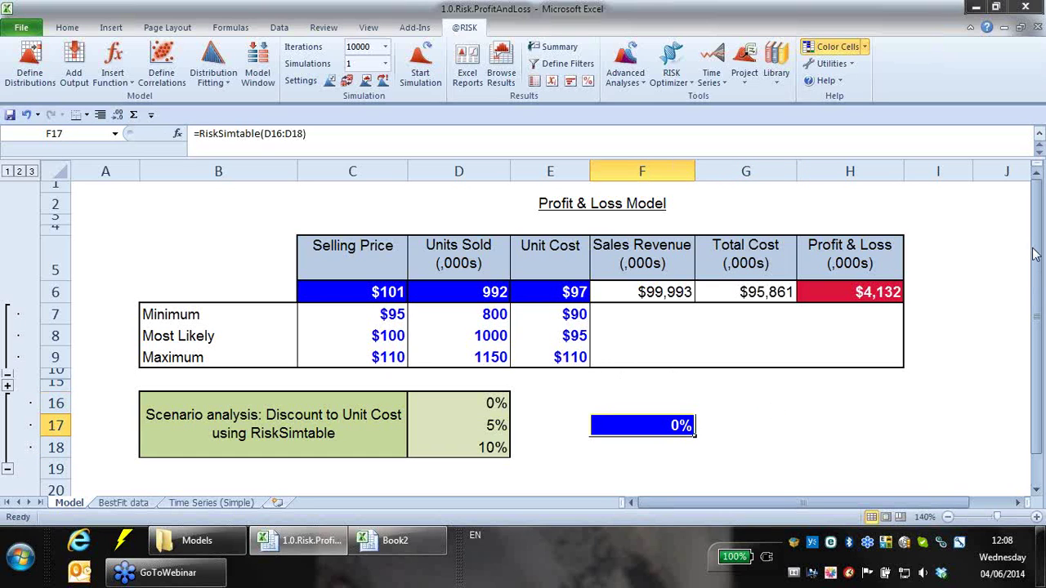
pyautogui.click(1034, 253)
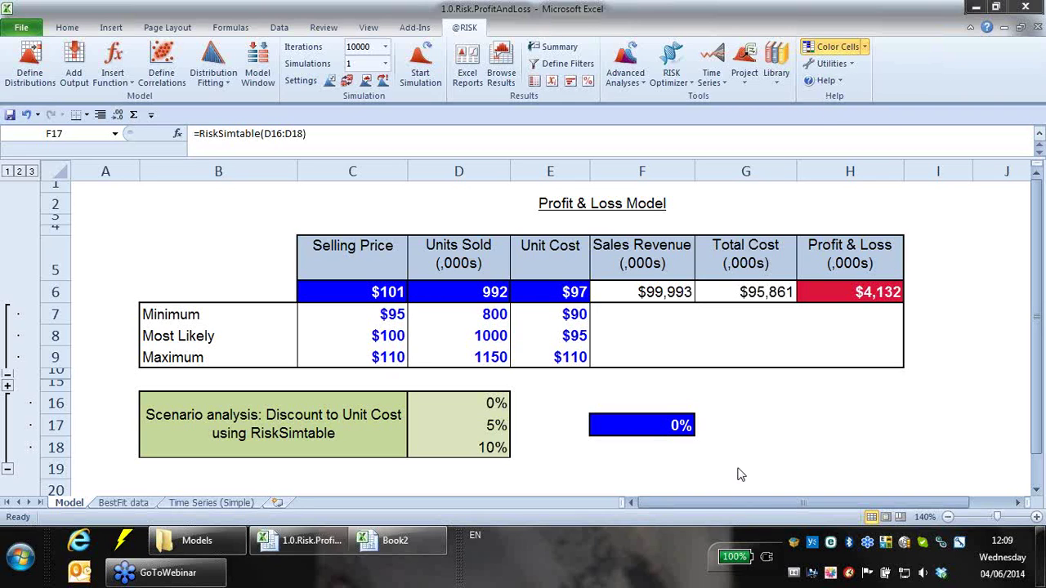
pyautogui.click(651, 433)
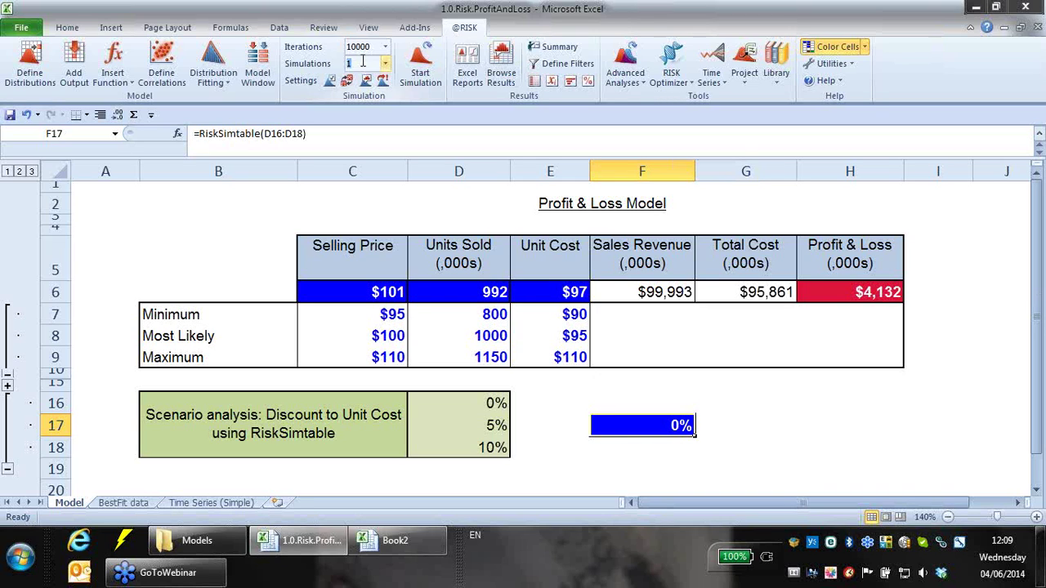
pyautogui.write('3')
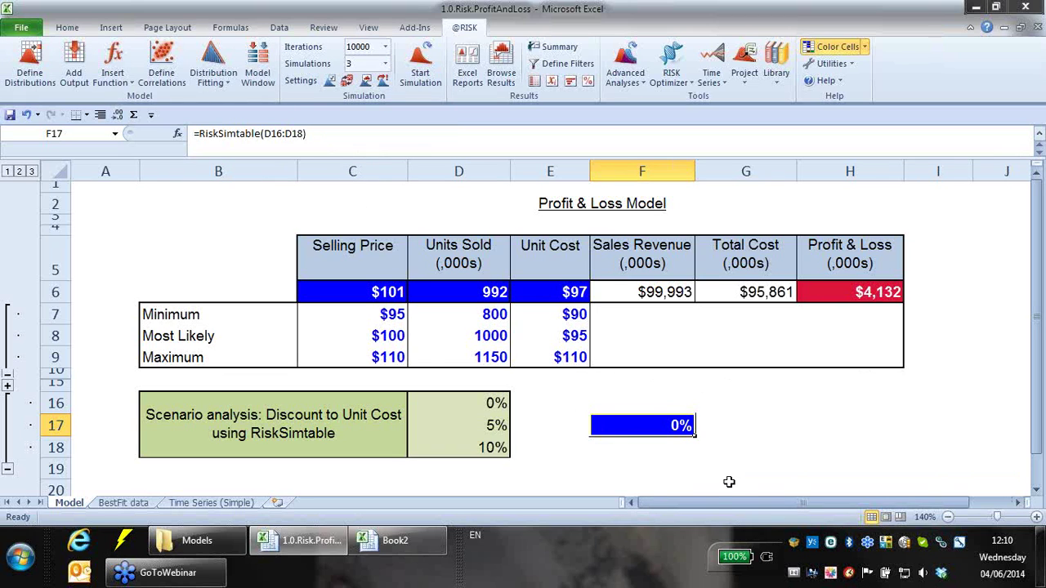
pyautogui.click(326, 135)
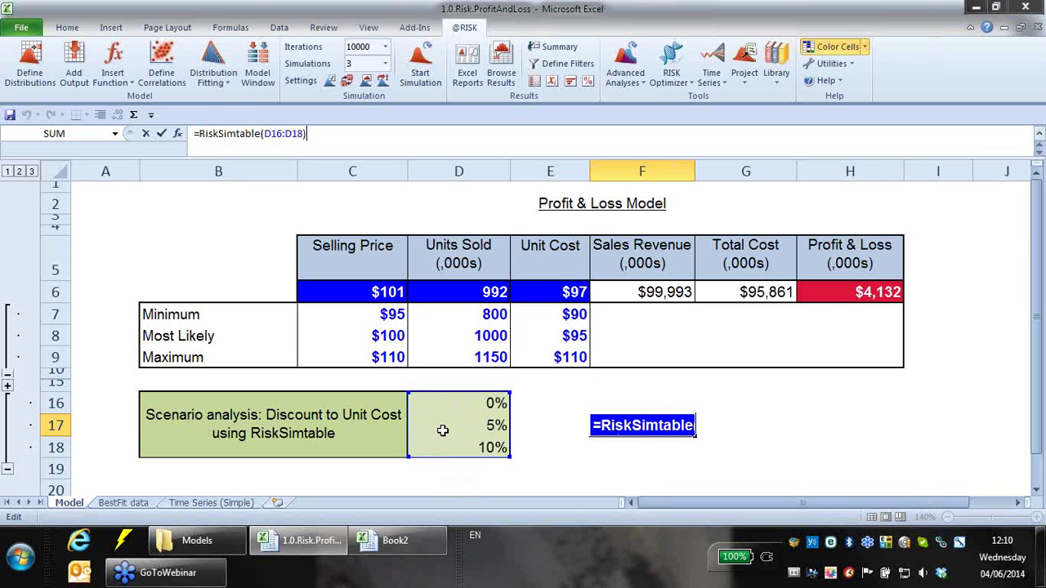
# - Commit =RiskSimtable(D16:D18) in F17 and check the 0%, 5% and 10% discounts in D16:D18
pyautogui.click(441, 430)
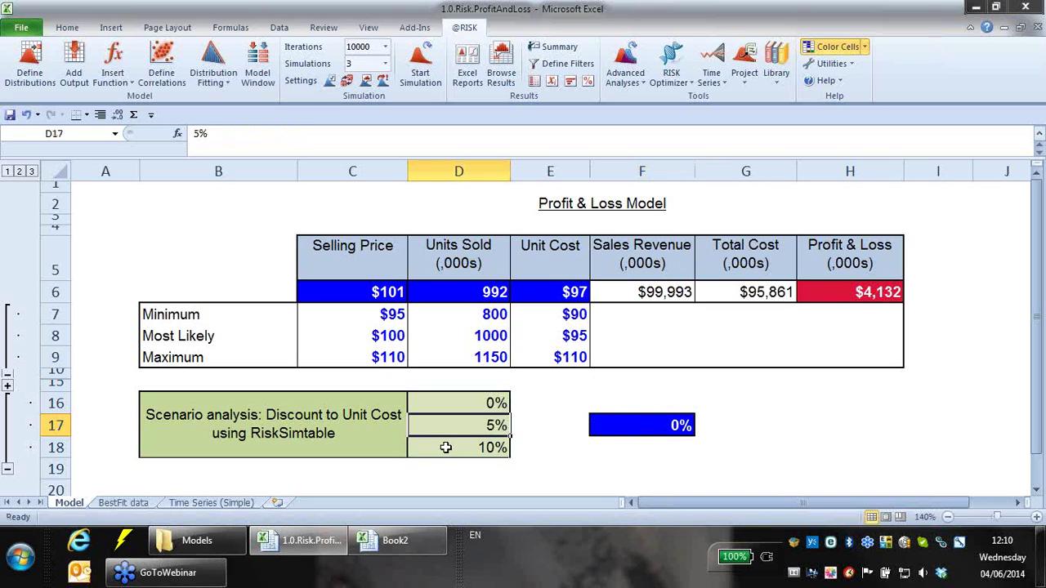
pyautogui.click(438, 448)
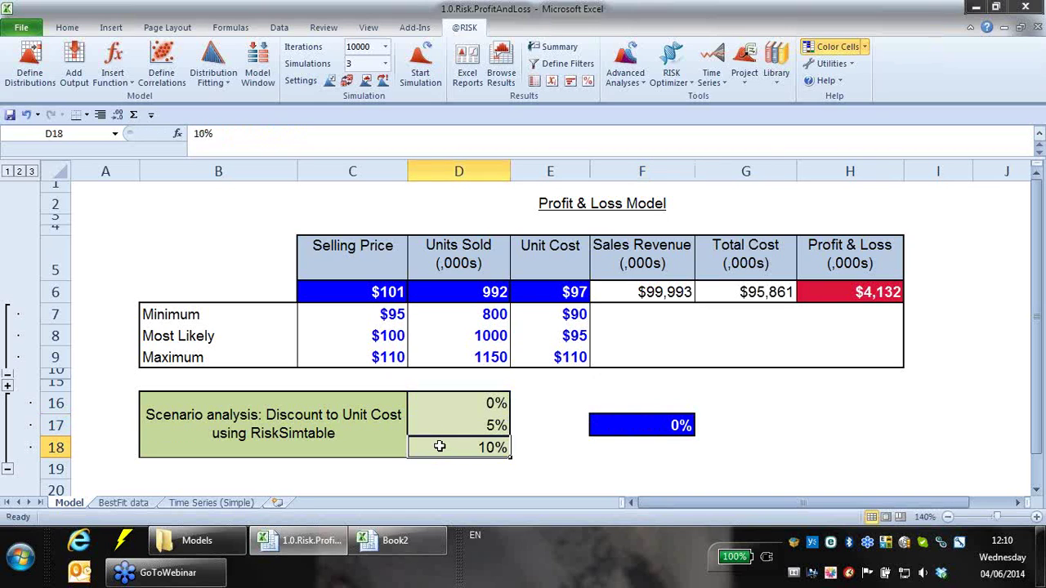
pyautogui.moveTo(434, 402); pyautogui.dragTo(451, 447)
pyautogui.click(674, 423)
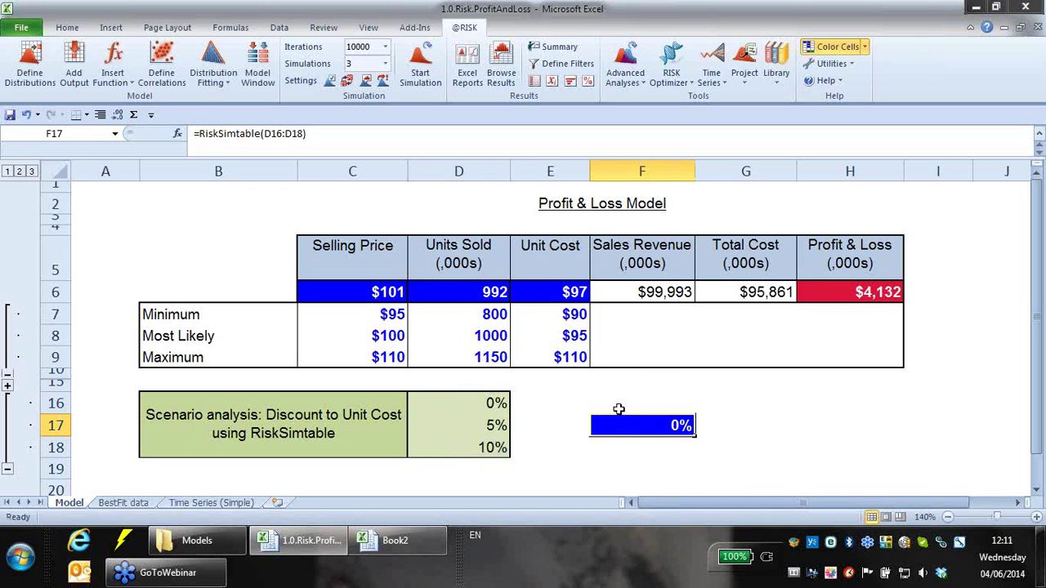
pyautogui.click(501, 400)
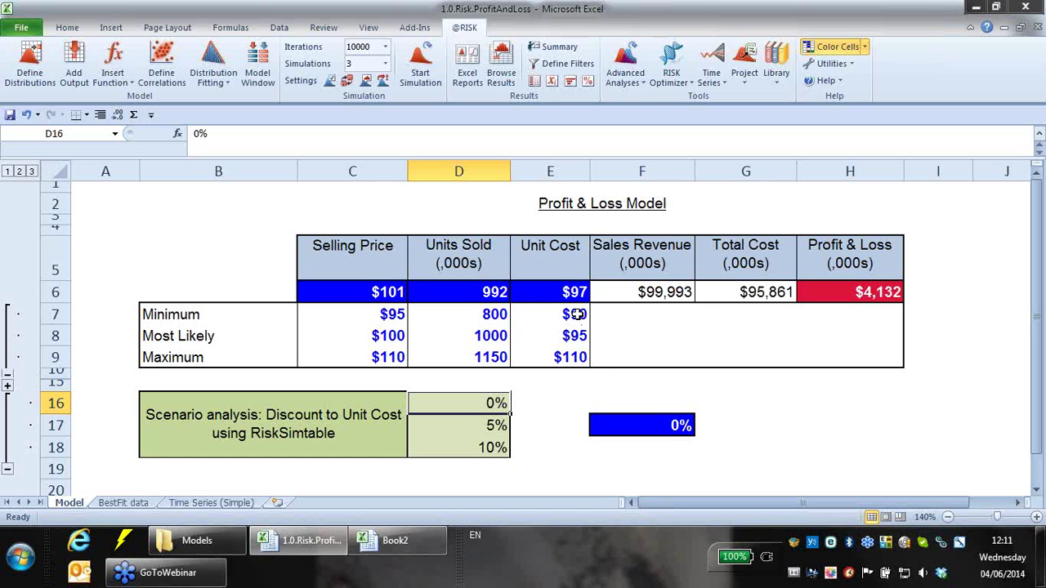
pyautogui.click(567, 260)
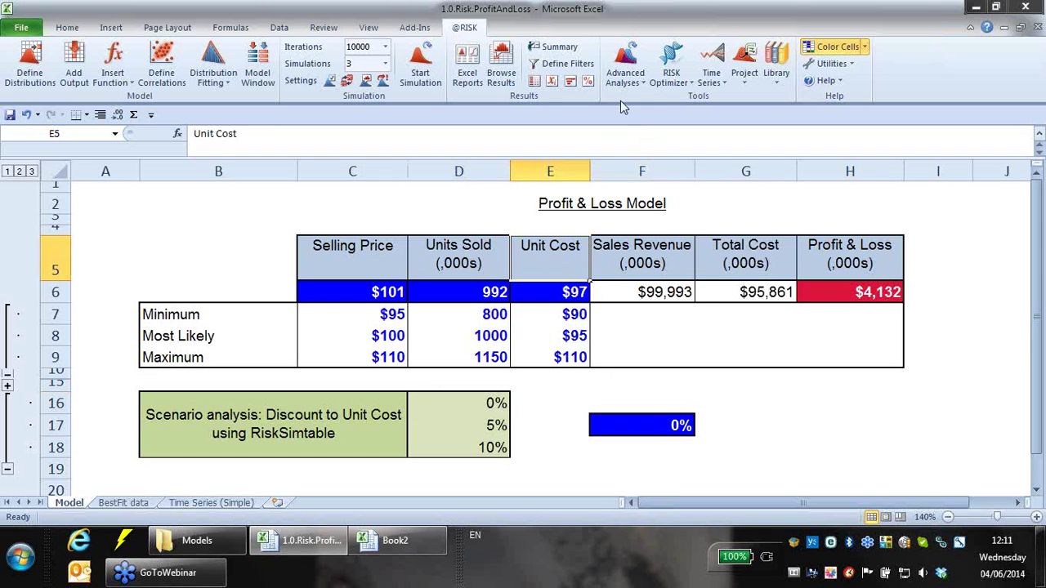
pyautogui.click(501, 72)
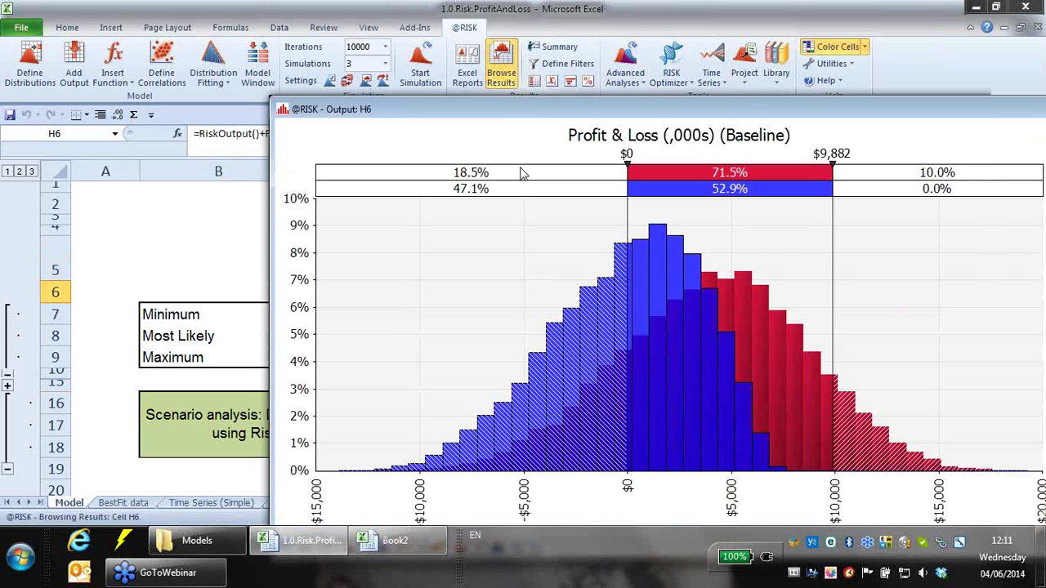
pyautogui.moveTo(535, 114); pyautogui.dragTo(449, 42)
pyautogui.click(375, 476)
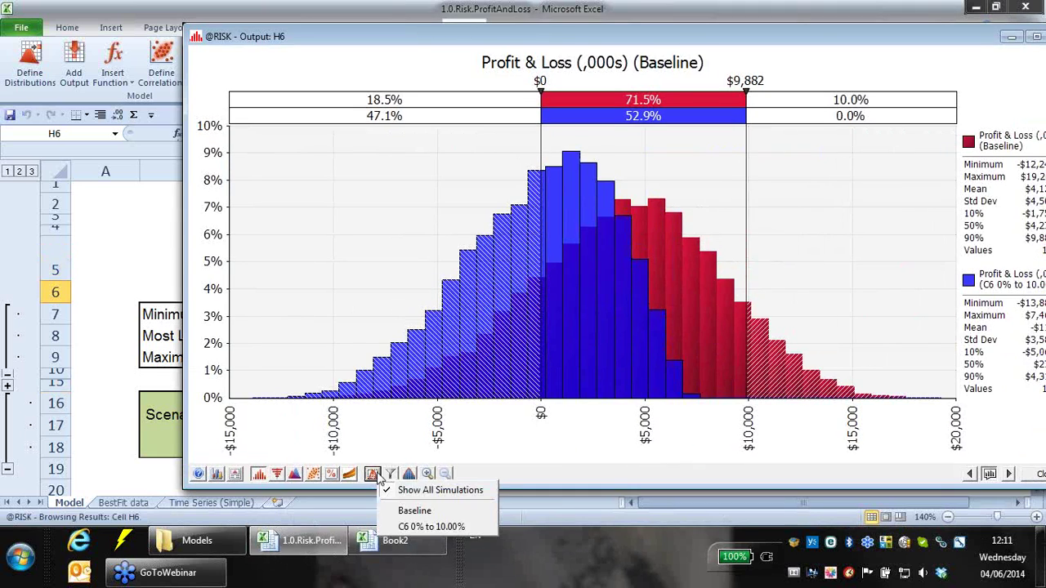
pyautogui.click(415, 510)
pyautogui.click(278, 476)
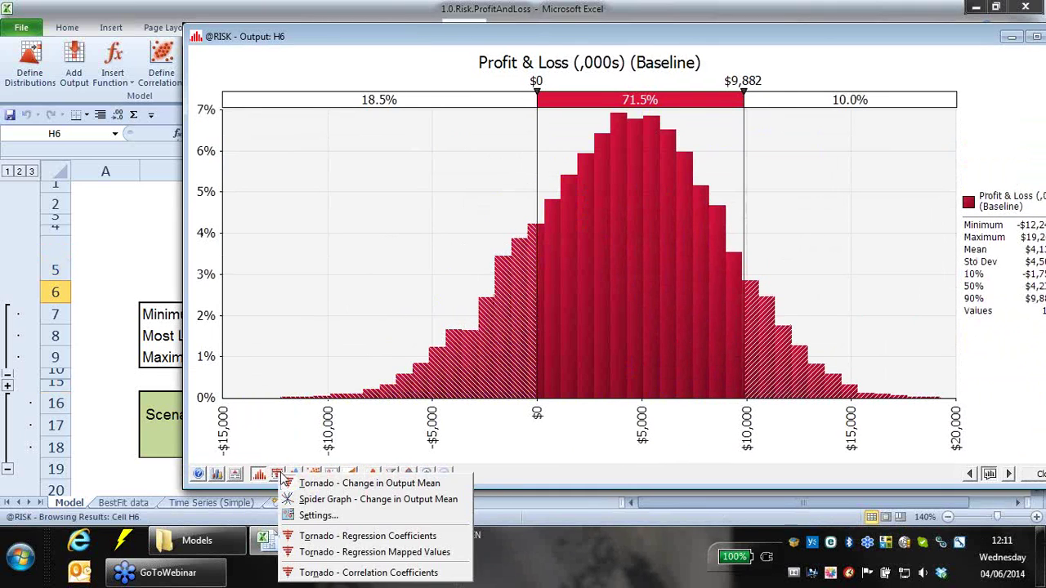
pyautogui.click(352, 483)
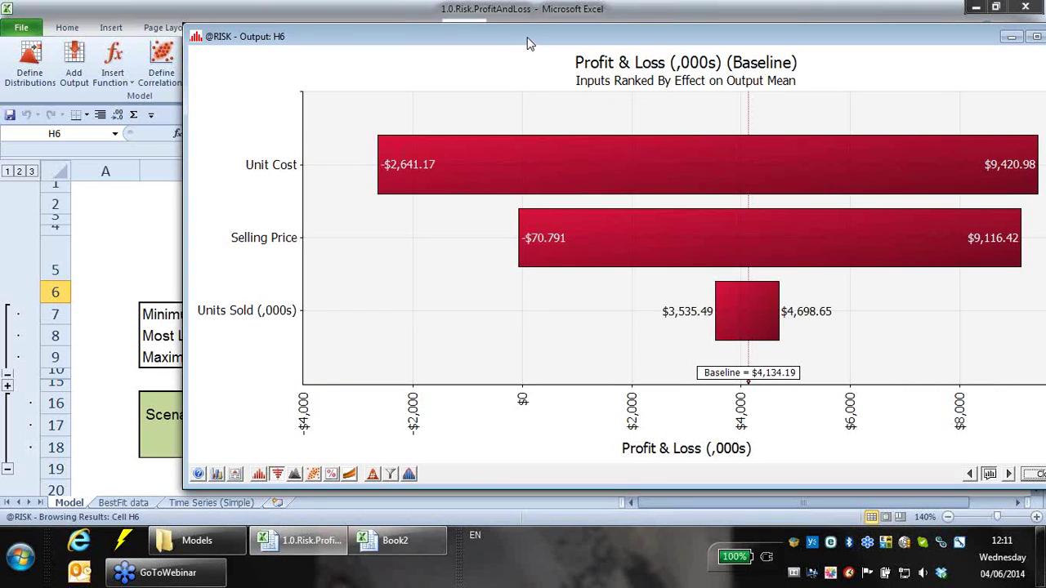
pyautogui.moveTo(527, 42); pyautogui.dragTo(457, 36)
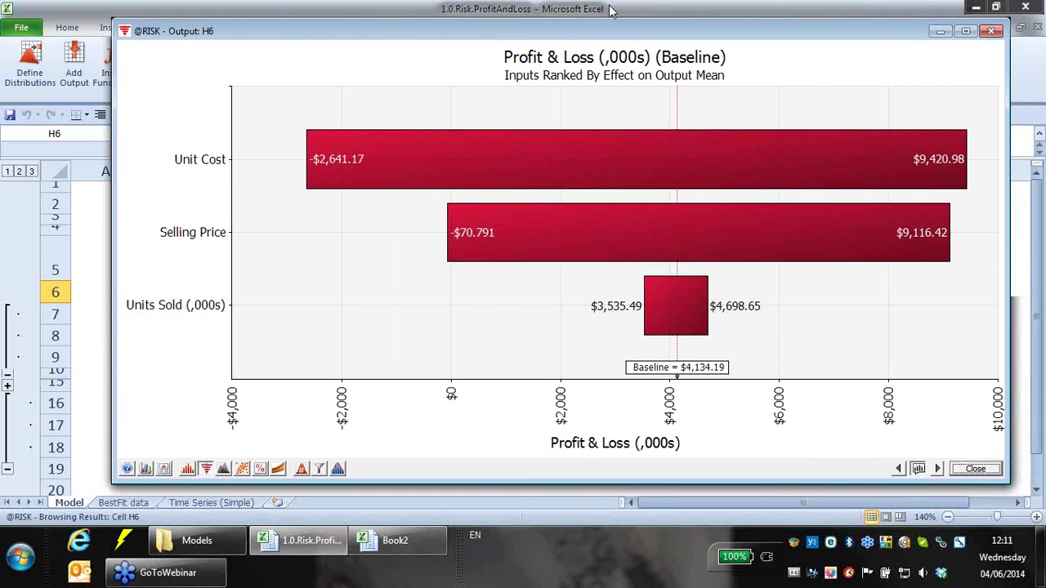
pyautogui.click(223, 469)
pyautogui.click(225, 427)
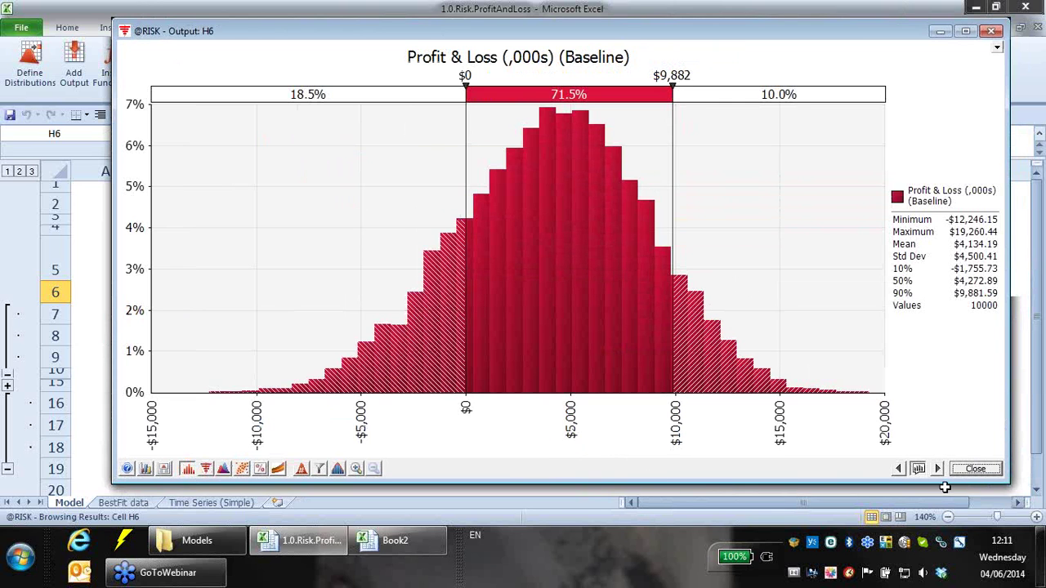
pyautogui.click(965, 473)
pyautogui.click(581, 409)
pyautogui.click(594, 404)
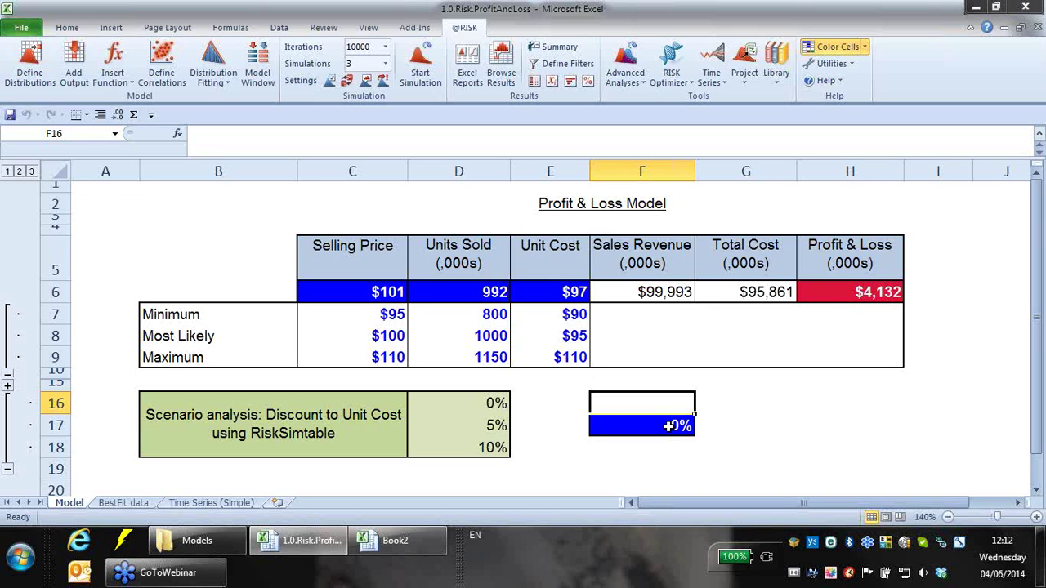
pyautogui.click(615, 432)
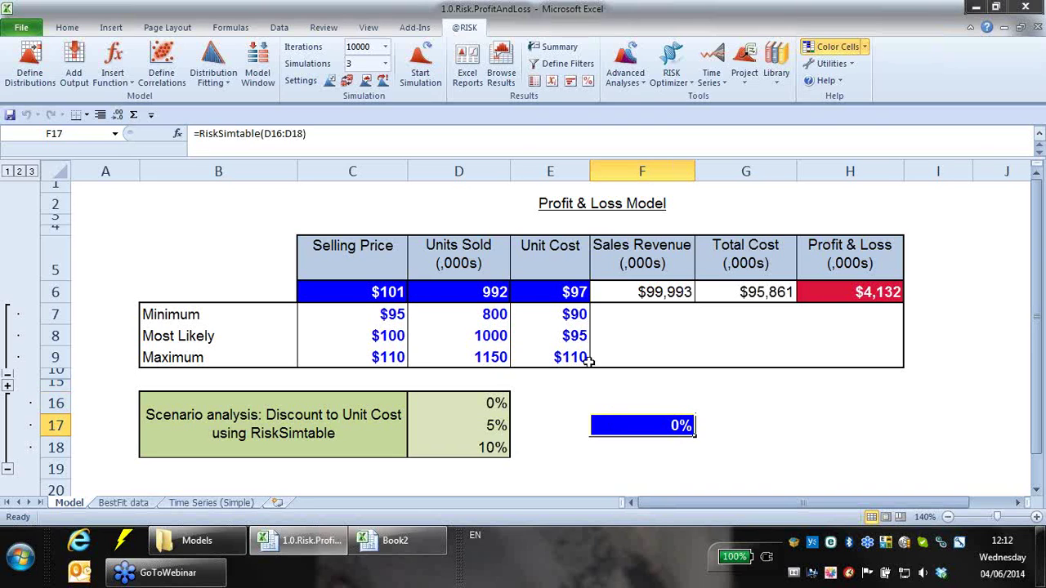
pyautogui.click(550, 317)
pyautogui.click(542, 343)
pyautogui.click(532, 355)
pyautogui.click(551, 320)
pyautogui.click(548, 337)
pyautogui.click(546, 358)
pyautogui.click(554, 312)
pyautogui.click(554, 335)
pyautogui.click(553, 355)
pyautogui.click(547, 315)
pyautogui.click(547, 334)
pyautogui.click(539, 358)
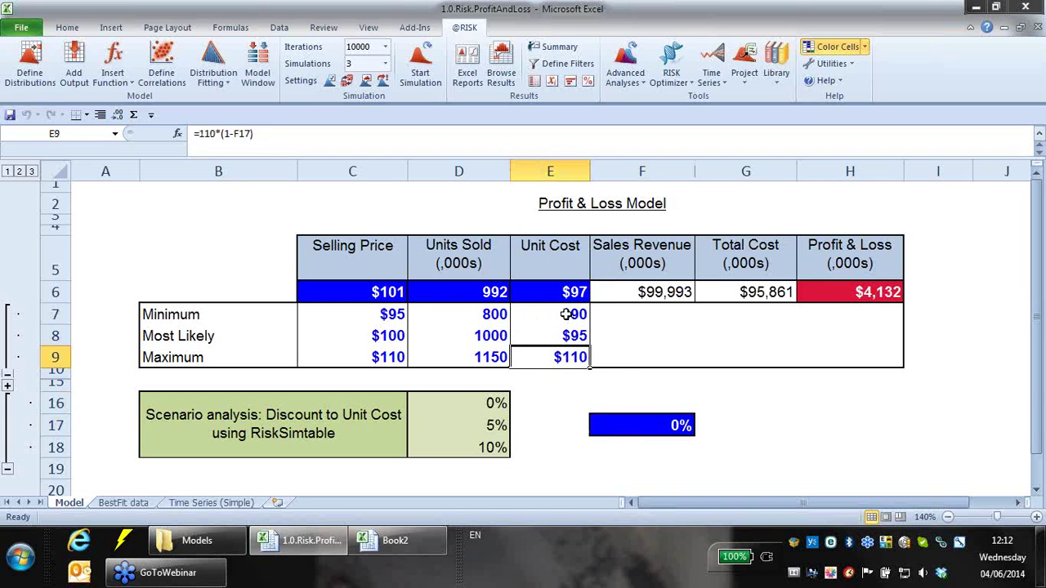
pyautogui.click(567, 315)
pyautogui.click(547, 341)
pyautogui.click(545, 353)
pyautogui.click(543, 327)
pyautogui.click(546, 353)
pyautogui.click(492, 401)
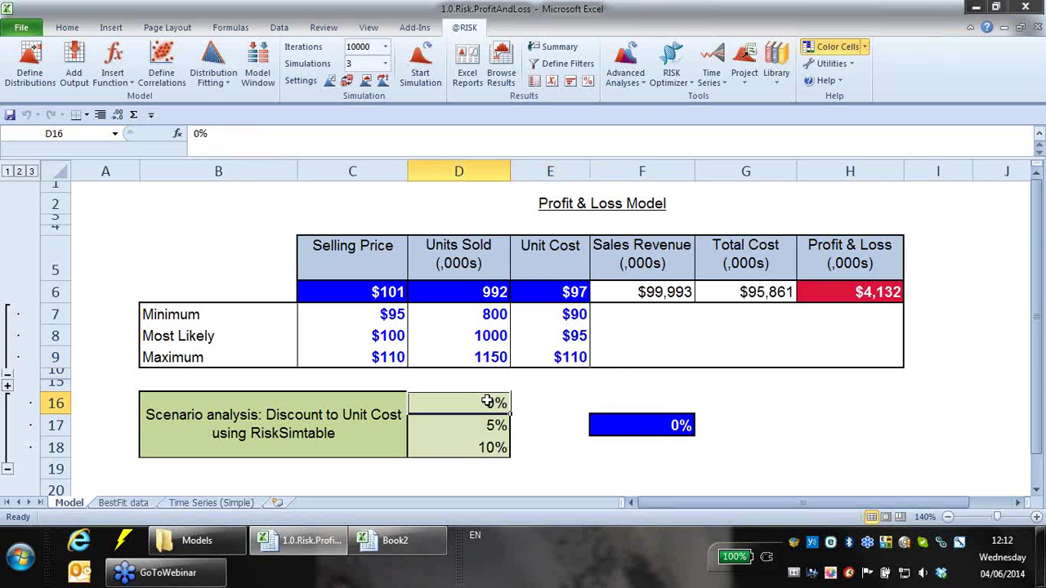
pyautogui.click(566, 314)
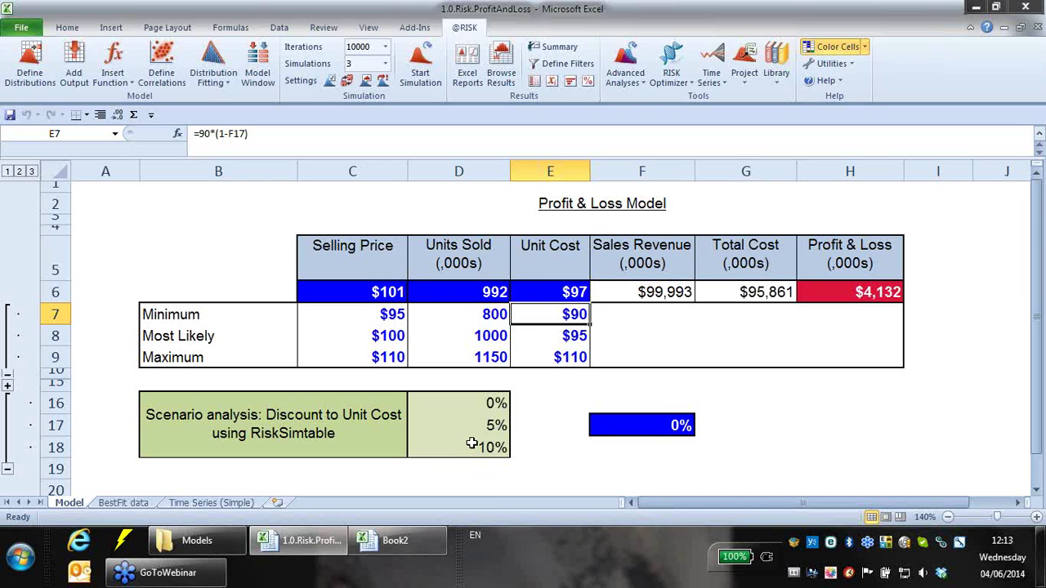
pyautogui.click(562, 335)
pyautogui.click(561, 351)
pyautogui.click(558, 323)
pyautogui.click(486, 418)
pyautogui.click(484, 445)
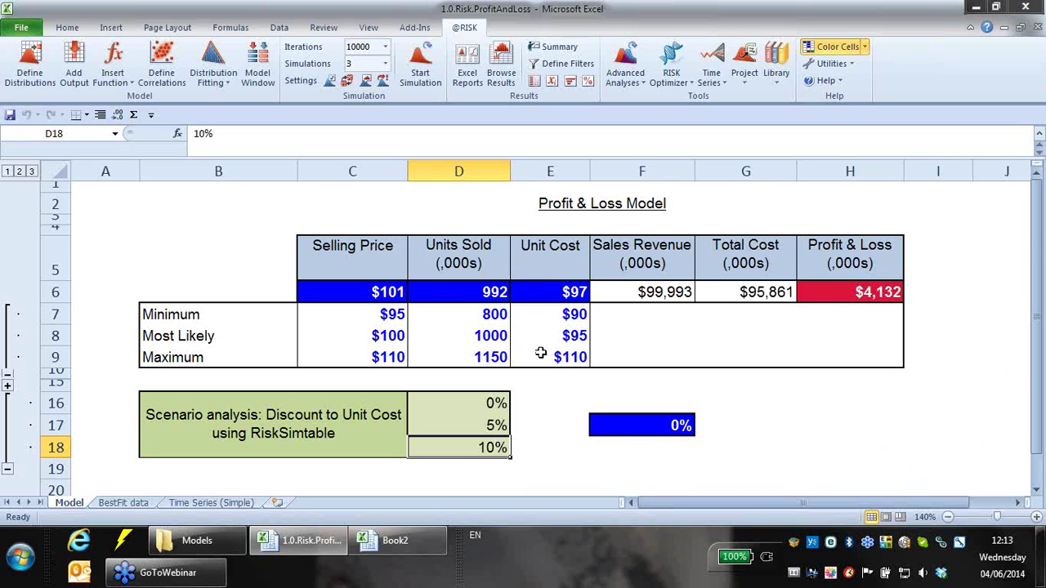
pyautogui.click(577, 315)
pyautogui.click(551, 343)
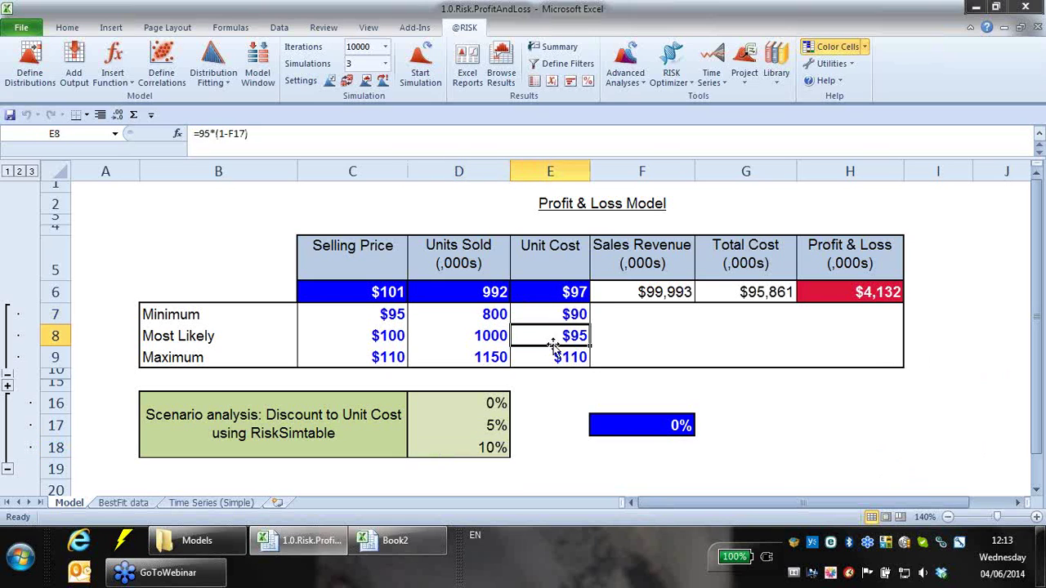
pyautogui.click(551, 358)
pyautogui.click(681, 426)
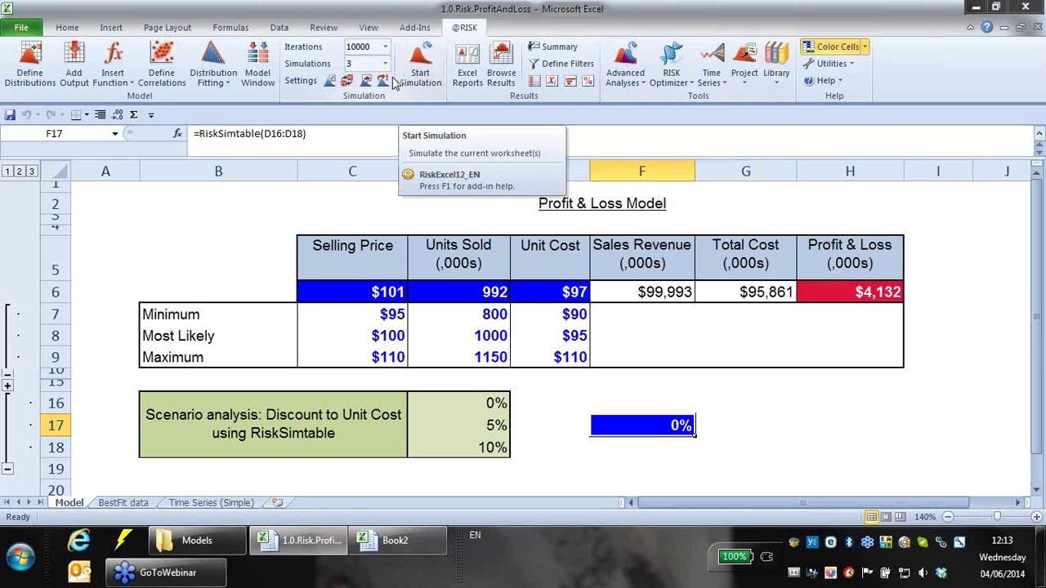
# - Run 3 simulations of 10000 iterations, watching model values update live
pyautogui.click(420, 70)
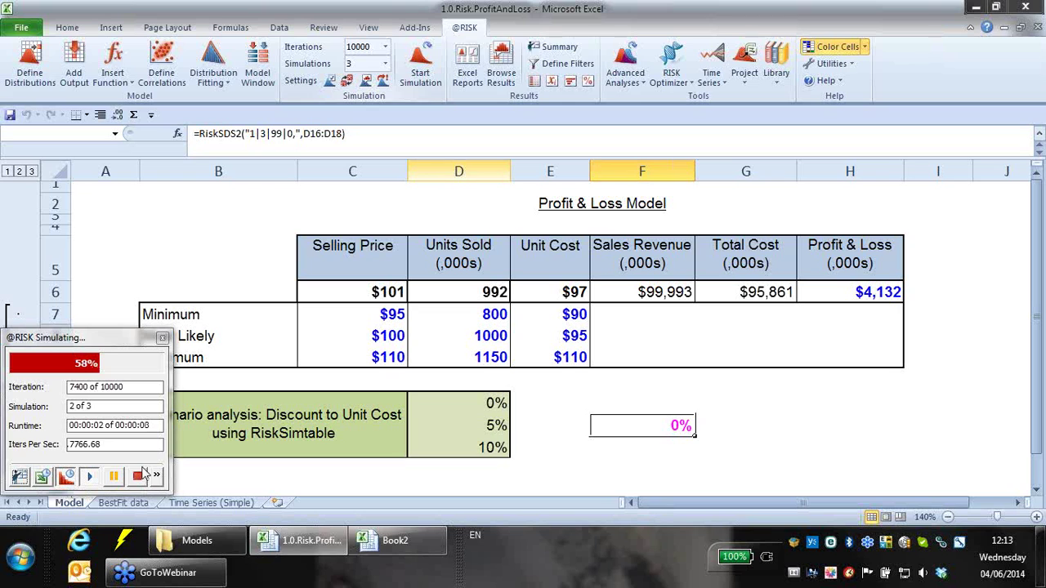
pyautogui.click(382, 83)
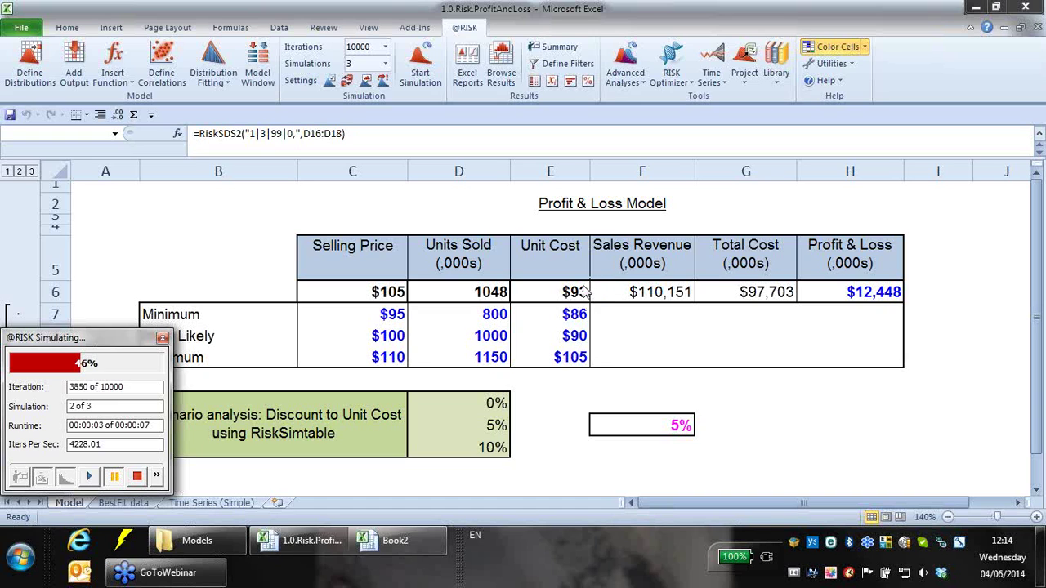
# - Resume the paused run until all 3 simulations finish, check unit cost formulas E7–E9, and select H6
pyautogui.click(90, 476)
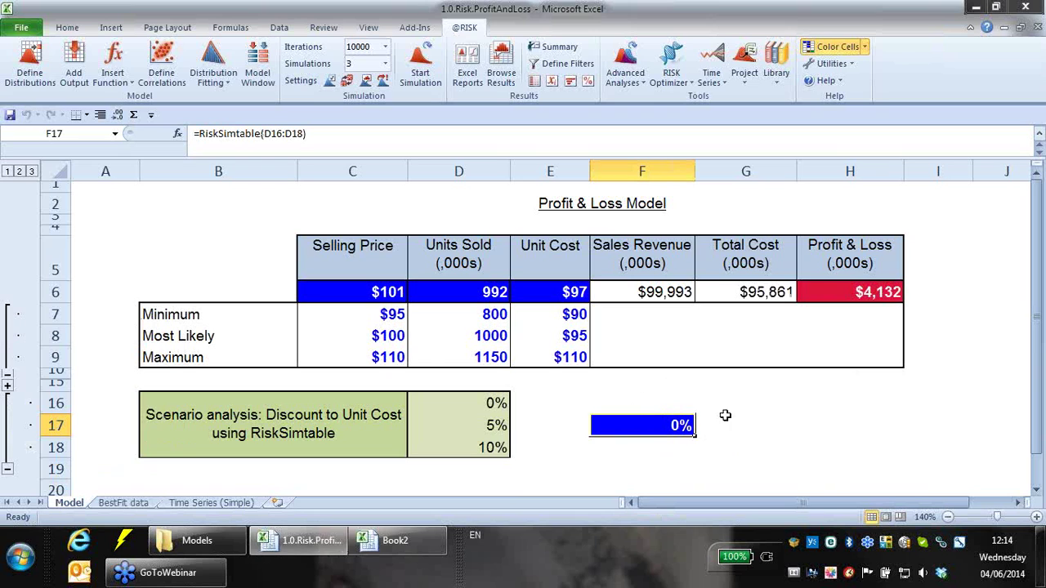
pyautogui.click(580, 317)
pyautogui.click(581, 336)
pyautogui.click(581, 353)
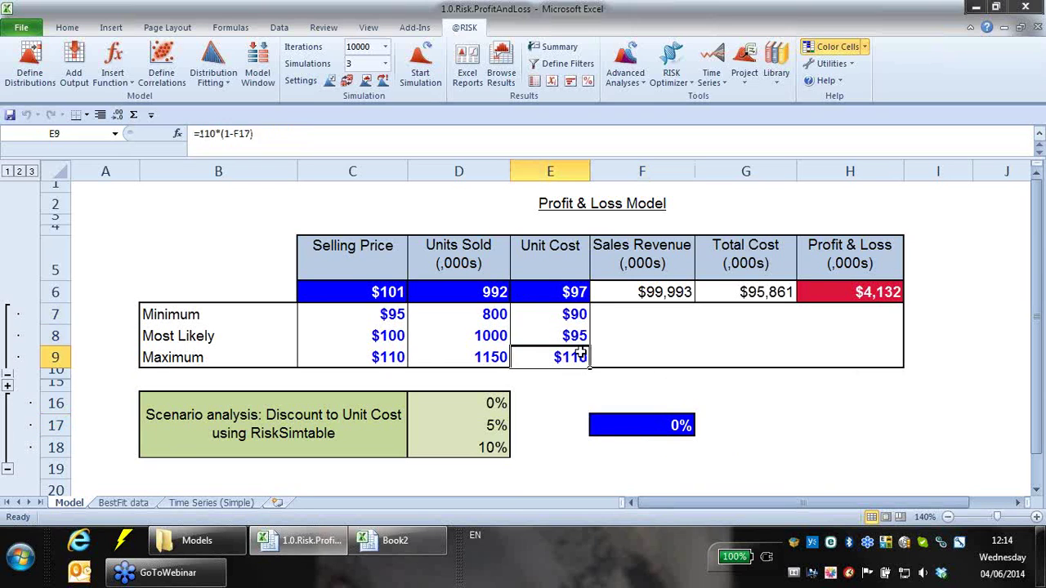
pyautogui.click(885, 300)
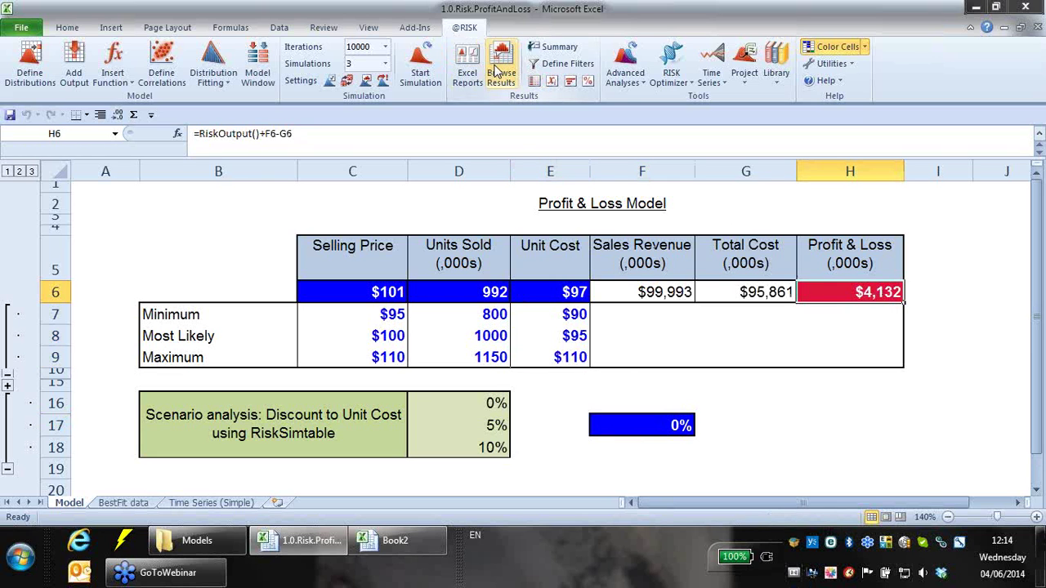
# - Open H6's Profit & Loss results and overlay the Sim#2 histogram from the summary
pyautogui.click(499, 72)
pyautogui.moveTo(679, 114); pyautogui.dragTo(516, 92)
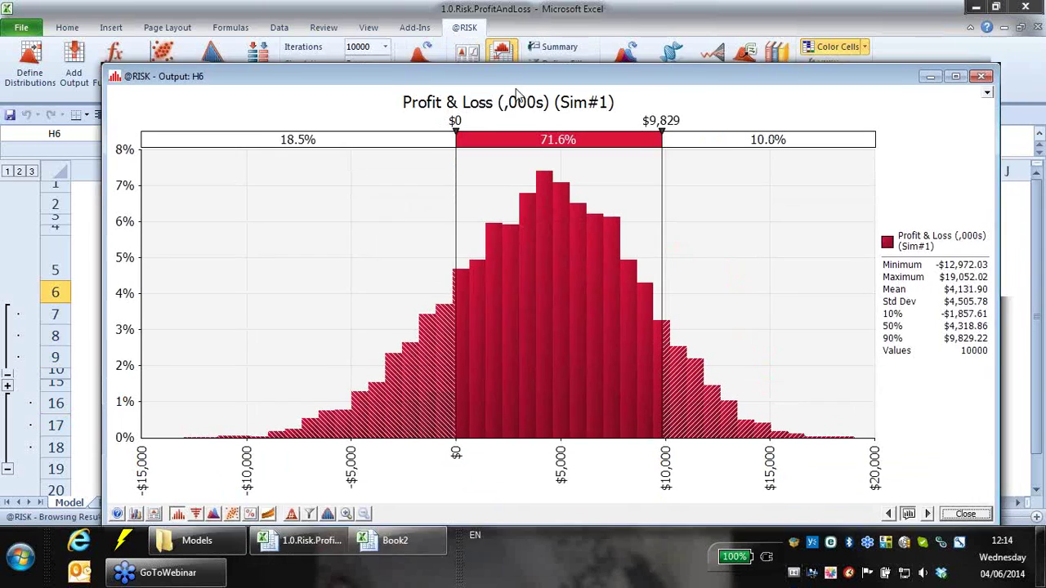
pyautogui.click(555, 47)
pyautogui.moveTo(594, 151); pyautogui.dragTo(592, 327)
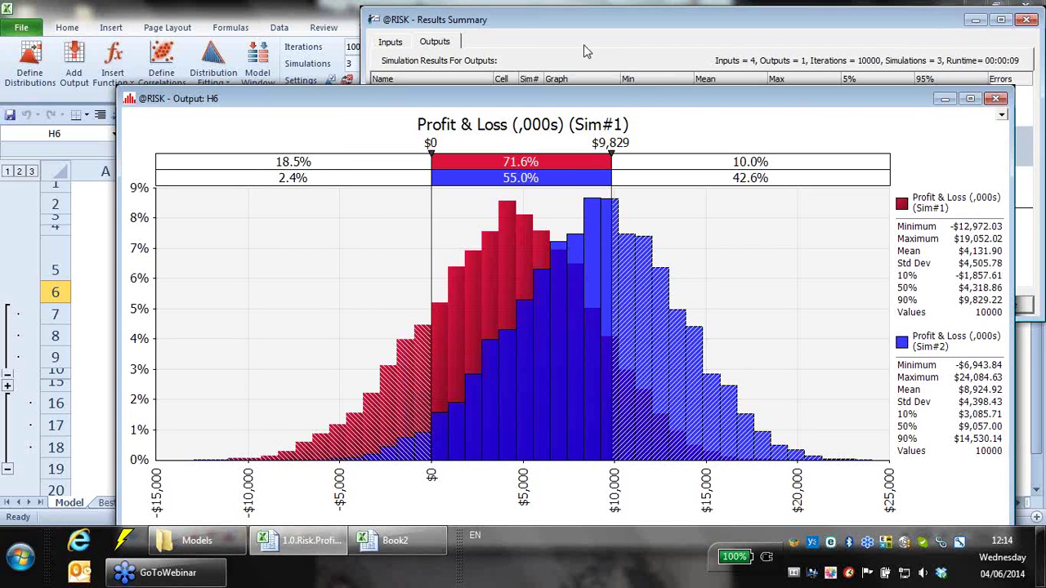
# - Overlay the Sim#3 histogram, close the summary, and compare loss chances: Sim#3 0.0%, Sim#2 2.4%
pyautogui.click(584, 51)
pyautogui.click(590, 193)
pyautogui.moveTo(604, 363); pyautogui.dragTo(606, 365)
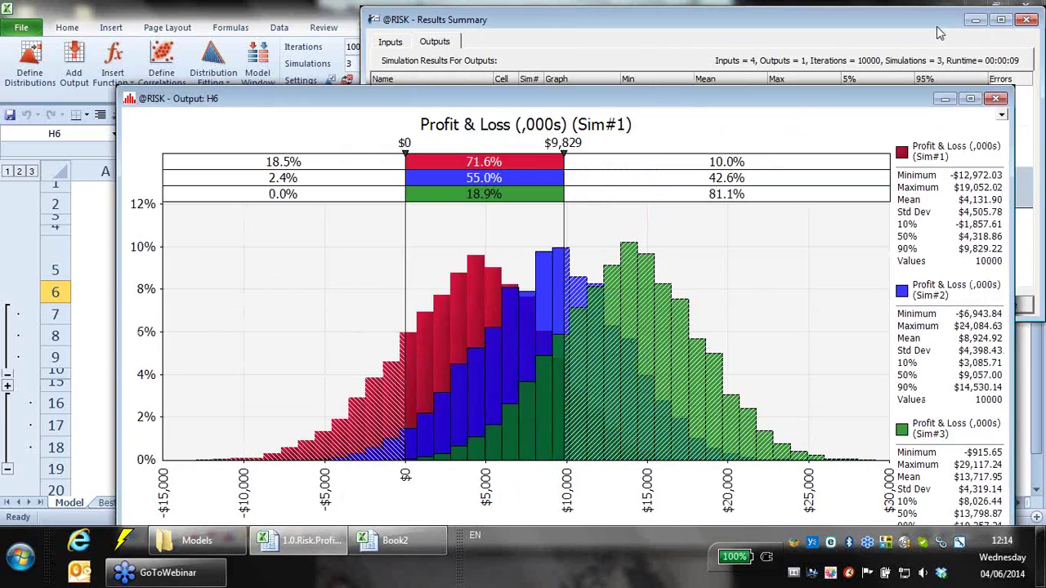
pyautogui.click(989, 49)
pyautogui.click(1024, 20)
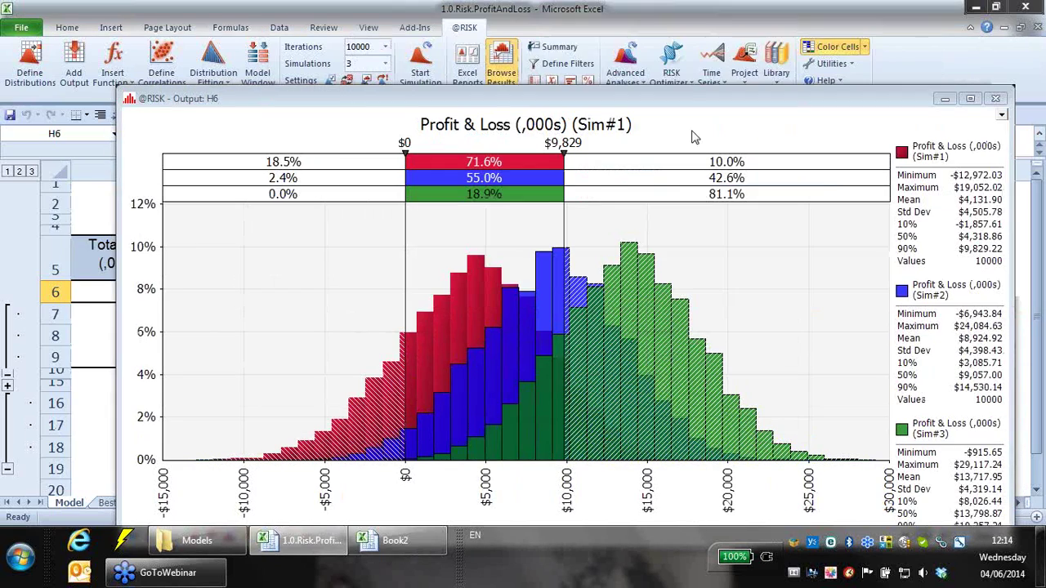
pyautogui.moveTo(711, 103); pyautogui.dragTo(641, 25)
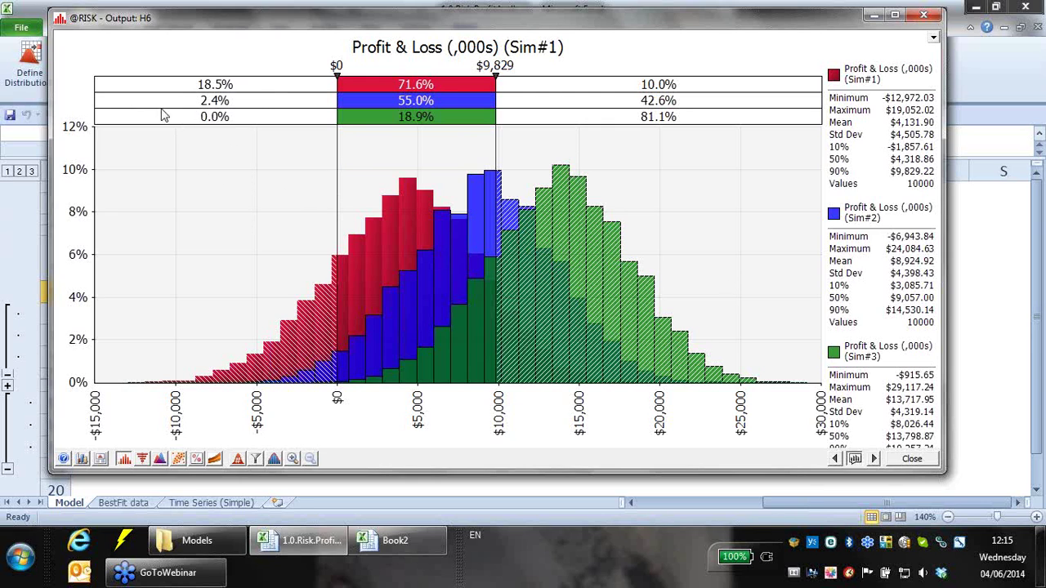
pyautogui.click(218, 116)
pyautogui.click(221, 99)
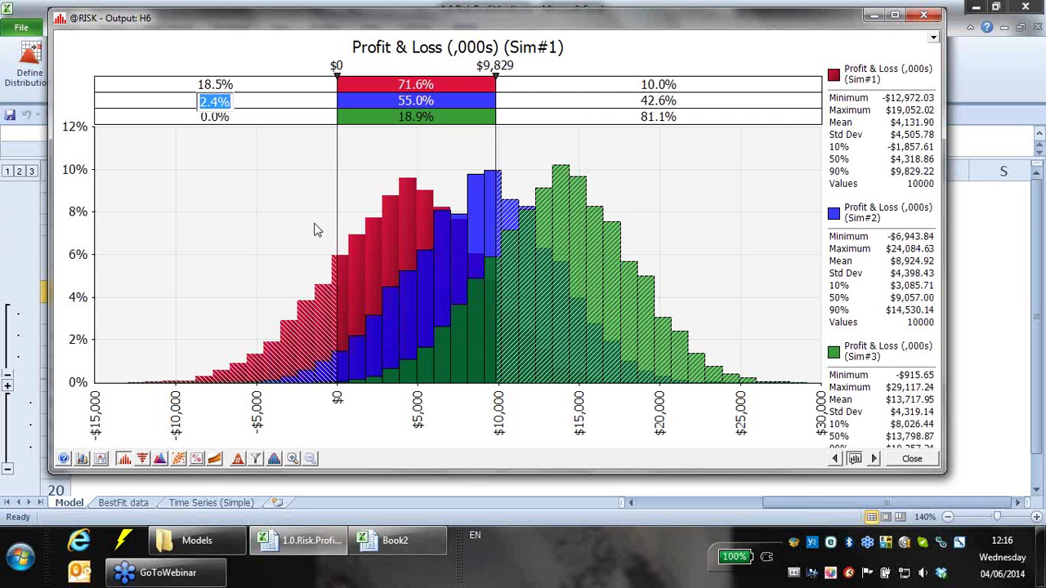
# - Close the Profit & Loss output graph and scroll through the Model sheet
pyautogui.click(923, 15)
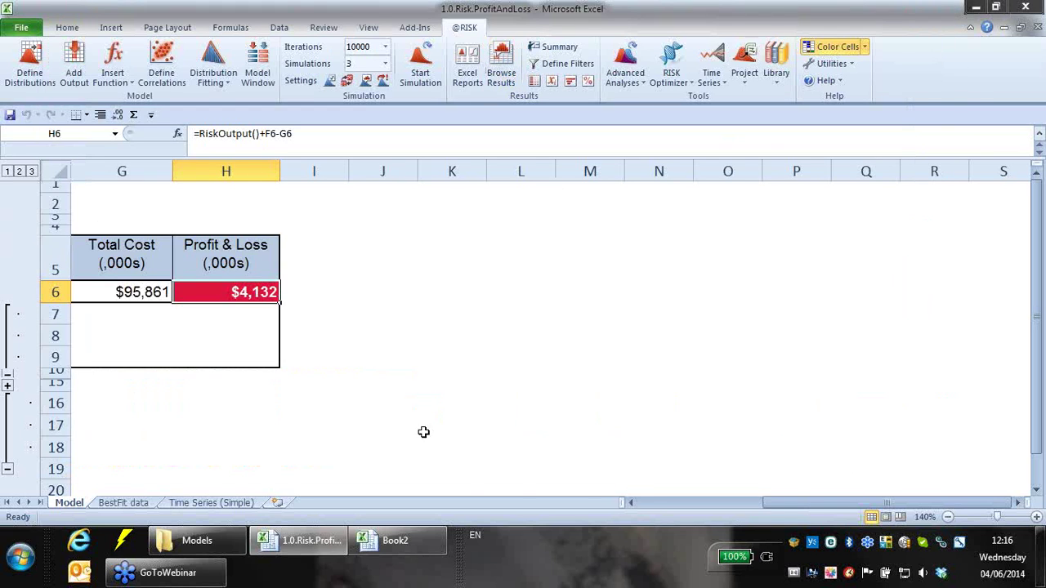
pyautogui.click(654, 503)
pyautogui.scroll(-7, 665, 470)
pyautogui.scroll(8, 662, 466)
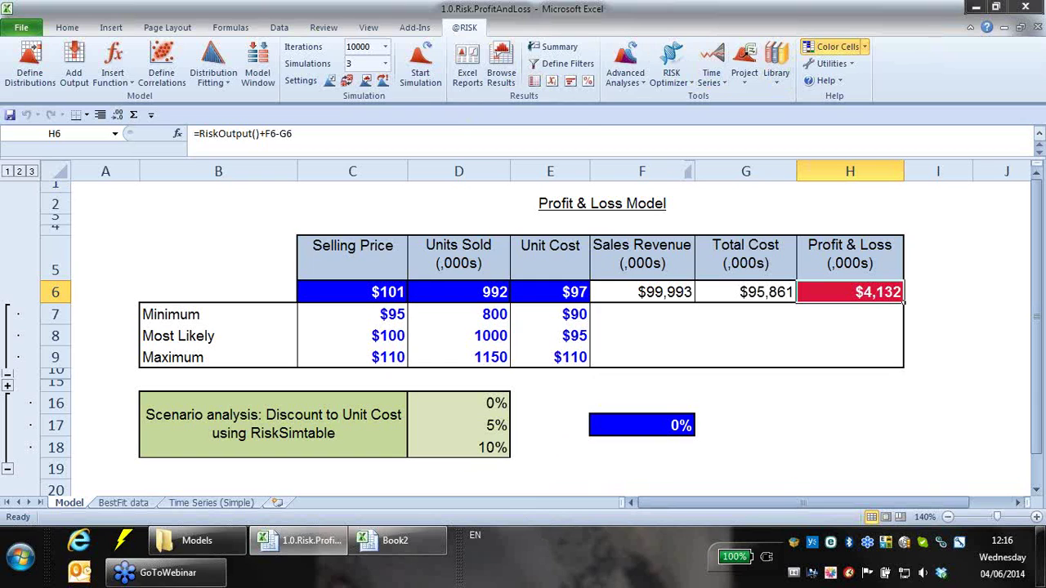
# - Inspect cell E18's distribution definition without changes, then show the BestFit data sheet
pyautogui.click(119, 501)
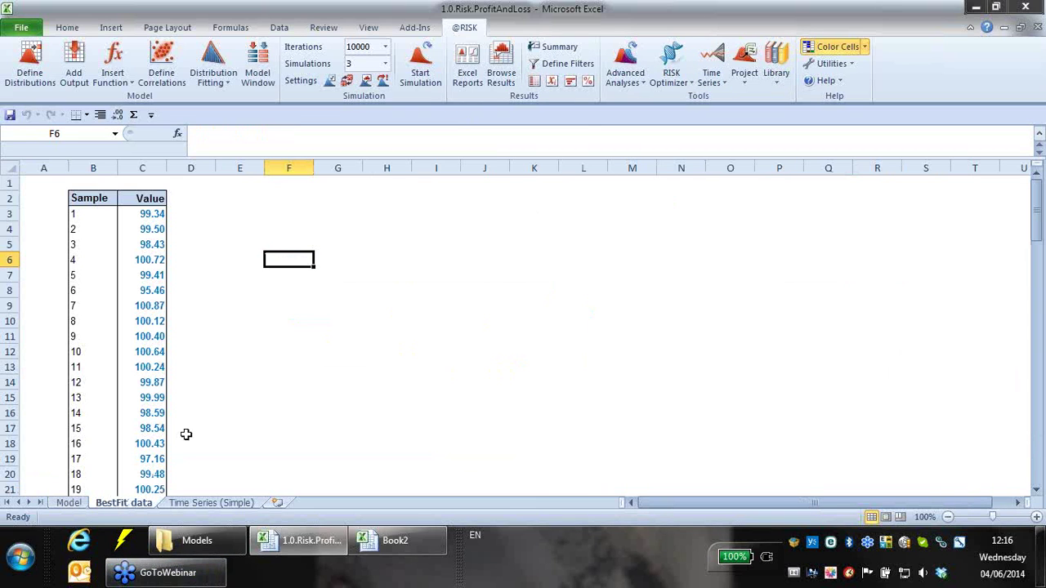
pyautogui.click(74, 503)
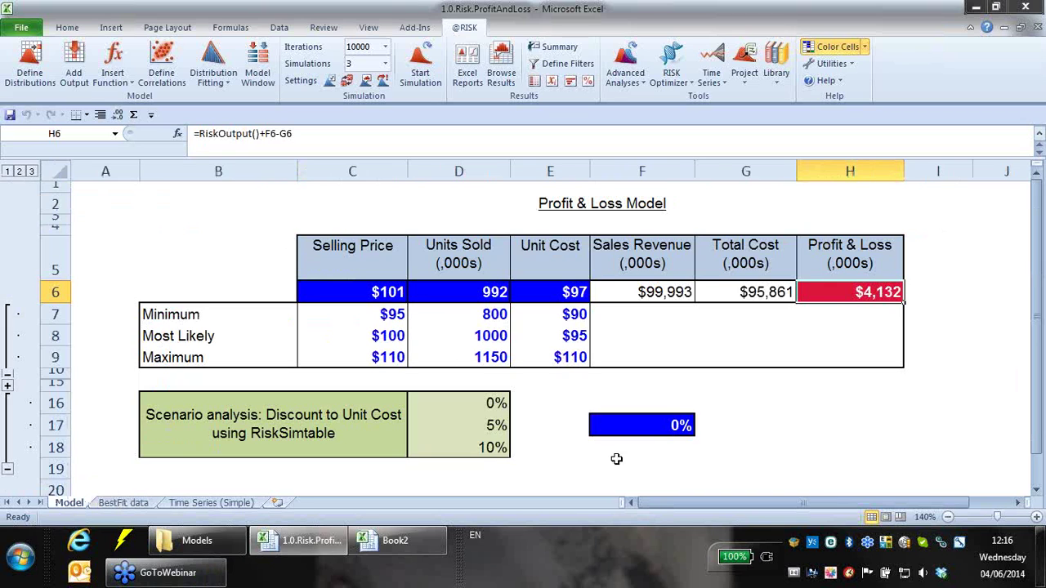
pyautogui.click(577, 448)
pyautogui.click(29, 65)
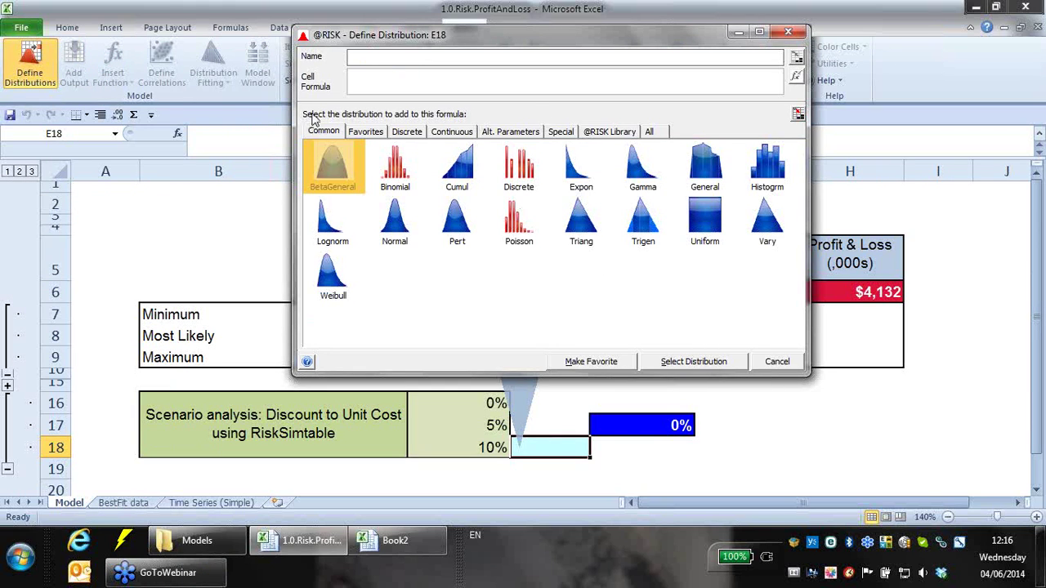
pyautogui.click(787, 33)
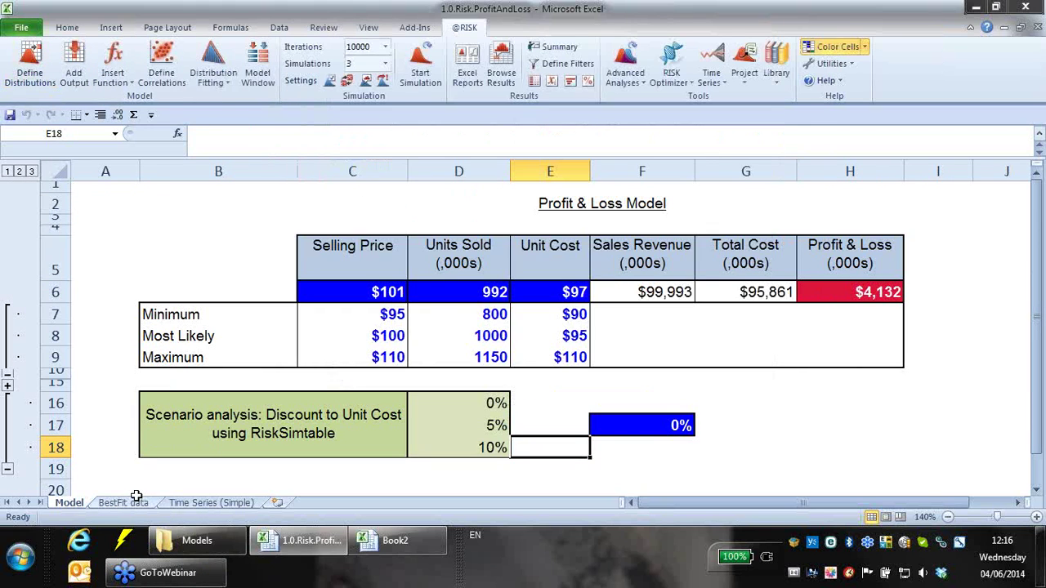
pyautogui.click(131, 502)
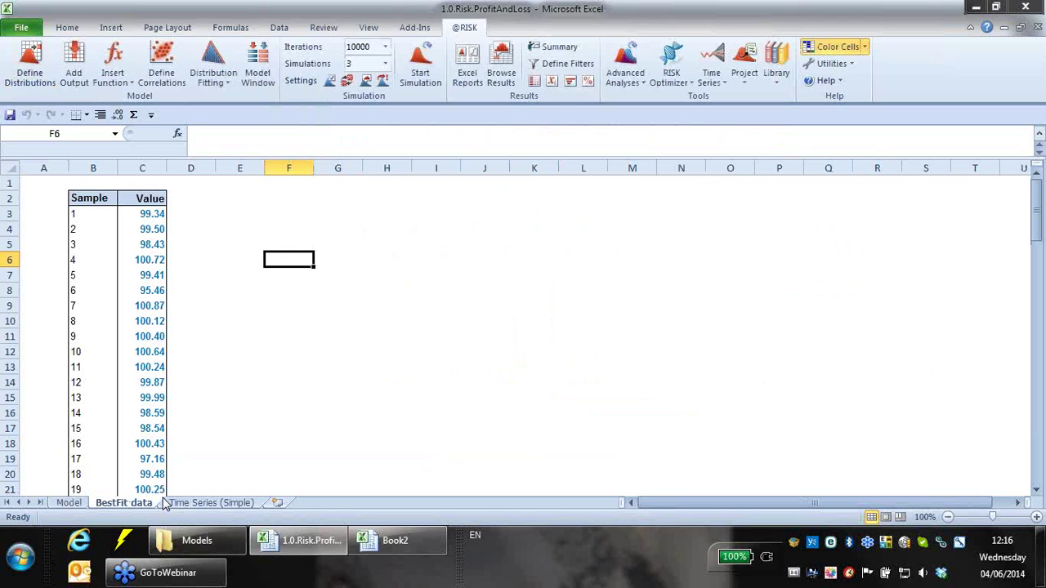
pyautogui.moveTo(157, 215); pyautogui.dragTo(139, 478)
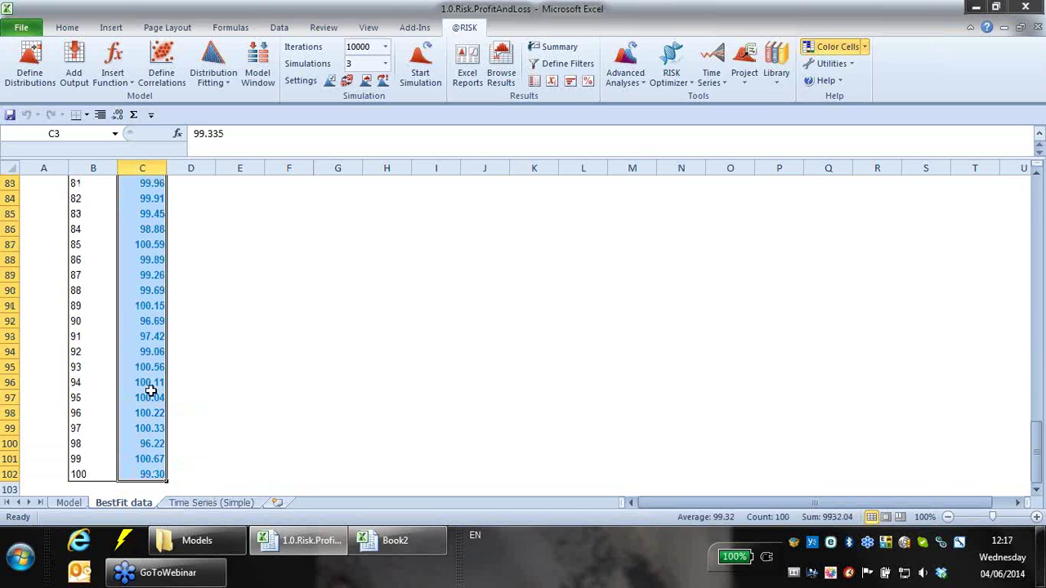
pyautogui.click(216, 79)
pyautogui.click(221, 99)
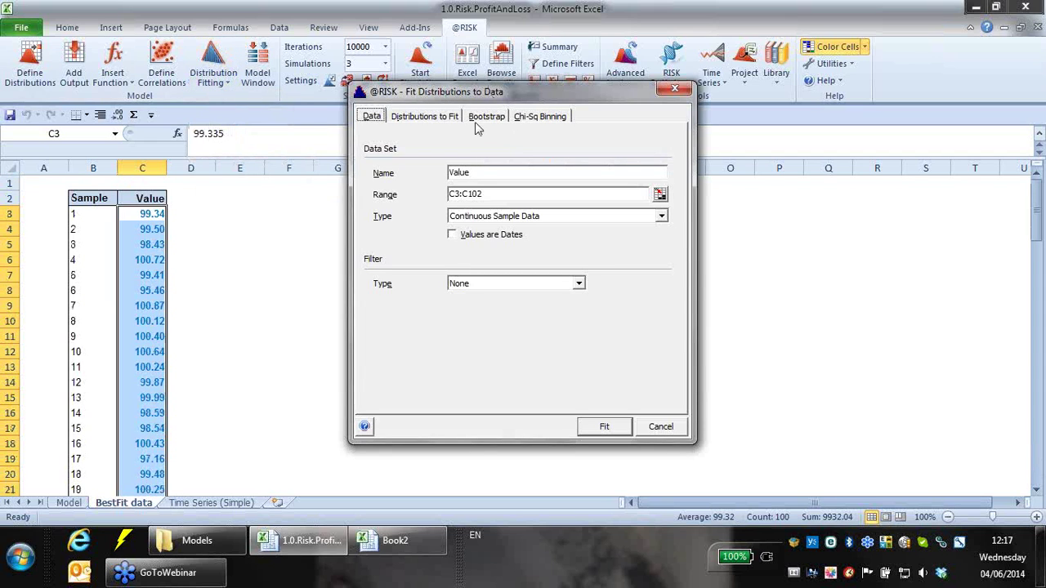
# - Review the Distributions to Fit, Bootstrap and Chi-Sq Binning settings, then run the fit
pyautogui.click(432, 117)
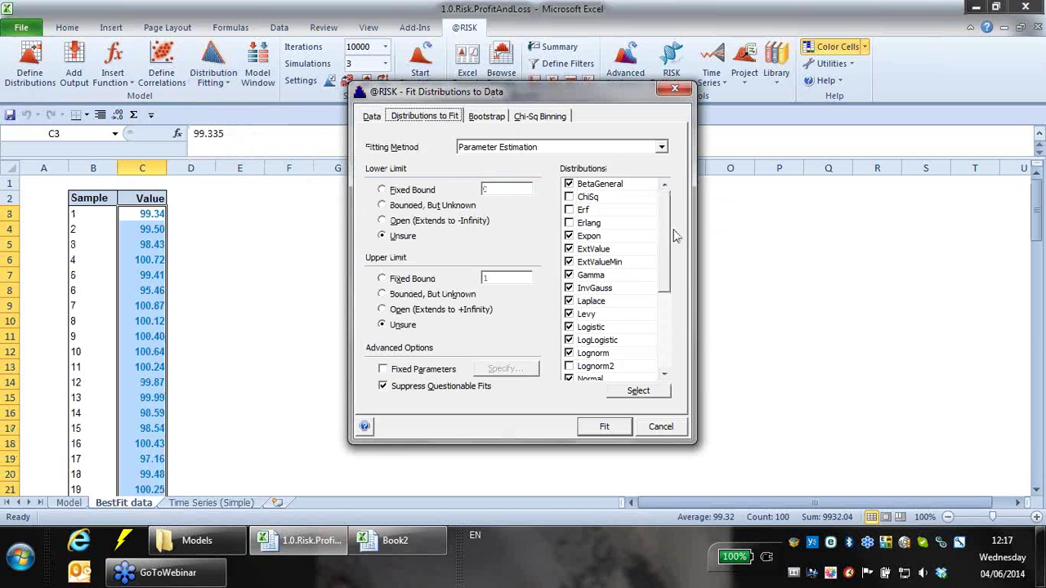
pyautogui.scroll(-4, 661, 307)
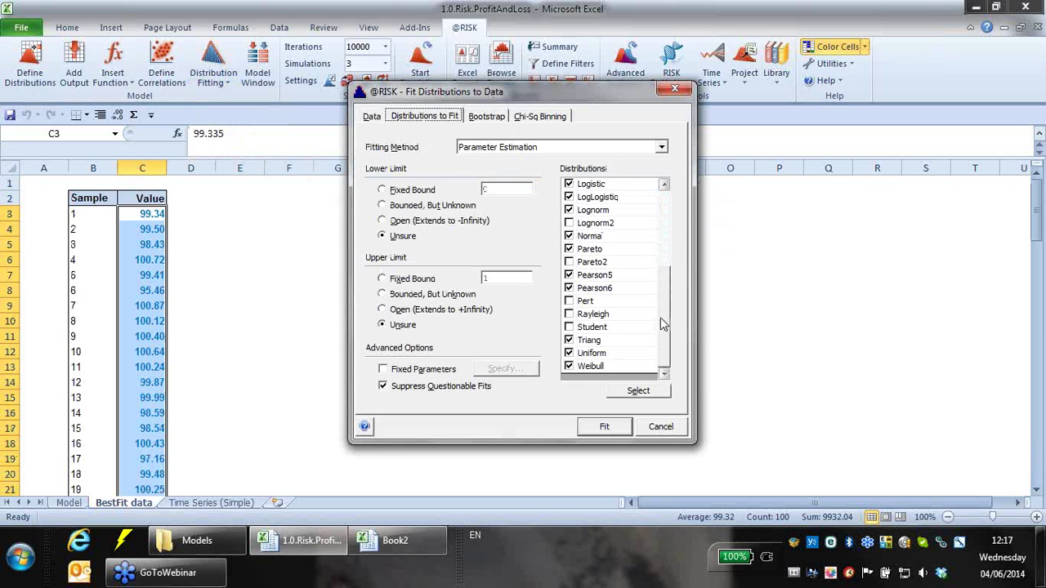
pyautogui.moveTo(667, 261); pyautogui.dragTo(661, 199)
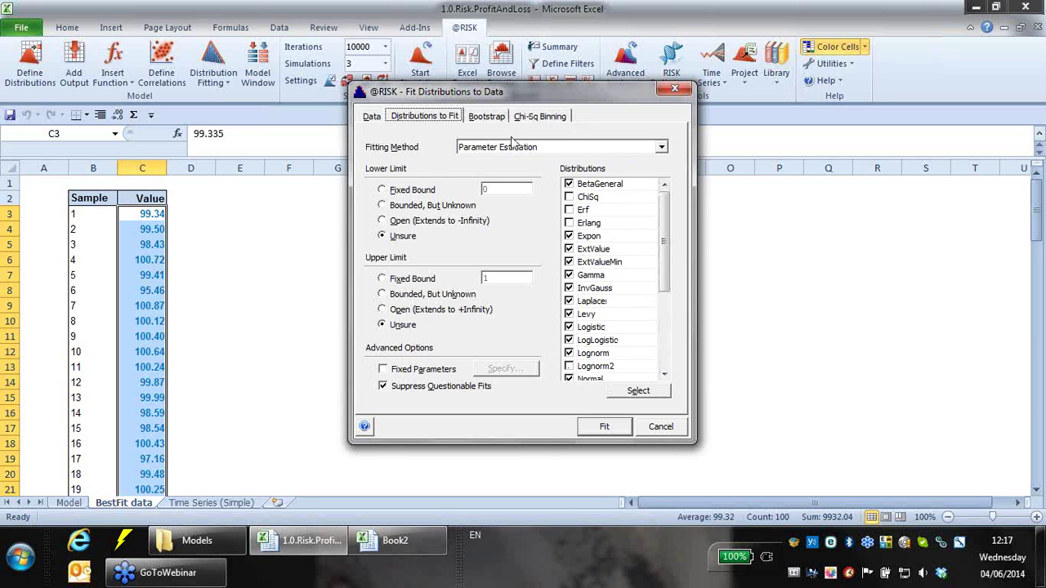
pyautogui.click(491, 117)
pyautogui.click(533, 117)
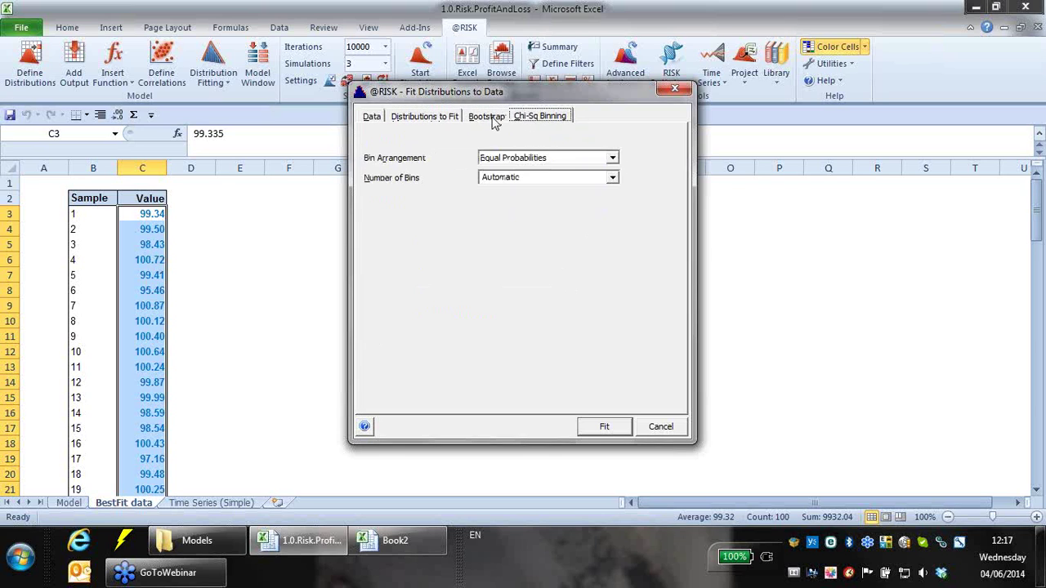
pyautogui.click(455, 122)
pyautogui.click(367, 122)
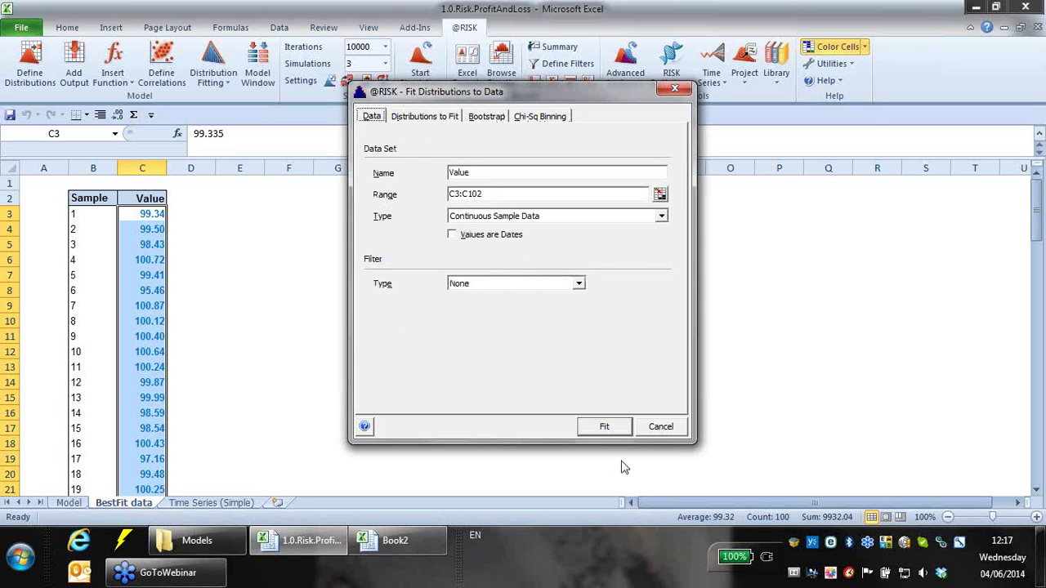
pyautogui.click(595, 430)
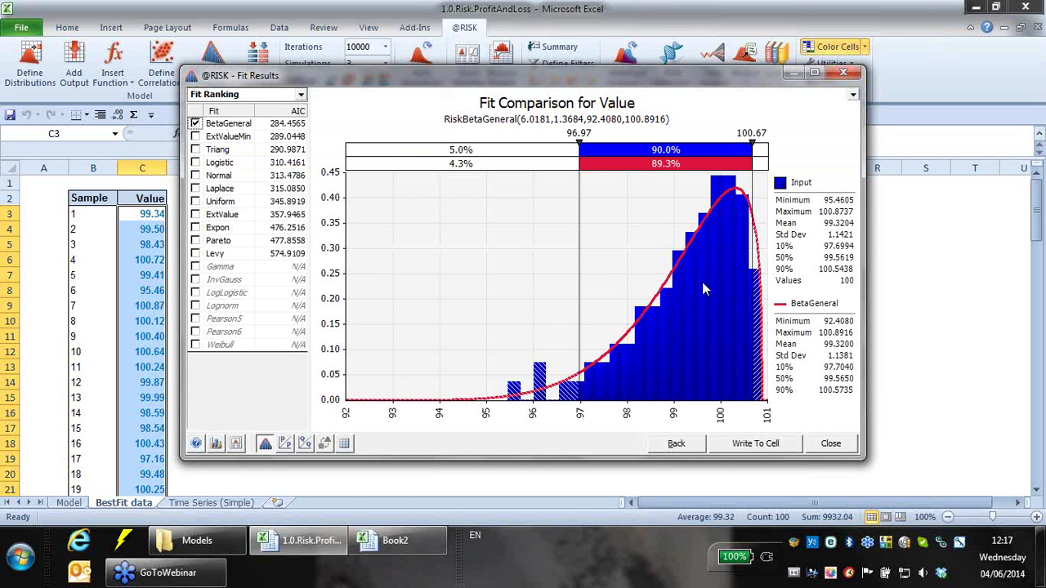
# - Rank fits by Chi-Squared and overlay Normal, Triang and Laplace in place of BetaGeneral
pyautogui.click(300, 95)
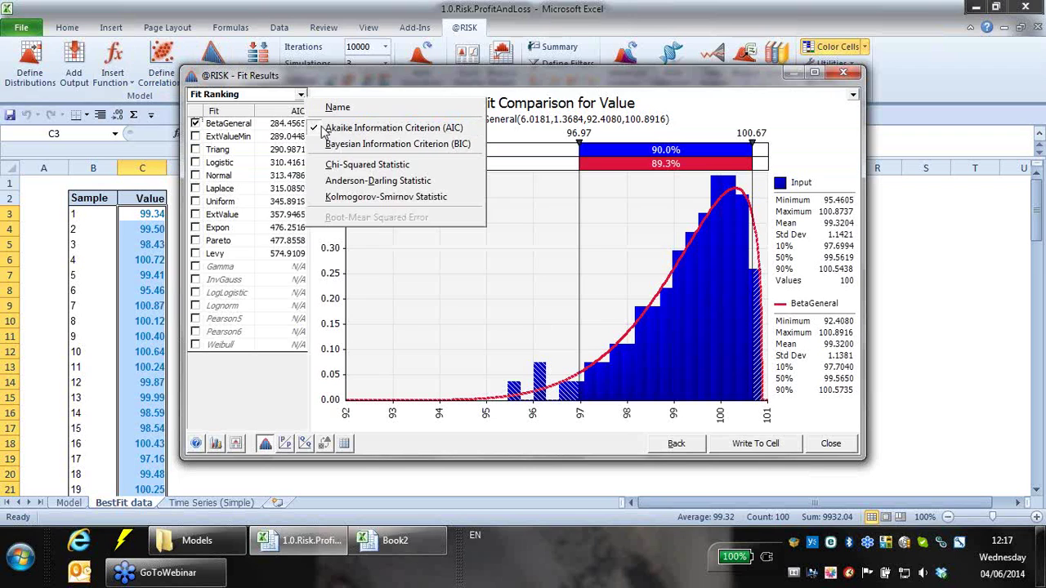
pyautogui.click(367, 164)
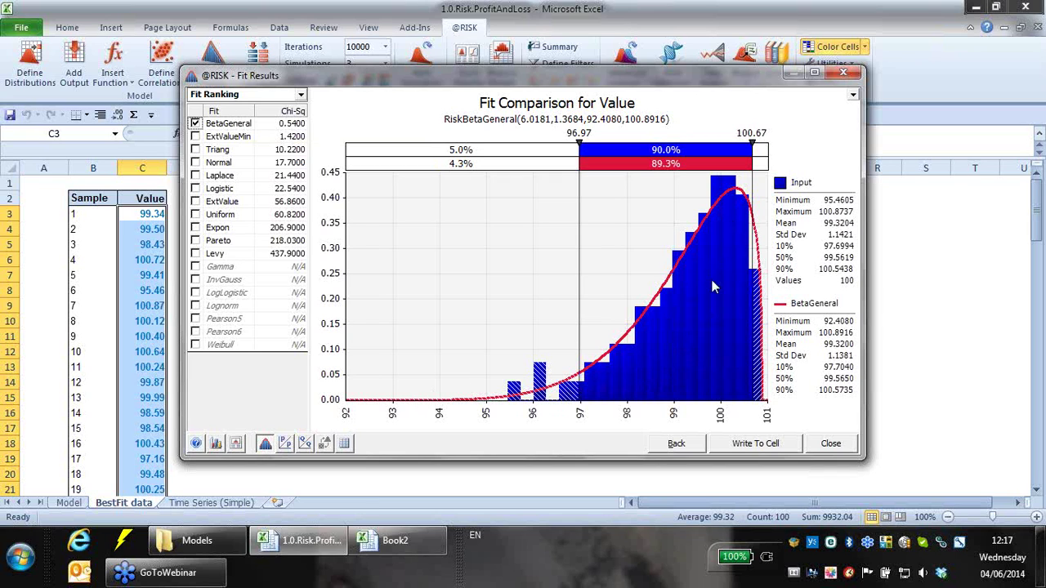
pyautogui.moveTo(234, 122)
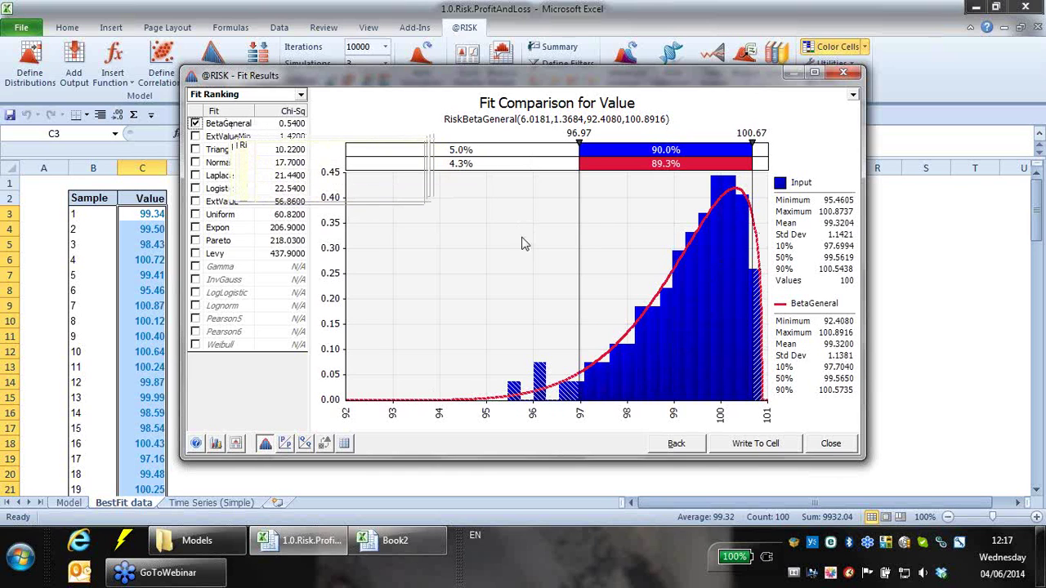
pyautogui.click(195, 123)
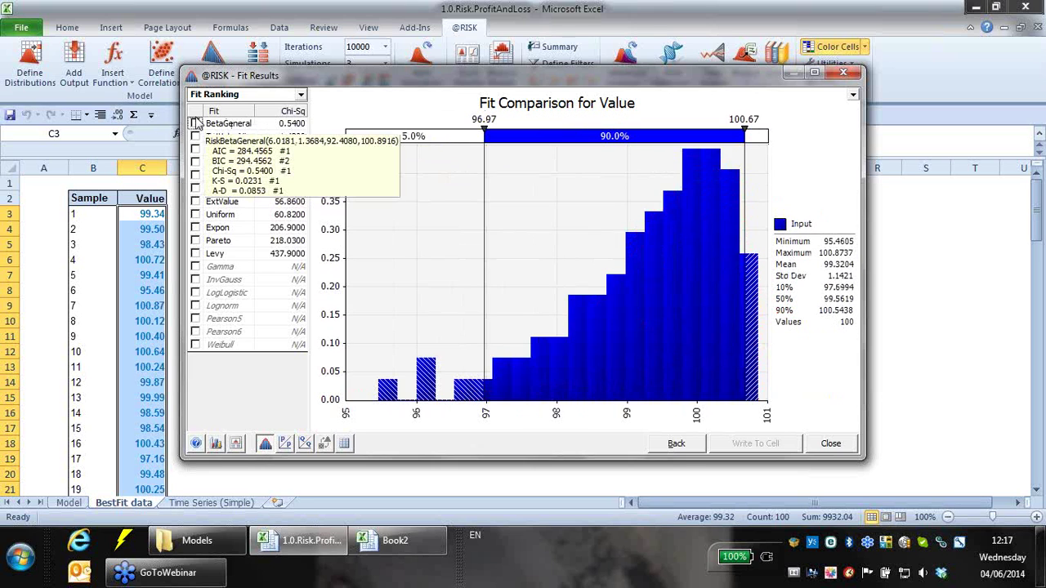
pyautogui.click(195, 162)
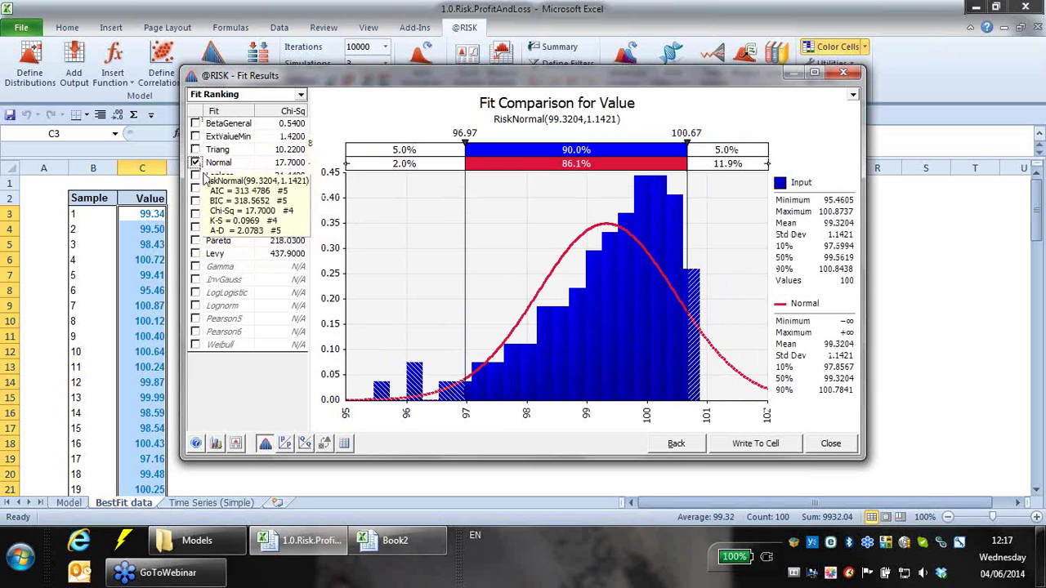
pyautogui.click(196, 148)
pyautogui.click(196, 174)
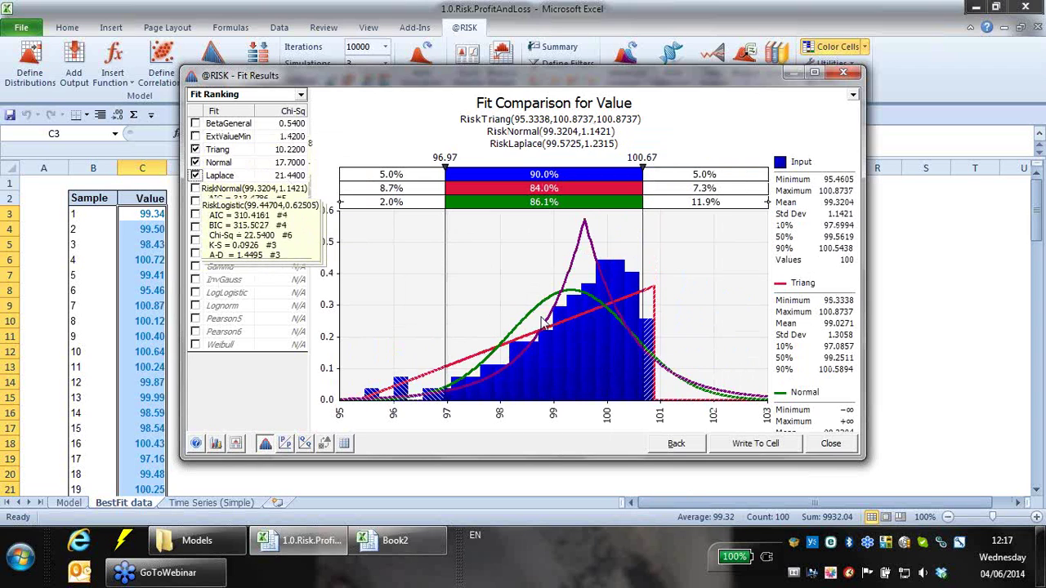
# - Remove the Normal, Triang and Laplace overlays, restore BetaGeneral, and write it to a cell
pyautogui.click(195, 149)
pyautogui.click(195, 162)
pyautogui.click(195, 175)
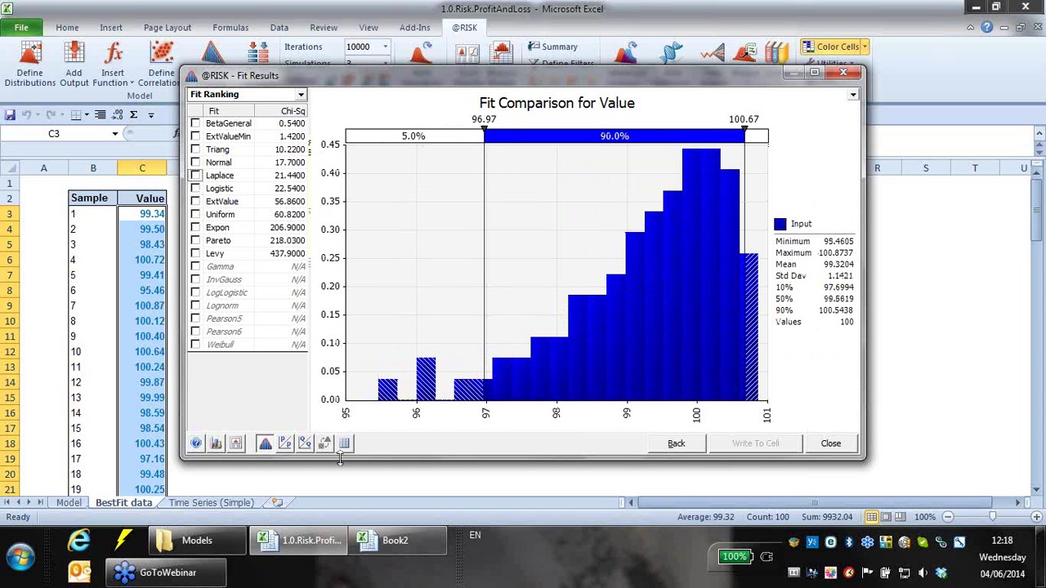
pyautogui.moveTo(274, 194)
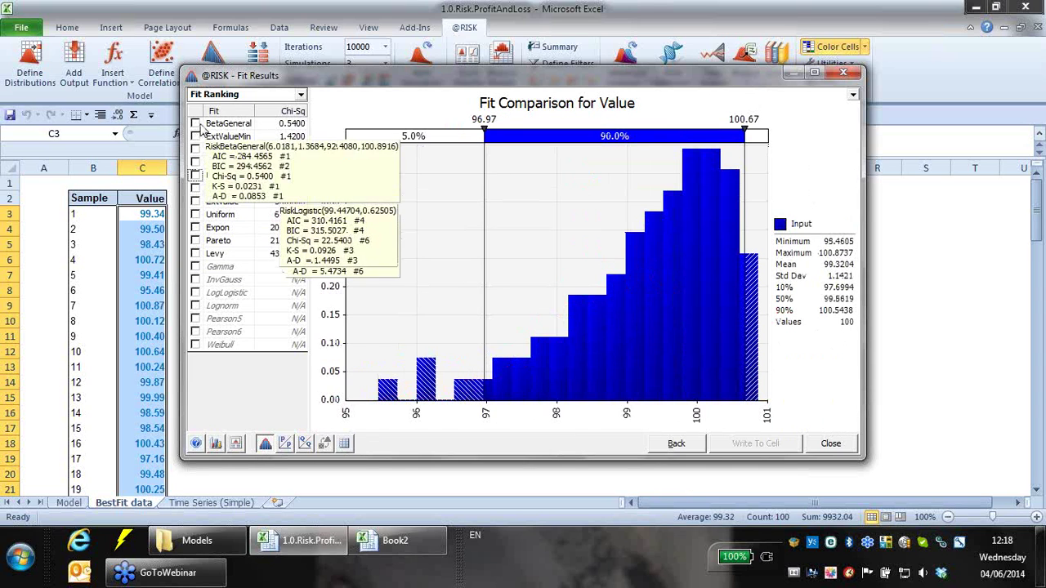
pyautogui.click(194, 122)
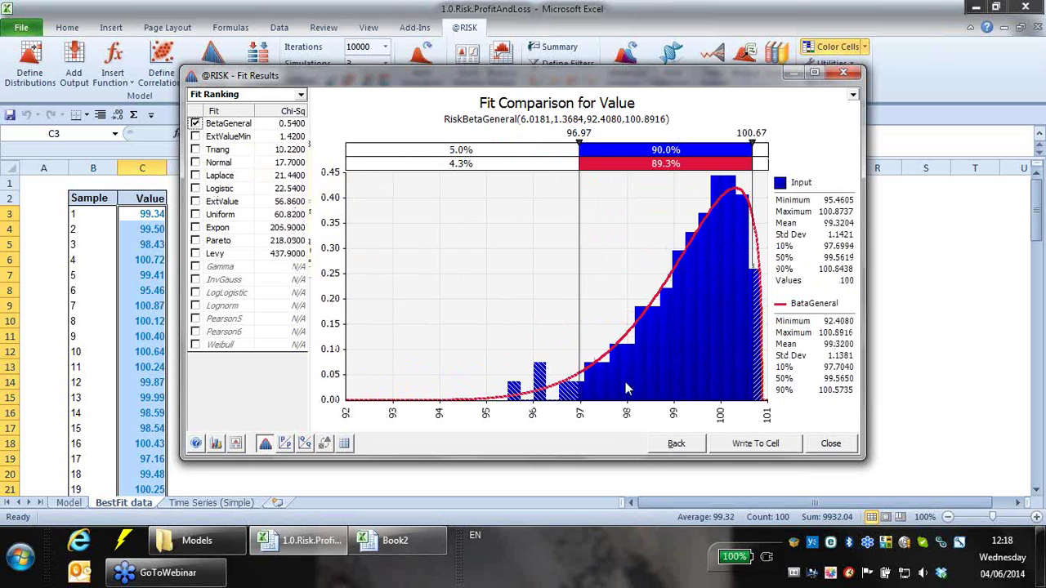
pyautogui.click(744, 444)
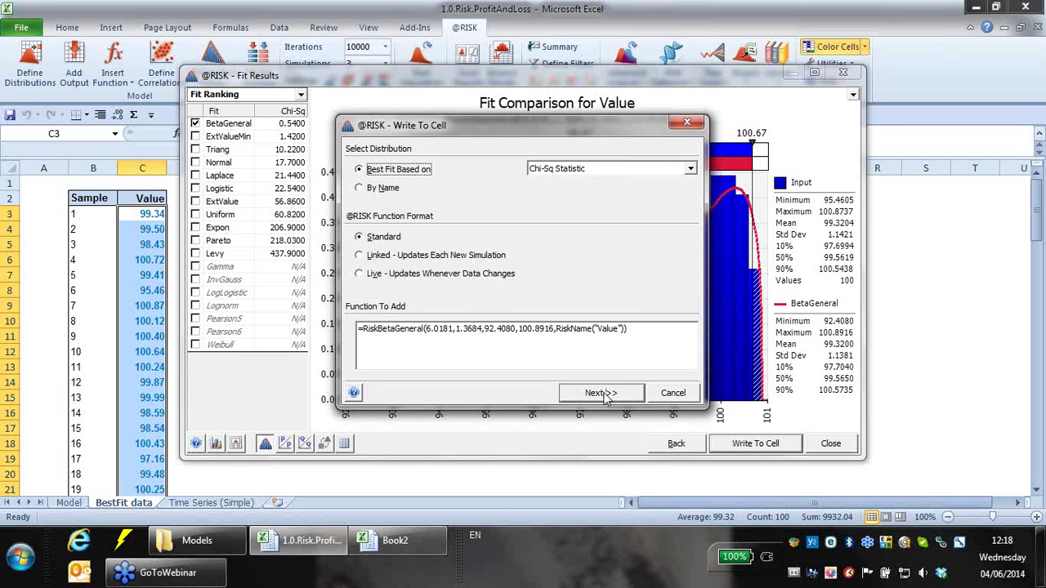
# - Write the BetaGeneral fit into cell L90 and preview its distribution definition
pyautogui.click(608, 394)
pyautogui.click(585, 290)
pyautogui.click(443, 193)
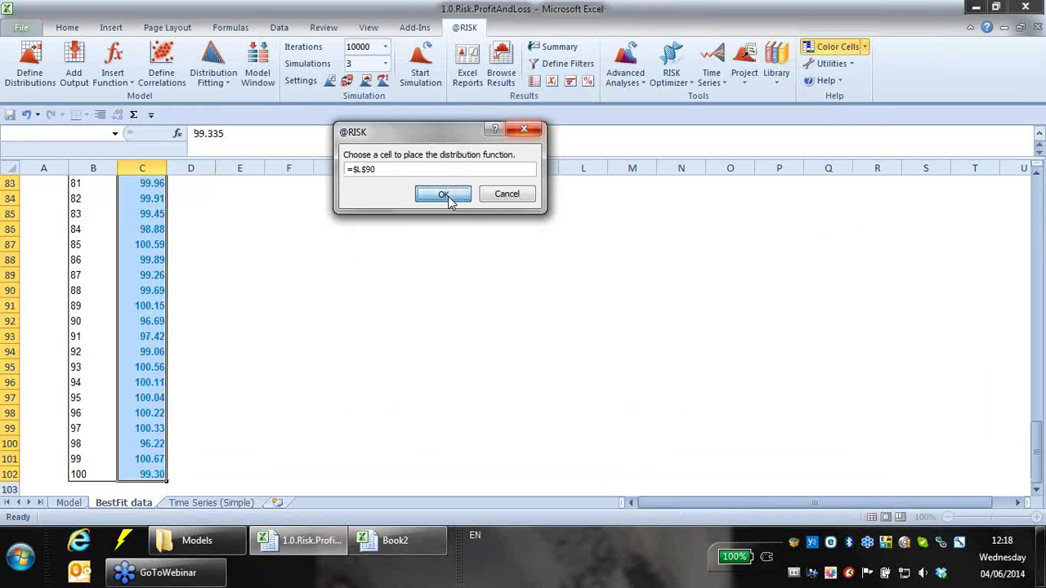
pyautogui.click(28, 72)
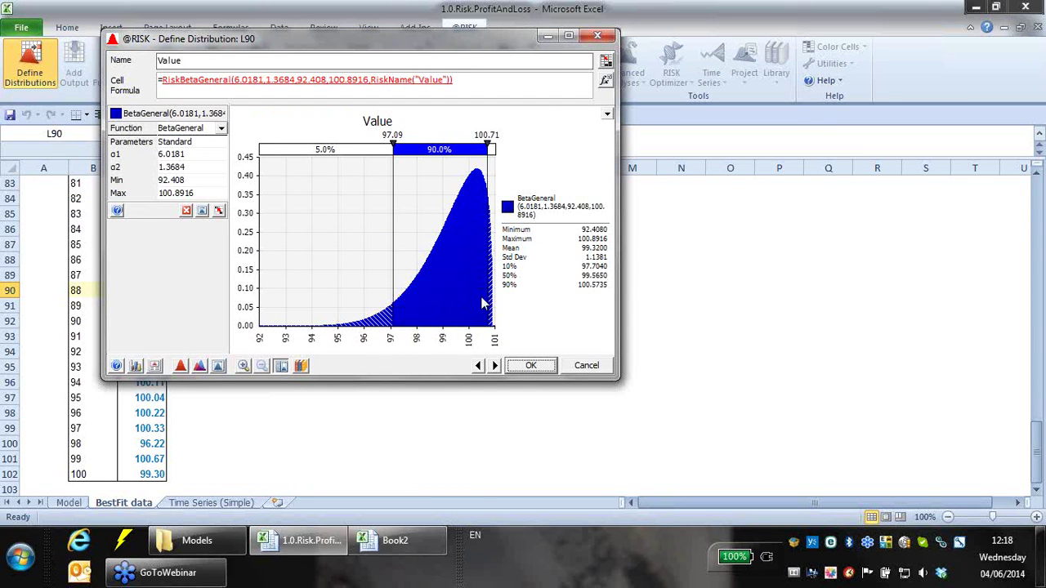
pyautogui.click(533, 367)
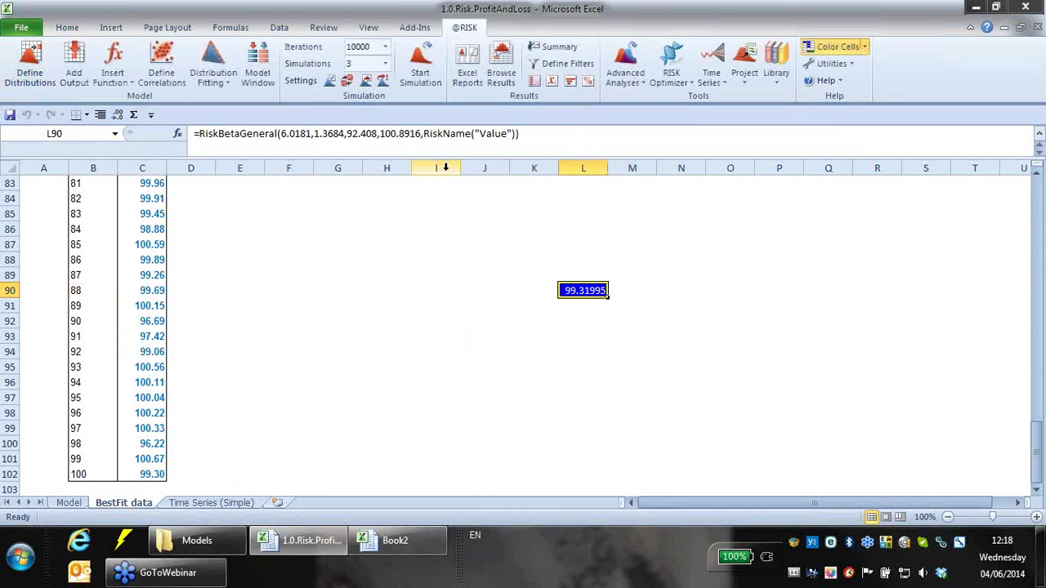
# - Turn on random sampling, recalculate L90 twice with F9, then close ProfitAndLoss without saving
pyautogui.click(347, 78)
pyautogui.press('F9')
pyautogui.press('F9')
pyautogui.press('F9')
pyautogui.press('F9')
pyautogui.press('F9')
pyautogui.press('F9')
pyautogui.press('F9')
pyautogui.press('F9')
pyautogui.press('F9')
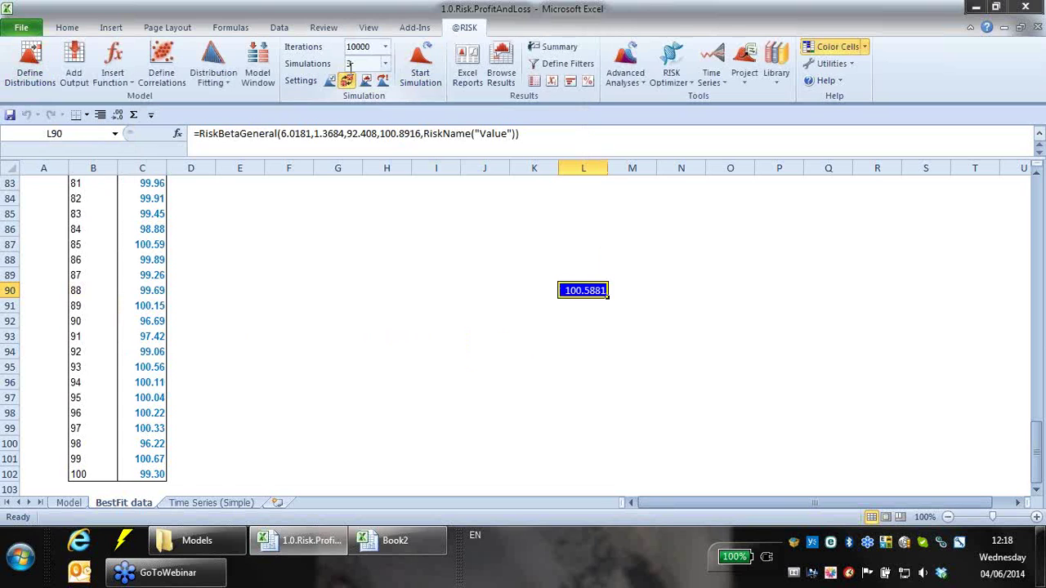
pyautogui.press('F9')
pyautogui.press('F9')
pyautogui.press('F9')
pyautogui.press('F9')
pyautogui.press('F9')
pyautogui.press('F9')
pyautogui.press('F9')
pyautogui.press('F9')
pyautogui.press('F9')
pyautogui.press('F9')
pyautogui.press('F9')
pyautogui.press('F9')
pyautogui.press('F9')
pyautogui.press('F9')
pyautogui.press('F9')
pyautogui.press('F9')
pyautogui.press('F9')
pyautogui.press('F9')
pyautogui.press('F9')
pyautogui.press('F9')
pyautogui.press('F9')
pyautogui.press('F9')
pyautogui.press('F9')
pyautogui.press('F9')
pyautogui.press('F9')
pyautogui.press('F9')
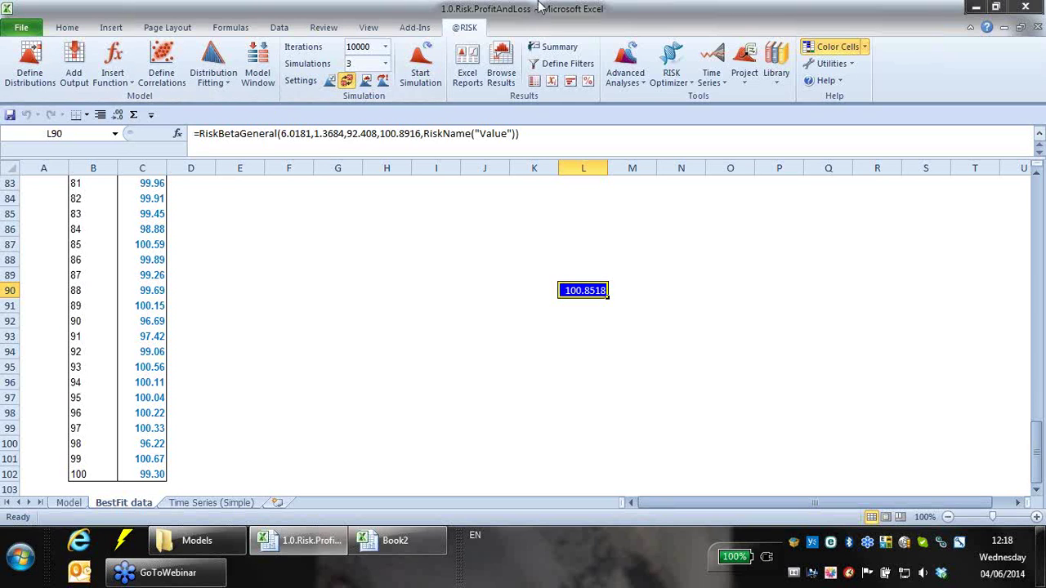
pyautogui.click(1038, 27)
pyautogui.click(520, 299)
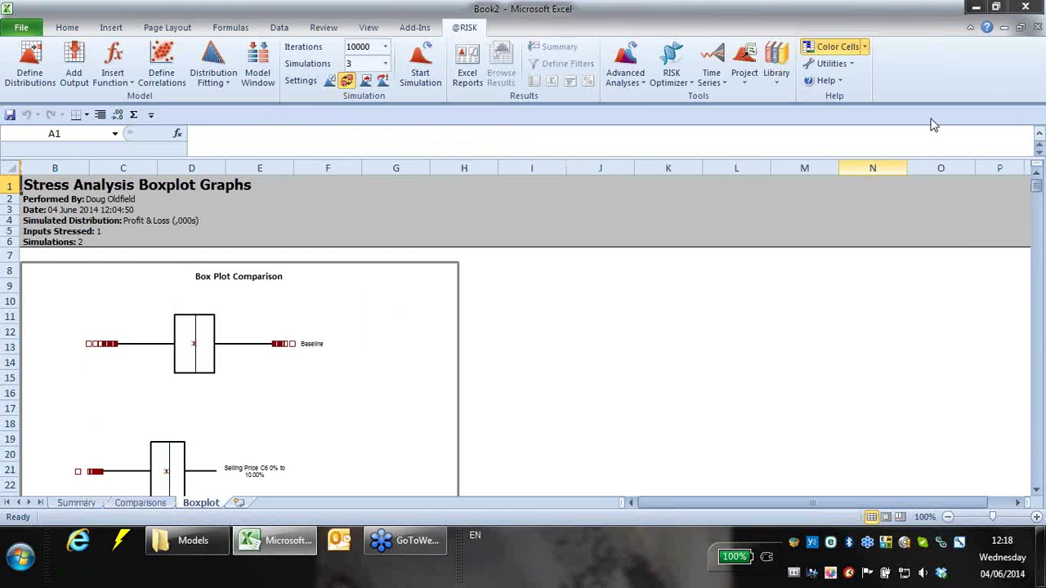
# - Close the Book2 report without saving and switch to the Models folder window
pyautogui.click(1037, 28)
pyautogui.click(527, 301)
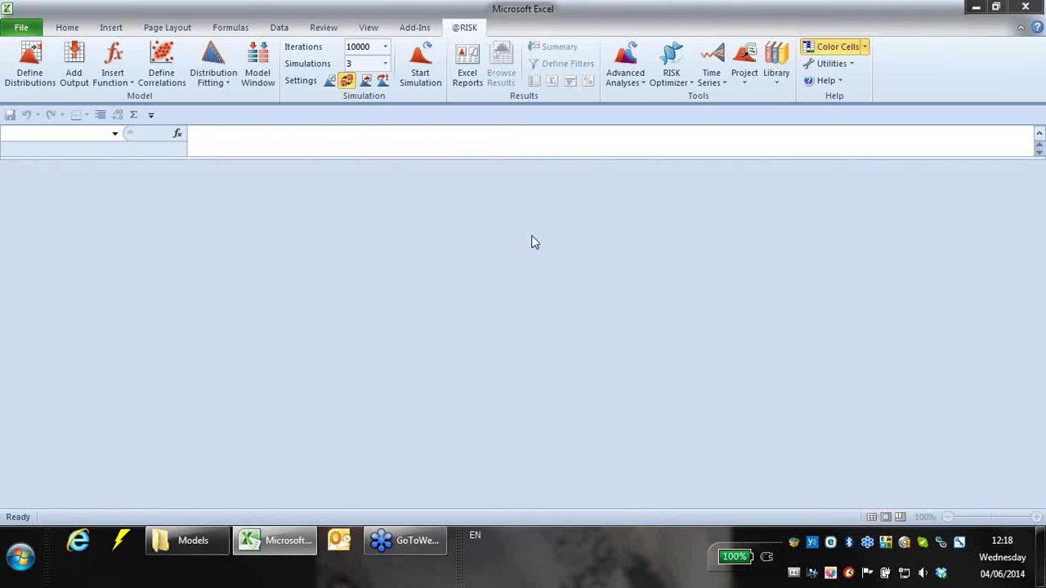
pyautogui.click(210, 545)
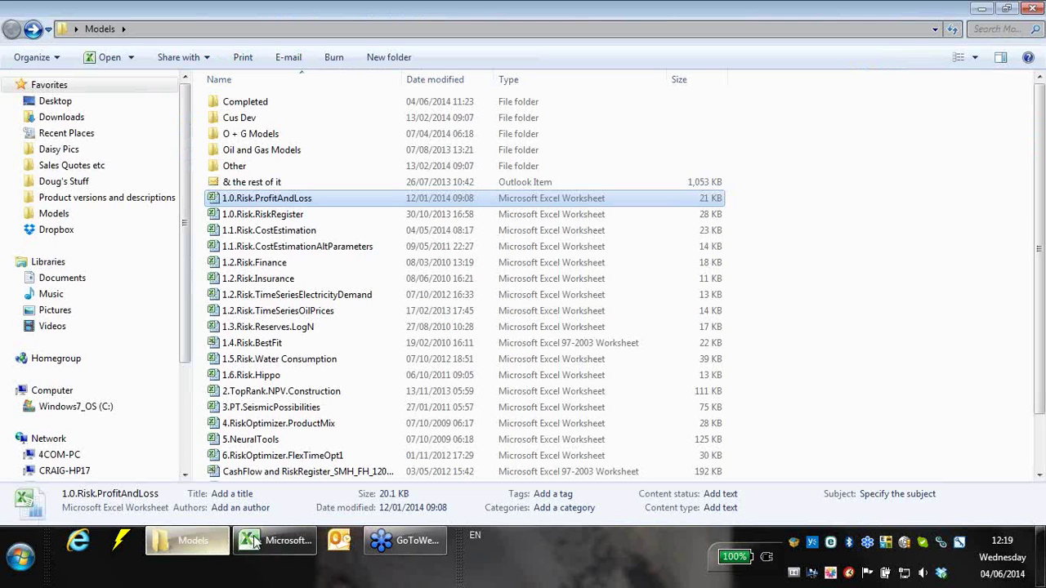
# - Open the Completed folder and launch the 1.0.Risk.RiskRegisterCompleted workbook
pyautogui.doubleClick(290, 101)
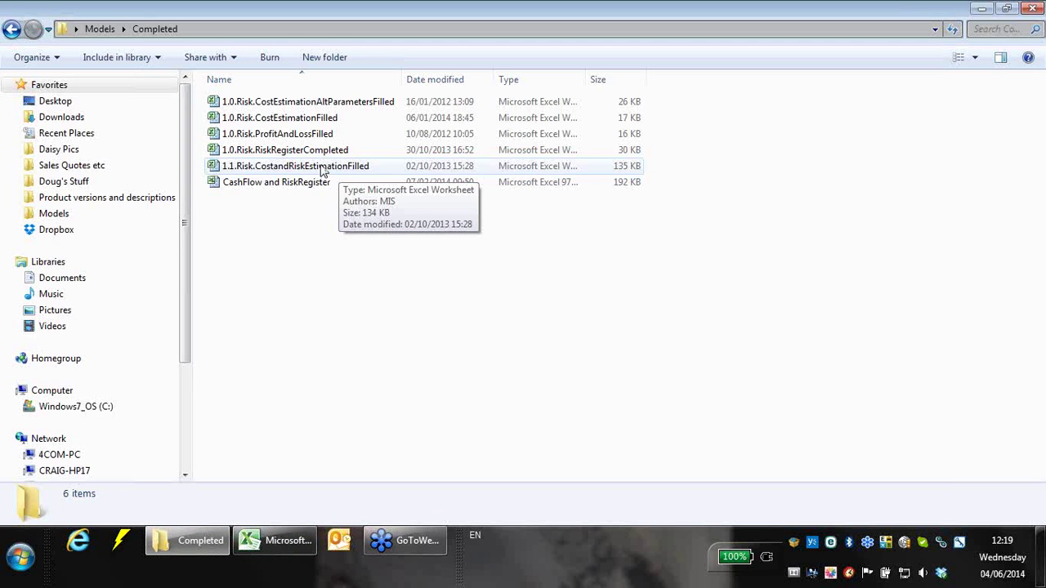
pyautogui.click(304, 156)
pyautogui.doubleClick(304, 155)
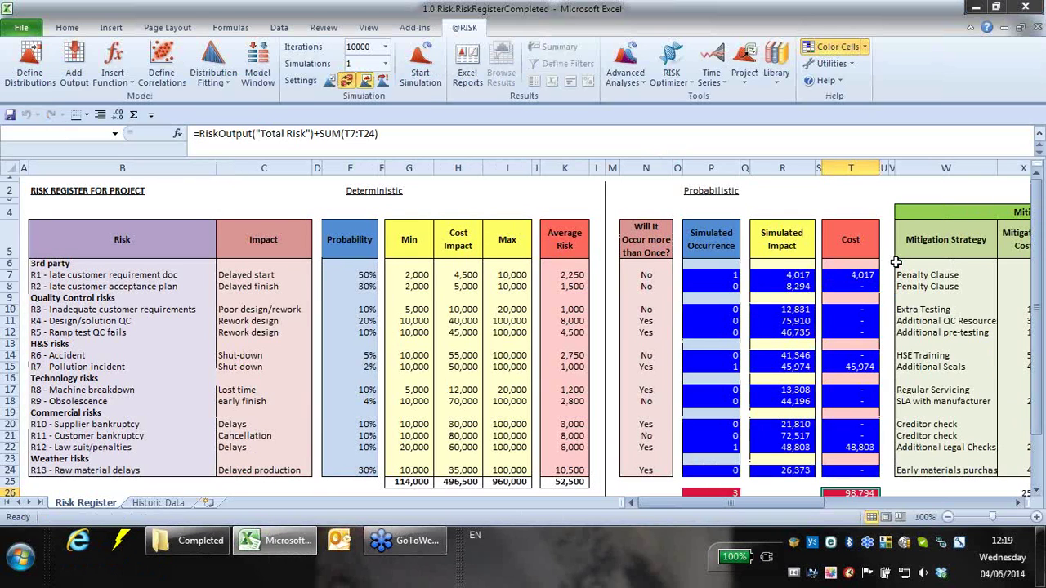
# - Launch Internet Explorer to the Palisade home page
pyautogui.click(79, 542)
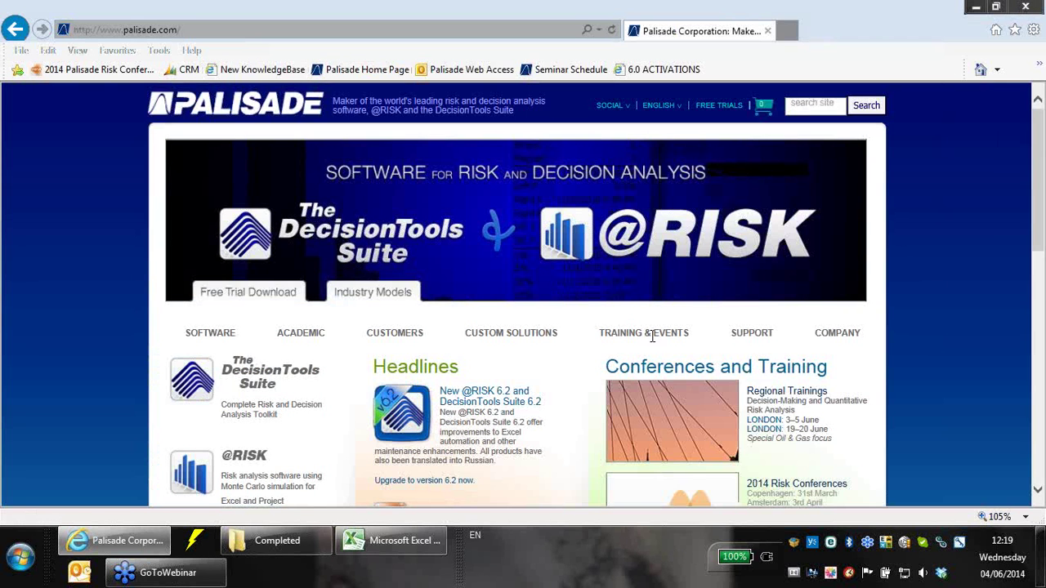
# - Go to Training & Events > Free Webcasts > Archived Webcasts on palisade.com
pyautogui.moveTo(635, 341)
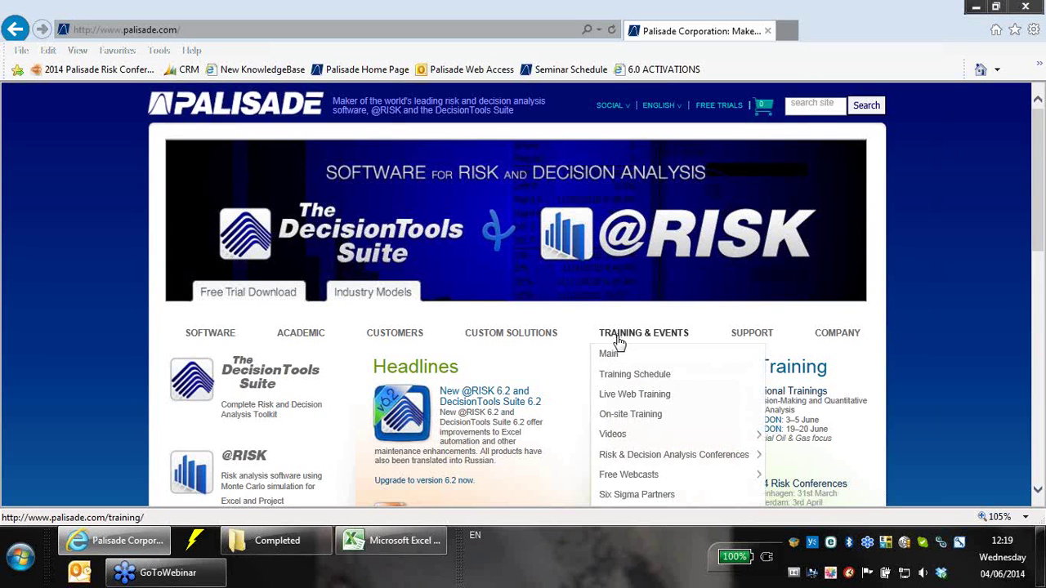
pyautogui.scroll(-1, 643, 391)
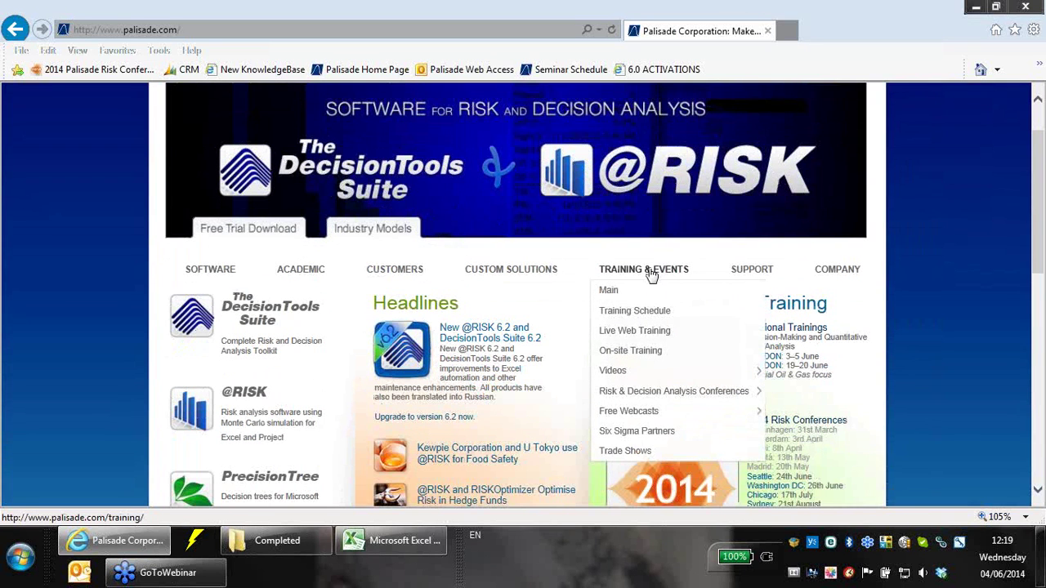
pyautogui.moveTo(678, 411)
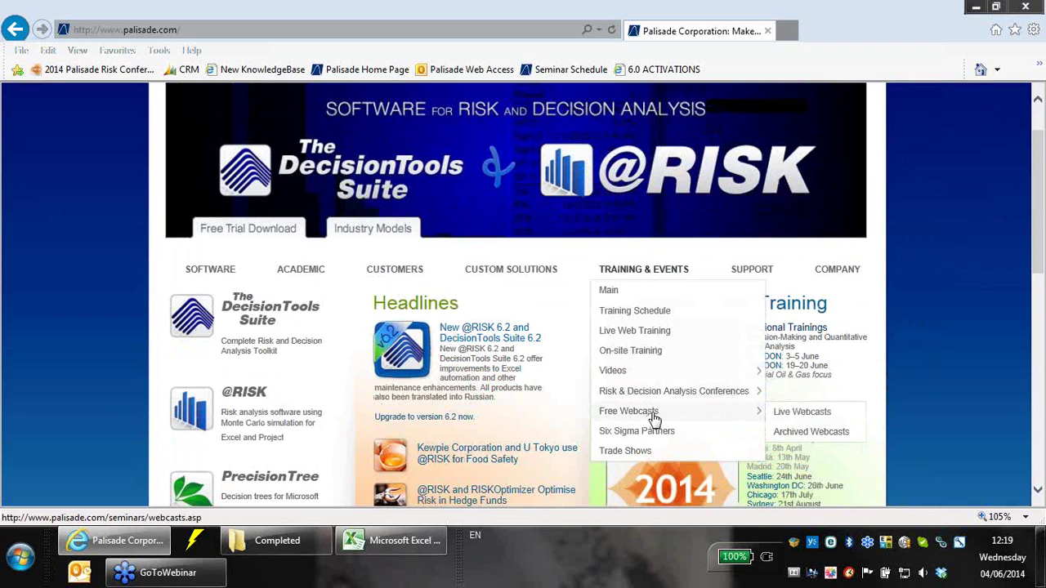
pyautogui.click(808, 441)
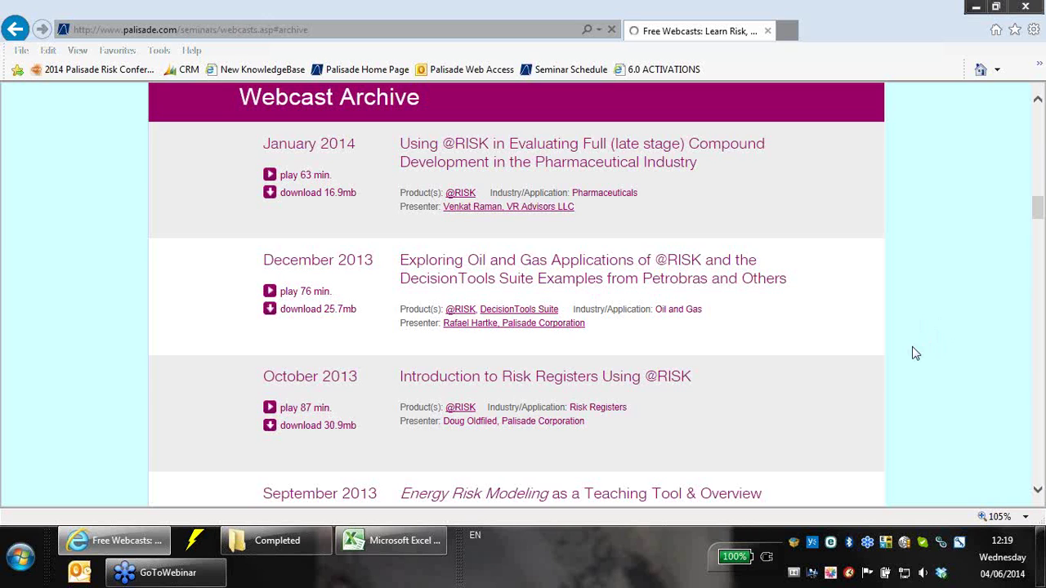
# - Browse the archived webcast list, including the October 2013 risk register session, then return to Excel
pyautogui.scroll(1, 915, 353)
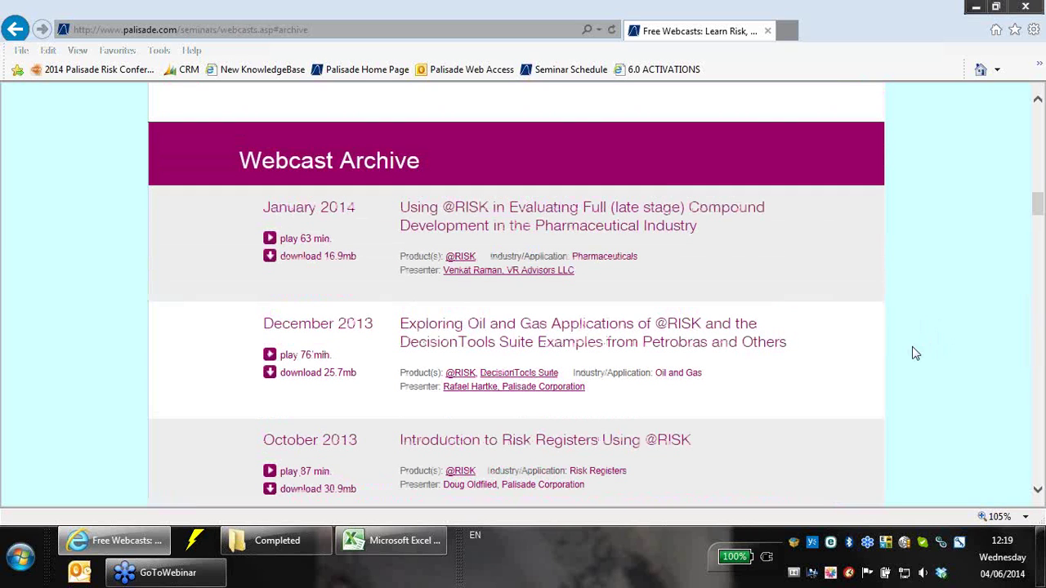
pyautogui.scroll(-3, 915, 353)
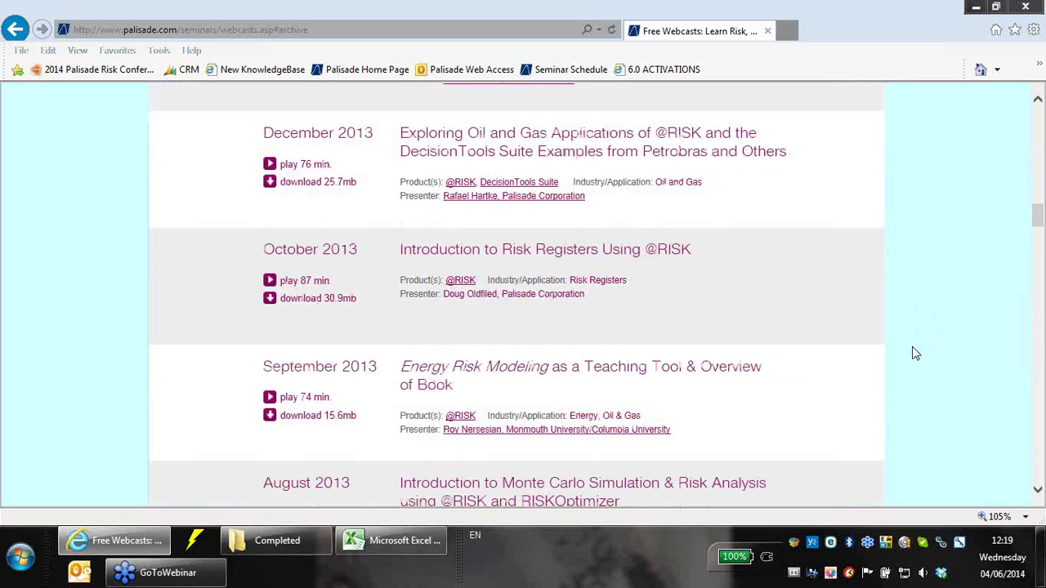
pyautogui.scroll(5, 912, 385)
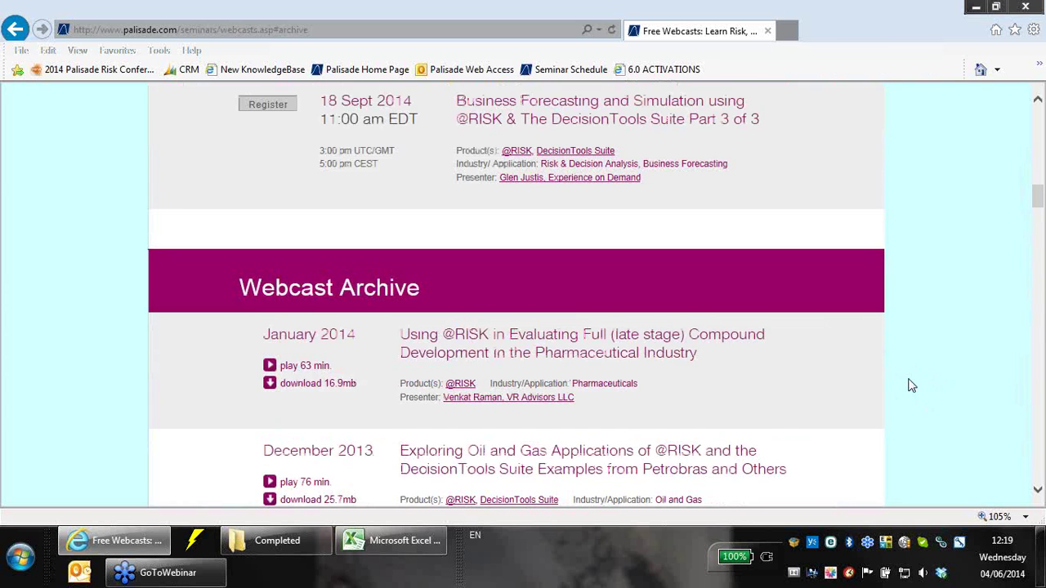
pyautogui.scroll(-3, 894, 423)
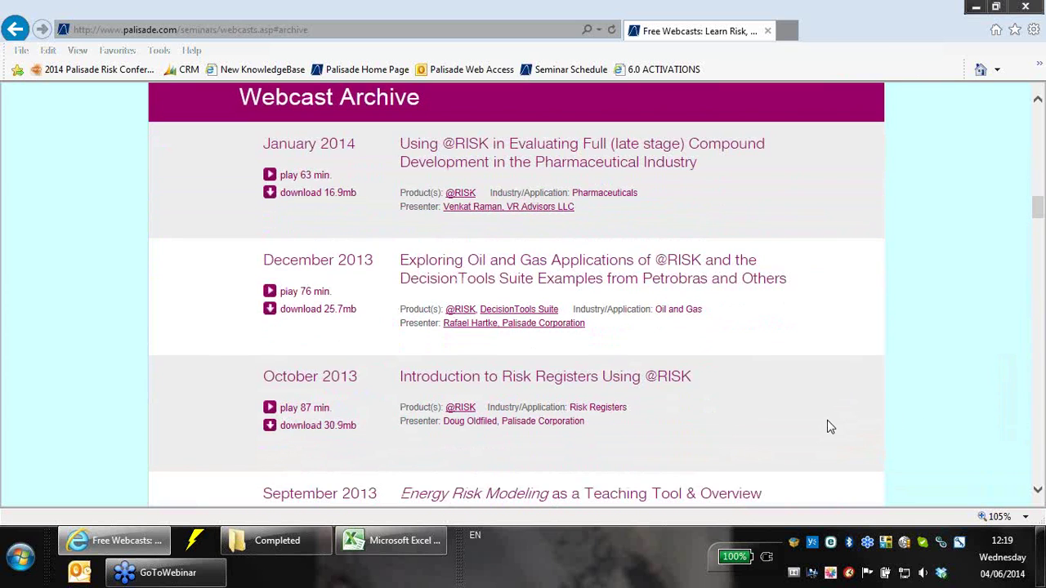
pyautogui.scroll(-1, 670, 411)
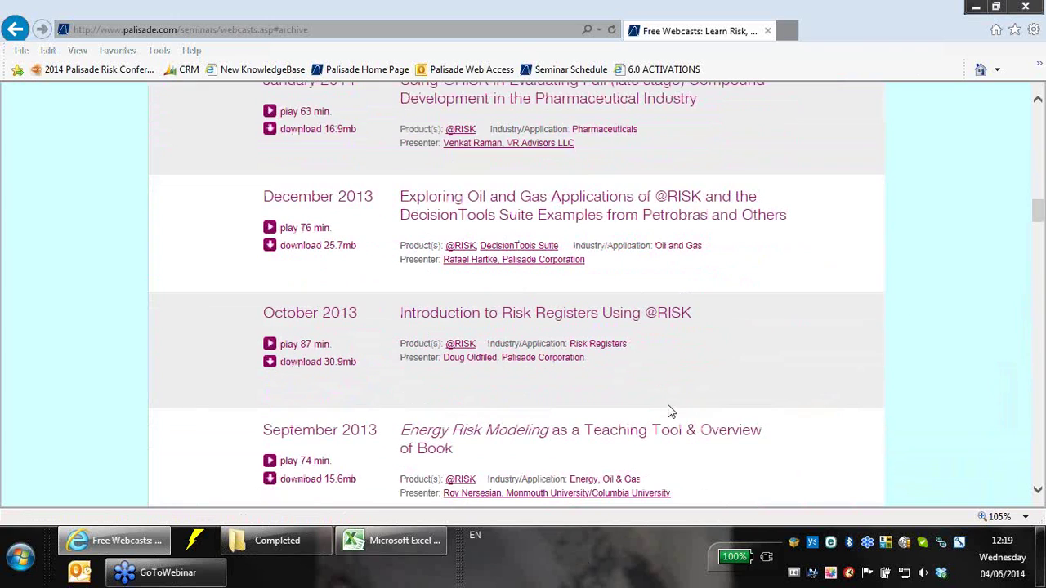
pyautogui.scroll(-1, 550, 450)
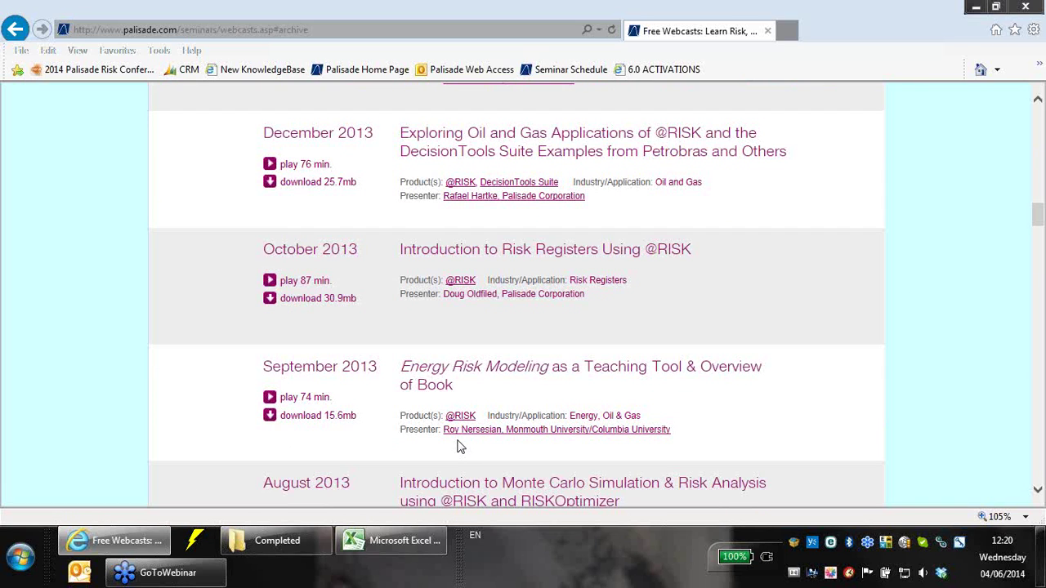
pyautogui.scroll(1, 692, 441)
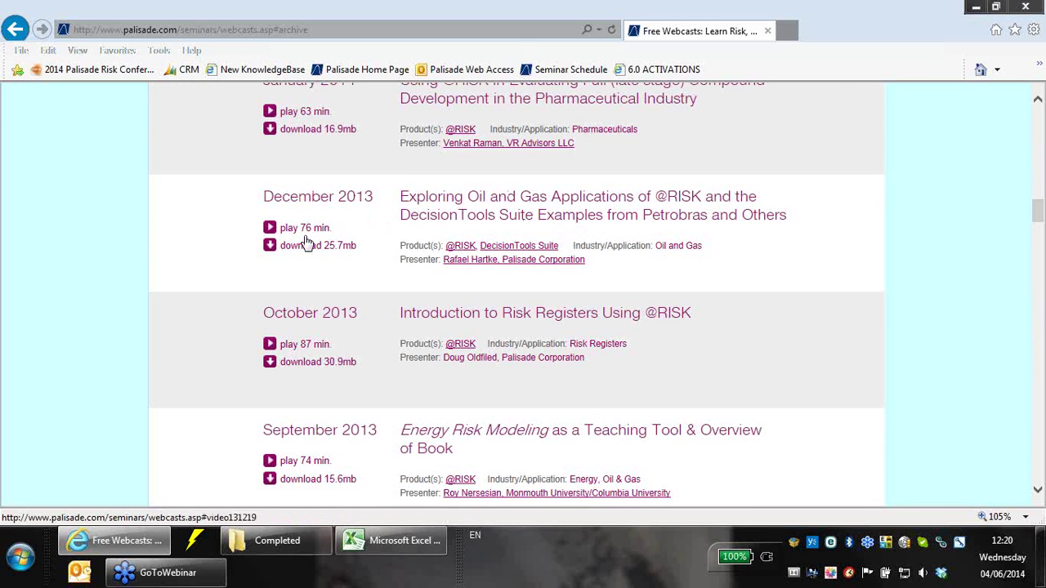
pyautogui.scroll(-1, 903, 368)
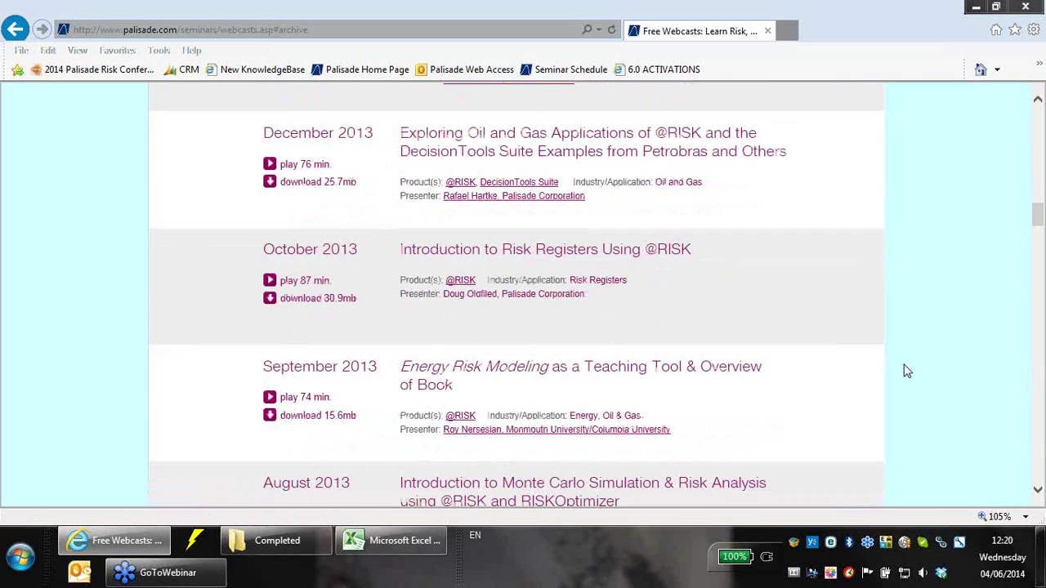
pyautogui.click(1041, 432)
pyautogui.moveTo(1041, 436); pyautogui.dragTo(1034, 217)
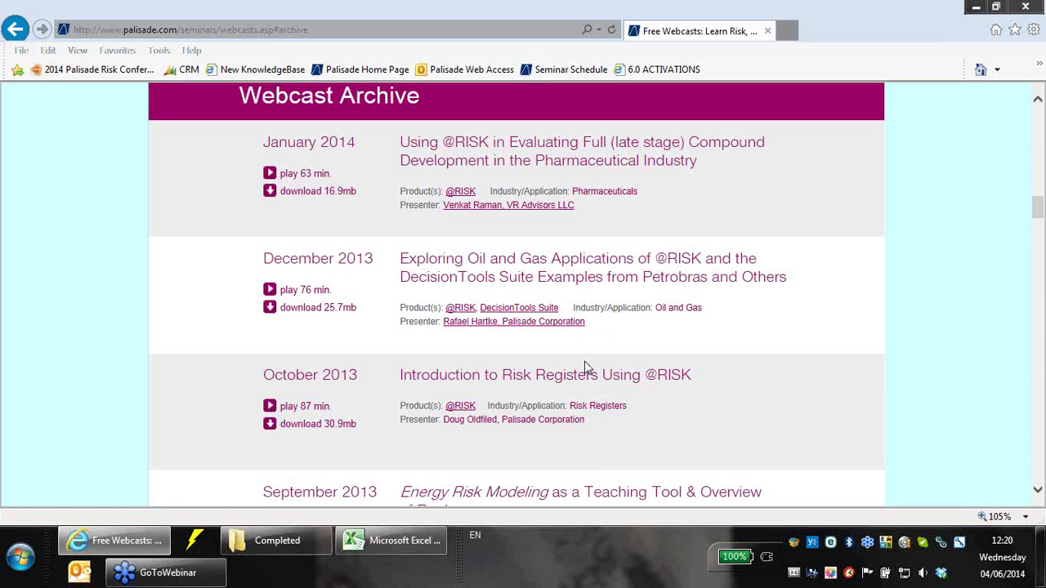
pyautogui.click(369, 539)
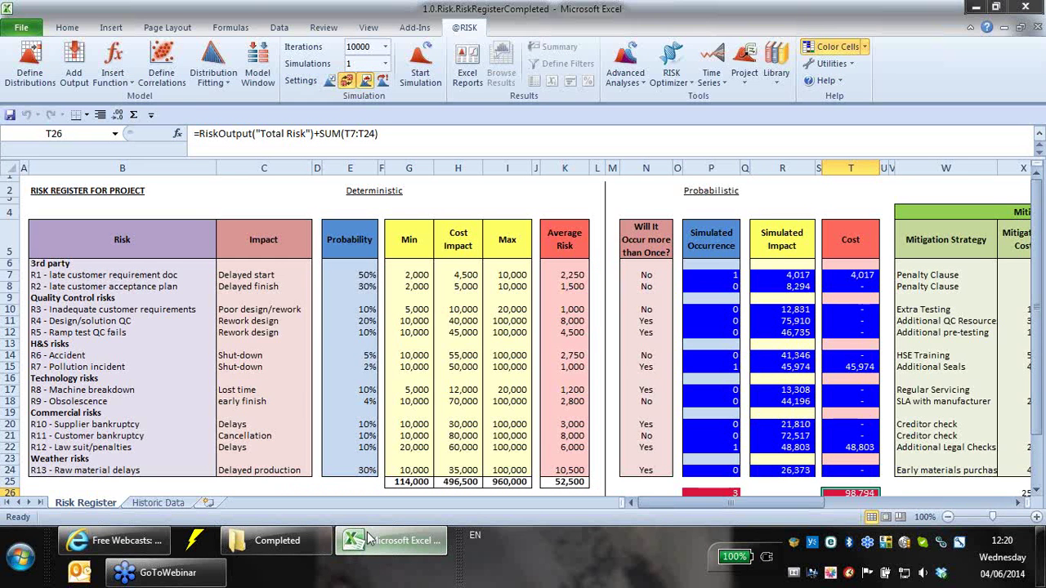
pyautogui.click(726, 280)
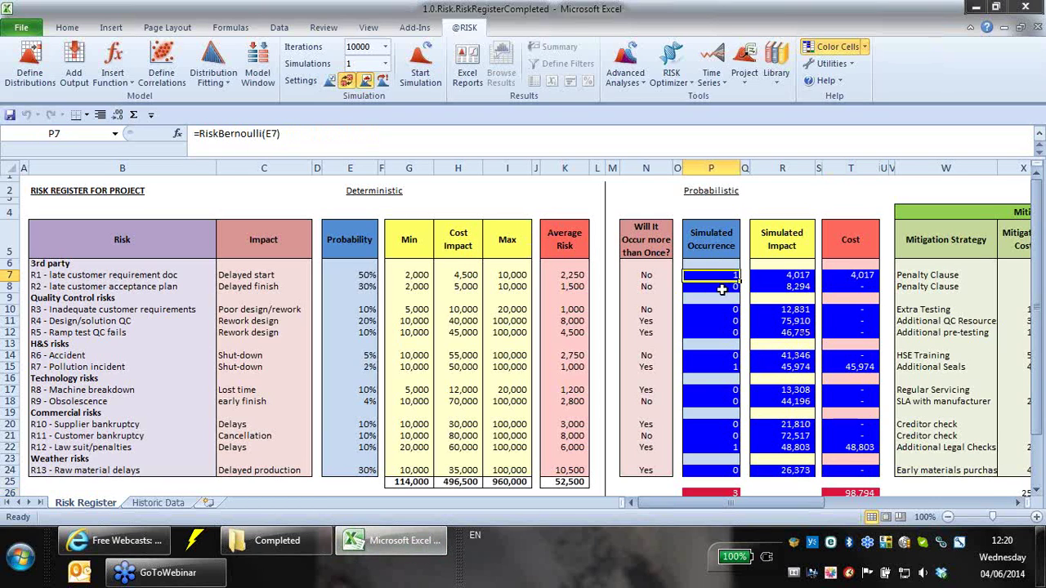
pyautogui.click(725, 286)
pyautogui.click(719, 277)
pyautogui.click(274, 200)
pyautogui.click(272, 188)
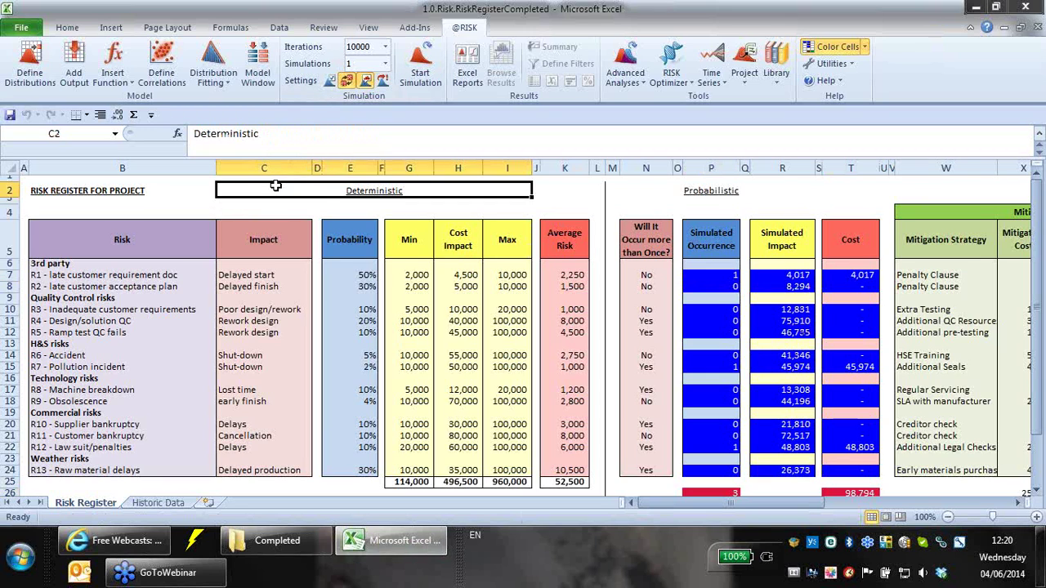
pyautogui.click(535, 189)
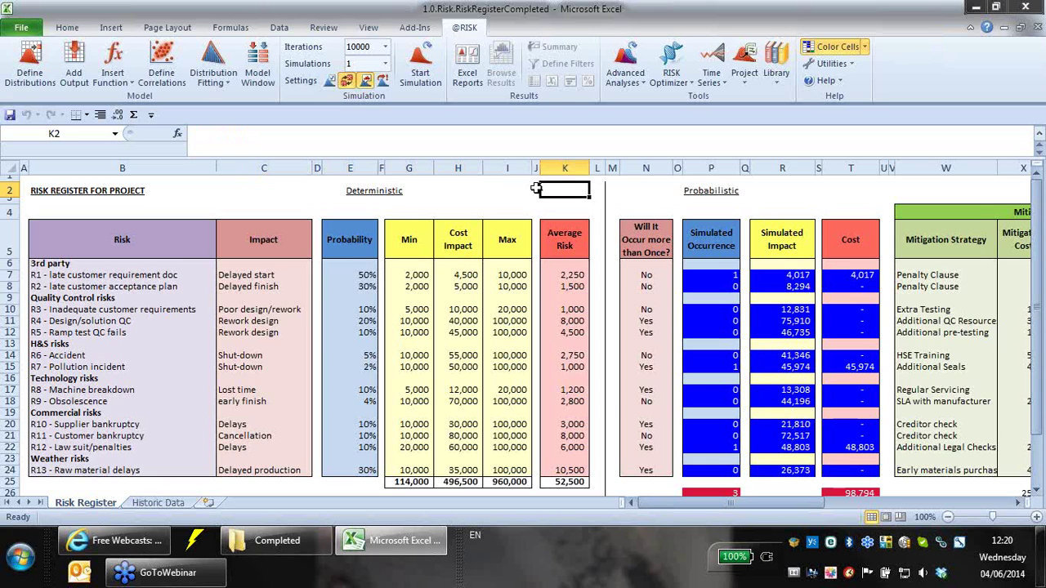
pyautogui.moveTo(135, 245); pyautogui.dragTo(150, 476)
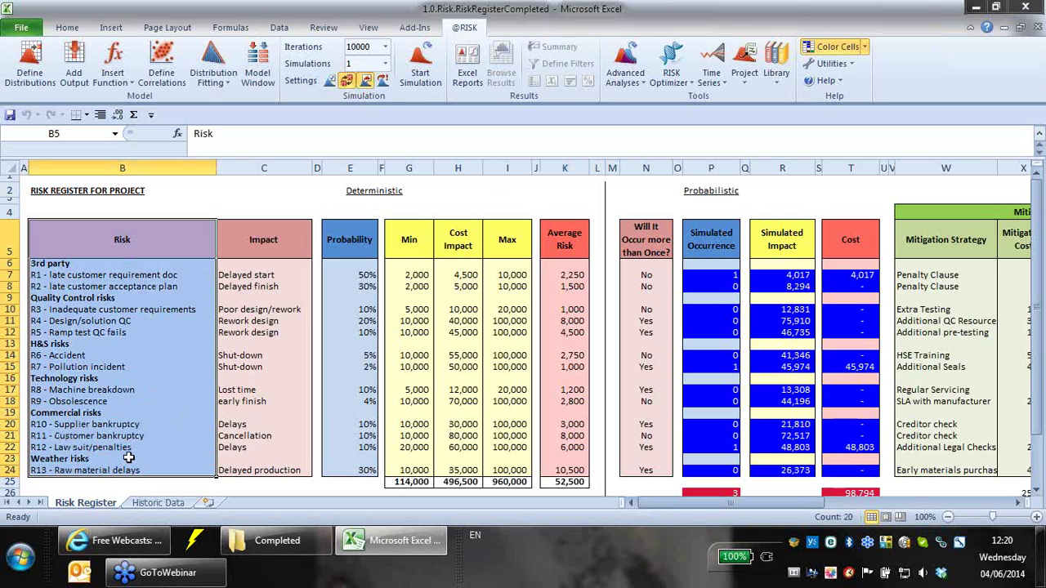
pyautogui.moveTo(286, 245); pyautogui.dragTo(306, 471)
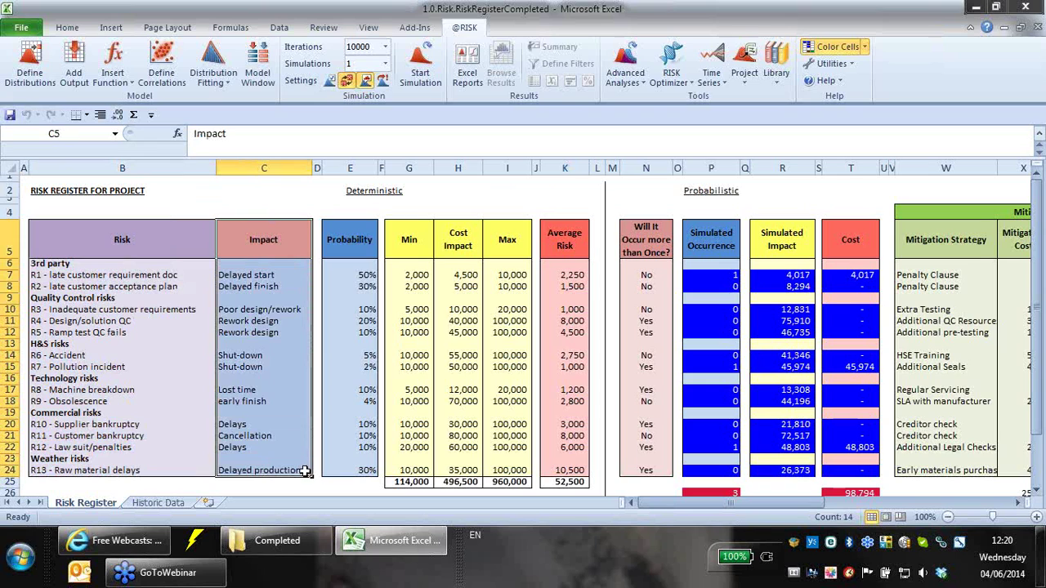
pyautogui.click(328, 275)
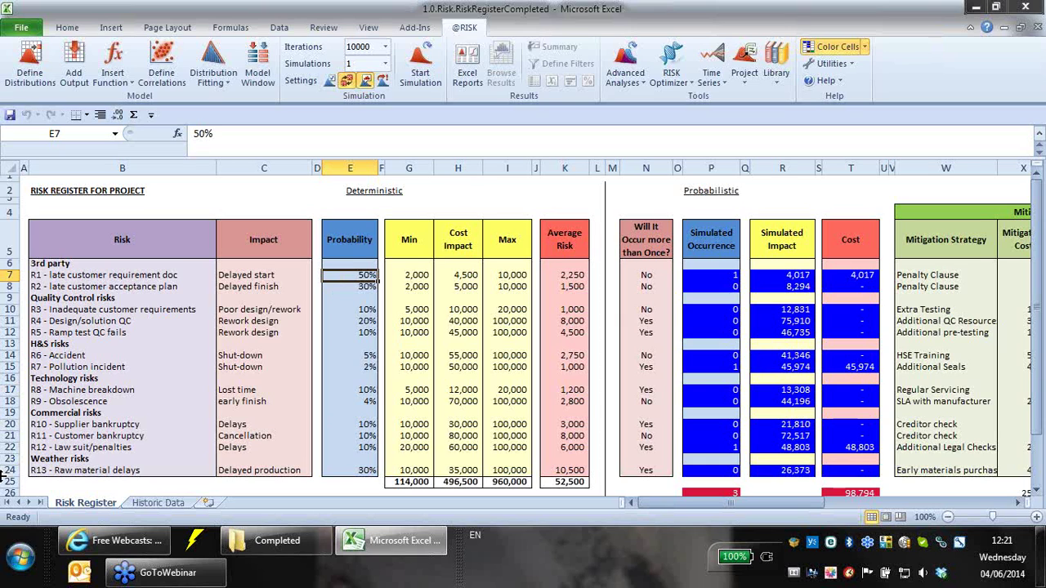
pyautogui.click(367, 403)
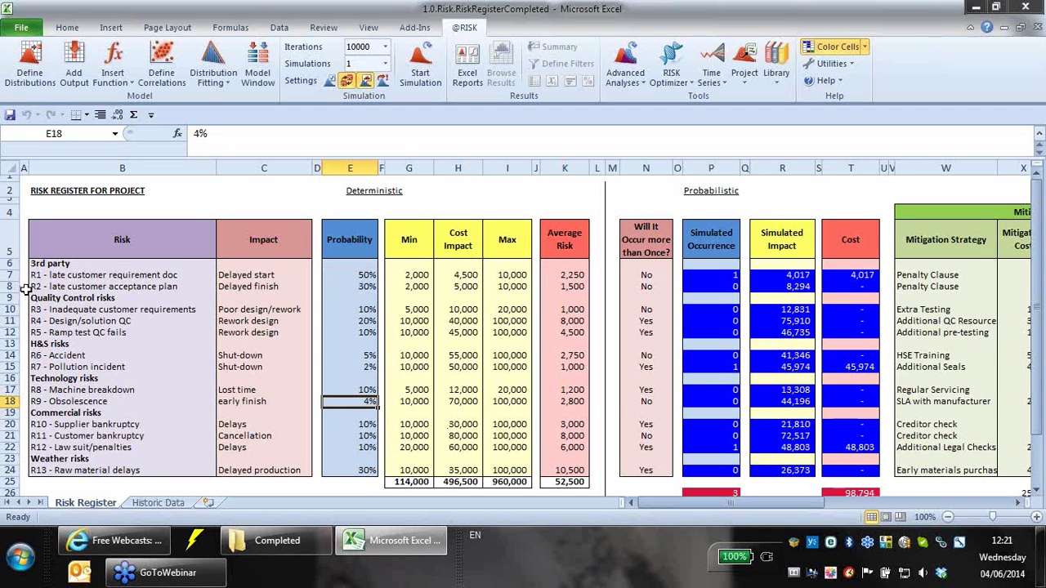
pyautogui.click(370, 367)
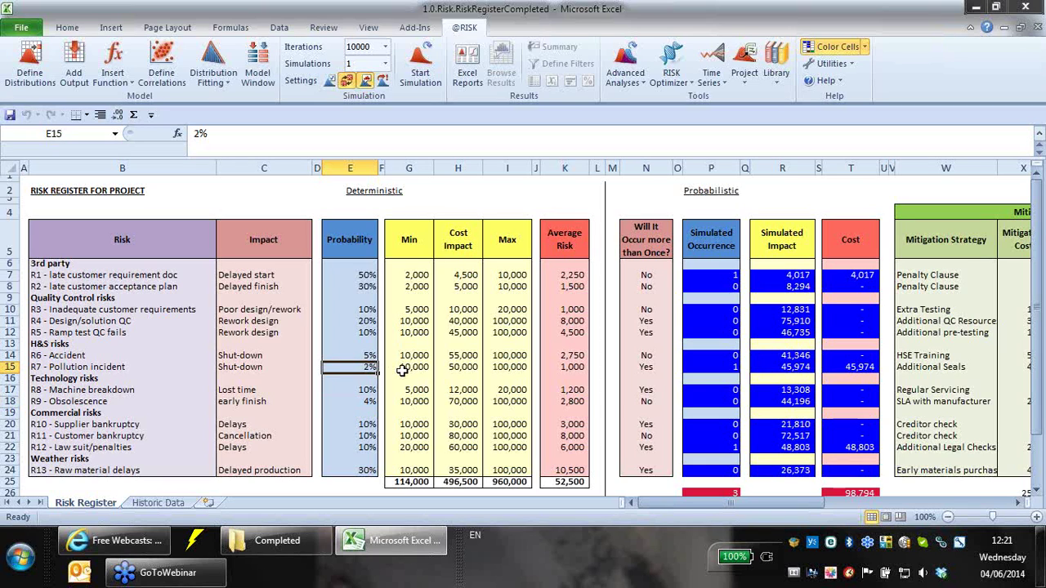
pyautogui.moveTo(355, 236); pyautogui.dragTo(345, 453)
pyautogui.moveTo(472, 245); pyautogui.dragTo(454, 474)
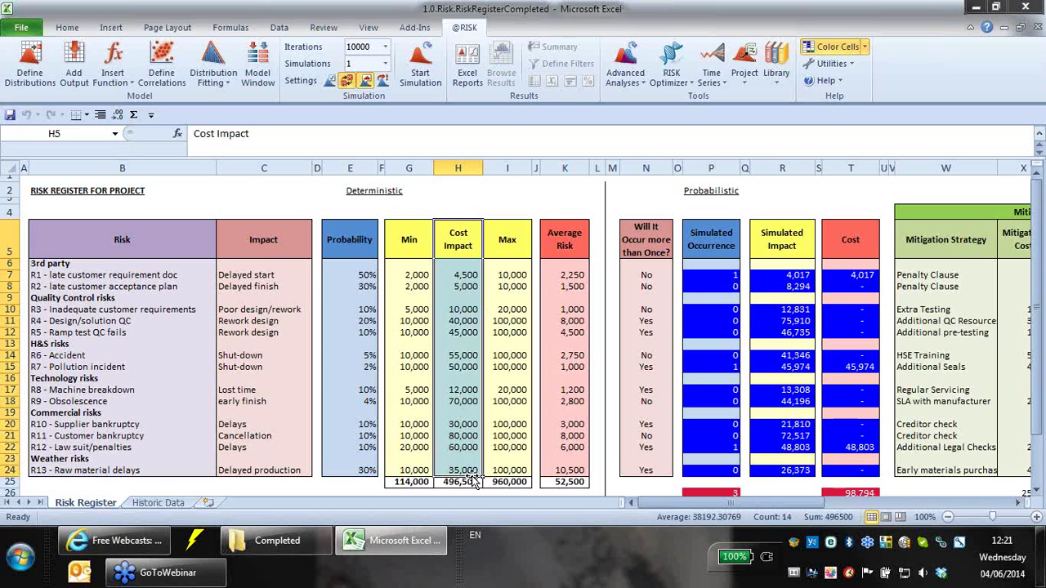
pyautogui.click(583, 241)
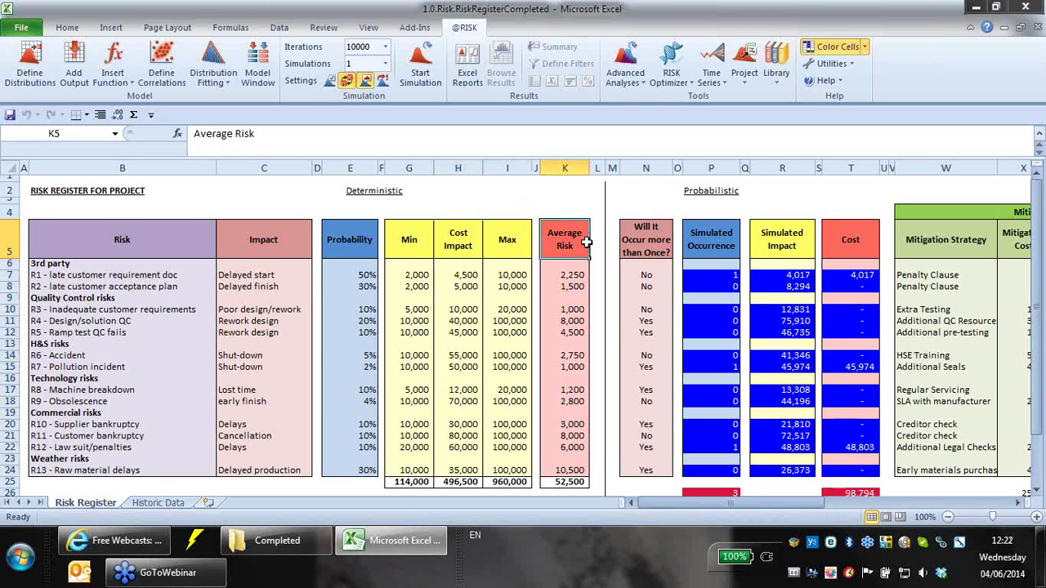
pyautogui.click(372, 276)
pyautogui.click(481, 277)
pyautogui.click(572, 276)
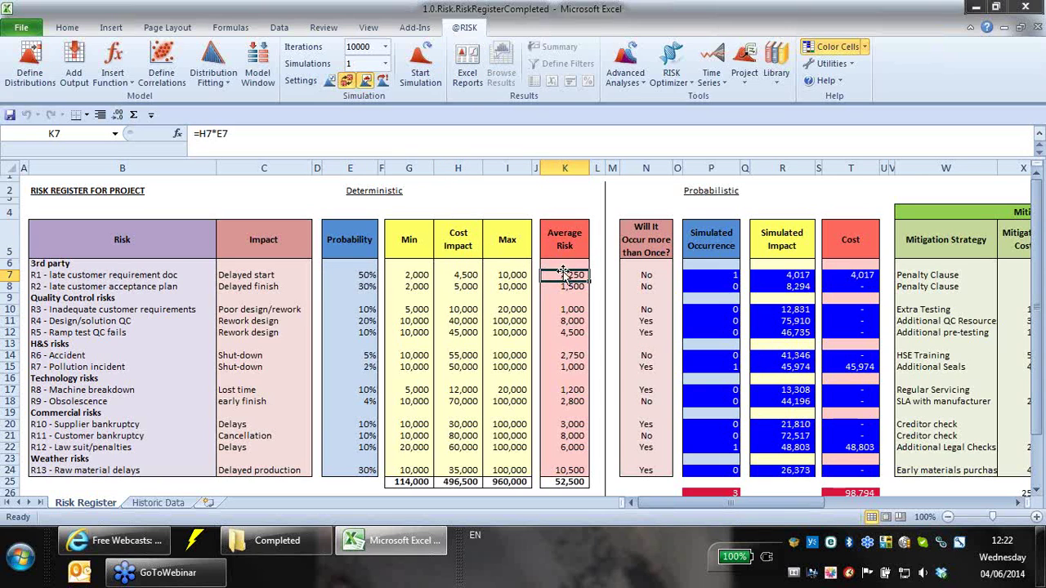
pyautogui.click(352, 273)
pyautogui.click(574, 278)
pyautogui.click(576, 481)
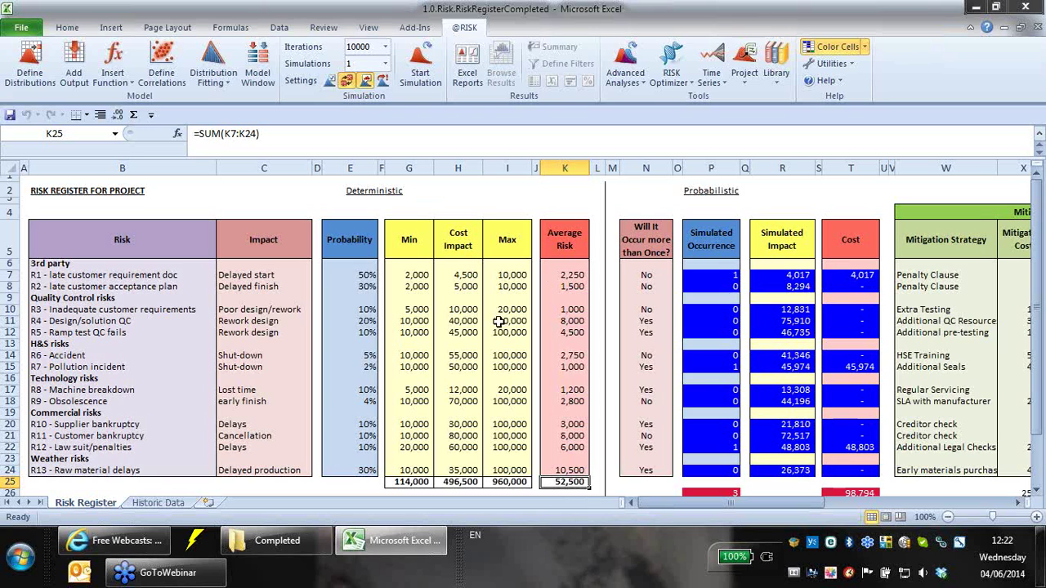
pyautogui.click(464, 355)
pyautogui.click(463, 402)
pyautogui.click(462, 447)
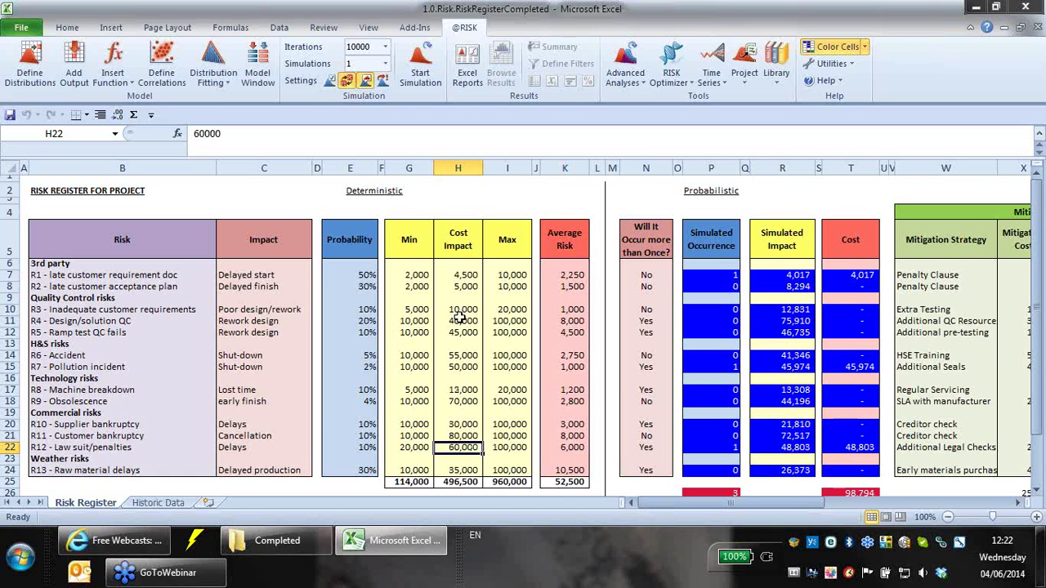
pyautogui.click(564, 482)
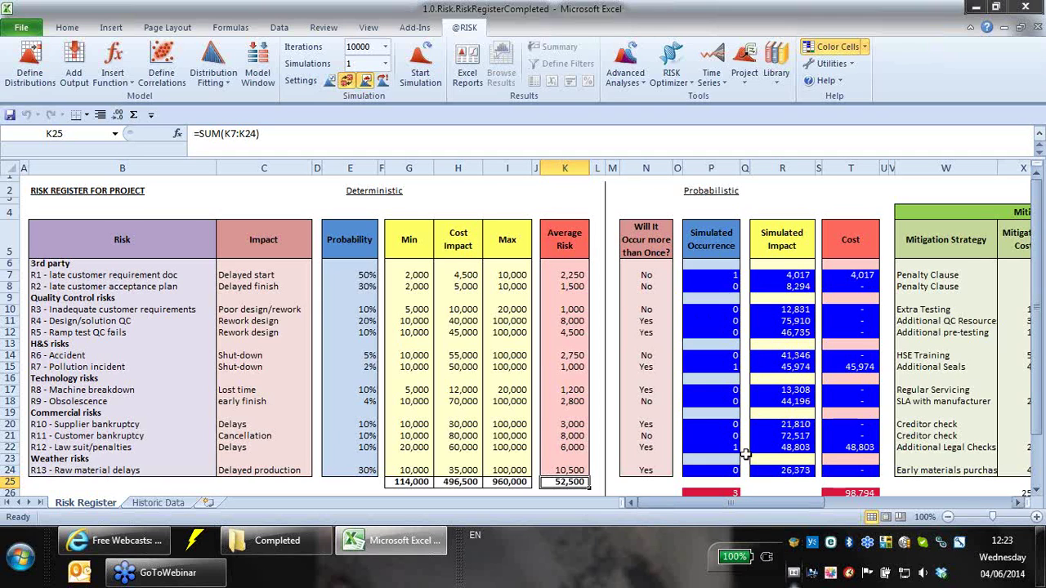
pyautogui.click(784, 274)
pyautogui.moveTo(782, 244); pyautogui.dragTo(788, 471)
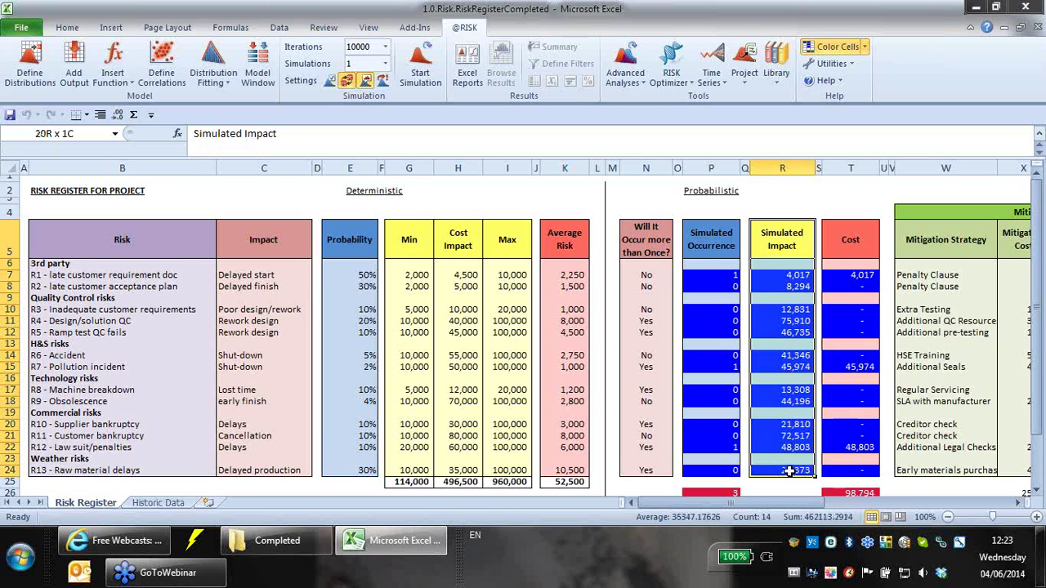
pyautogui.click(792, 276)
pyautogui.click(794, 310)
pyautogui.click(30, 61)
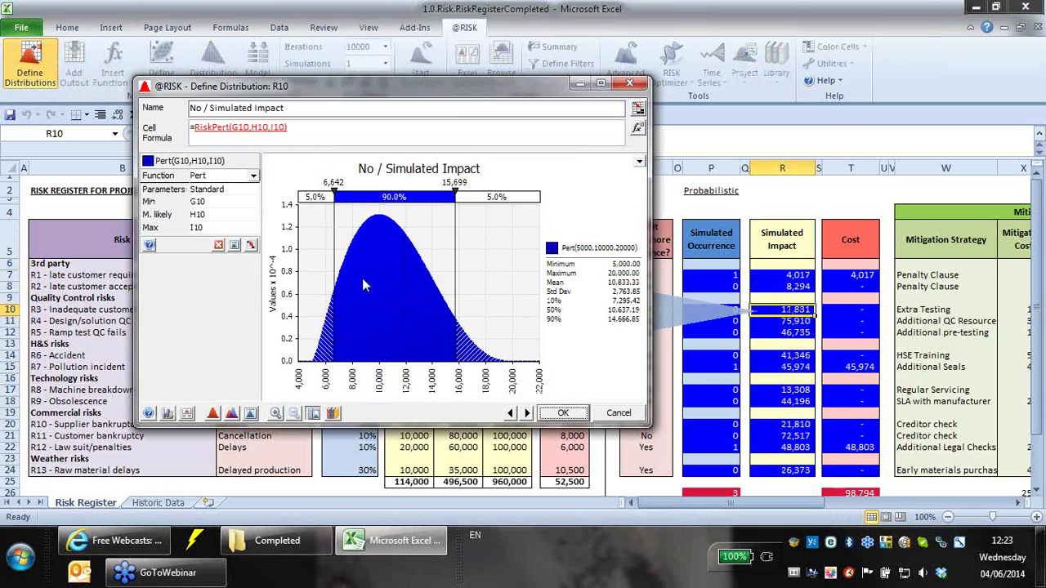
pyautogui.click(609, 413)
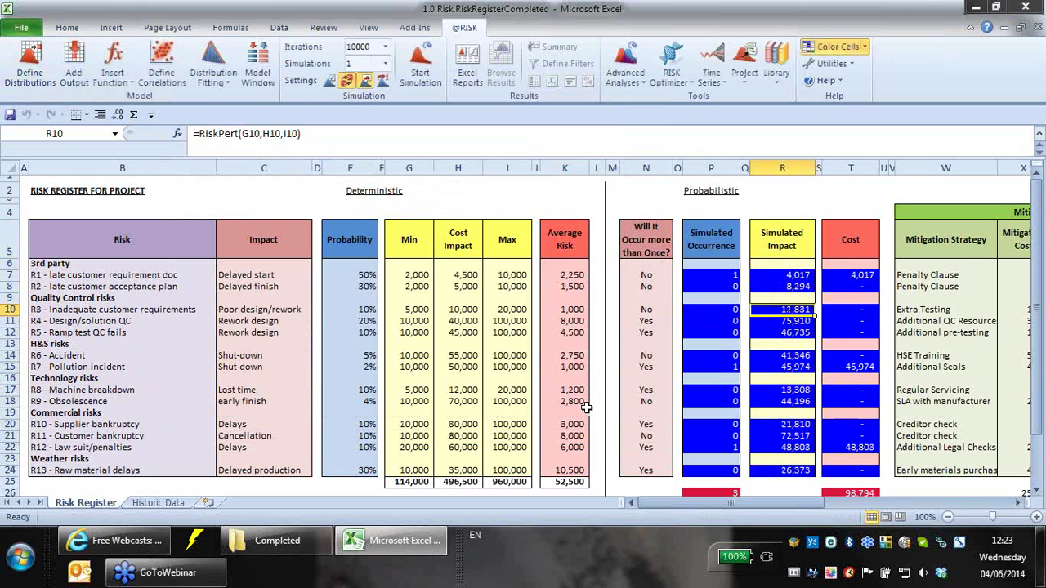
pyautogui.click(725, 277)
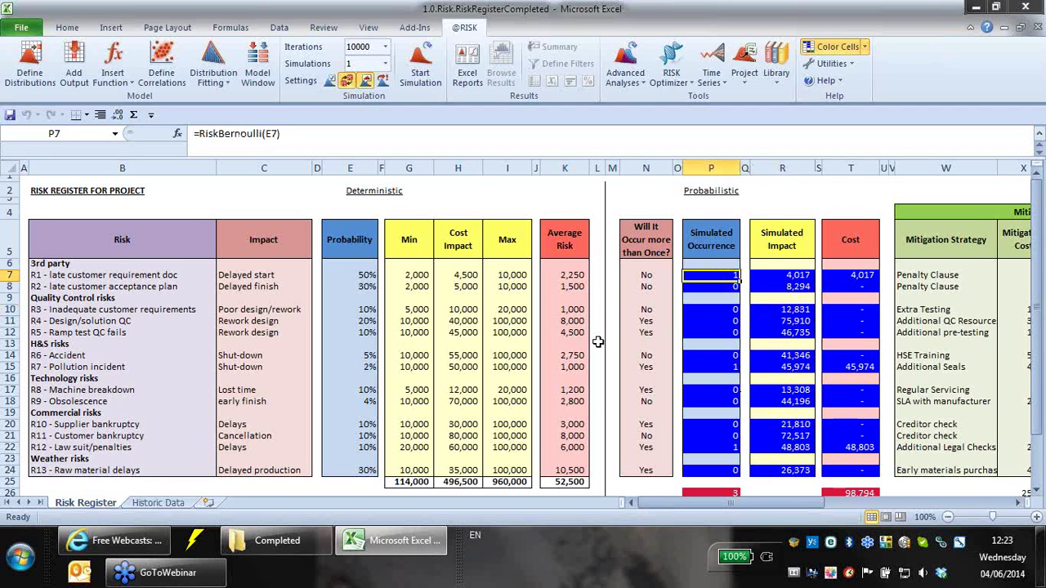
# - Resample five times with F9, then check E7's 50% probability and P7's RiskBernoulli(E7) occurrence
pyautogui.press('F9')
pyautogui.press('F9')
pyautogui.press('F9')
pyautogui.press('F9')
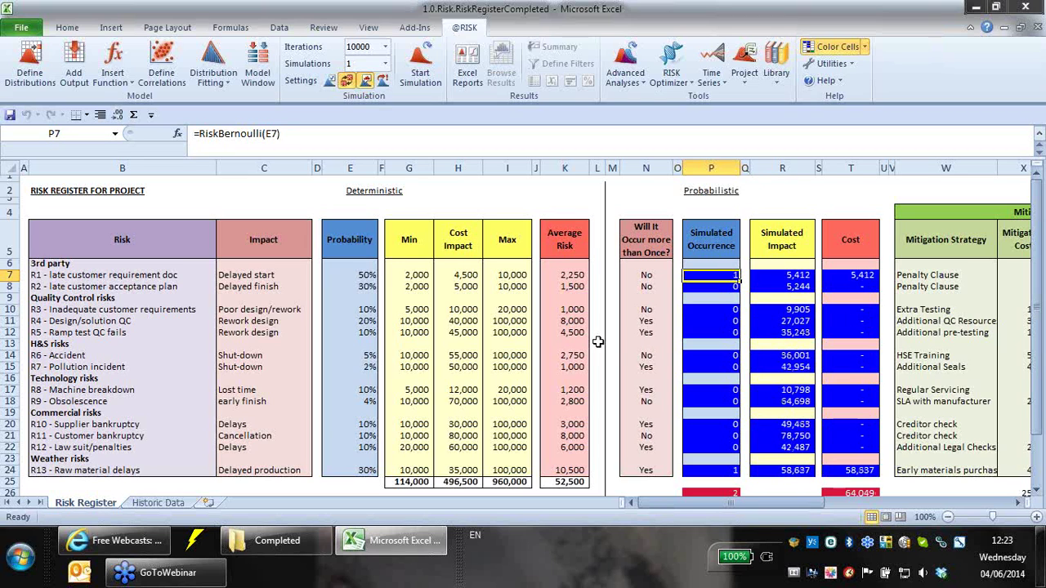
pyautogui.press('F9')
pyautogui.press('F9')
pyautogui.press('F9')
pyautogui.press('F9')
pyautogui.press('F9')
pyautogui.press('F9')
pyautogui.press('F9')
pyautogui.press('F9')
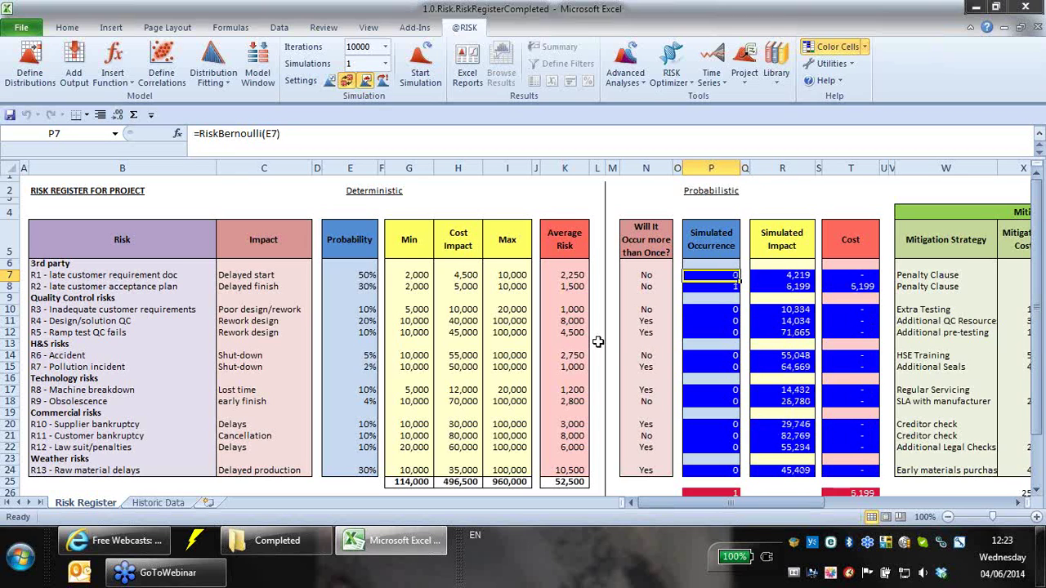
pyautogui.press('F9')
pyautogui.press('F9')
pyautogui.press('F9')
pyautogui.press('F9')
pyautogui.press('F9')
pyautogui.press('F9')
pyautogui.press('F9')
pyautogui.press('F9')
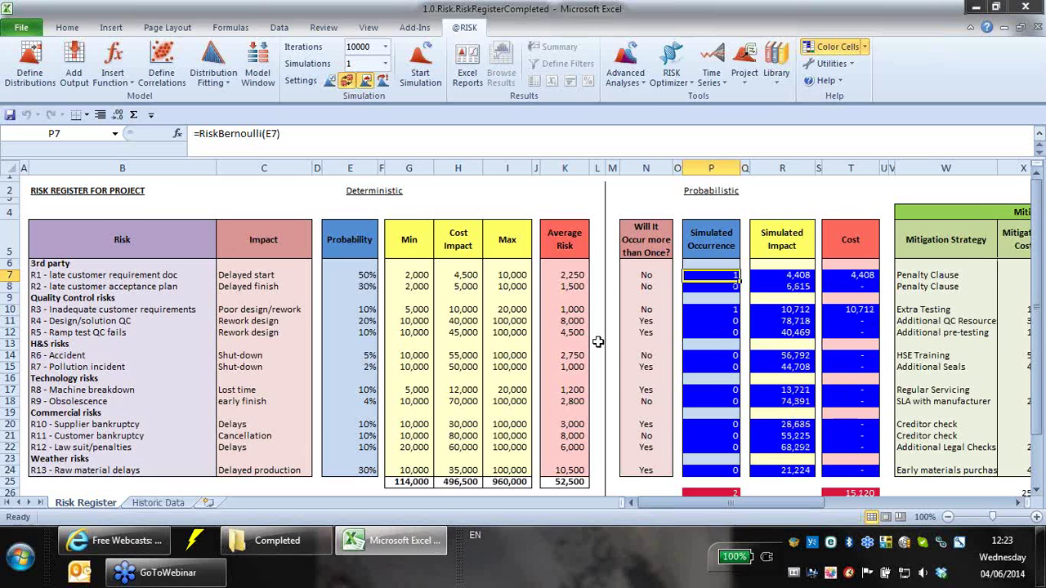
pyautogui.press('F9')
pyautogui.press('F9')
pyautogui.press('F9')
pyautogui.press('F9')
pyautogui.press('F9')
pyautogui.press('F9')
pyautogui.press('F9')
pyautogui.press('F9')
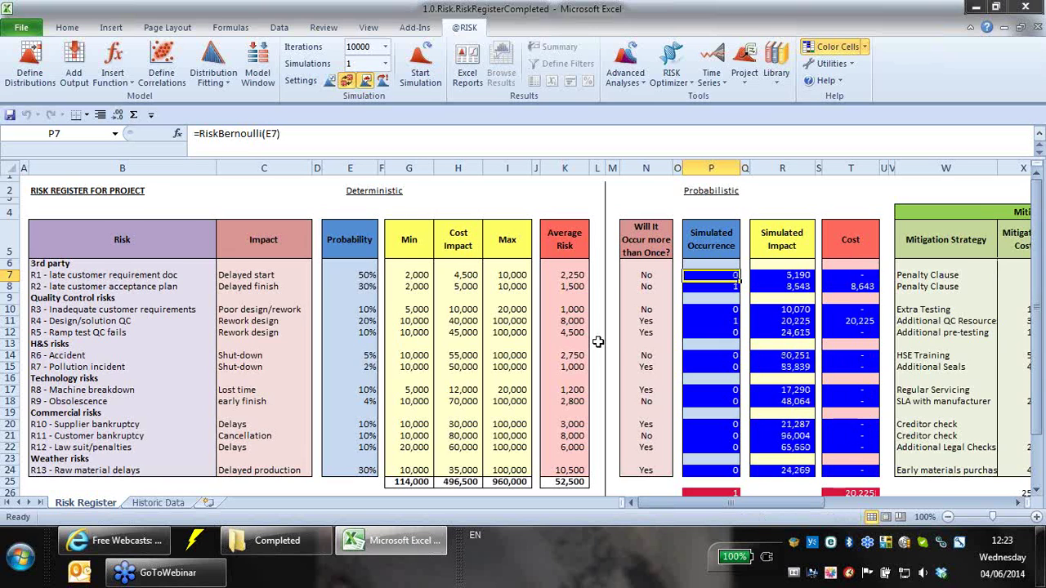
pyautogui.press('F9')
pyautogui.press('F9')
pyautogui.press('F9')
pyautogui.press('F9')
pyautogui.press('F9')
pyautogui.press('F9')
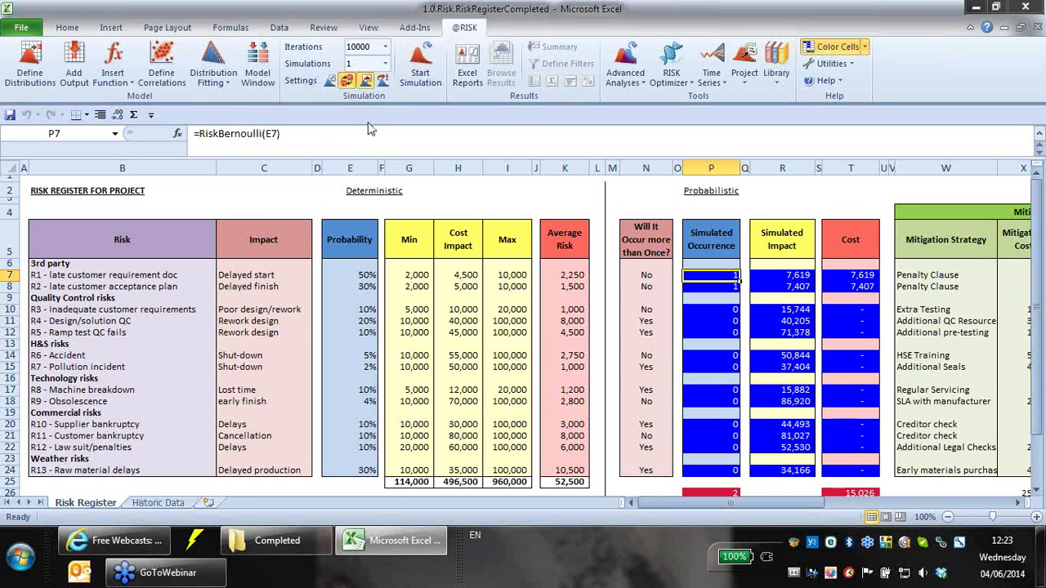
pyautogui.click(358, 277)
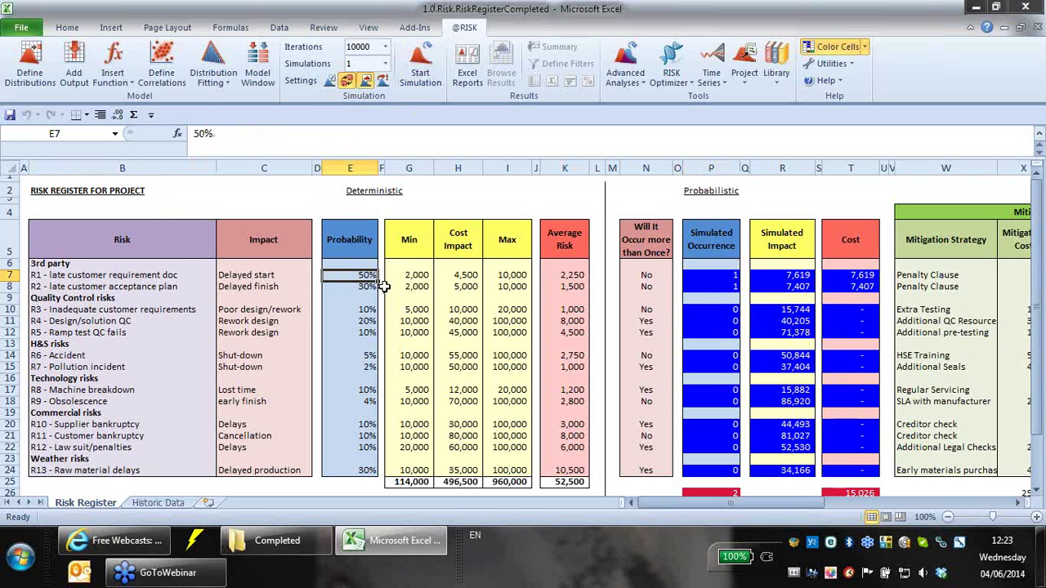
pyautogui.click(722, 277)
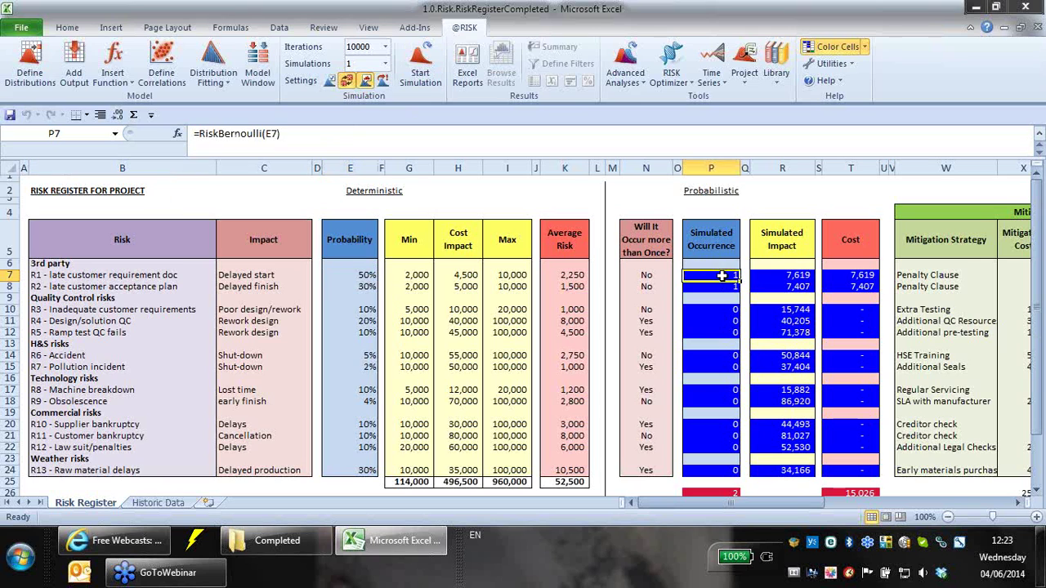
pyautogui.click(45, 81)
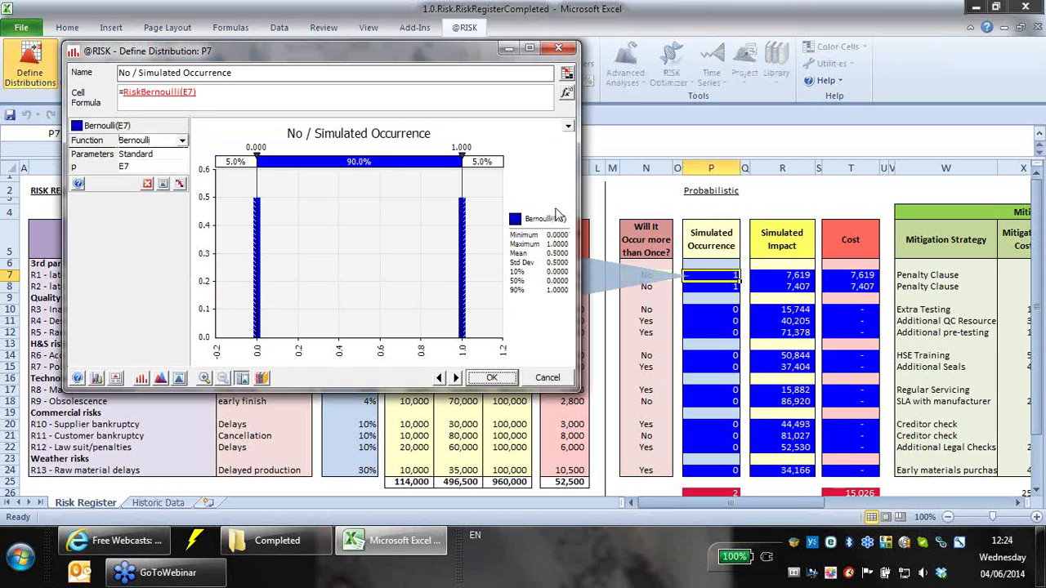
pyautogui.moveTo(256, 183); pyautogui.dragTo(488, 188)
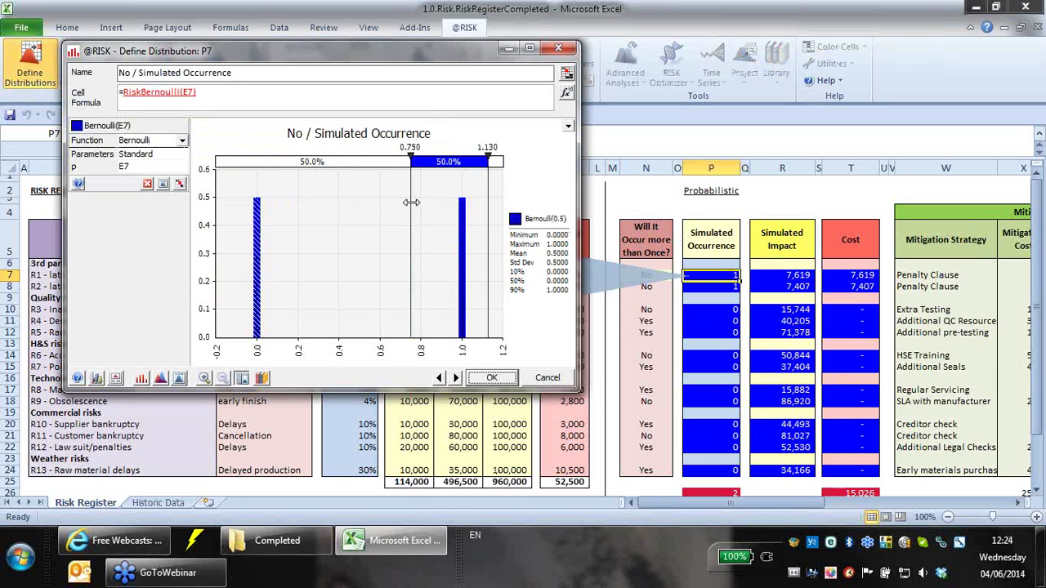
pyautogui.moveTo(412, 197); pyautogui.dragTo(410, 197)
pyautogui.click(258, 334)
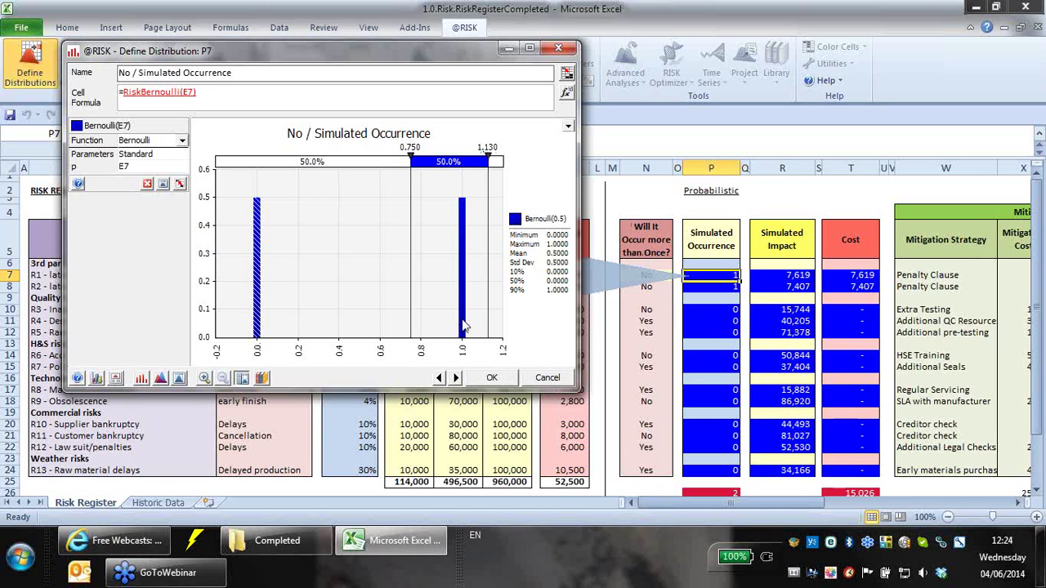
pyautogui.click(547, 378)
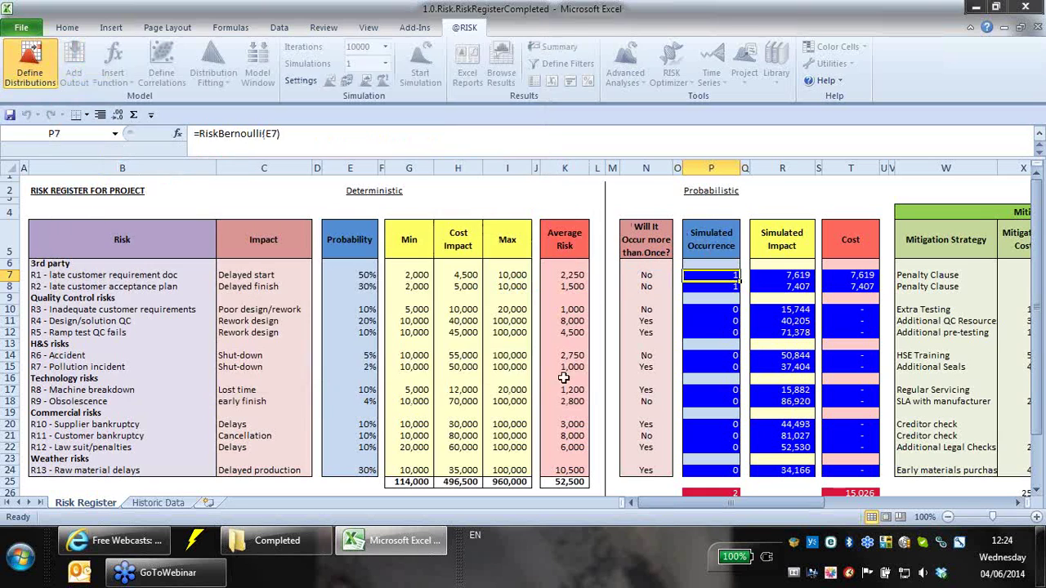
pyautogui.click(713, 354)
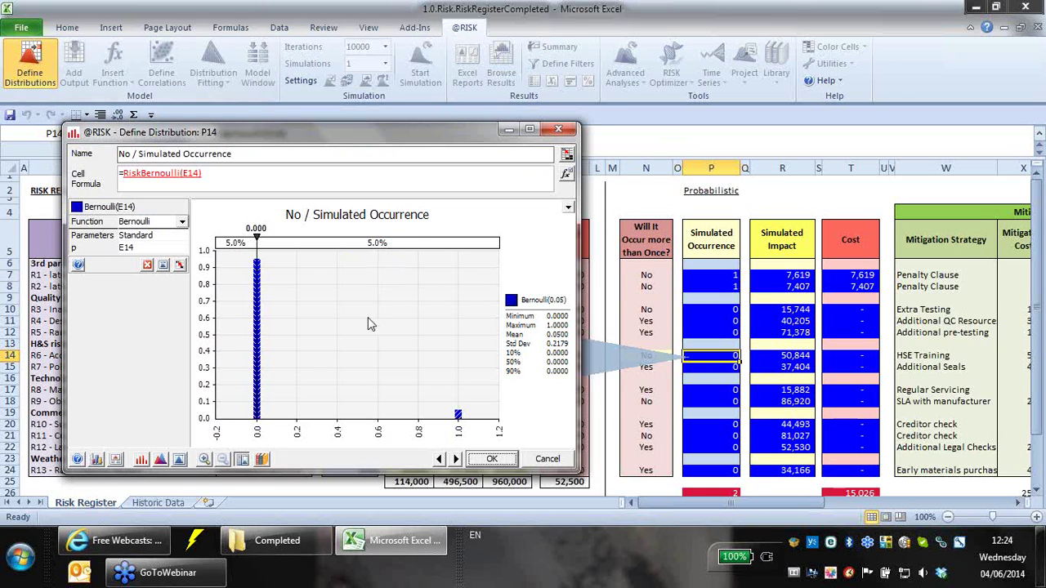
pyautogui.moveTo(258, 263)
pyautogui.mouseDown()
pyautogui.moveTo(296, 264)
pyautogui.moveTo(246, 252)
pyautogui.mouseUp()
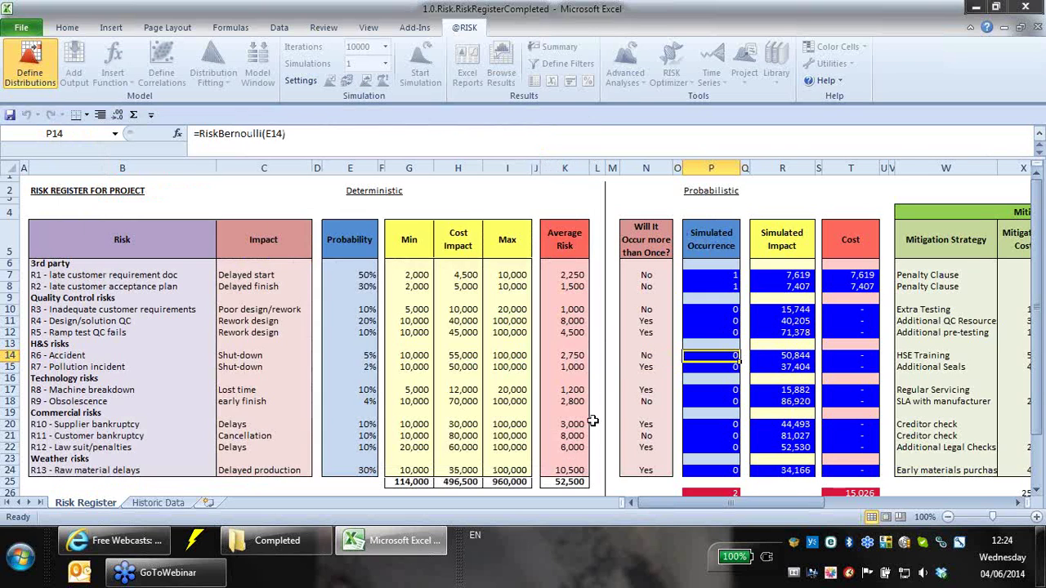
pyautogui.click(549, 460)
# - Resample and review R1's simulated cost, occurrence, impact and deterministic average risk formulas
pyautogui.press('F9')
pyautogui.press('F9')
pyautogui.press('F9')
pyautogui.press('F9')
pyautogui.press('F9')
pyautogui.press('F9')
pyautogui.press('F9')
pyautogui.press('F9')
pyautogui.press('F9')
pyautogui.press('F9')
pyautogui.press('F9')
pyautogui.press('F9')
pyautogui.press('F9')
pyautogui.press('F9')
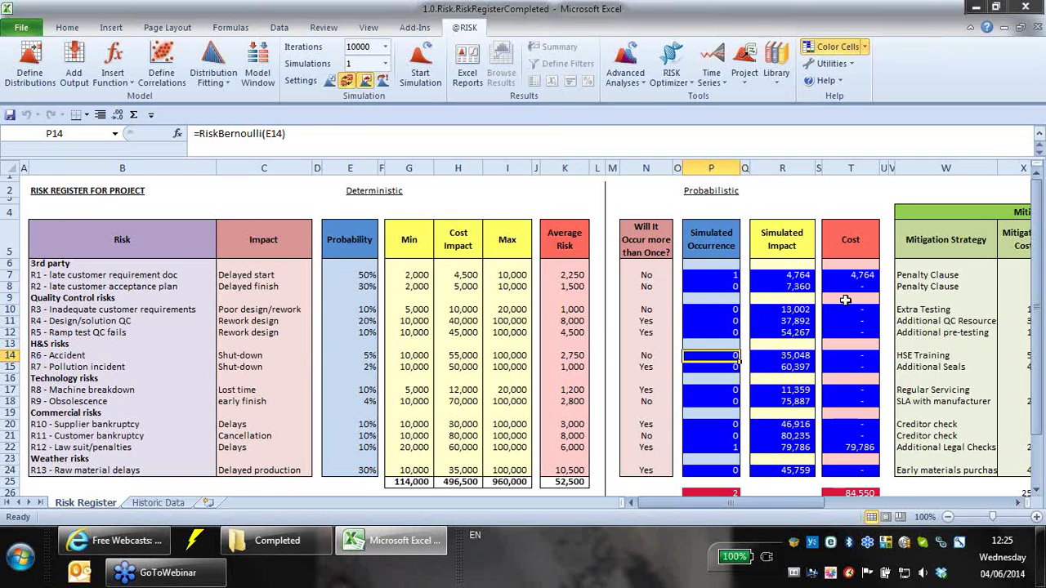
pyautogui.click(843, 276)
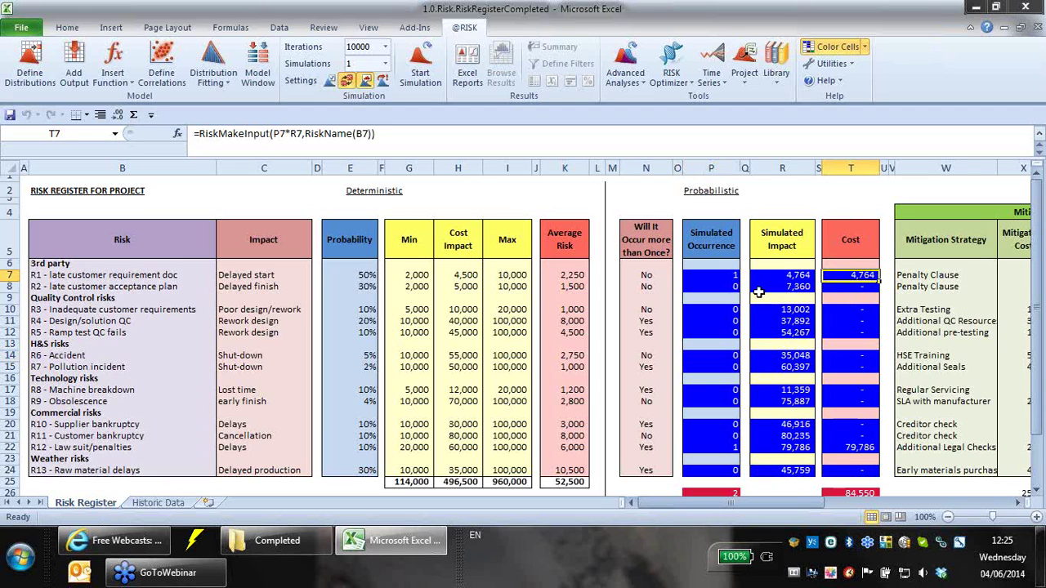
pyautogui.click(725, 278)
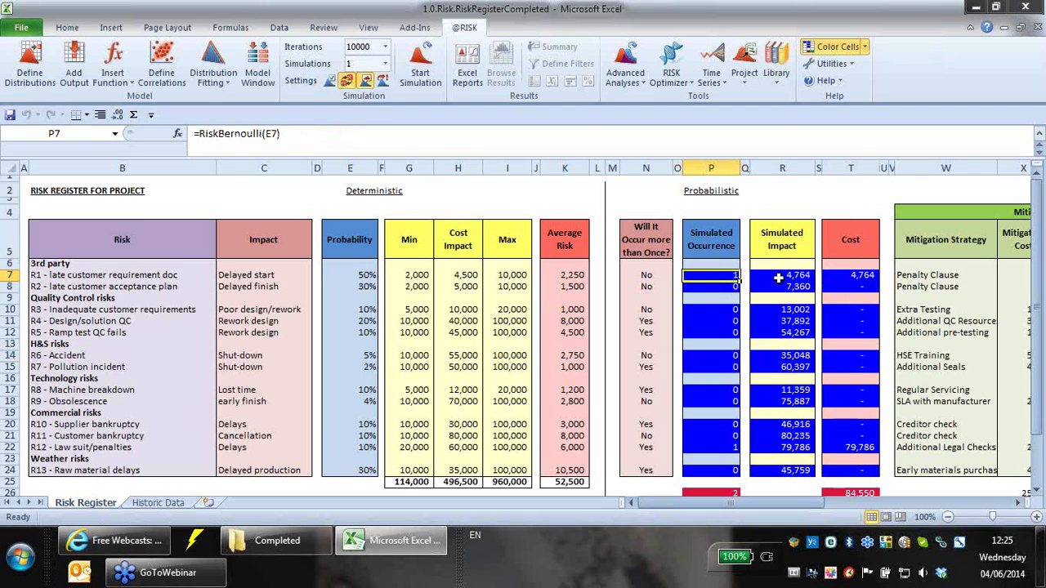
pyautogui.click(778, 279)
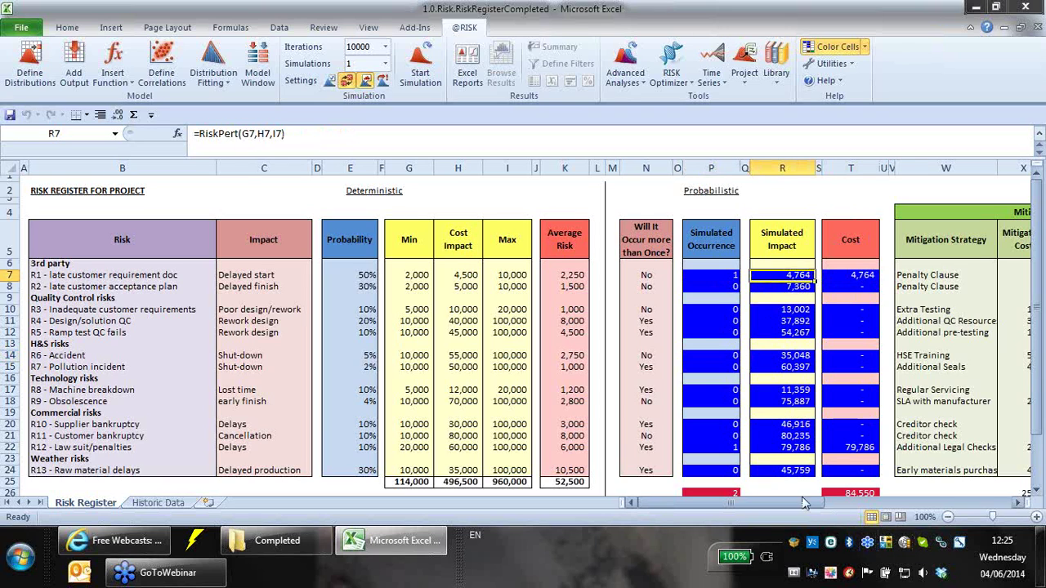
pyautogui.click(567, 275)
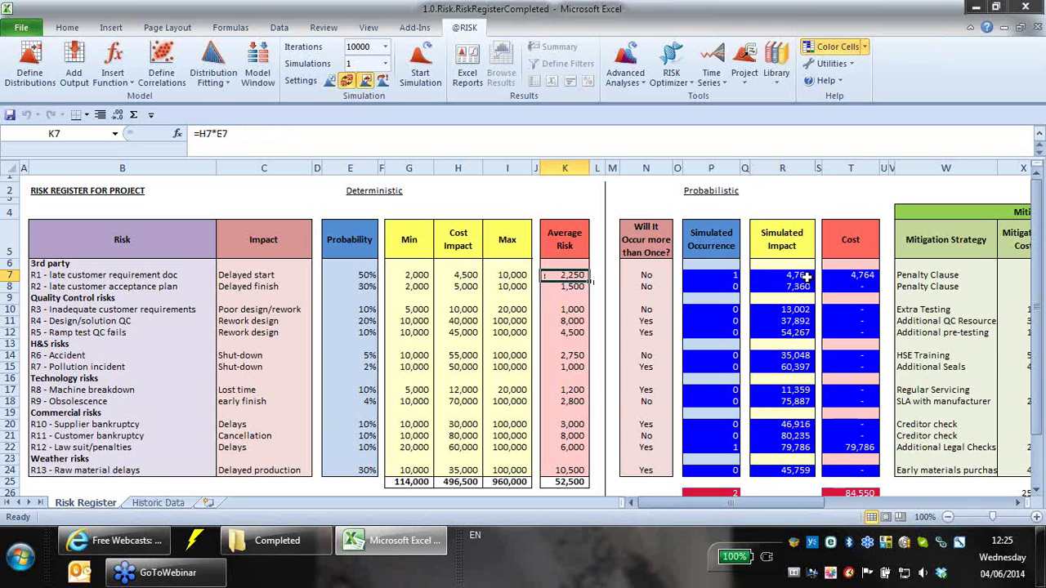
# - Recheck R1's occurrence, impact and cost, resample again, and select the Total Risk output cell
pyautogui.click(699, 275)
pyautogui.click(807, 279)
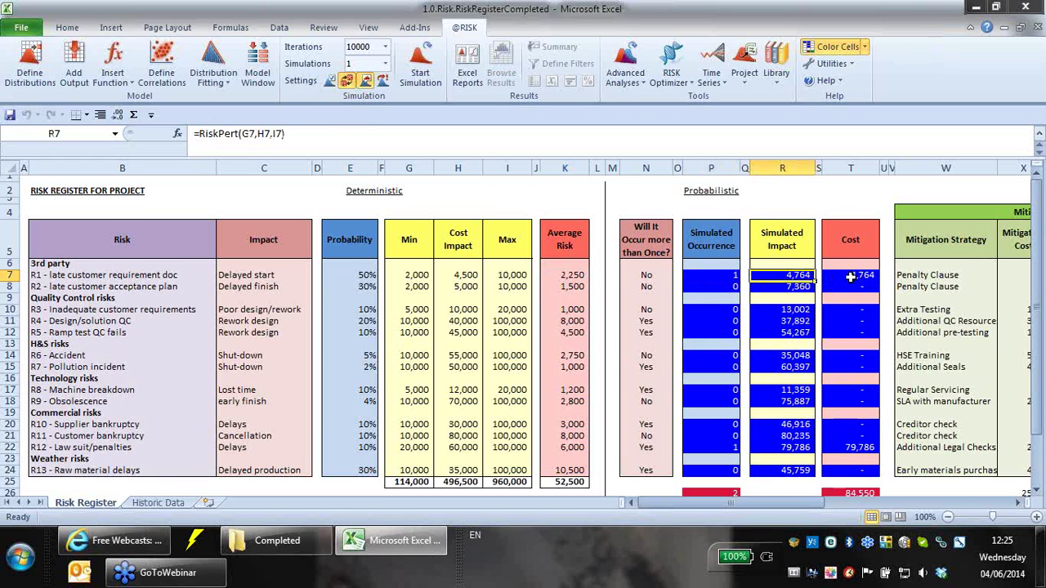
pyautogui.click(851, 278)
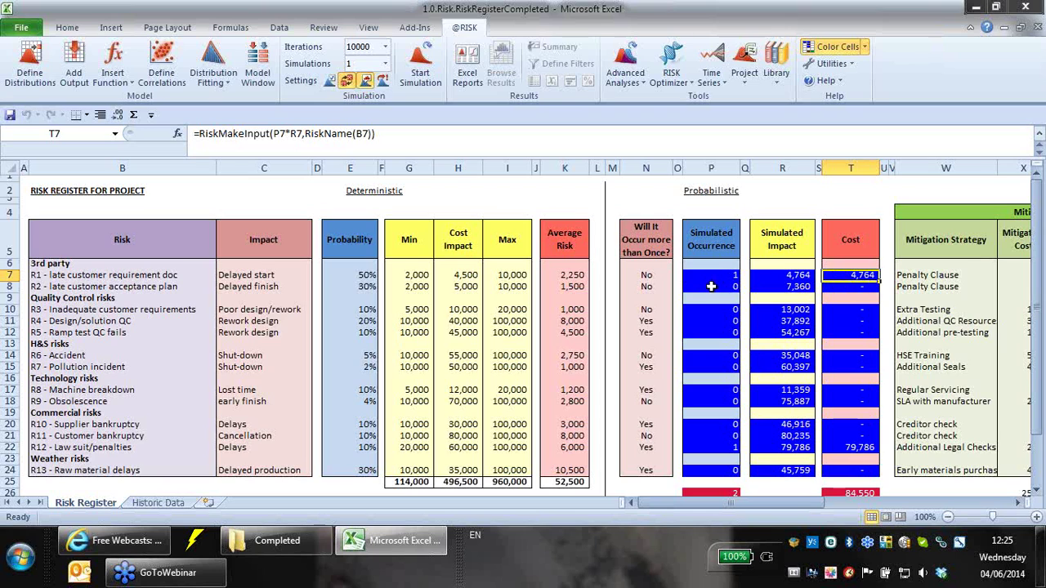
pyautogui.press('F9')
pyautogui.press('F9')
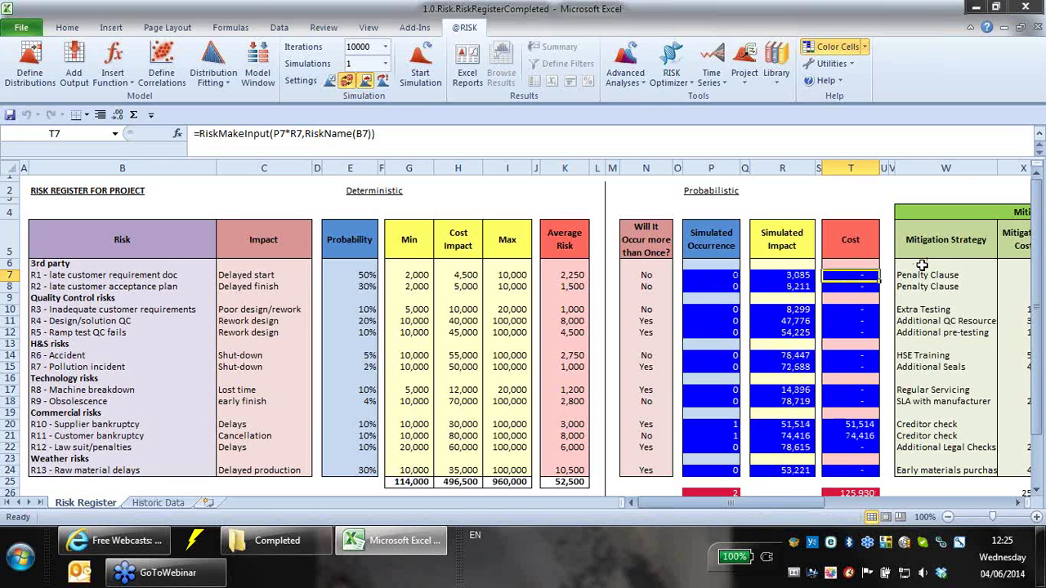
pyautogui.click(835, 492)
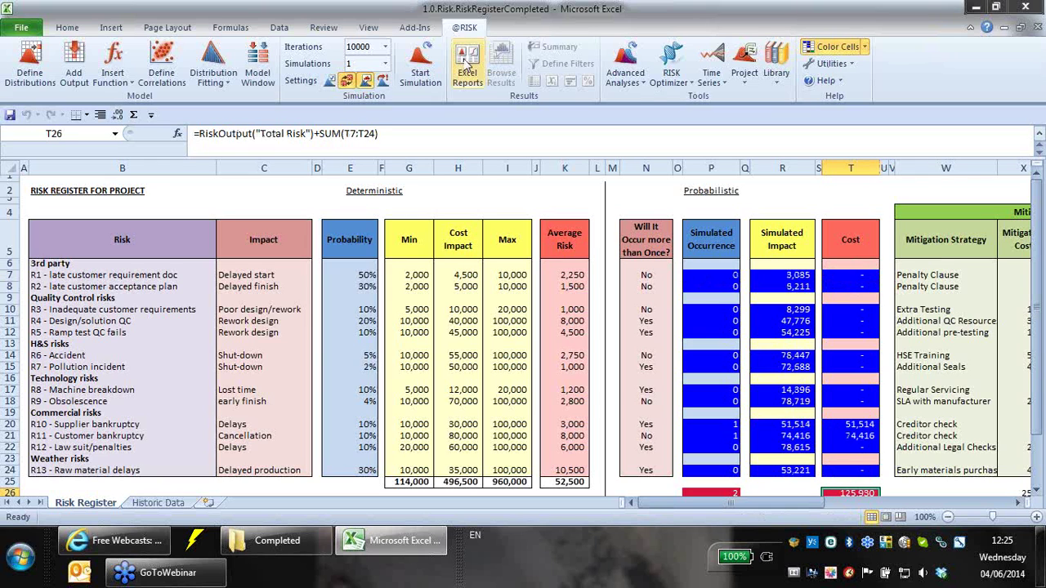
# - Run the 10,000-iteration simulation and bring the Total Risk output graph forward
pyautogui.click(420, 61)
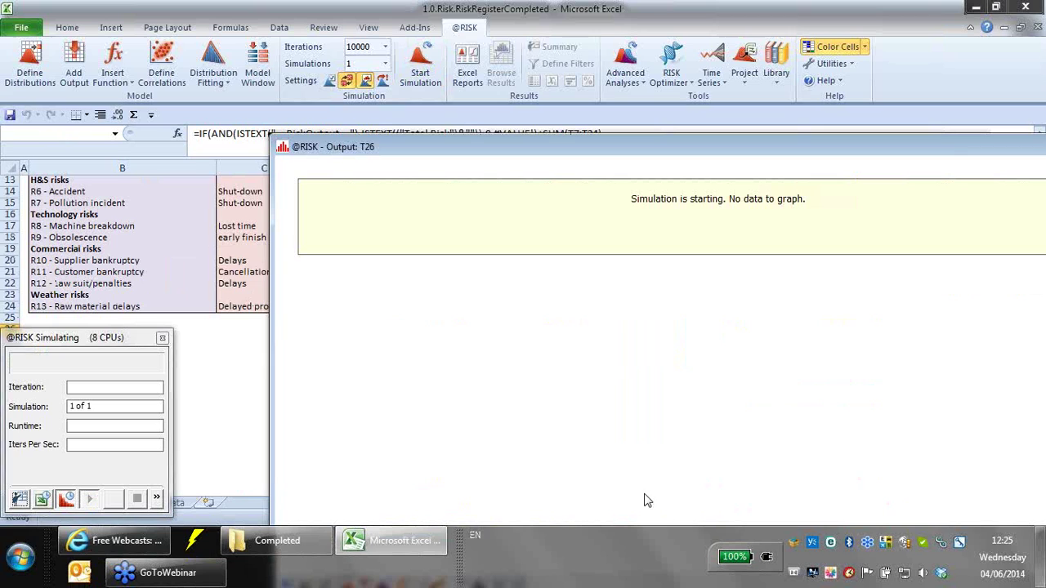
pyautogui.click(64, 498)
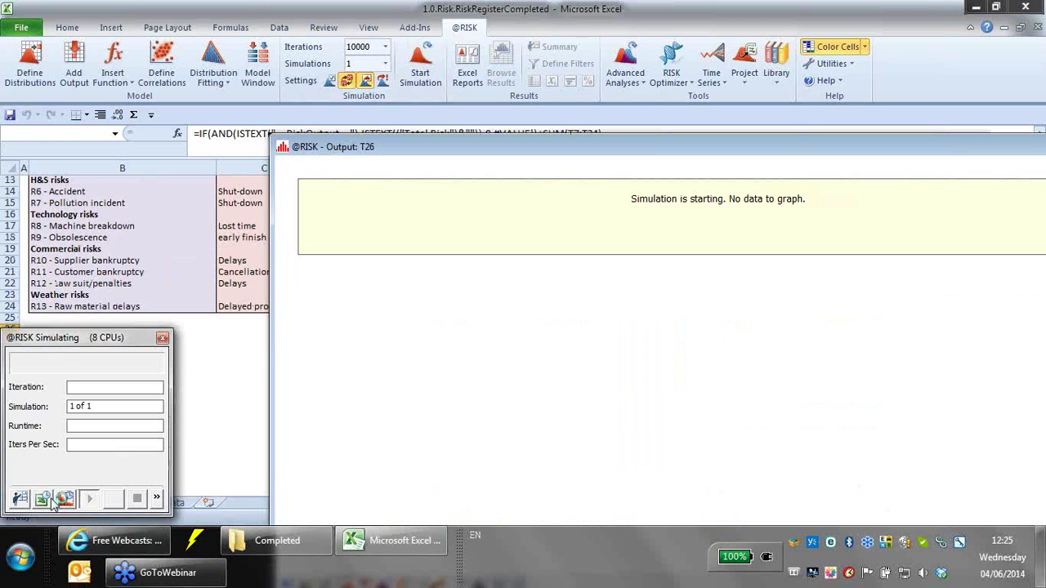
pyautogui.click(531, 145)
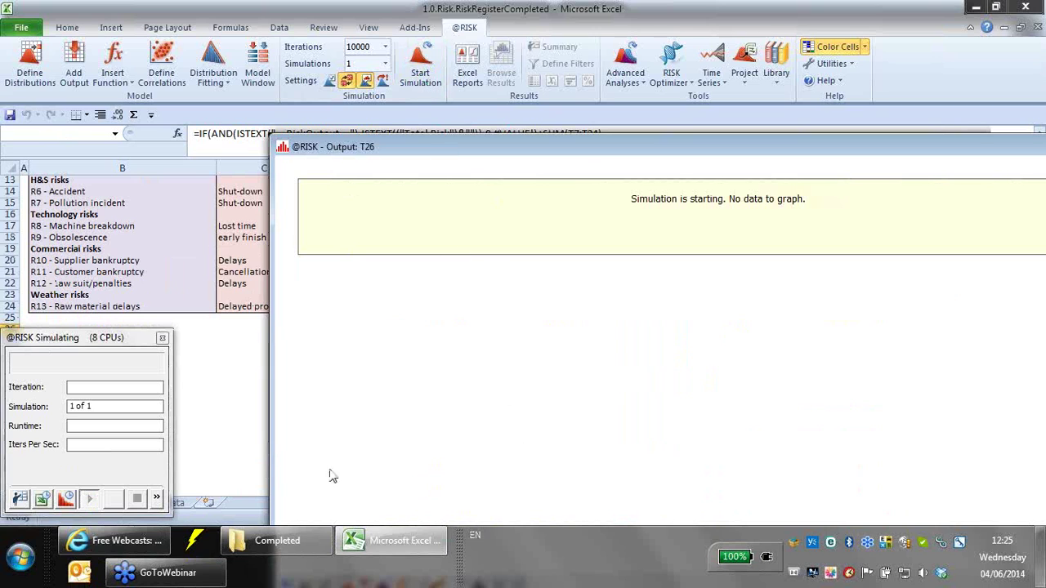
pyautogui.click(60, 502)
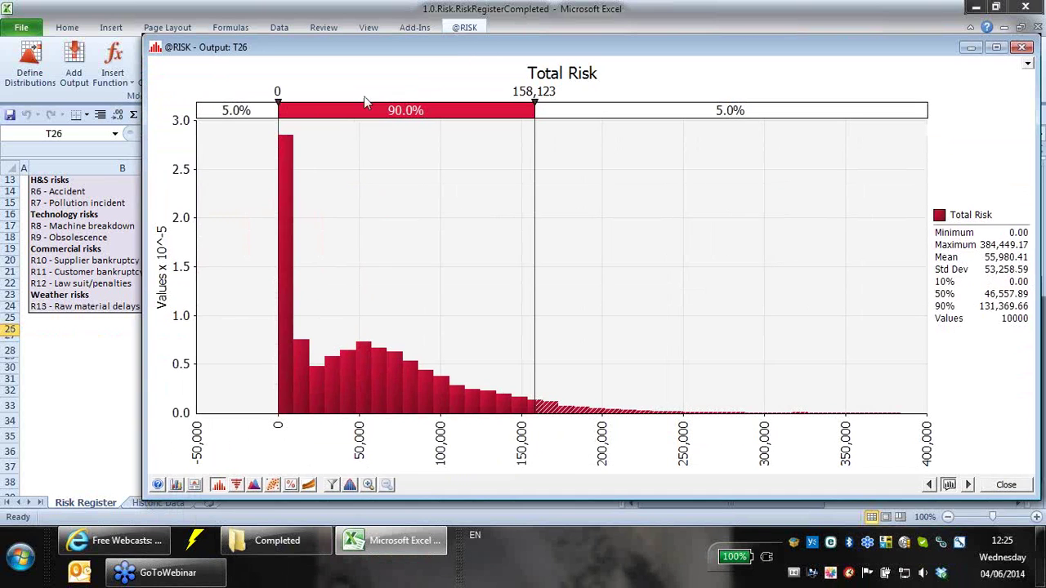
# - Extend the lower delimiter to -5,000 and set the right tail to 10%
pyautogui.moveTo(278, 123); pyautogui.dragTo(271, 122)
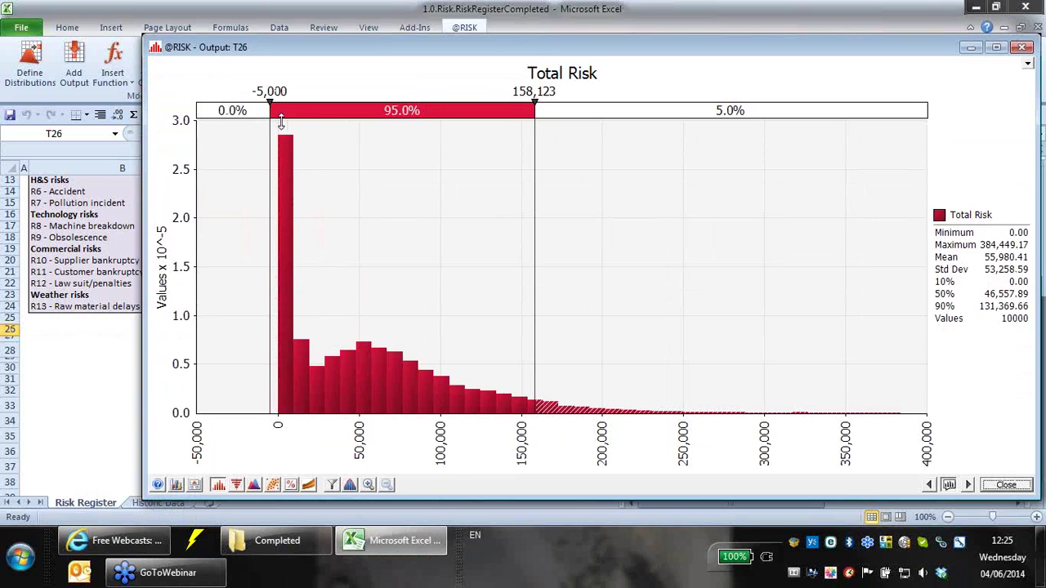
pyautogui.click(764, 108)
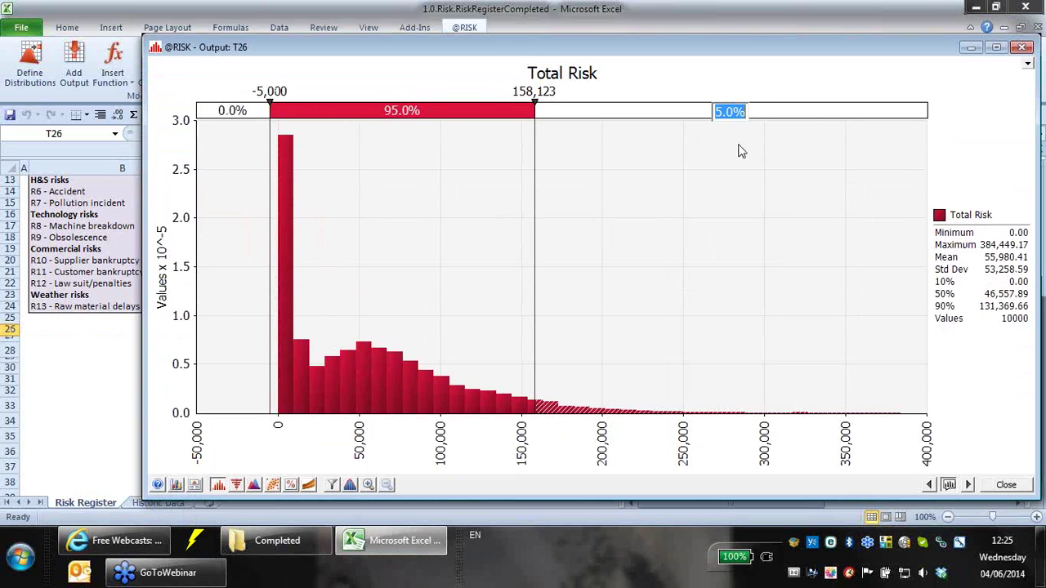
pyautogui.write('10')
pyautogui.press('Return')
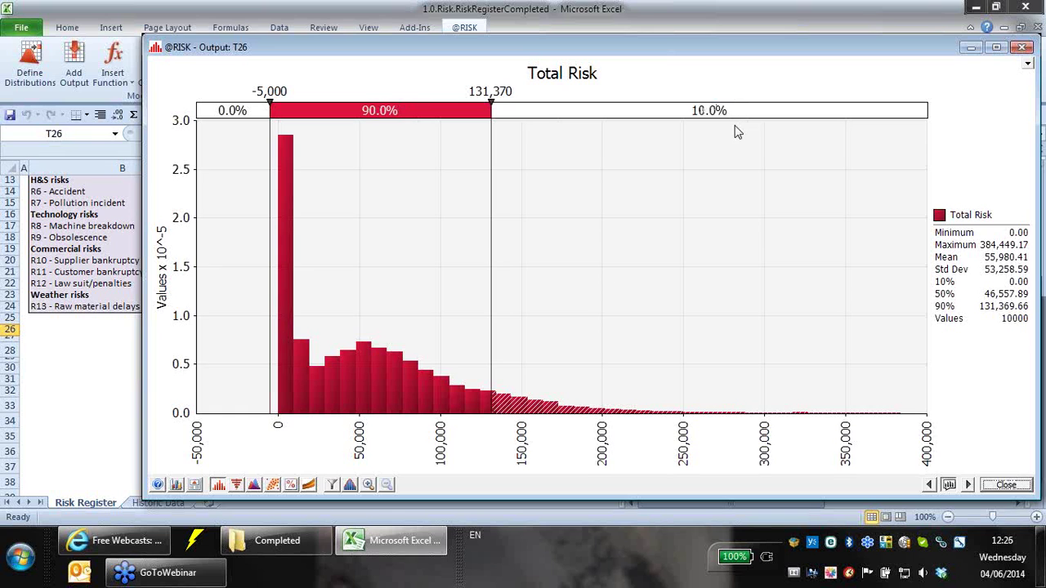
# - View the tornado ranking of inputs by effect on the mean, then return to Relative Frequency
pyautogui.click(236, 485)
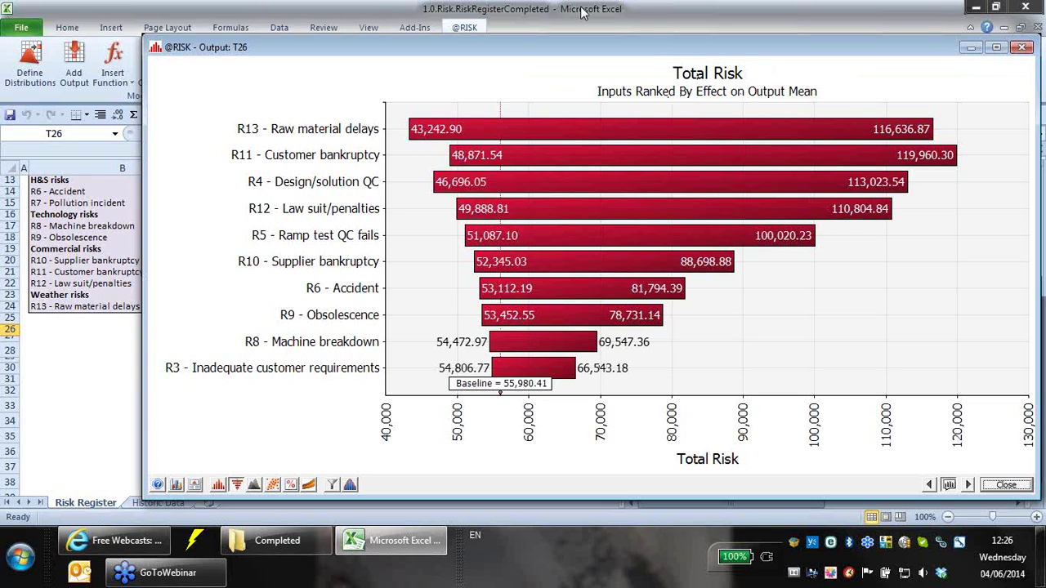
pyautogui.click(220, 485)
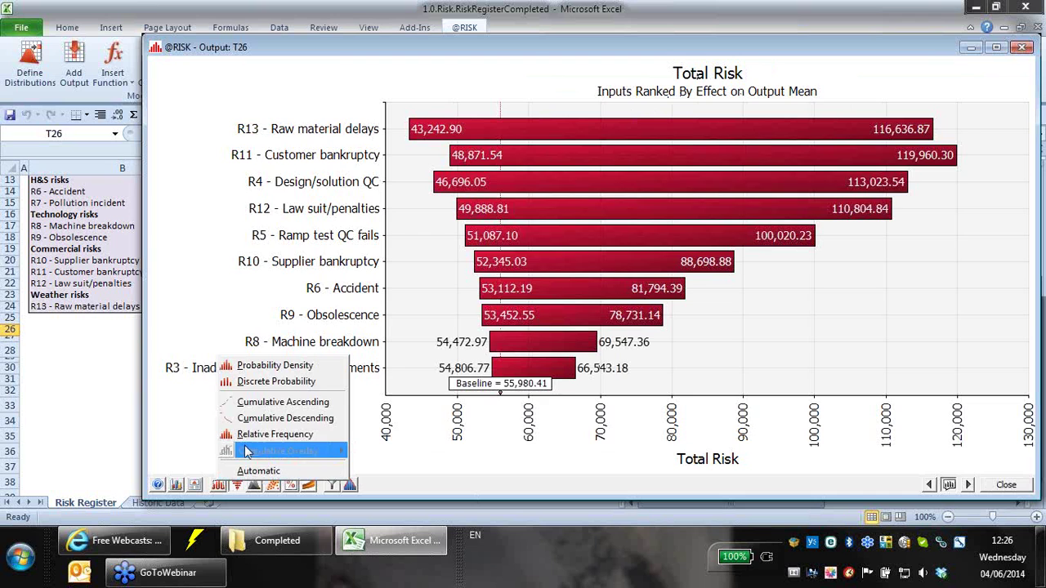
pyautogui.click(248, 435)
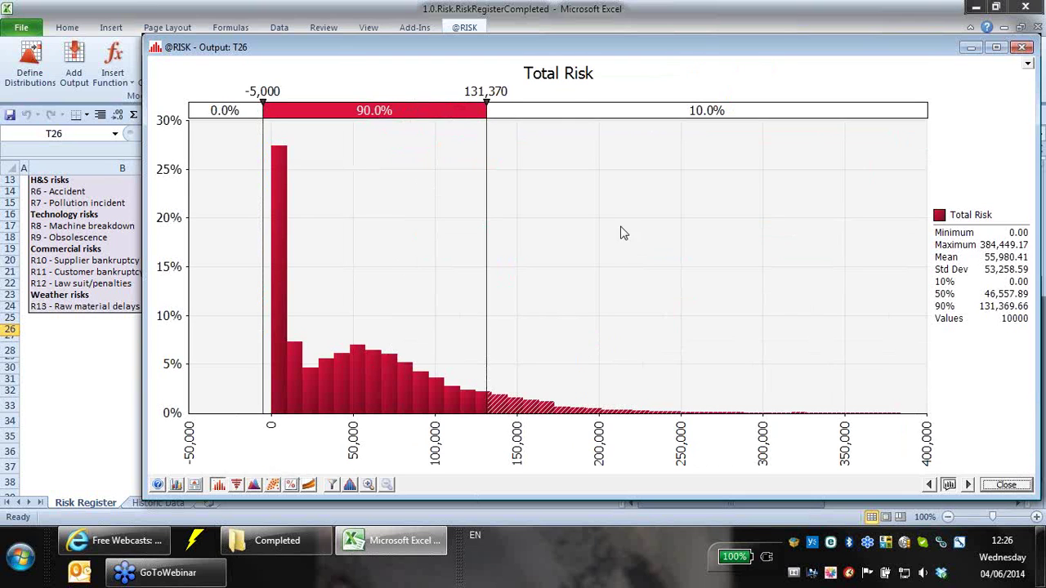
pyautogui.moveTo(703, 48); pyautogui.dragTo(616, 26)
pyautogui.click(934, 25)
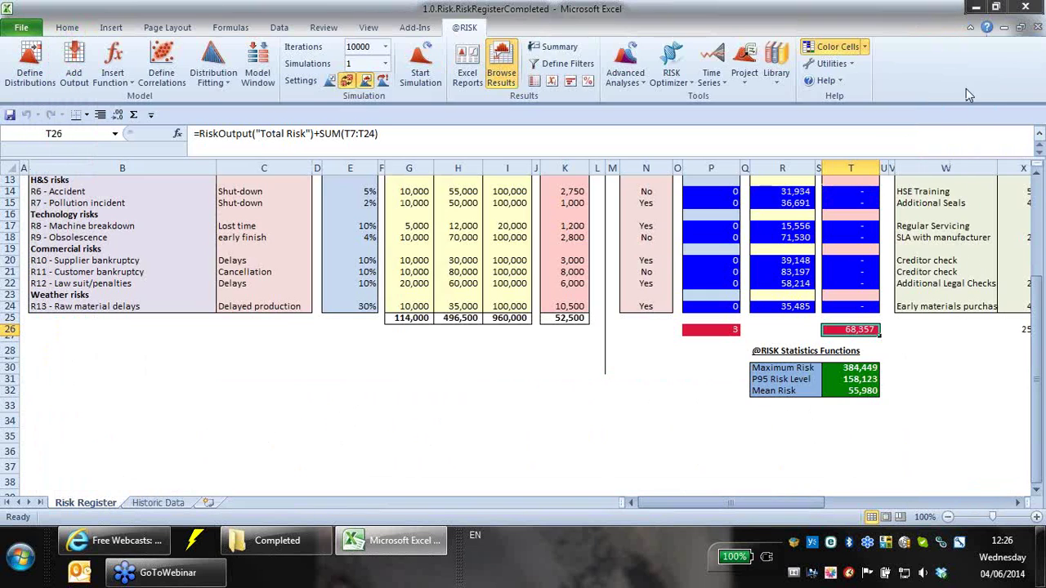
pyautogui.scroll(4, 830, 448)
pyautogui.moveTo(806, 499); pyautogui.dragTo(891, 508)
pyautogui.scroll(-1, 622, 427)
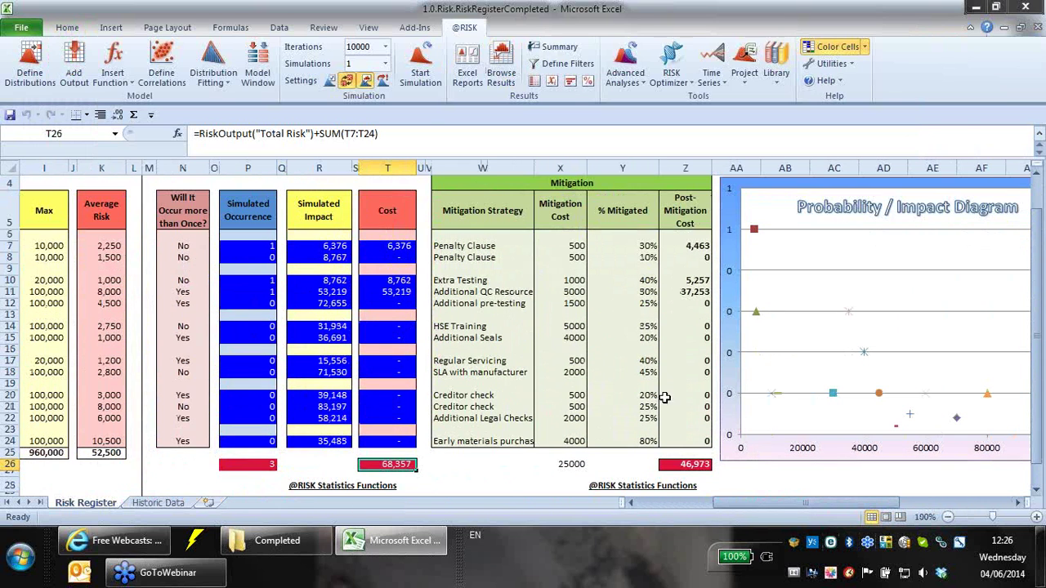
pyautogui.click(696, 463)
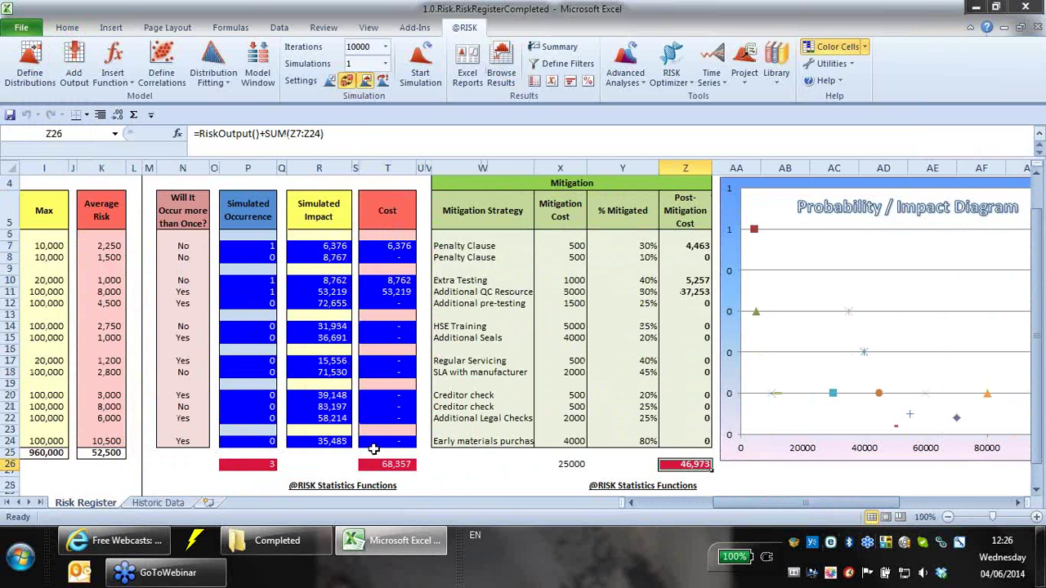
pyautogui.click(501, 73)
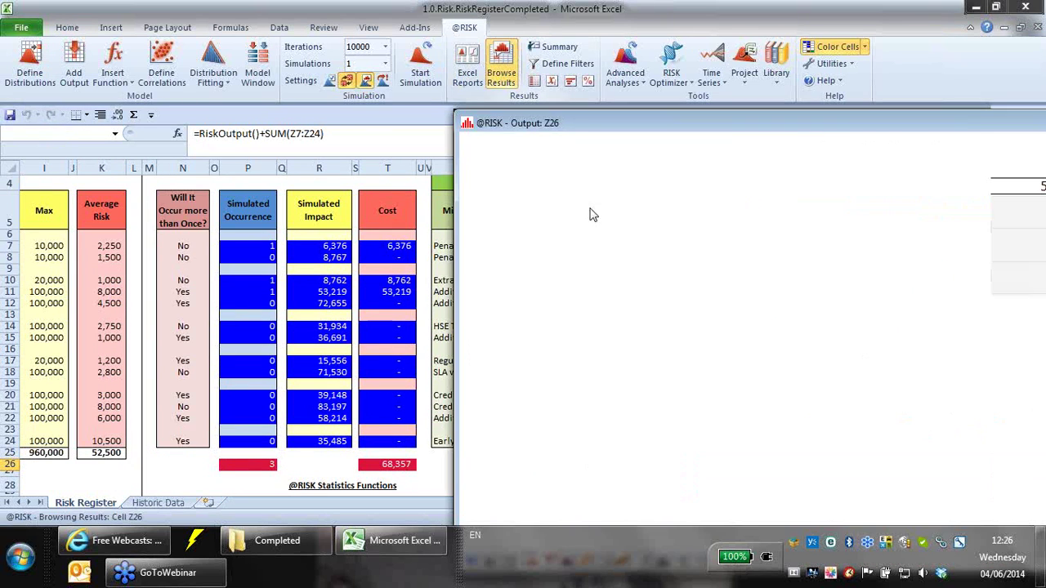
pyautogui.moveTo(582, 128); pyautogui.dragTo(323, 33)
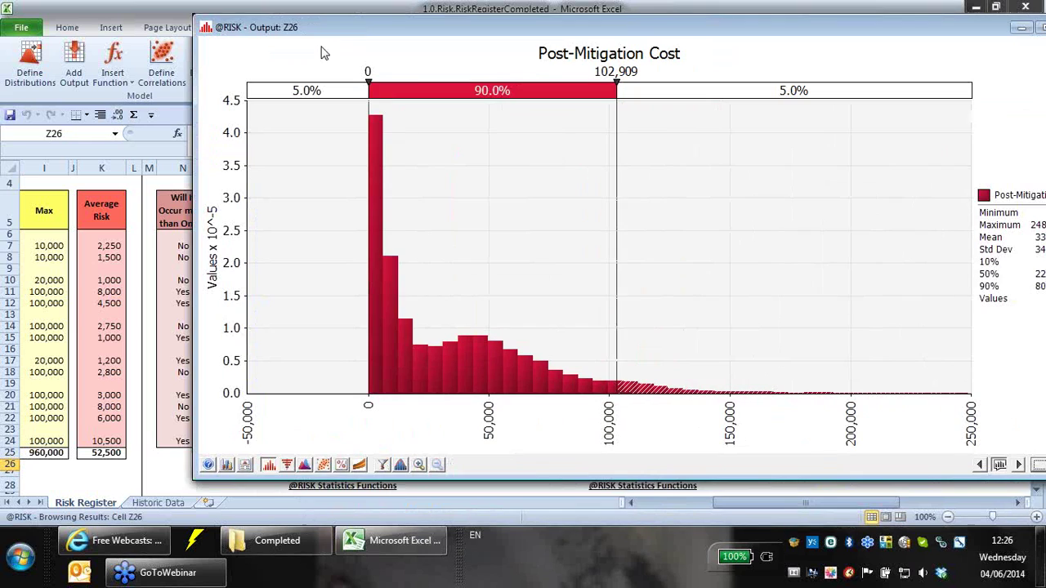
pyautogui.click(272, 465)
pyautogui.click(327, 509)
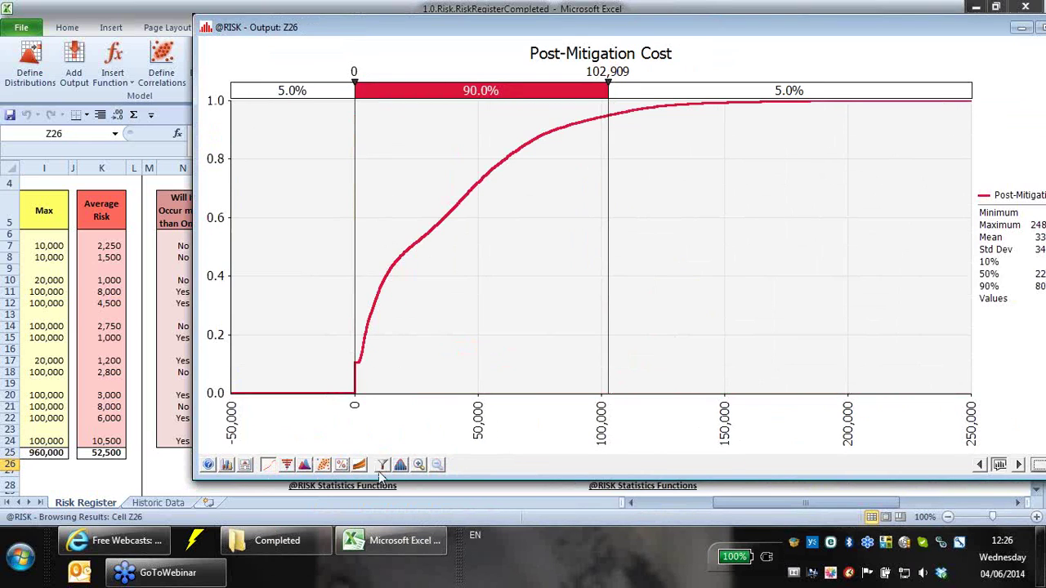
pyautogui.click(302, 465)
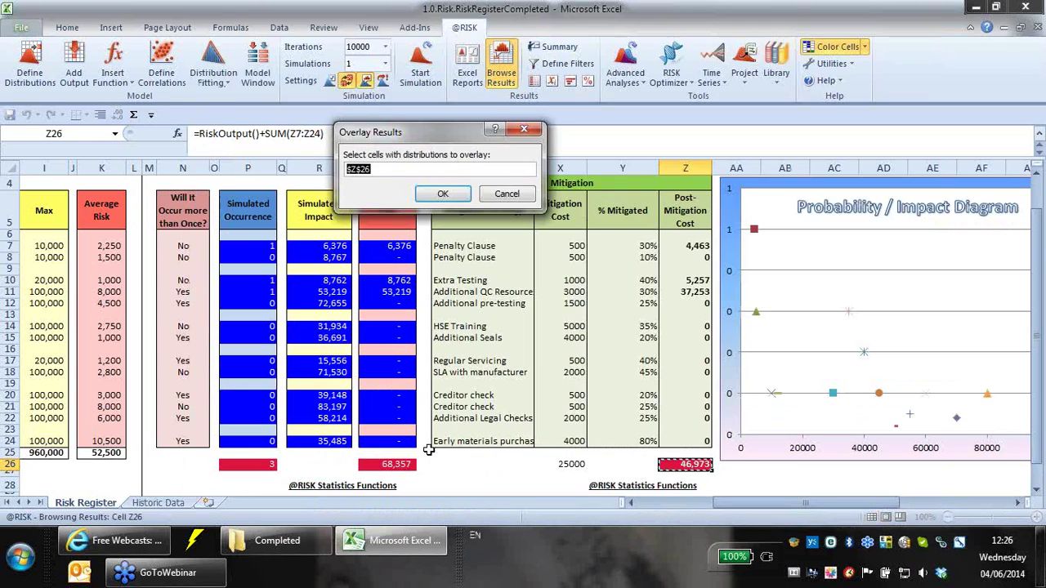
pyautogui.click(399, 464)
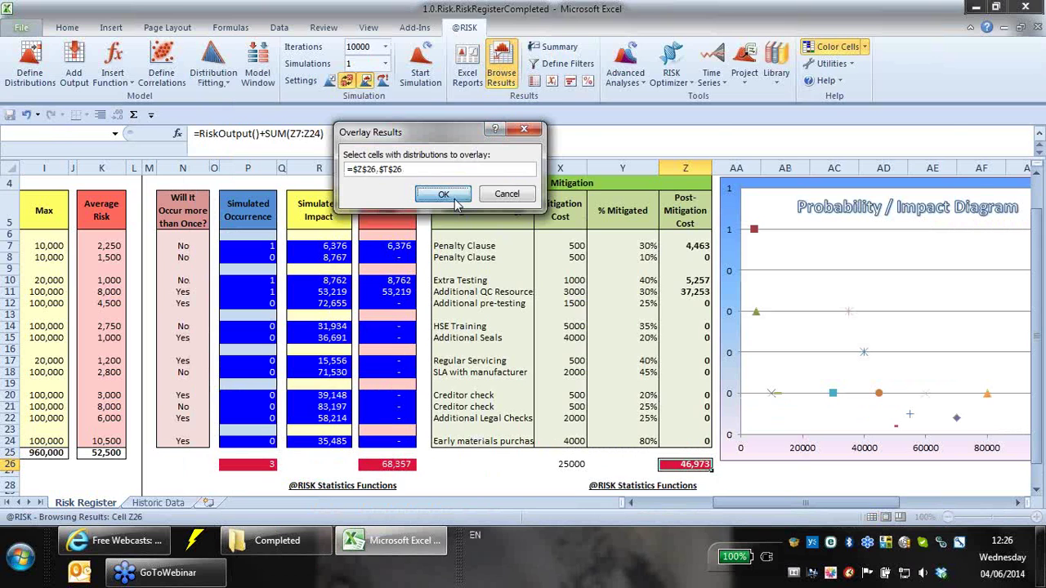
pyautogui.click(442, 194)
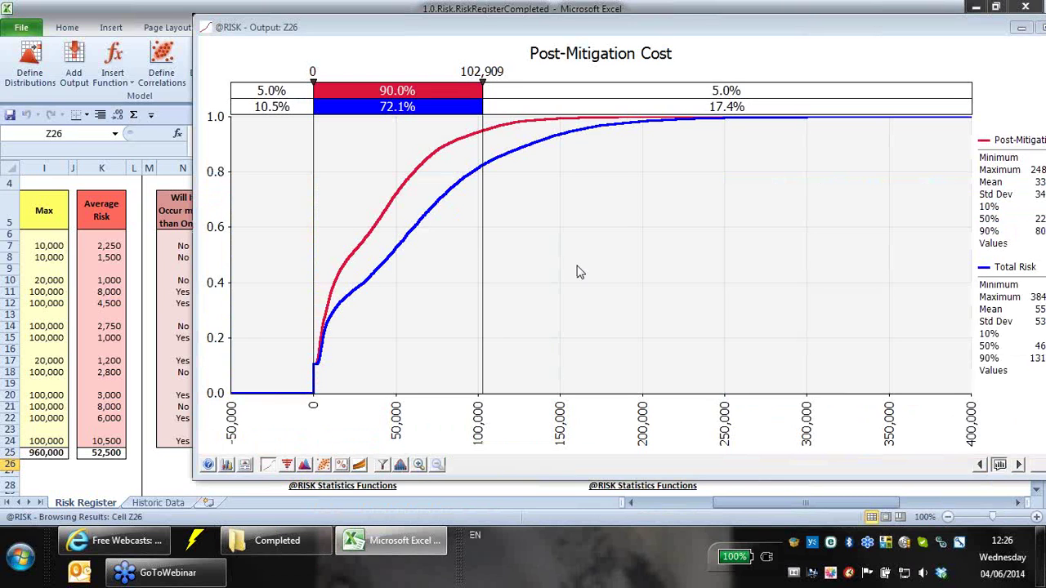
pyautogui.moveTo(690, 31); pyautogui.dragTo(531, 38)
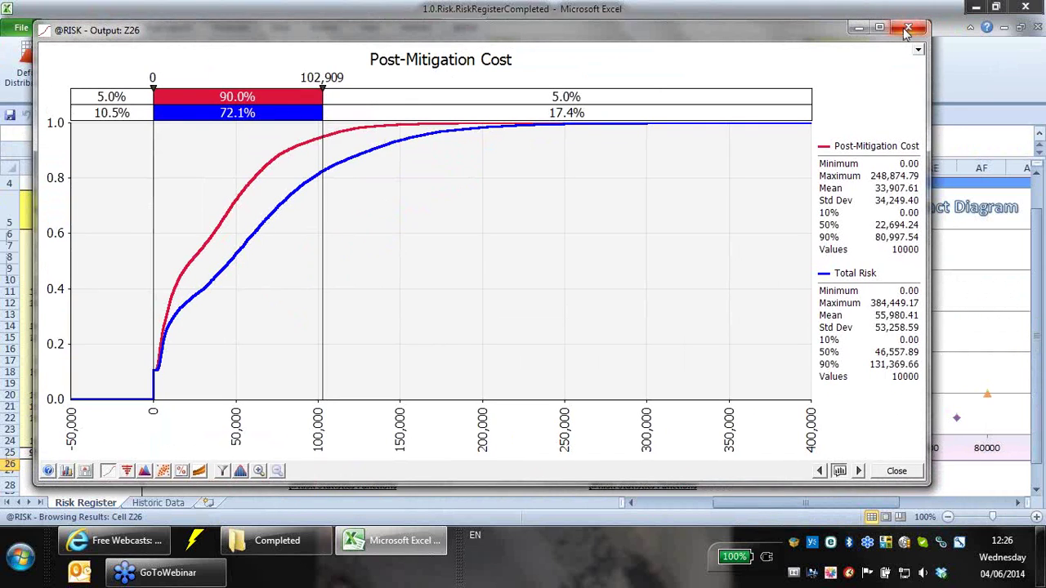
pyautogui.click(107, 470)
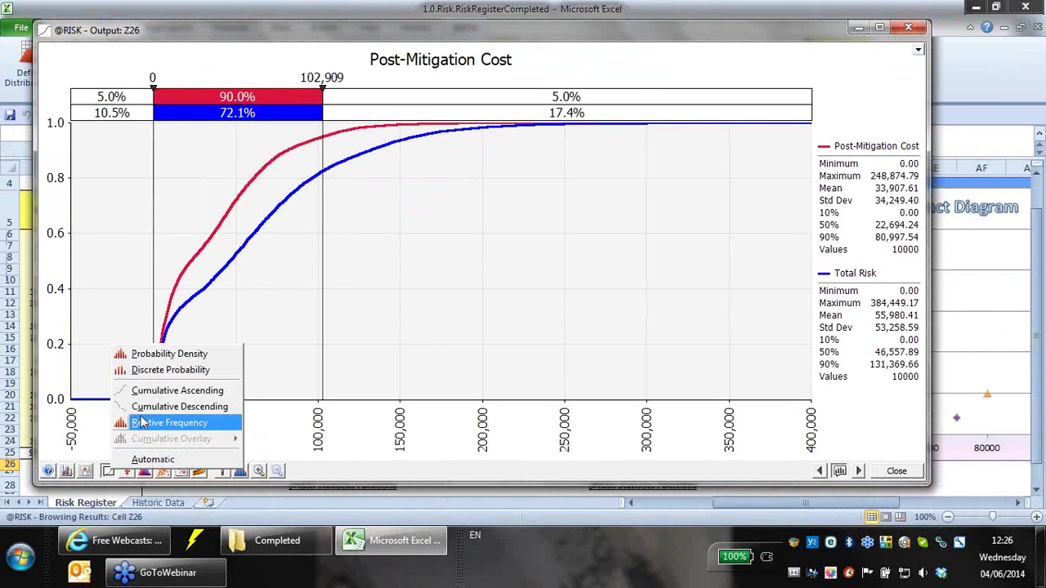
pyautogui.click(120, 424)
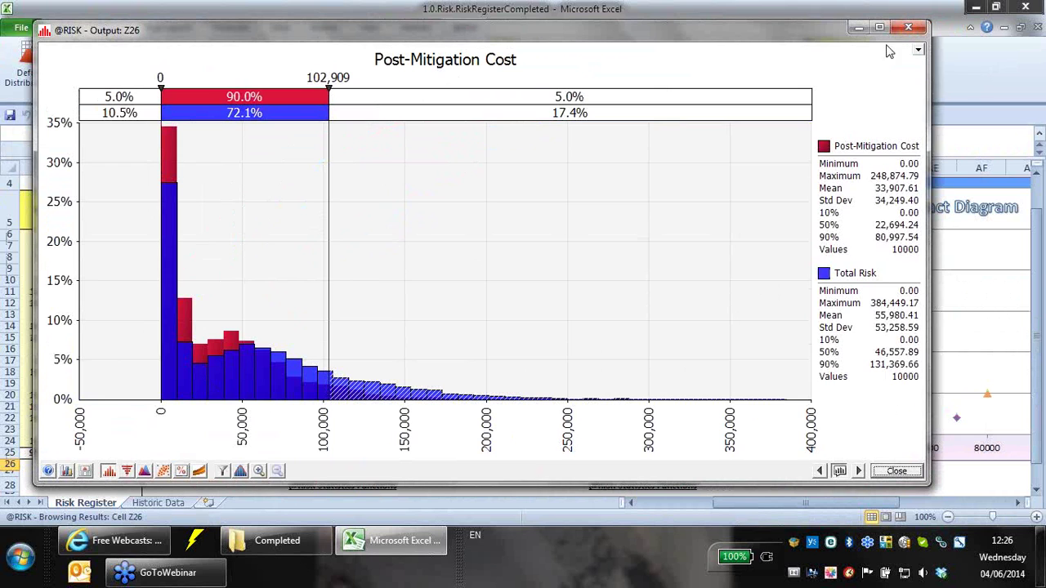
pyautogui.click(909, 29)
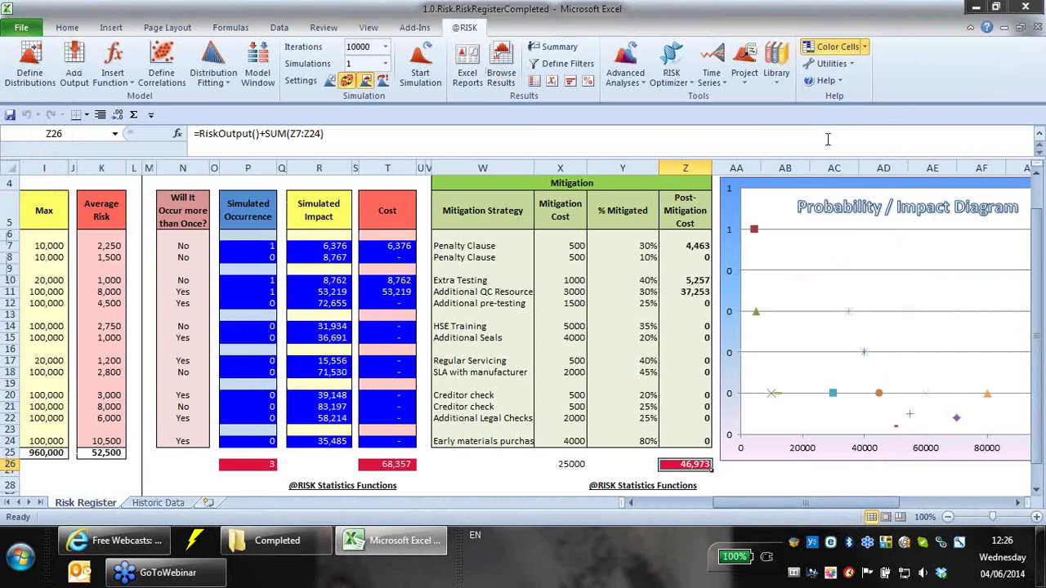
pyautogui.click(773, 82)
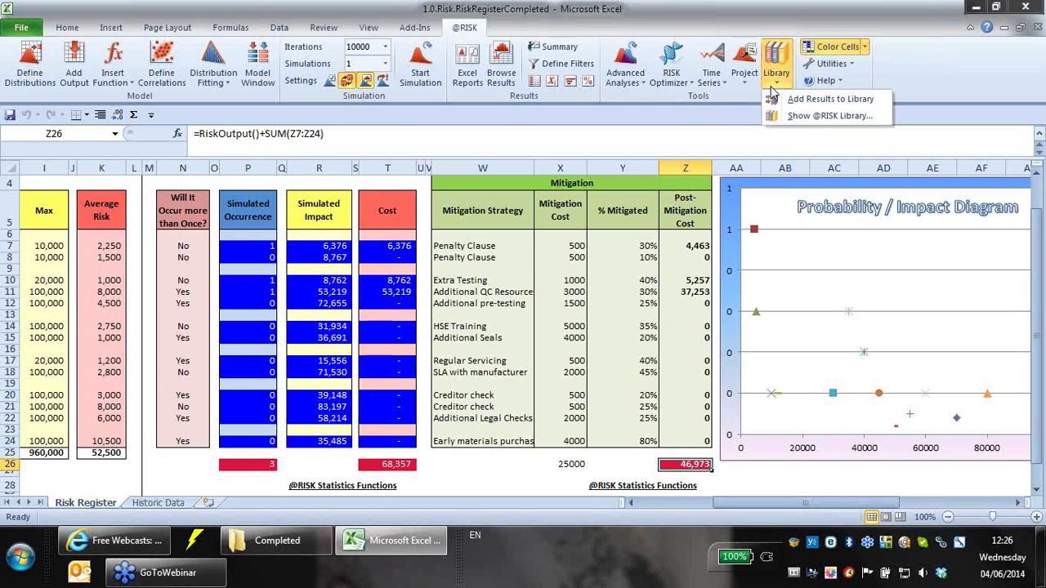
pyautogui.click(821, 115)
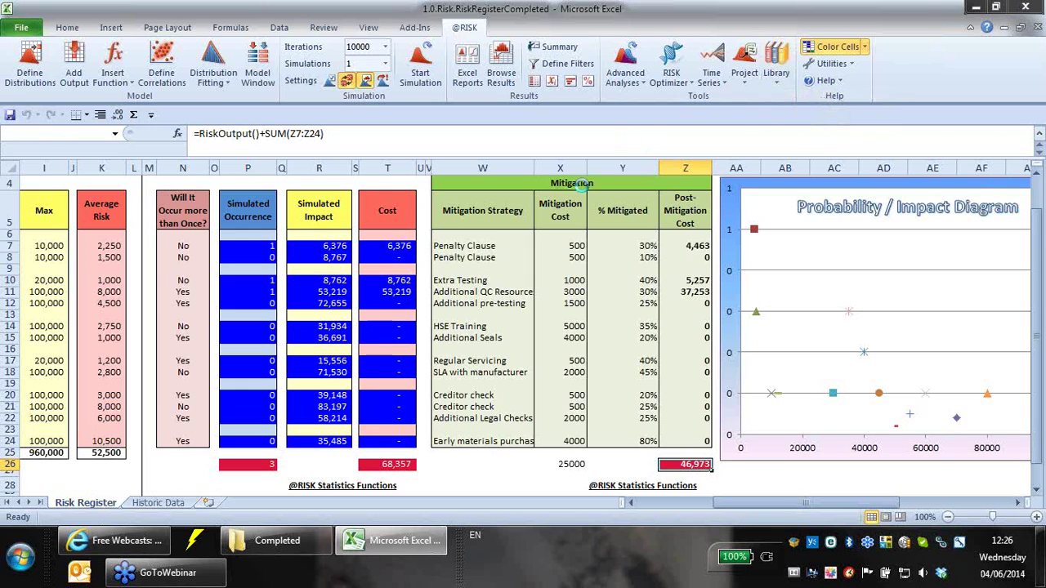
pyautogui.moveTo(112, 76); pyautogui.dragTo(288, 333)
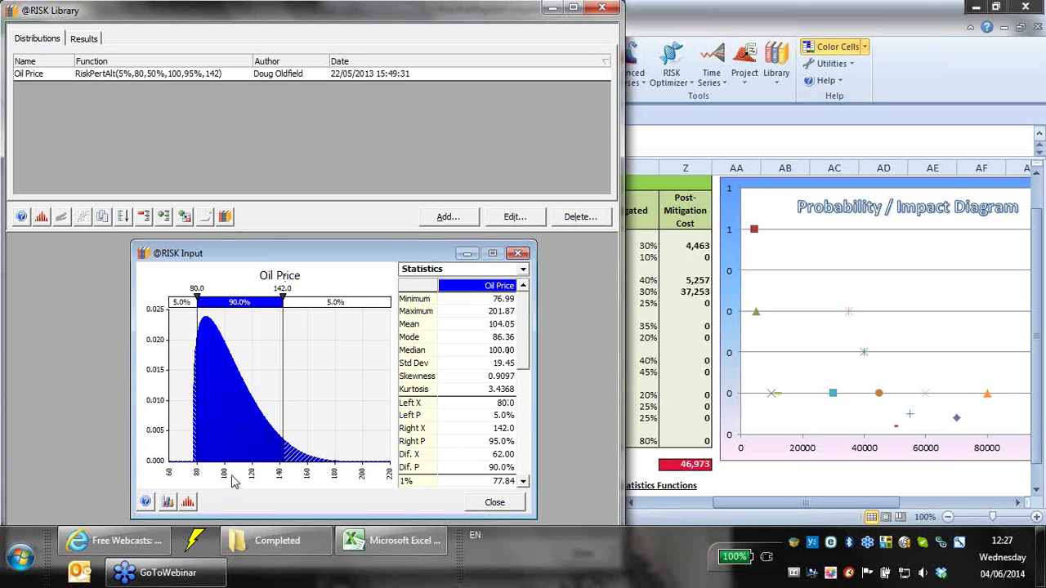
pyautogui.click(602, 8)
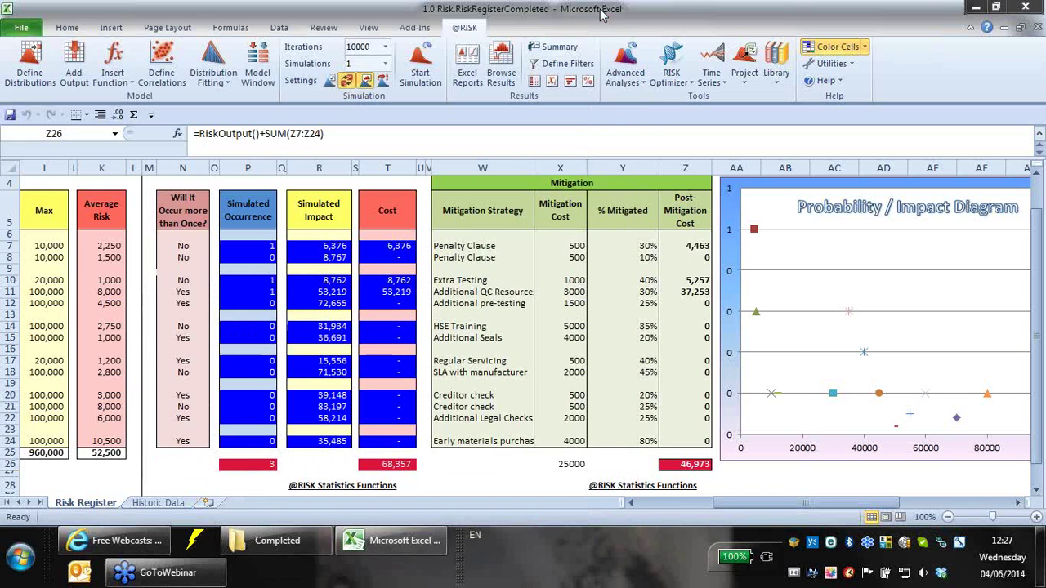
pyautogui.click(1036, 27)
pyautogui.click(522, 288)
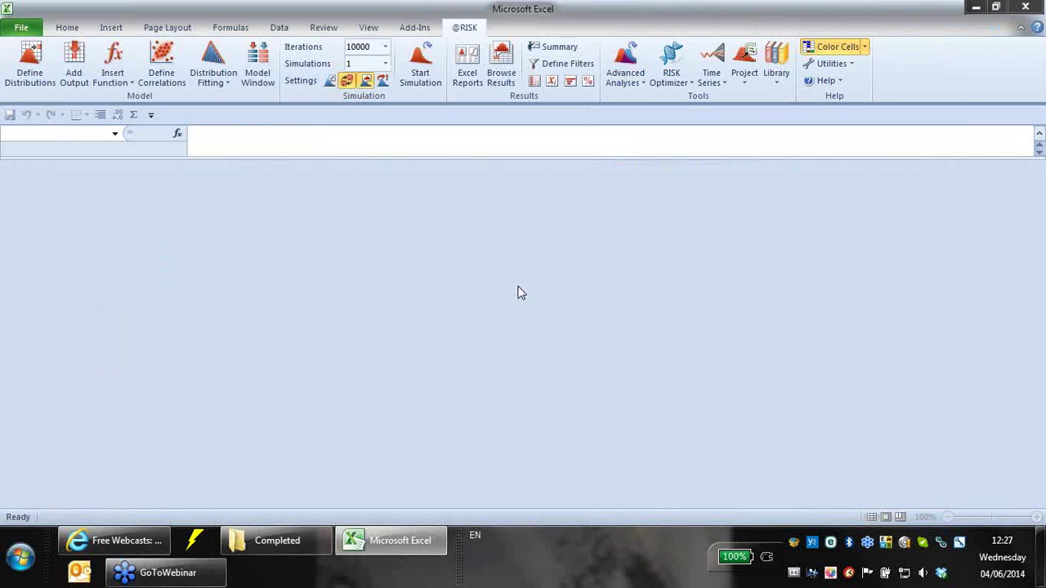
pyautogui.click(826, 80)
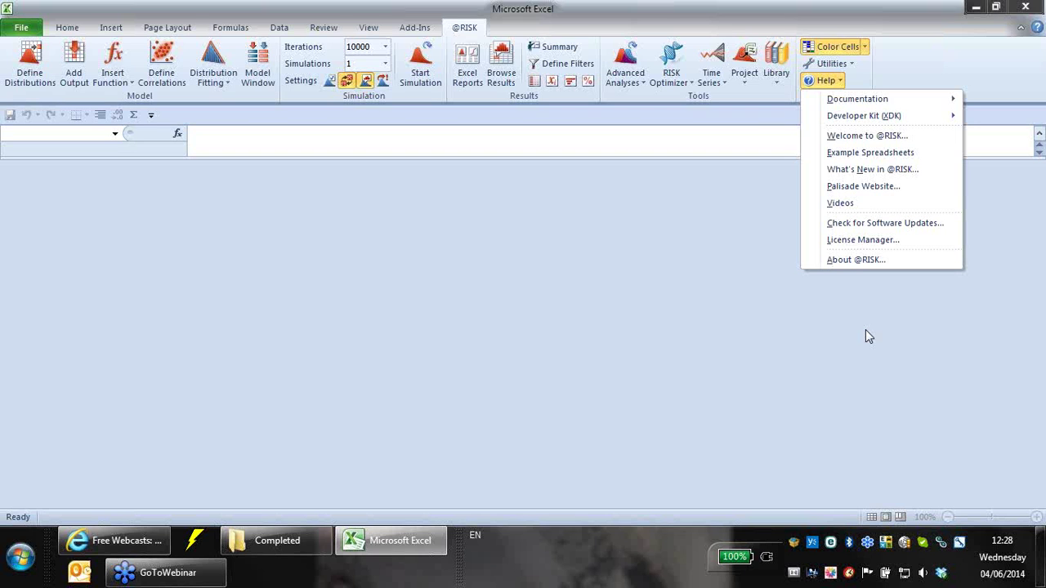
pyautogui.click(869, 154)
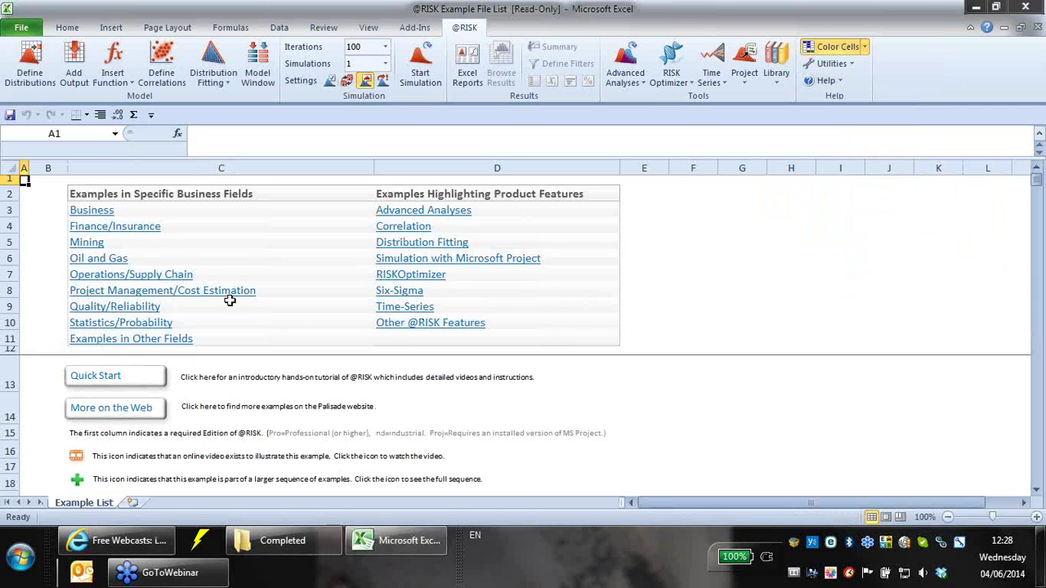
# - Open Risk Register and Advanced Modeling.xlsx from the Project Management/Cost Estimation examples
pyautogui.click(156, 292)
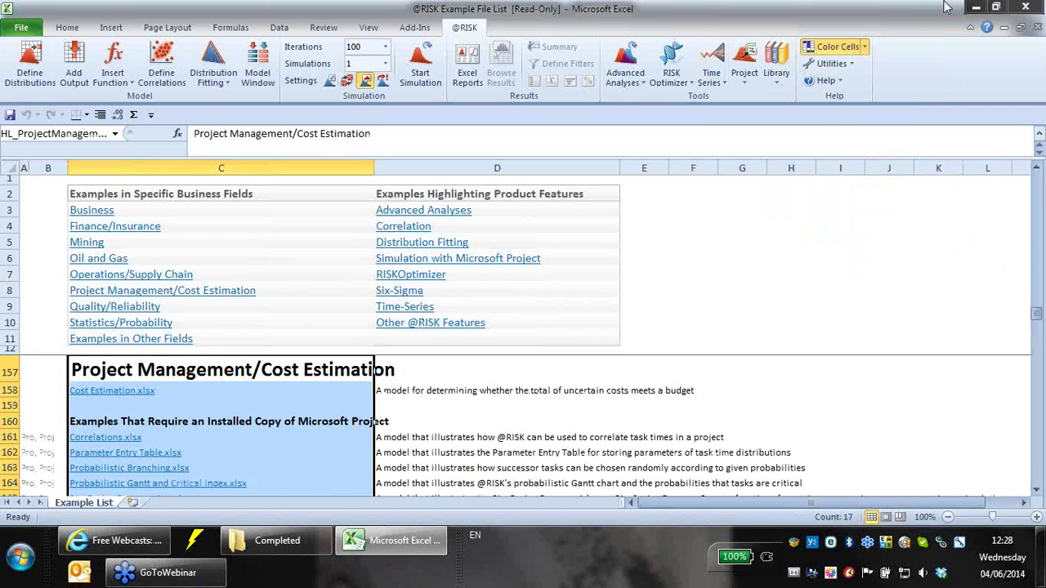
pyautogui.click(1039, 239)
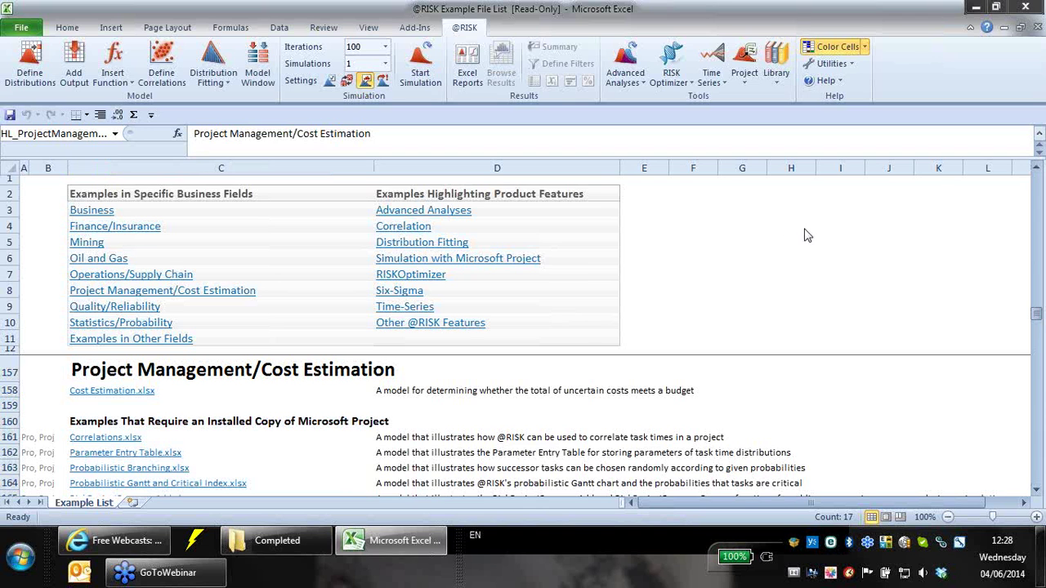
pyautogui.scroll(-2, 704, 406)
pyautogui.scroll(-2, 704, 406)
pyautogui.scroll(1, 227, 398)
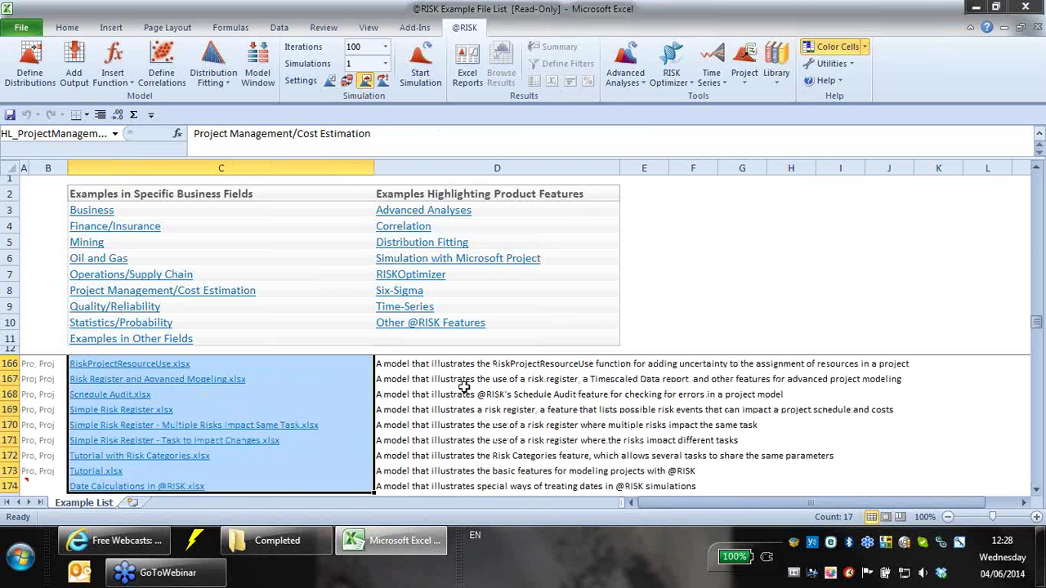
pyautogui.click(465, 387)
pyautogui.click(150, 378)
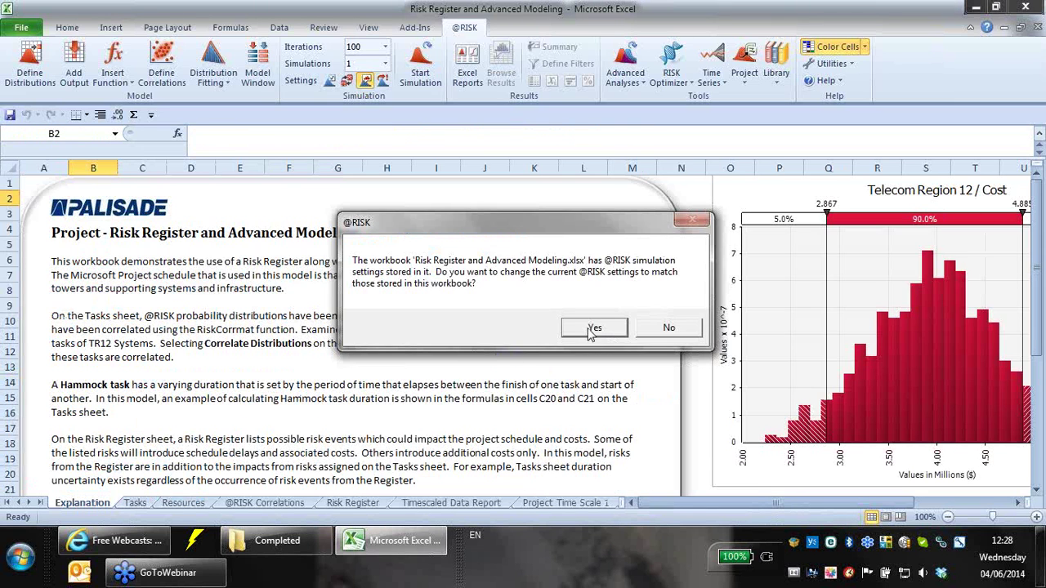
pyautogui.click(592, 326)
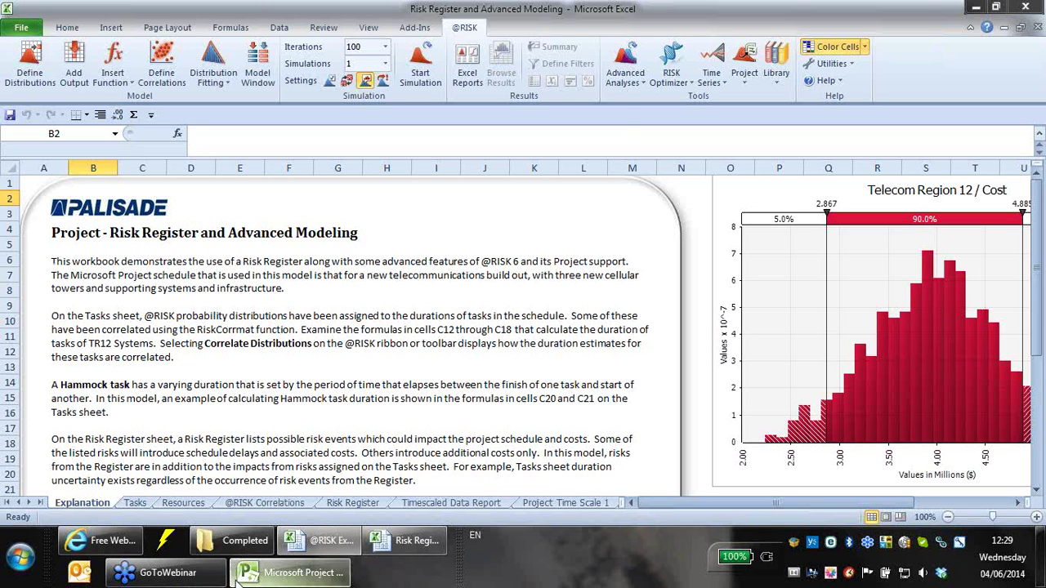
pyautogui.click(294, 572)
# - Maximize the Telecom Region 12 Gantt schedule in Project, then return to the Risk Register workbook
pyautogui.doubleClick(478, 22)
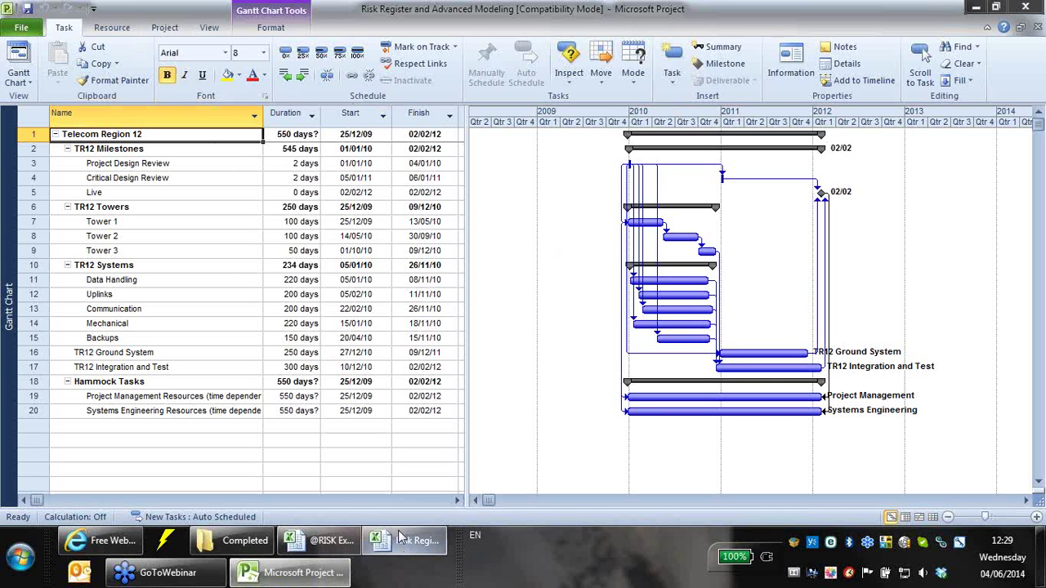
pyautogui.click(391, 556)
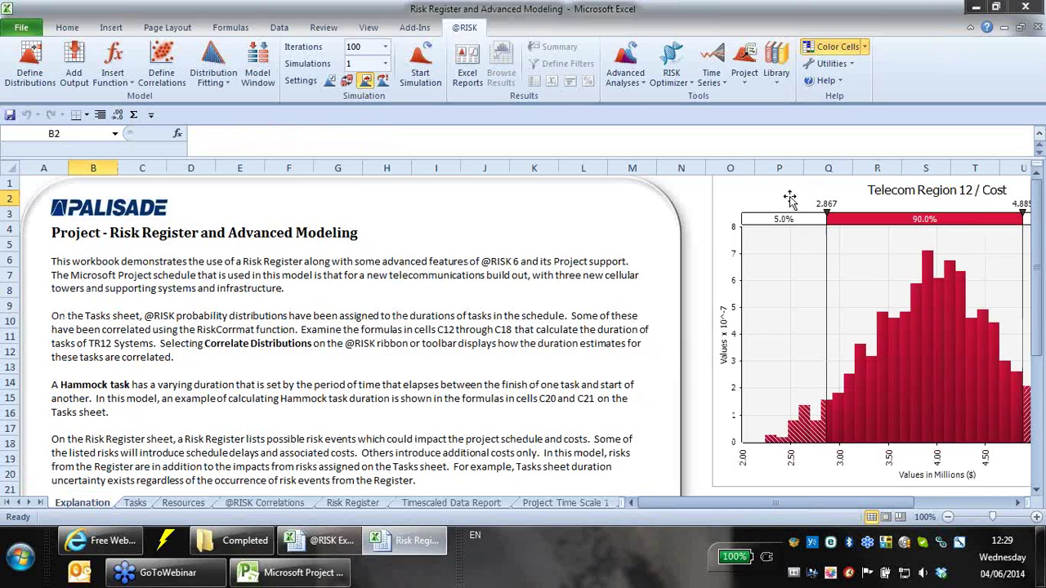
# - Show the Tasks sheet, zooming out to see the whole schedule and back to 100%
pyautogui.click(750, 82)
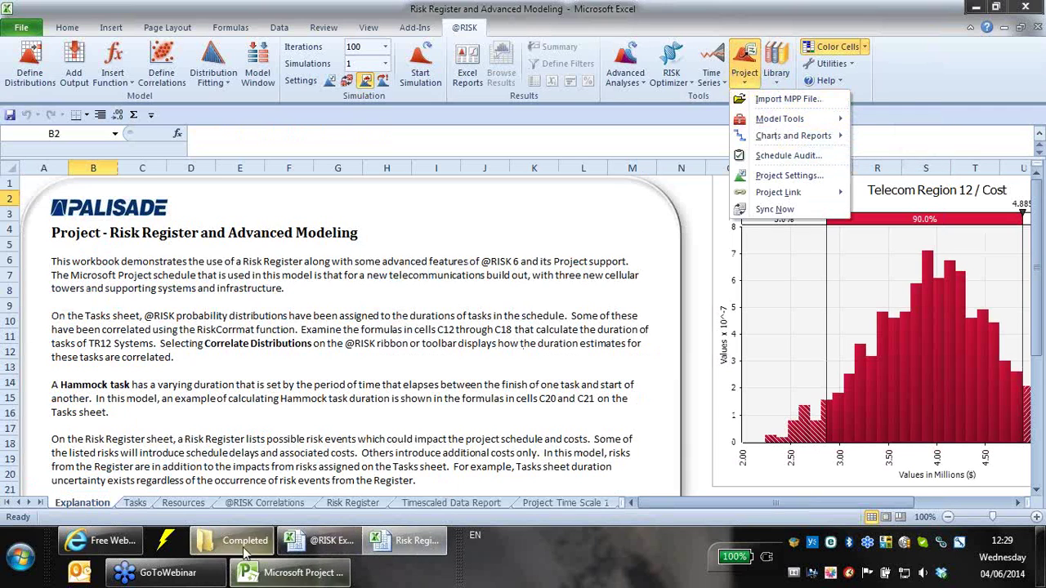
pyautogui.click(428, 366)
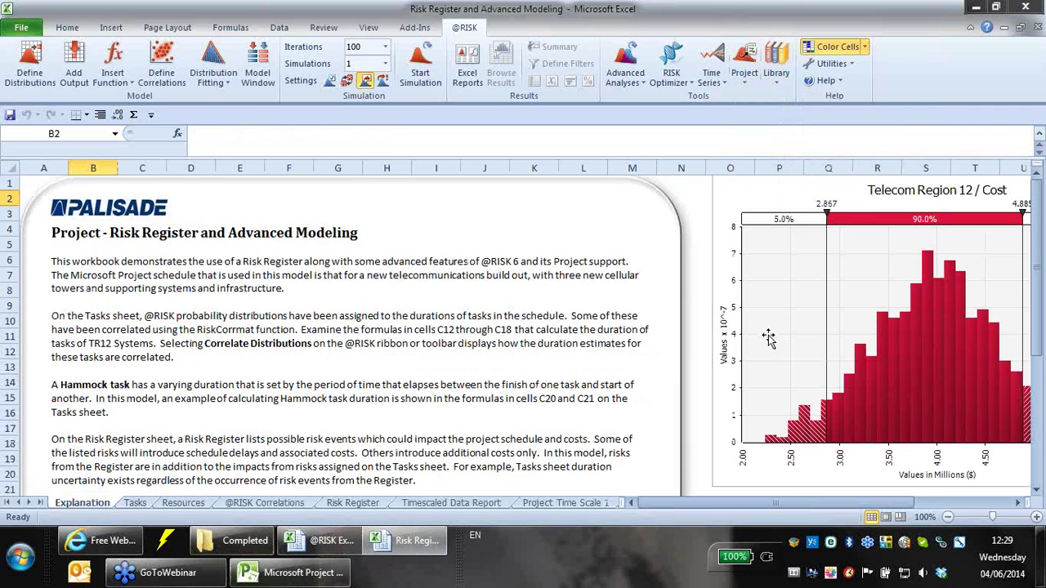
pyautogui.click(137, 503)
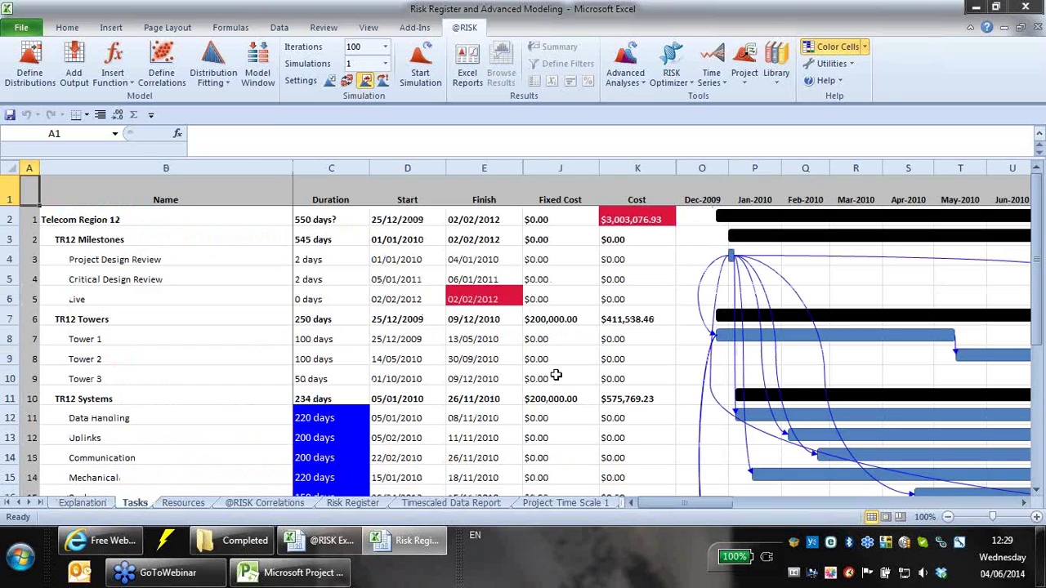
pyautogui.click(948, 517)
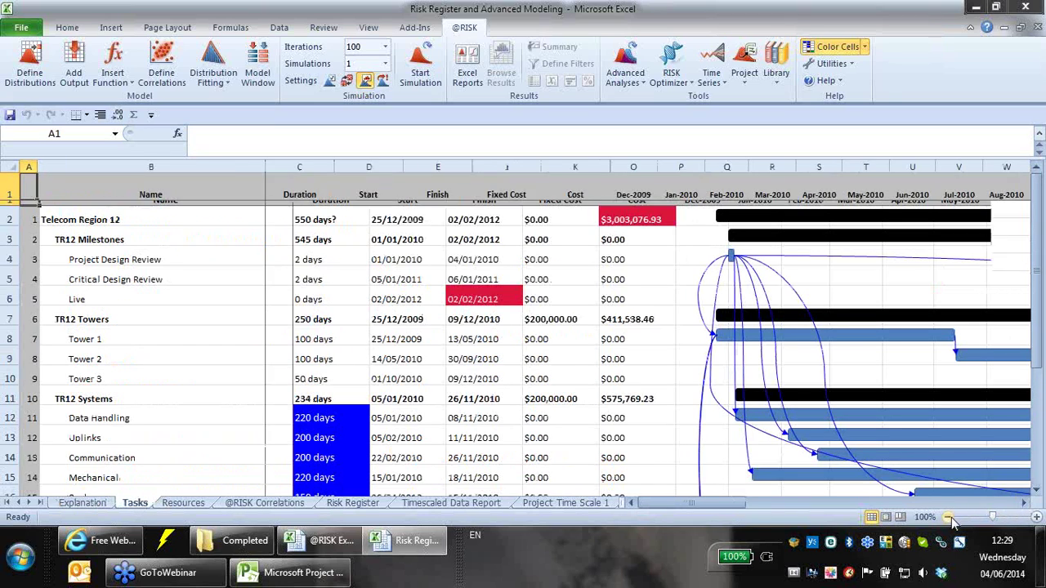
pyautogui.click(948, 517)
pyautogui.click(948, 517)
pyautogui.click(948, 517)
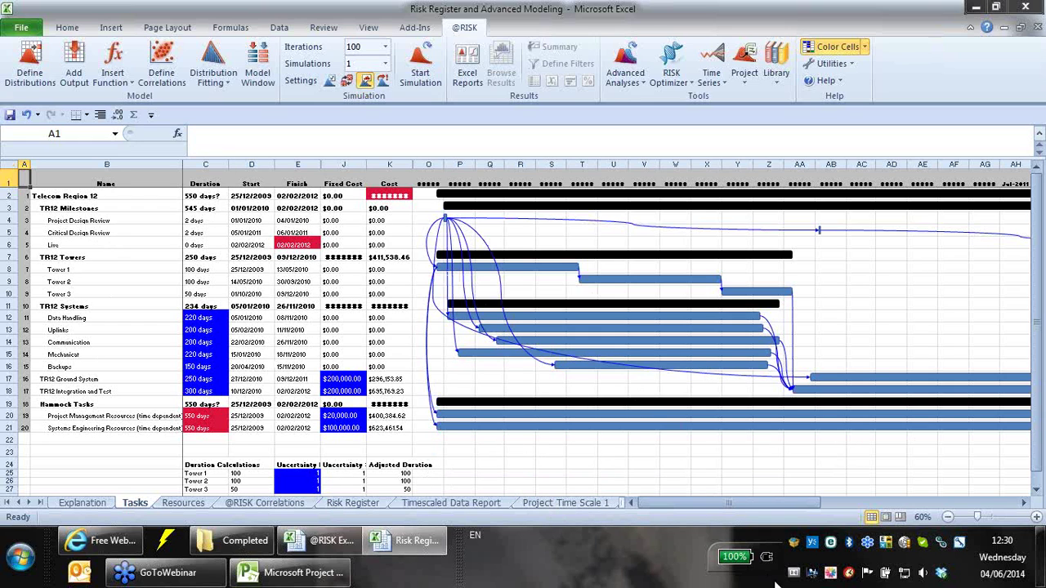
pyautogui.click(1036, 517)
pyautogui.click(1036, 516)
pyautogui.click(1036, 516)
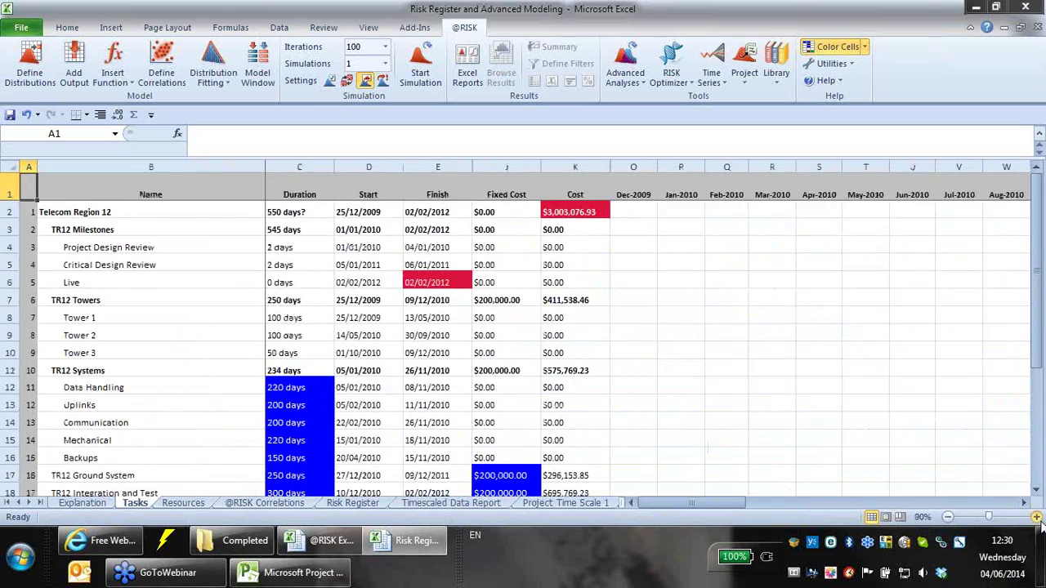
pyautogui.click(1036, 517)
pyautogui.scroll(-1, 382, 371)
# - Inspect C12's RiskNormal(220,44) duration, then the Ground System fixed cost and C15 Backups formulas
pyautogui.click(313, 360)
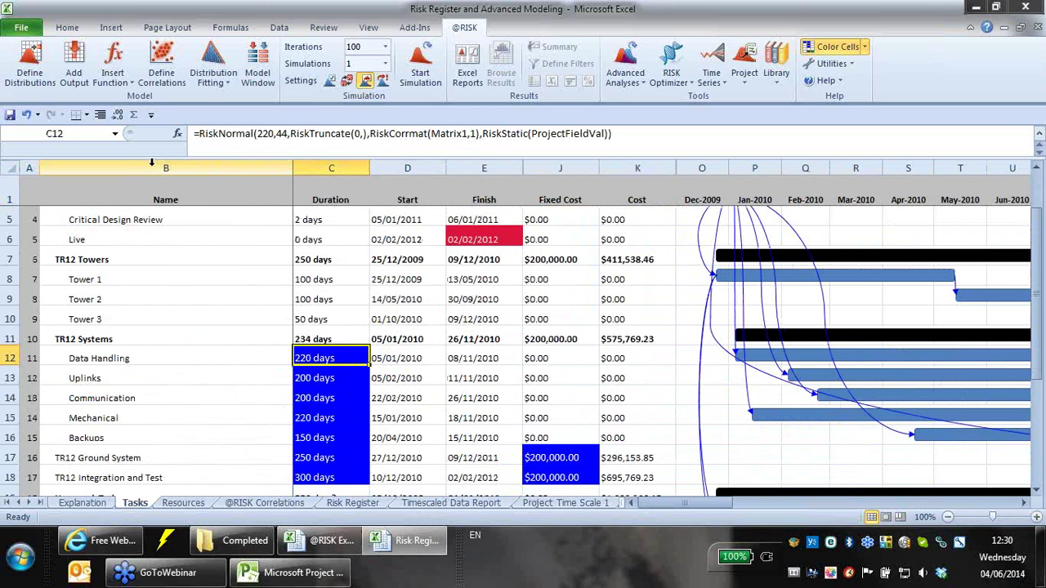
pyautogui.click(30, 75)
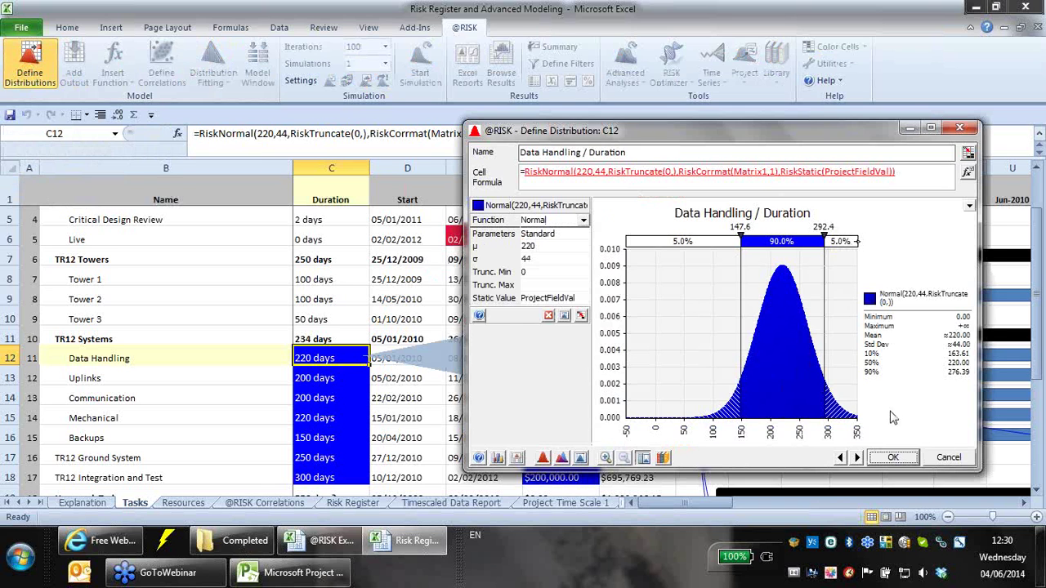
pyautogui.click(933, 456)
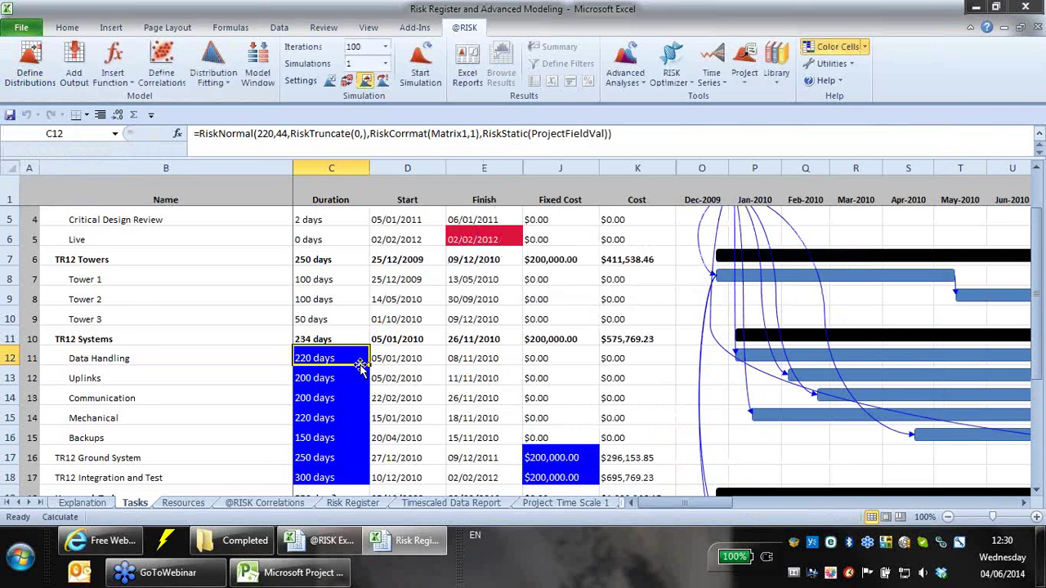
pyautogui.scroll(-2, 356, 370)
pyautogui.click(555, 353)
pyautogui.click(549, 342)
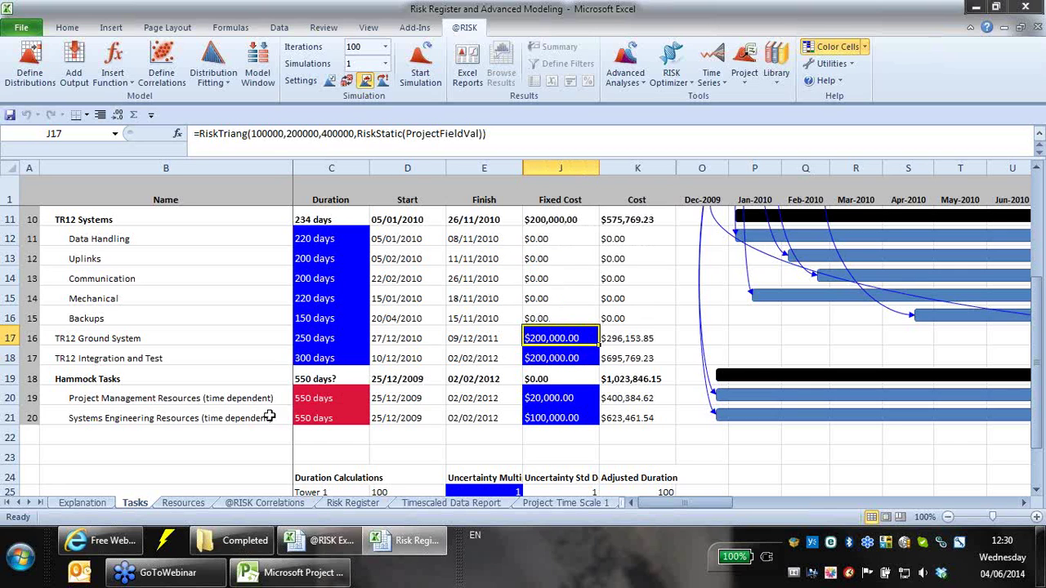
pyautogui.click(337, 297)
pyautogui.click(337, 237)
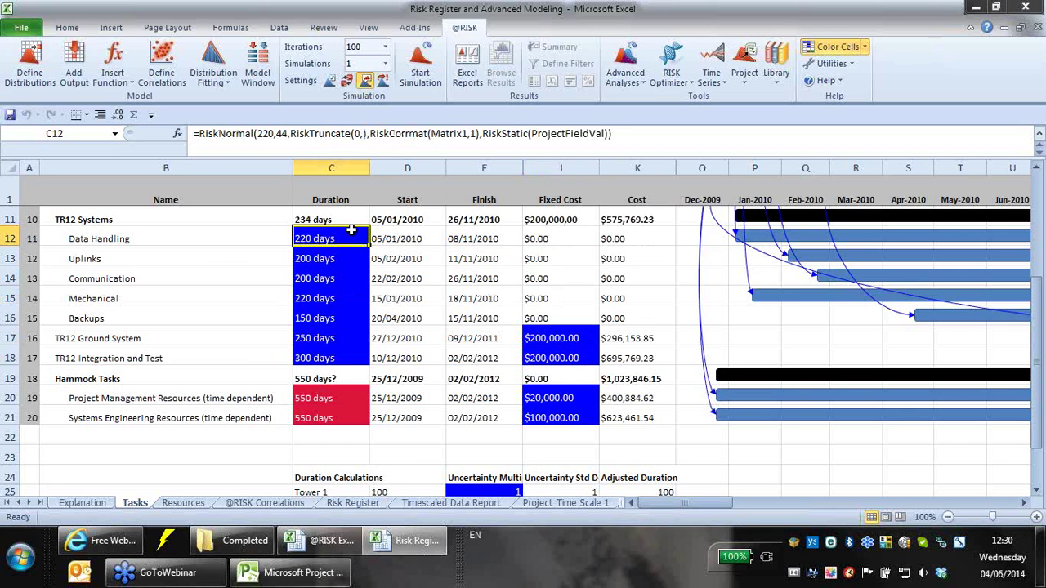
pyautogui.scroll(1, 412, 247)
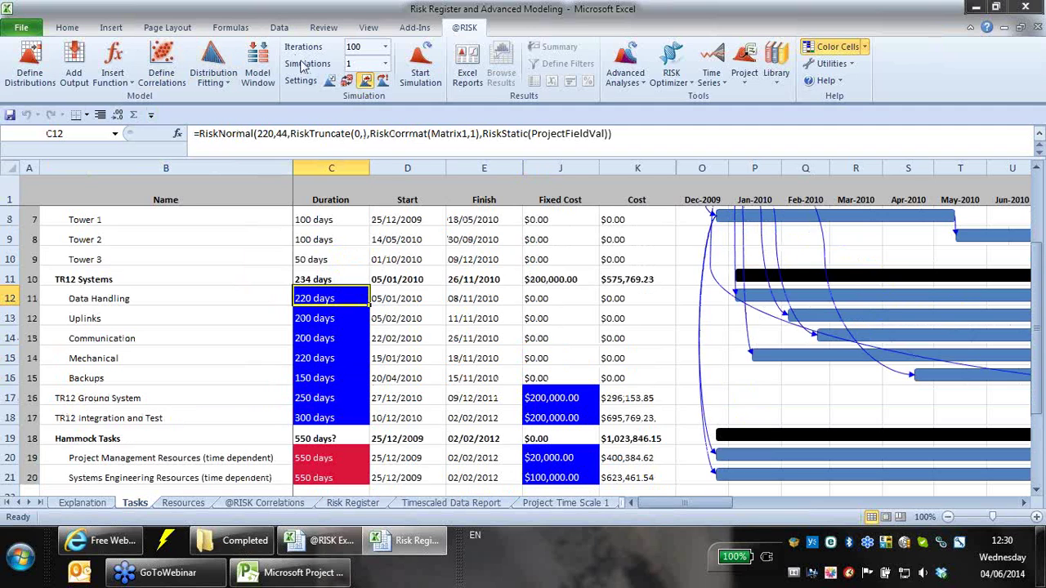
pyautogui.click(347, 80)
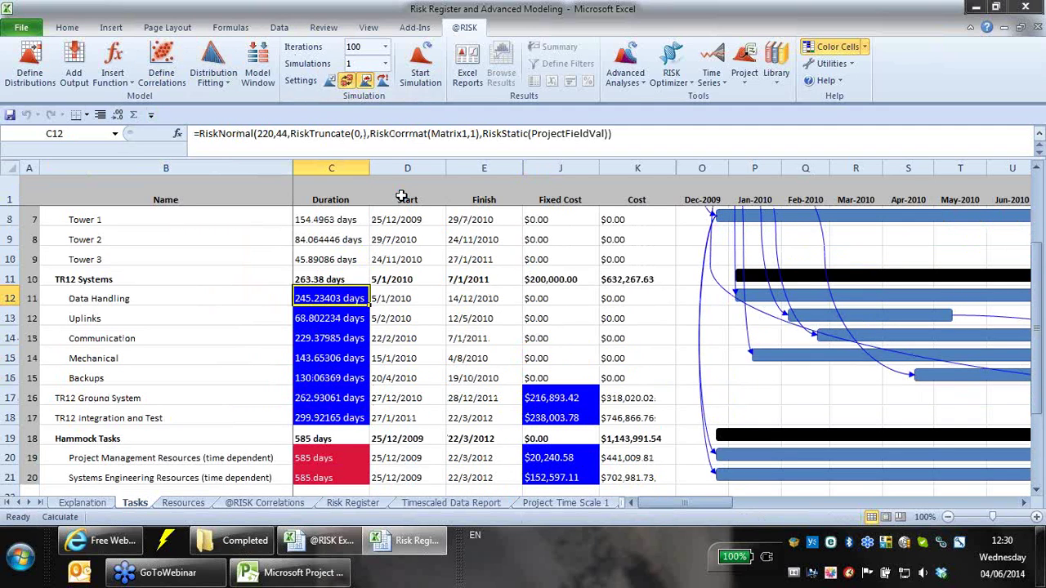
pyautogui.press('F9')
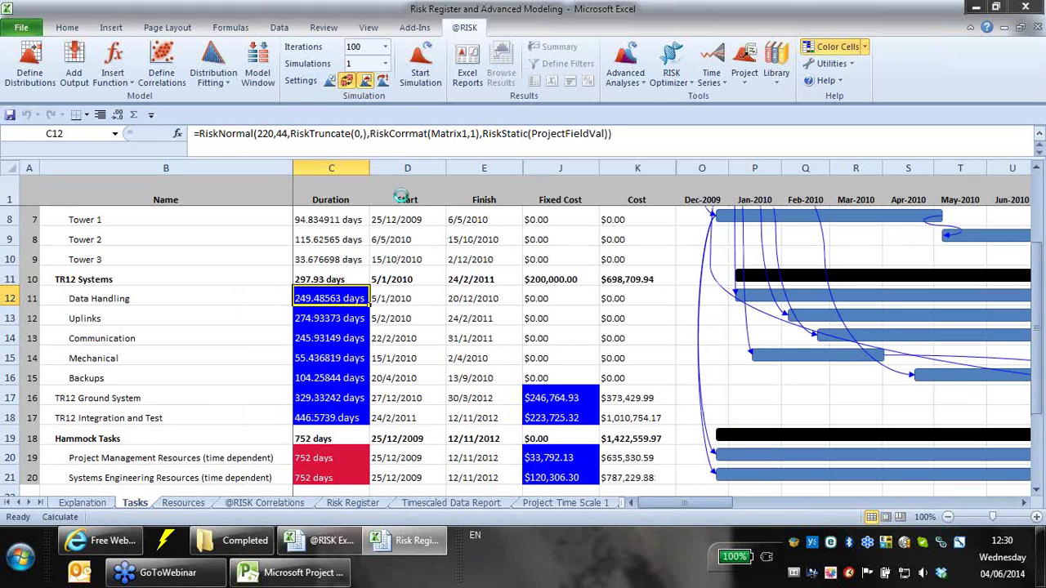
pyautogui.press('F9')
pyautogui.press('F9')
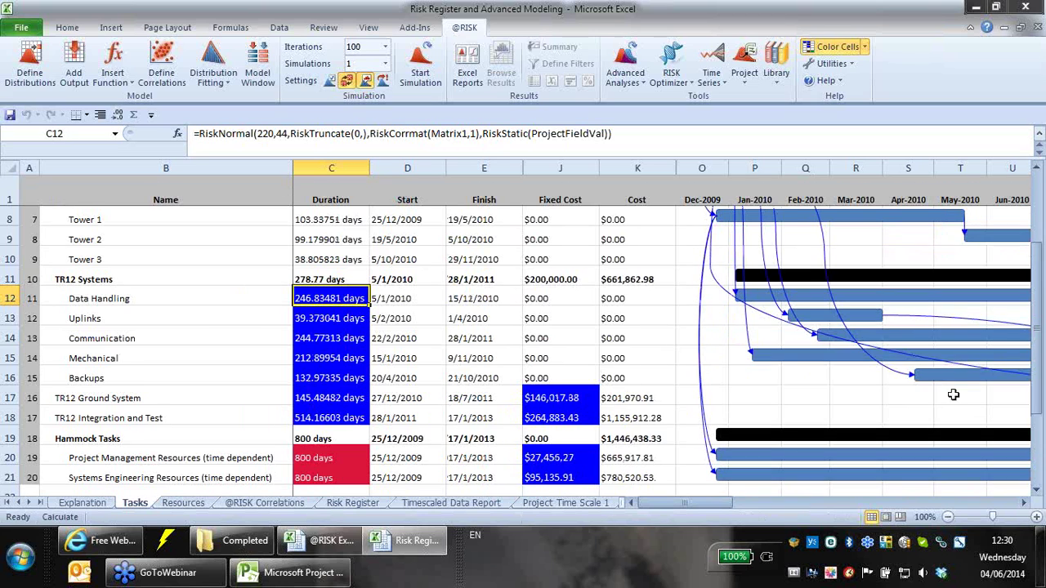
pyautogui.press('F9')
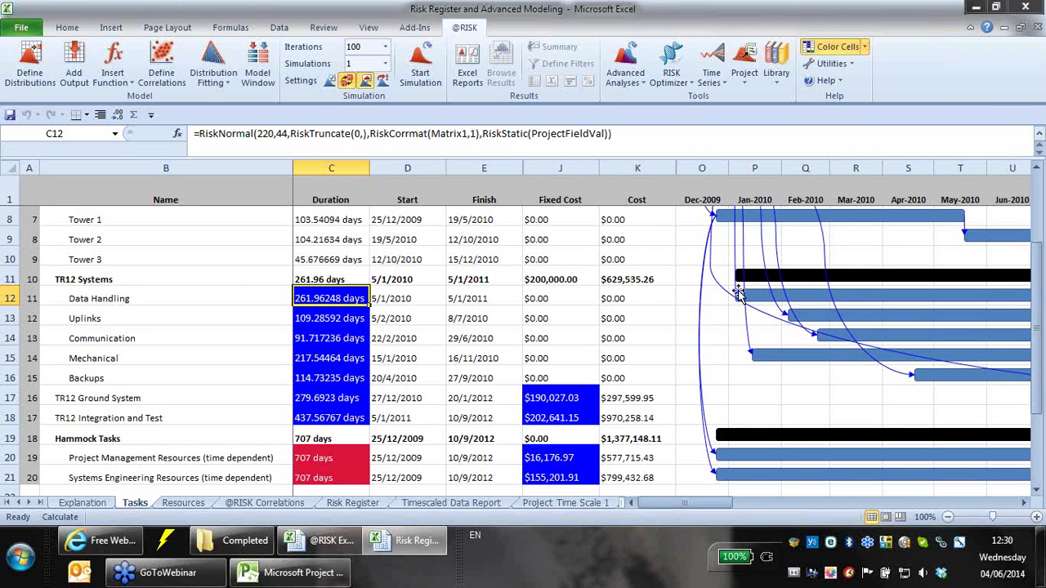
pyautogui.press('F9')
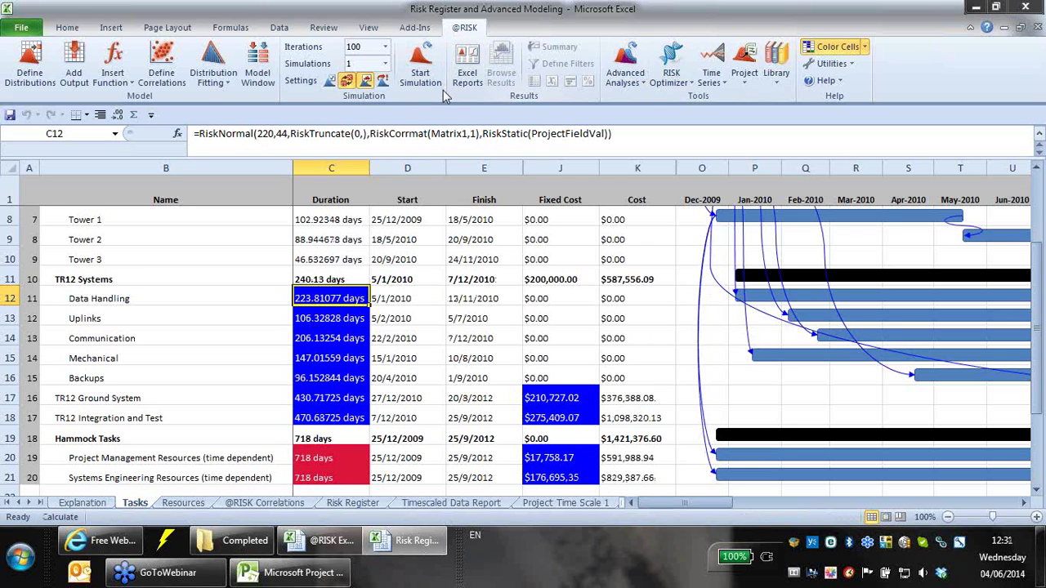
# - Run the 100-iteration simulation, review the C12 Data Handling results graph, then select E6
pyautogui.click(420, 72)
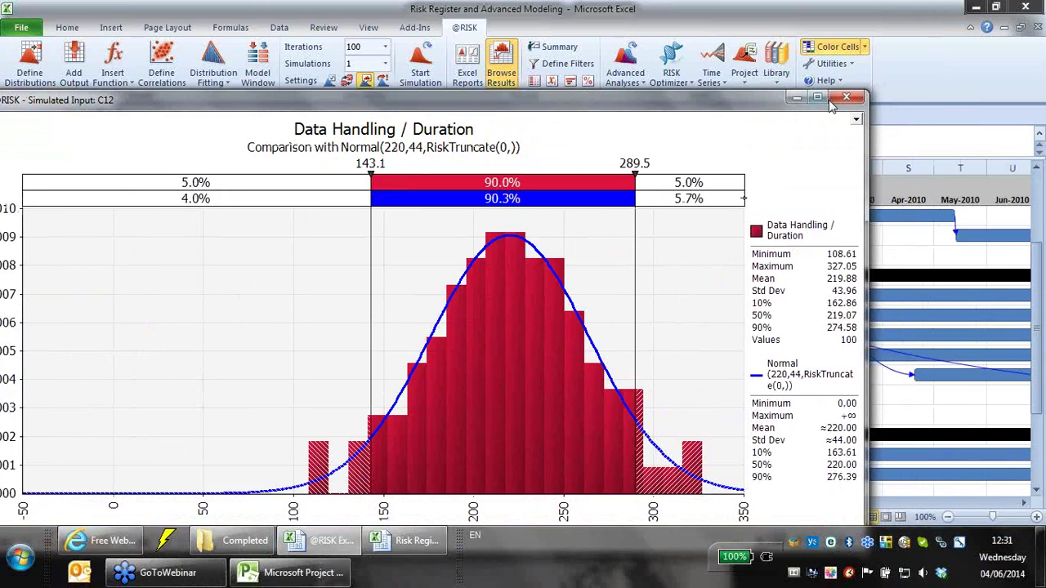
pyautogui.click(501, 73)
pyautogui.click(483, 299)
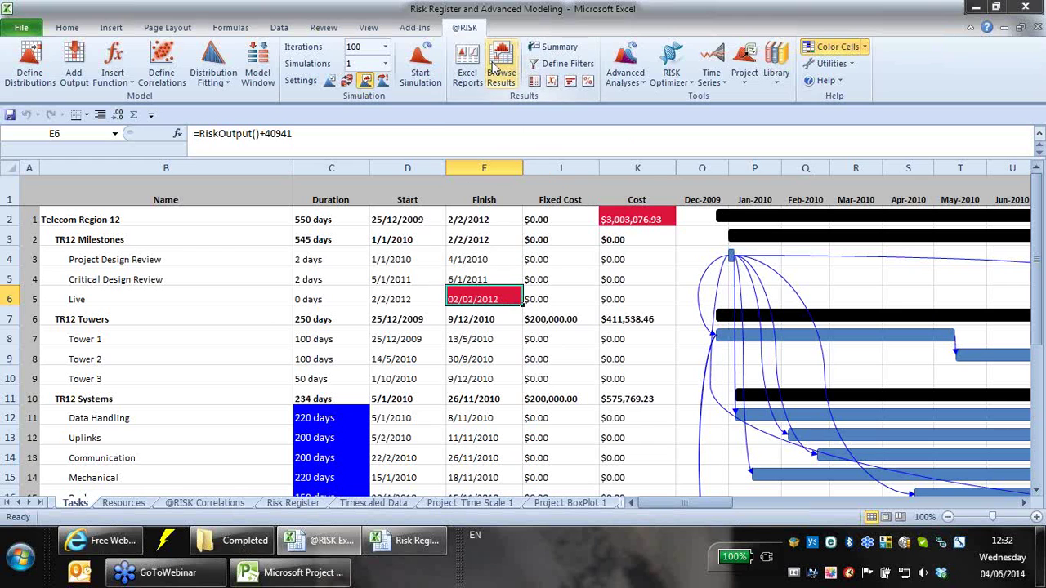
pyautogui.click(498, 72)
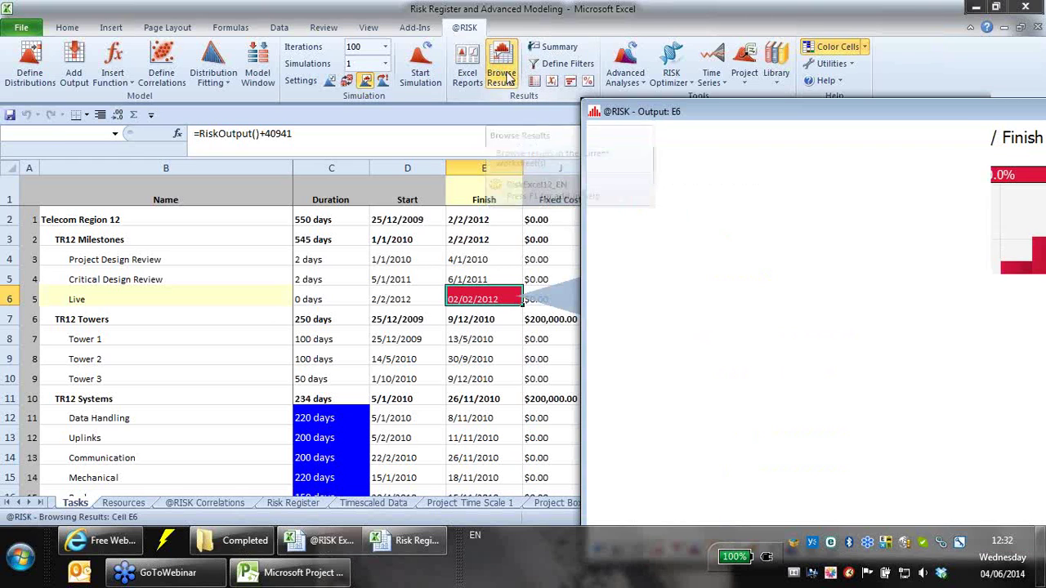
pyautogui.moveTo(629, 152); pyautogui.dragTo(179, 38)
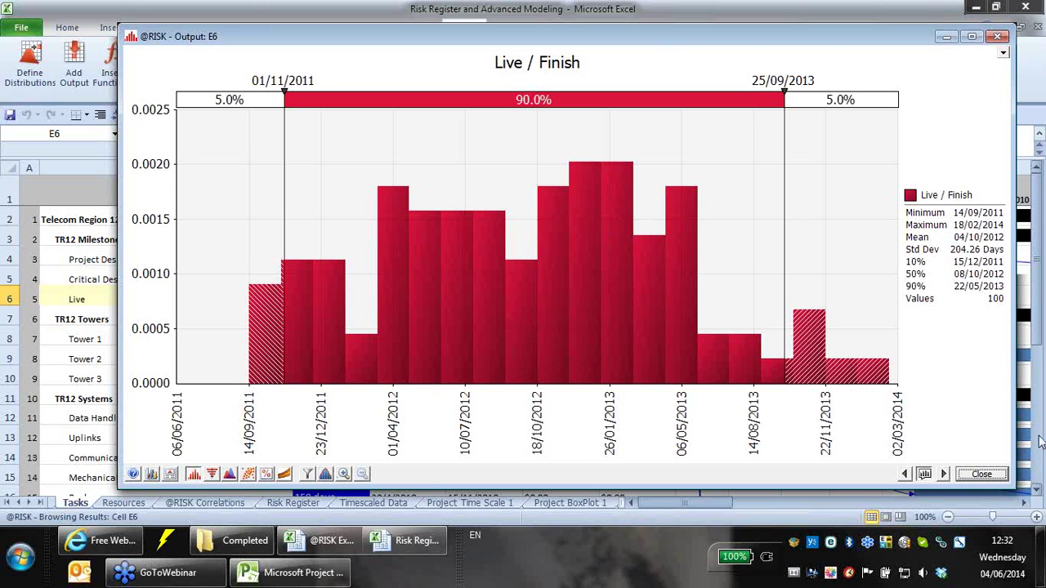
pyautogui.click(982, 474)
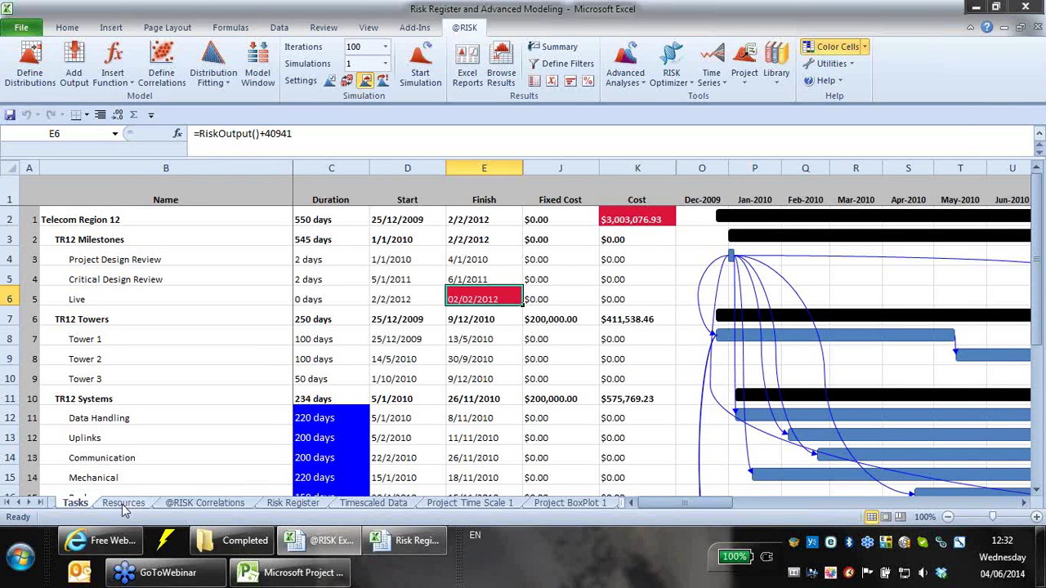
pyautogui.click(123, 503)
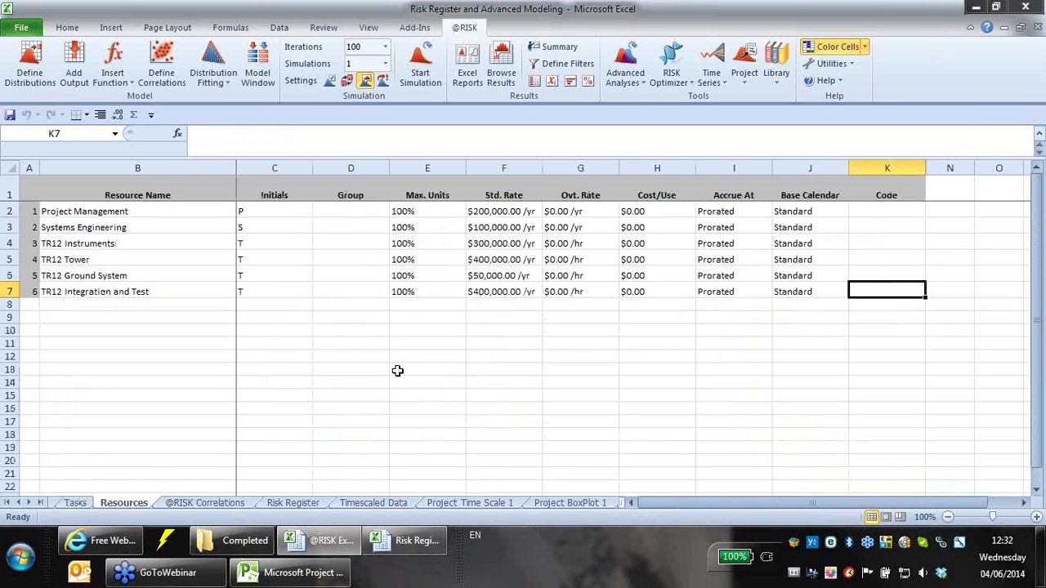
pyautogui.click(206, 503)
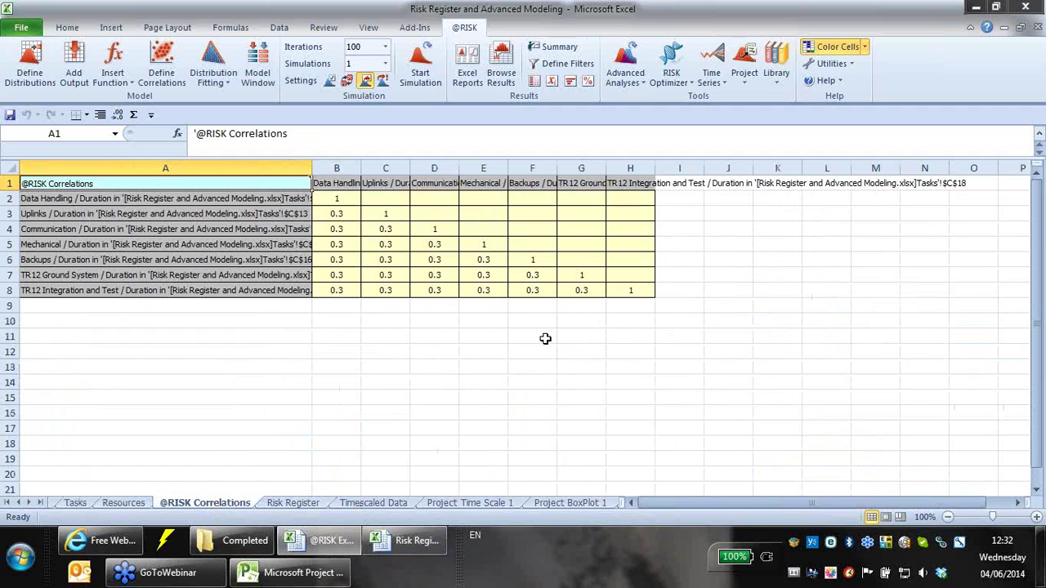
pyautogui.click(289, 503)
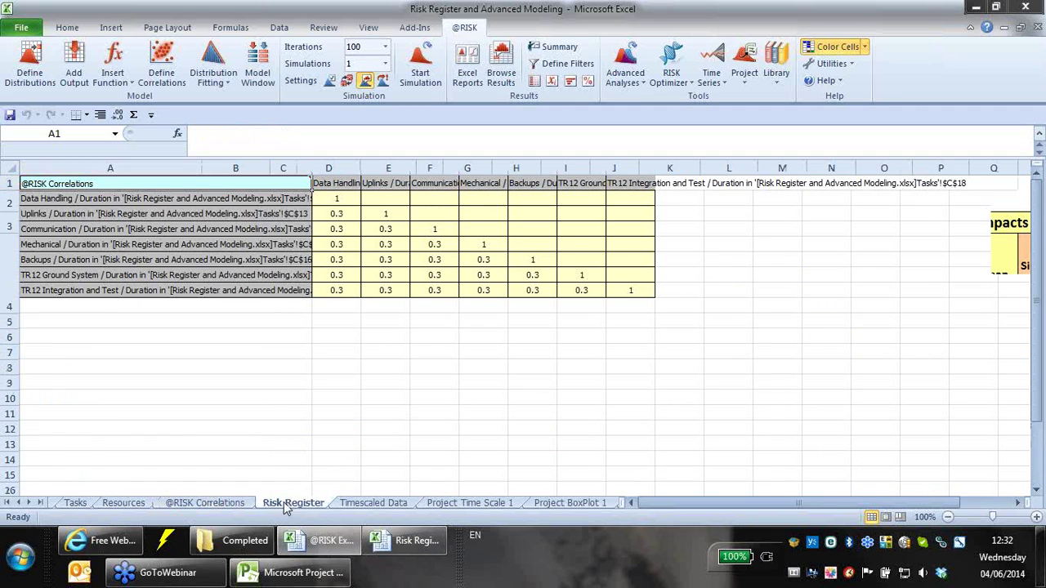
pyautogui.click(347, 82)
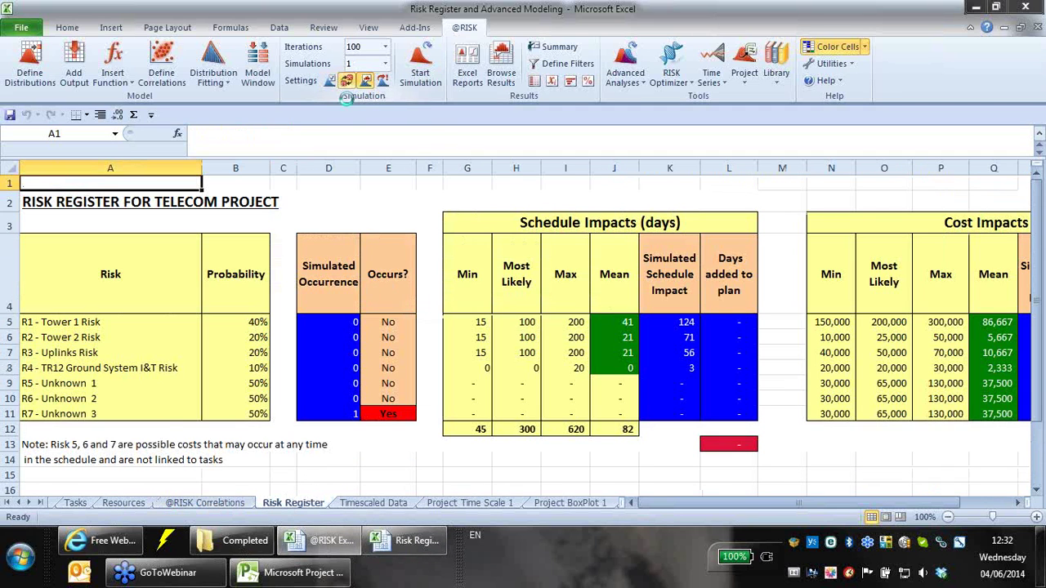
# - Select risks R1–R7 and their probabilities, and view the Tower 1 occurrence cell's distribution
pyautogui.moveTo(82, 319); pyautogui.dragTo(94, 415)
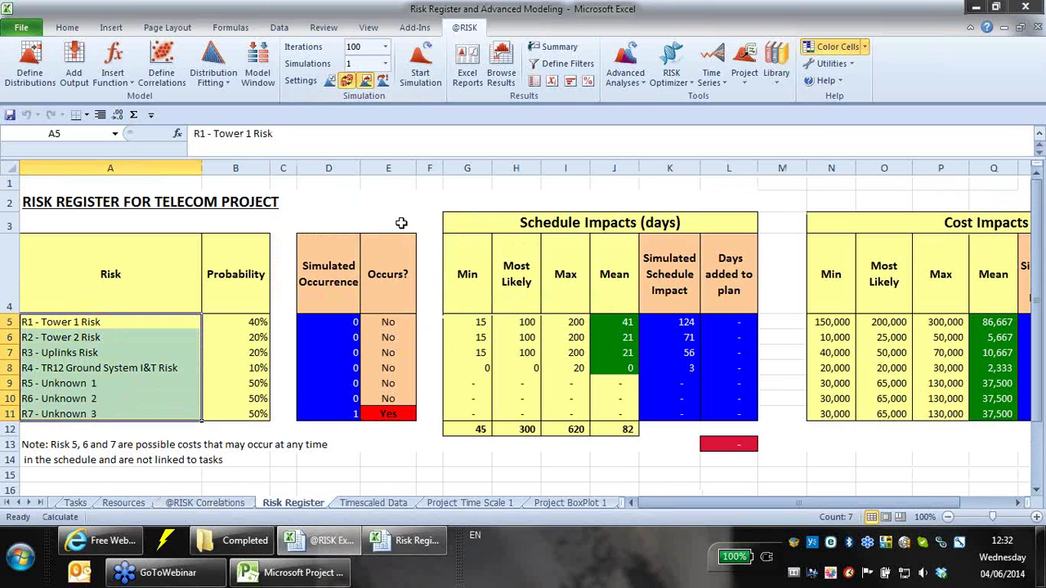
pyautogui.moveTo(250, 311); pyautogui.dragTo(265, 400)
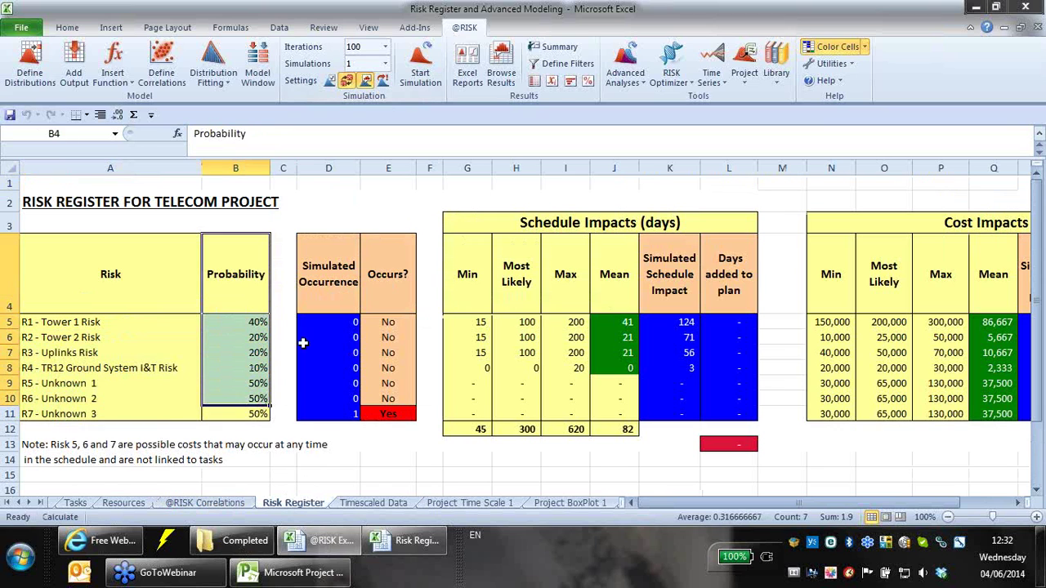
pyautogui.click(321, 318)
pyautogui.click(30, 64)
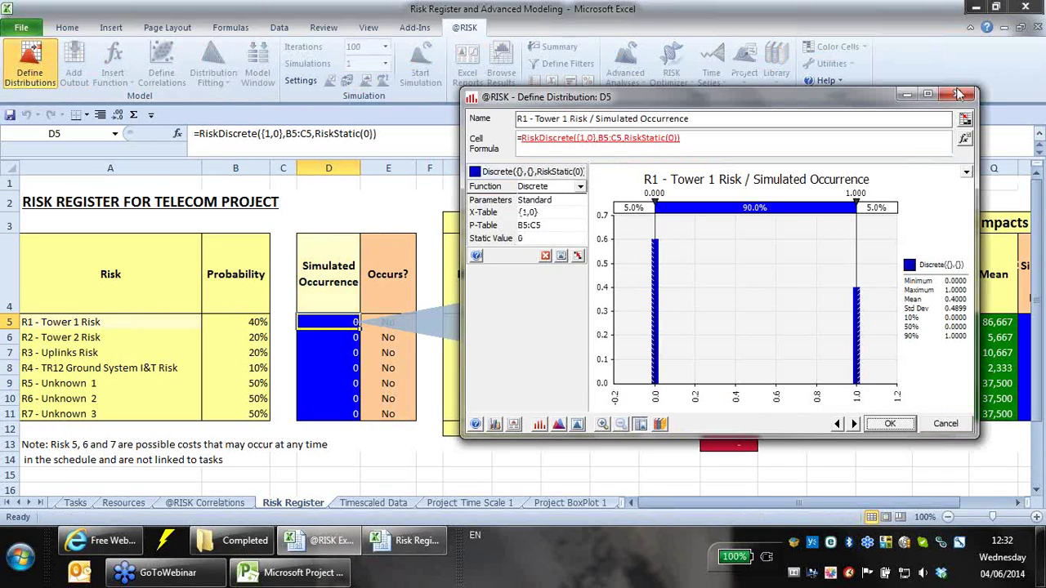
pyautogui.click(957, 97)
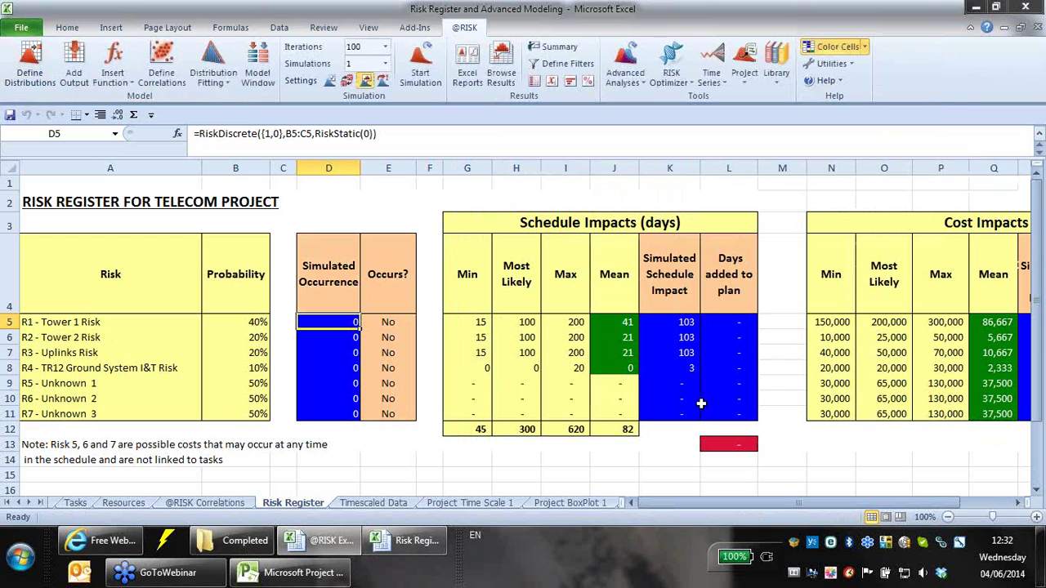
# - Resample the risk register with new random values using F9
pyautogui.click(347, 80)
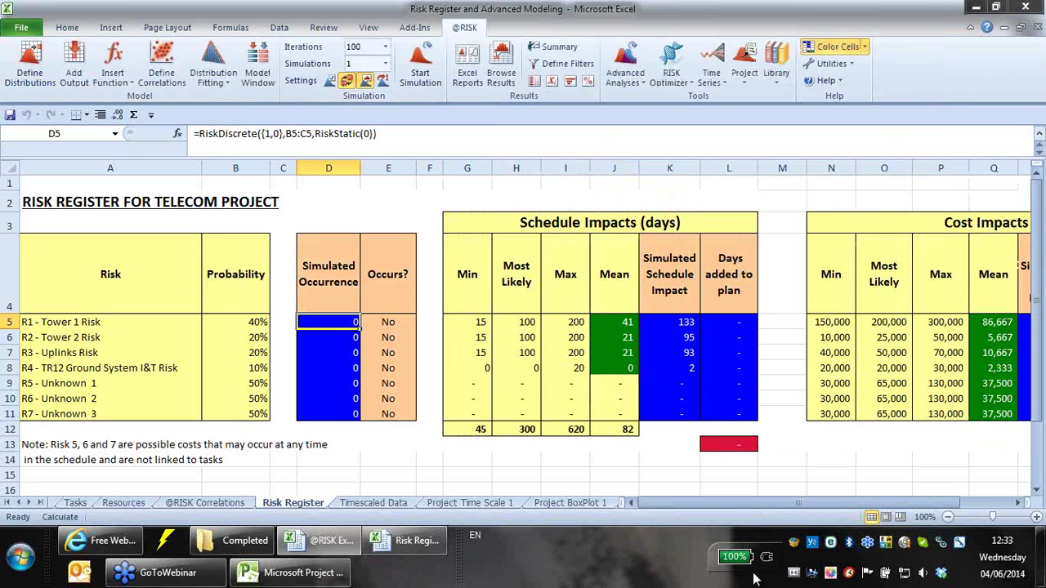
pyautogui.moveTo(746, 501); pyautogui.dragTo(800, 506)
pyautogui.moveTo(716, 504); pyautogui.dragTo(686, 495)
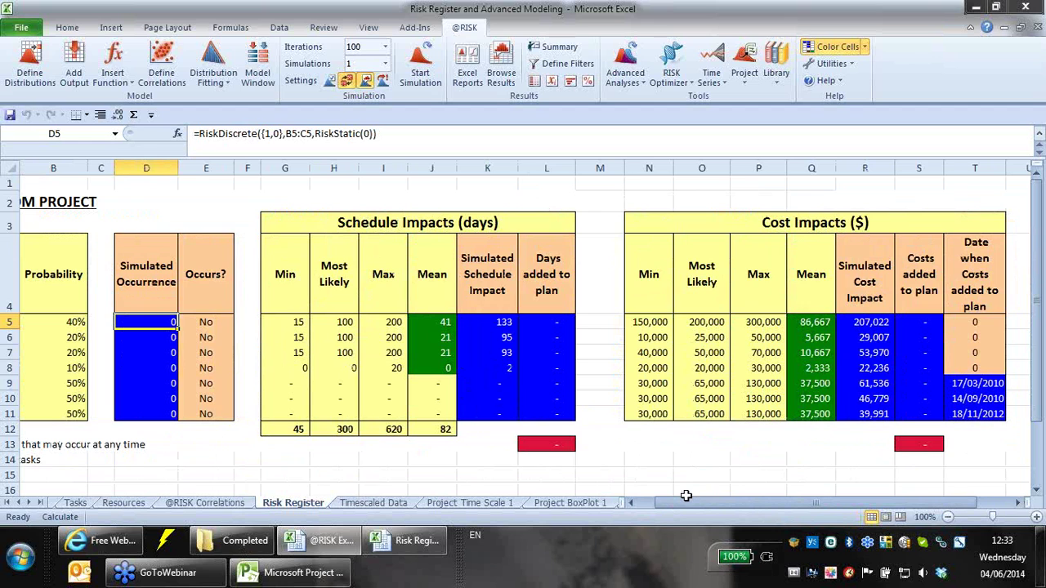
pyautogui.press('F9')
pyautogui.press('F9')
pyautogui.press('F9')
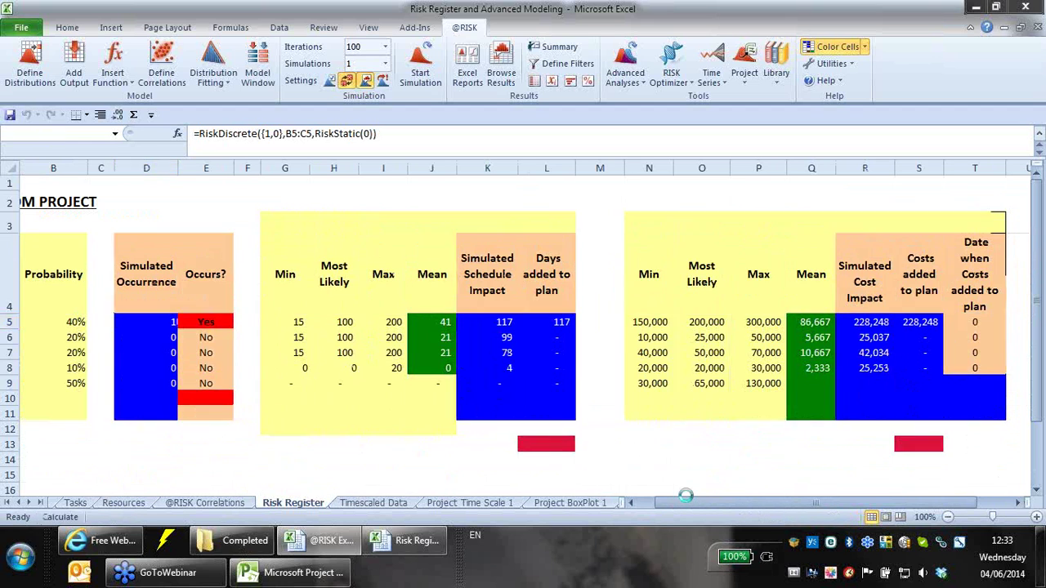
pyautogui.moveTo(787, 500); pyautogui.dragTo(839, 490)
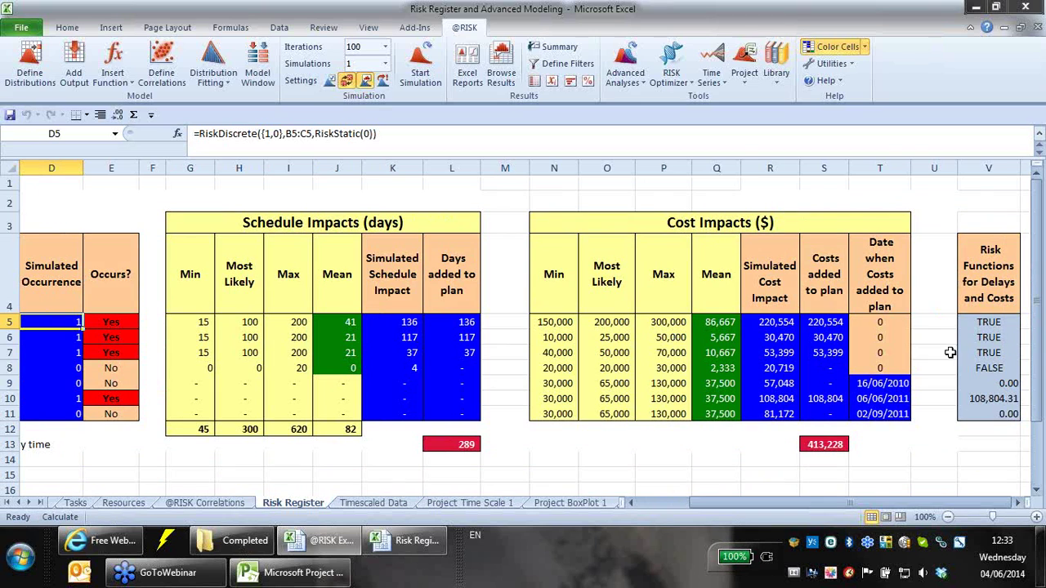
pyautogui.click(988, 323)
pyautogui.click(987, 338)
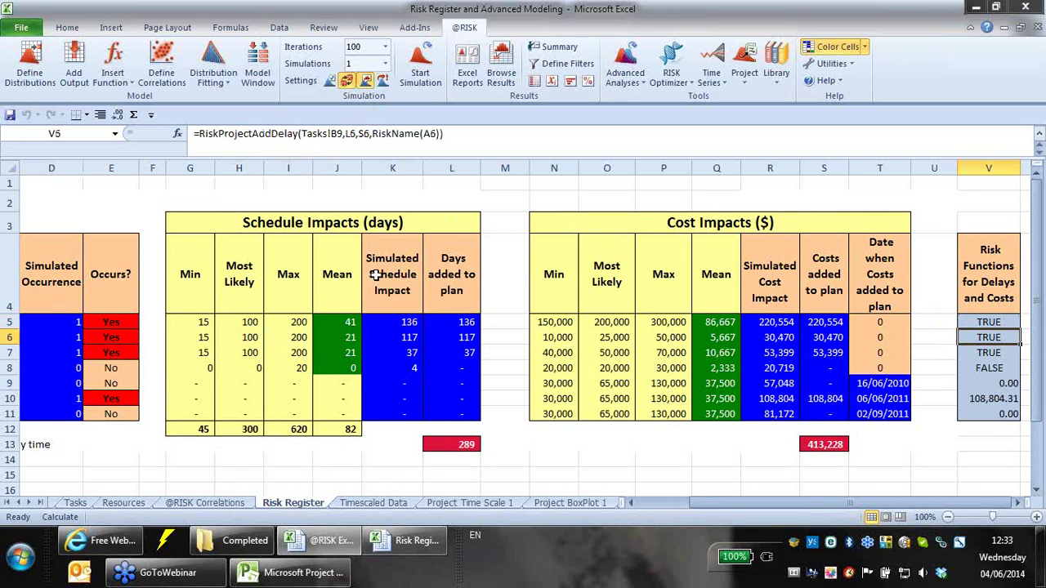
pyautogui.click(974, 369)
pyautogui.click(960, 384)
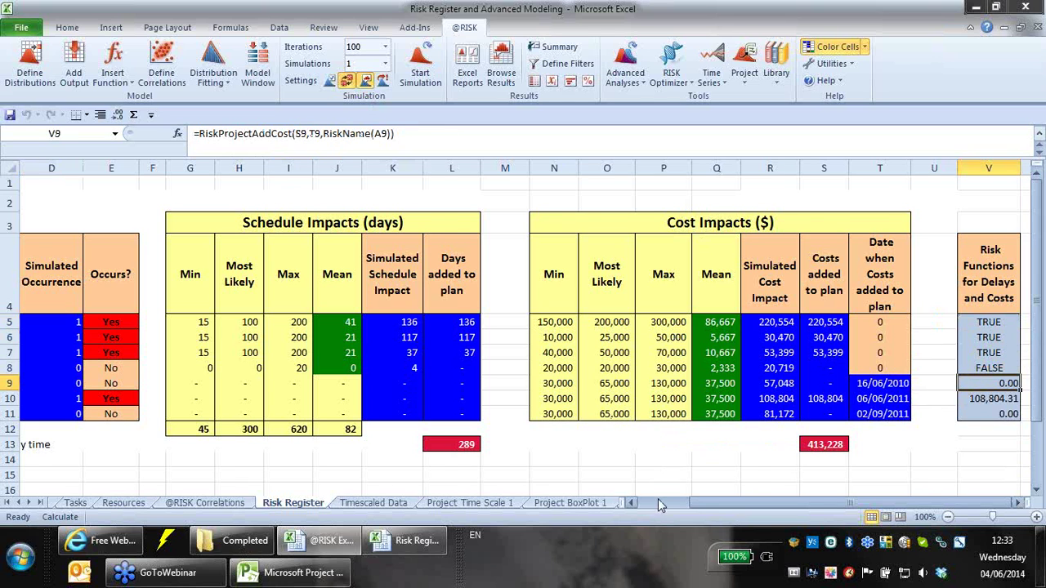
pyautogui.click(660, 505)
pyautogui.click(205, 502)
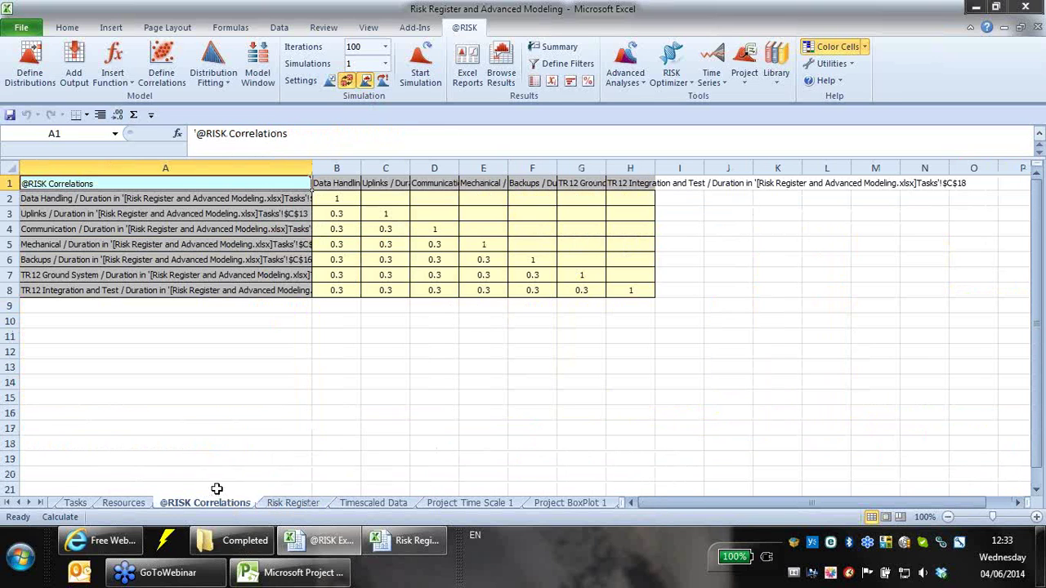
# - Browse Tasks, Timescaled Data and the Project Time Scale 1 cost chart, then go back to Tasks
pyautogui.click(85, 490)
pyautogui.click(78, 502)
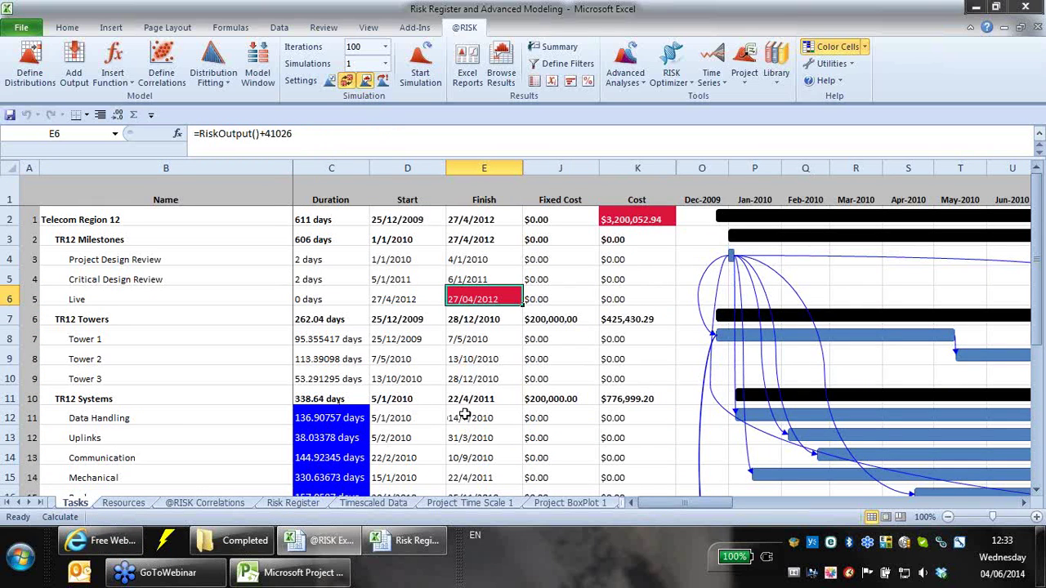
pyautogui.click(370, 506)
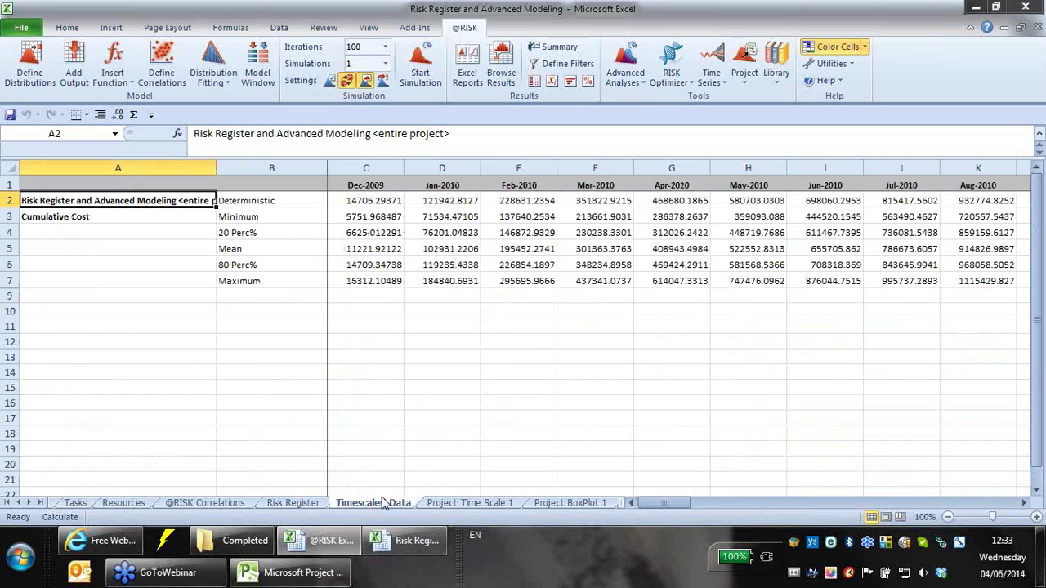
pyautogui.click(452, 505)
pyautogui.scroll(-3, 289, 431)
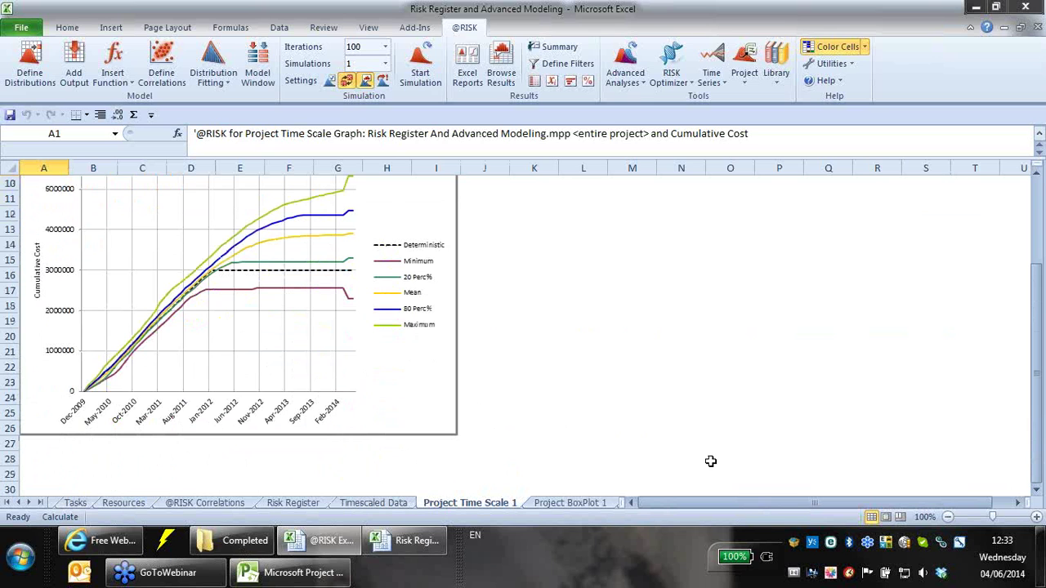
pyautogui.click(398, 507)
pyautogui.click(306, 505)
pyautogui.click(233, 504)
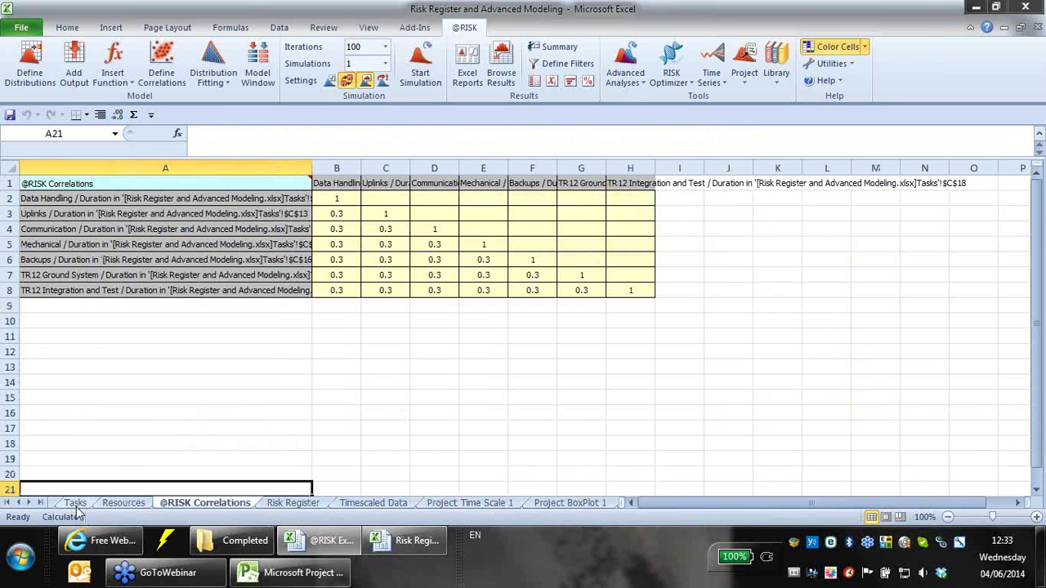
pyautogui.click(76, 504)
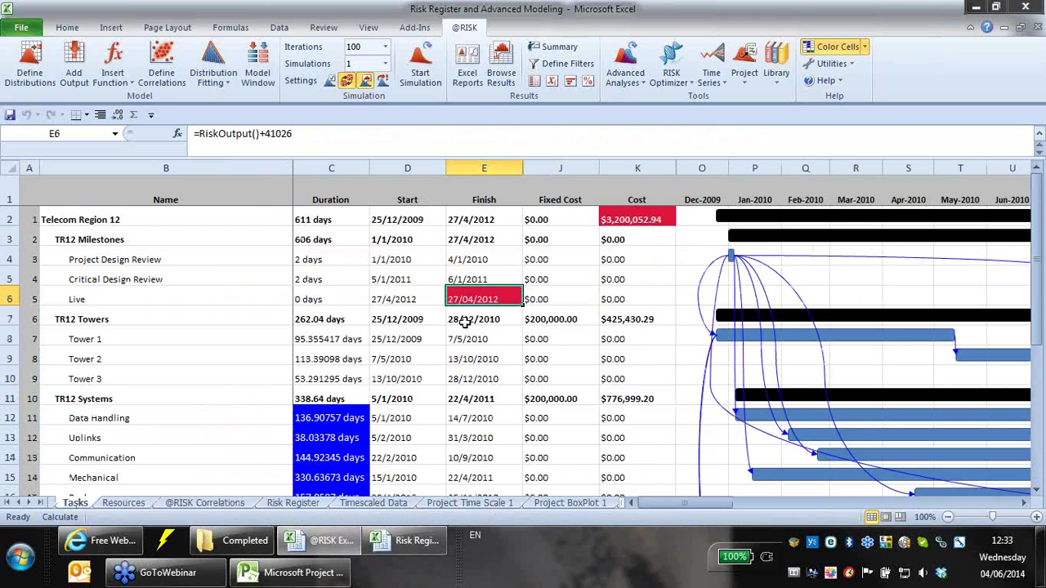
pyautogui.click(501, 72)
pyautogui.moveTo(719, 119); pyautogui.dragTo(331, 44)
pyautogui.click(243, 473)
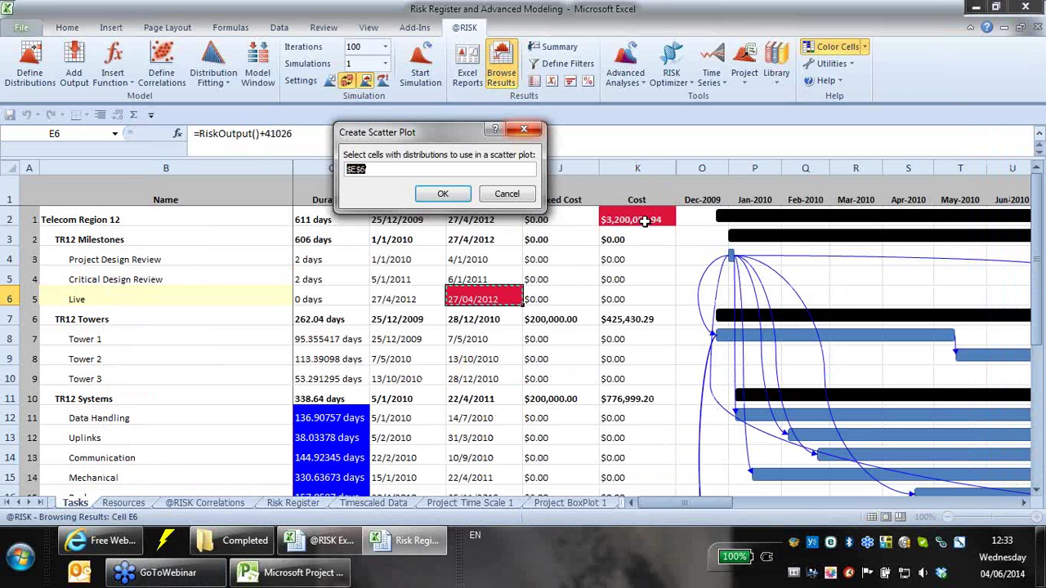
pyautogui.keyDown('ctrl'); pyautogui.click(649, 220); pyautogui.keyUp('ctrl')
pyautogui.click(442, 194)
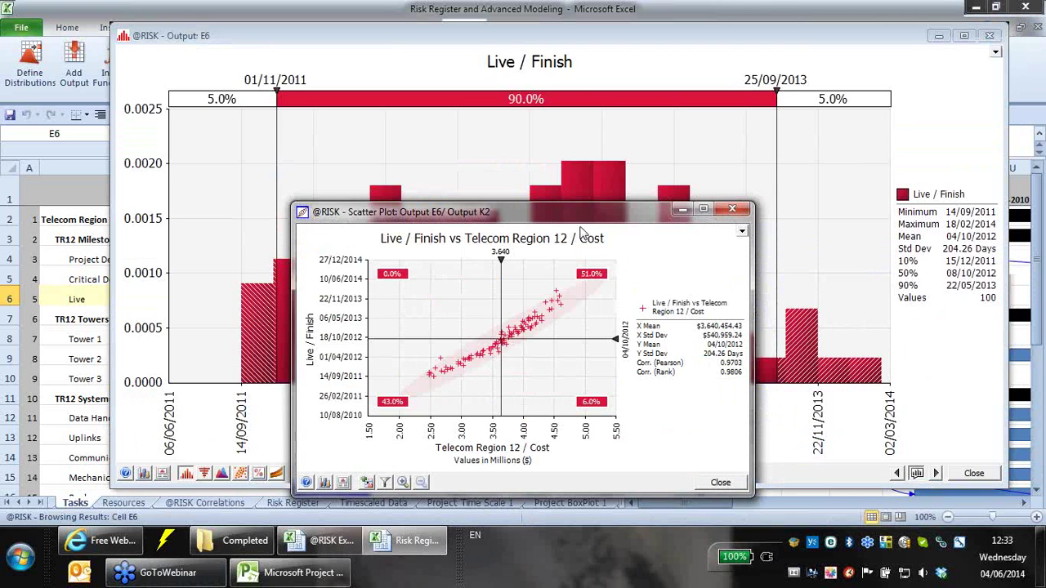
pyautogui.moveTo(594, 213); pyautogui.dragTo(728, 89)
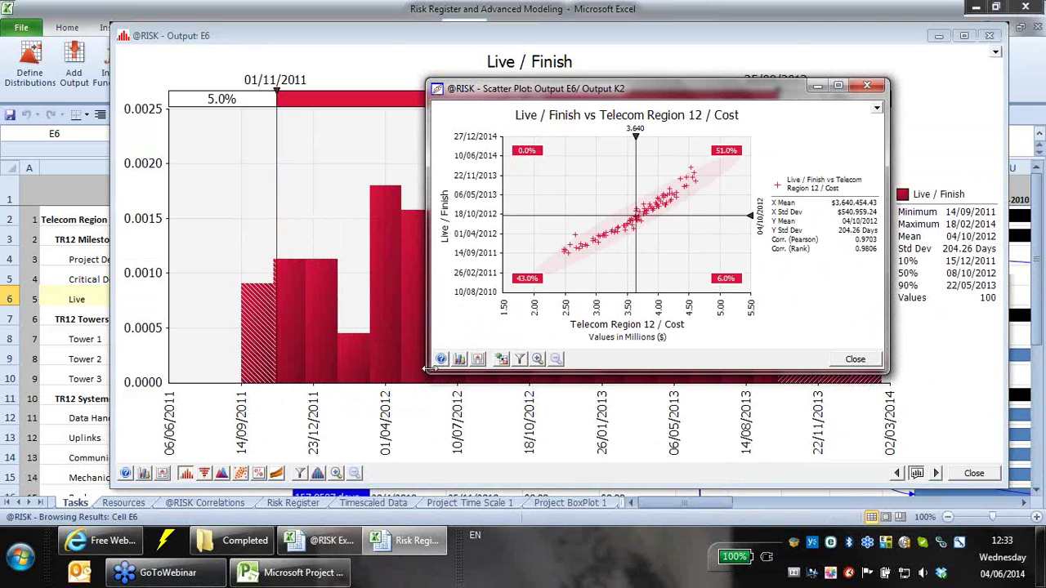
pyautogui.moveTo(425, 375); pyautogui.dragTo(247, 477)
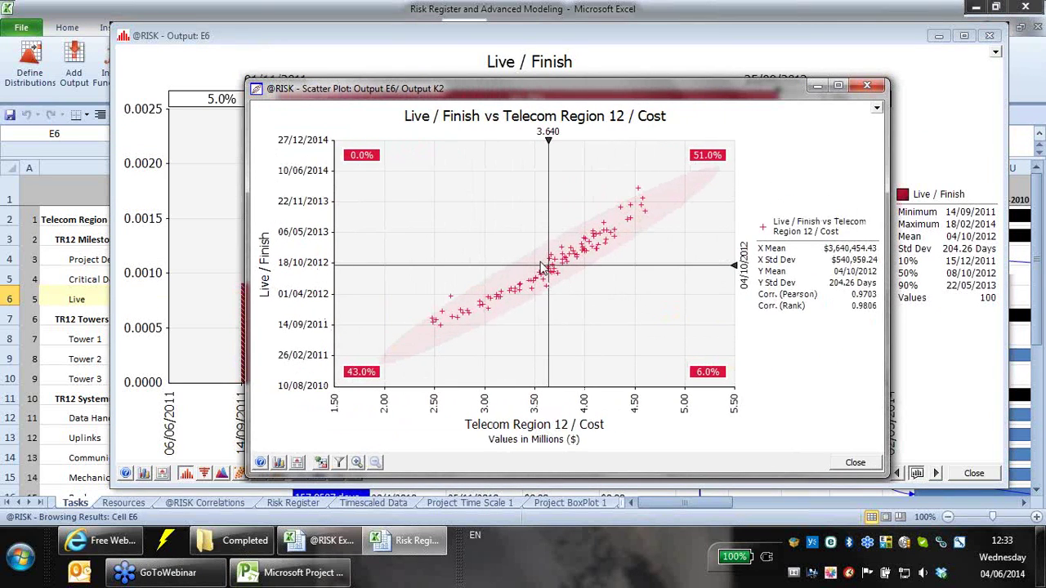
# - Move the horizontal split to 20/10/2012 and set the vertical split at 3.5 million
pyautogui.moveTo(403, 263); pyautogui.dragTo(403, 262)
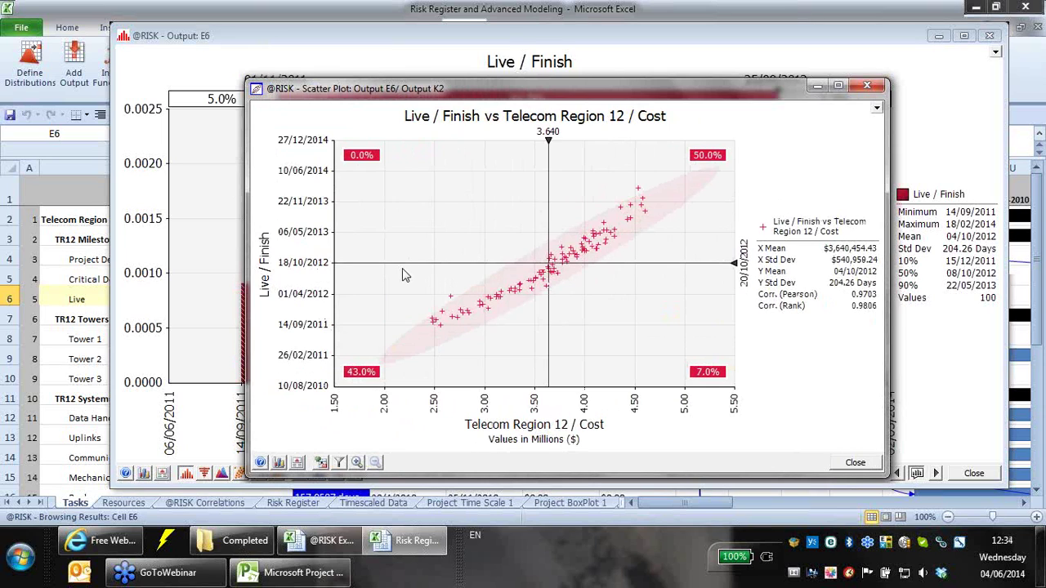
pyautogui.click(547, 134)
pyautogui.write('3.5')
pyautogui.press('Return')
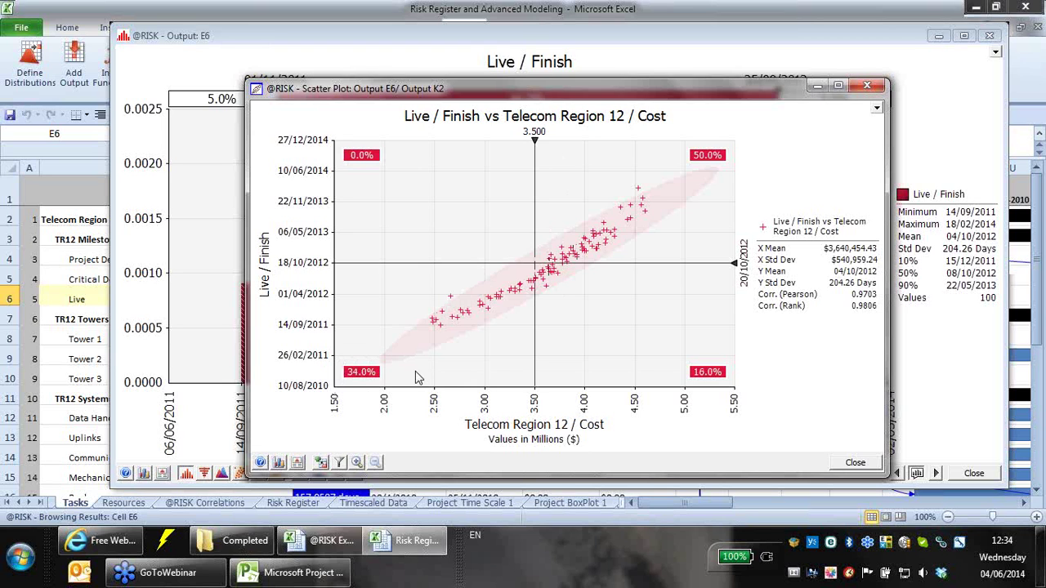
pyautogui.click(867, 85)
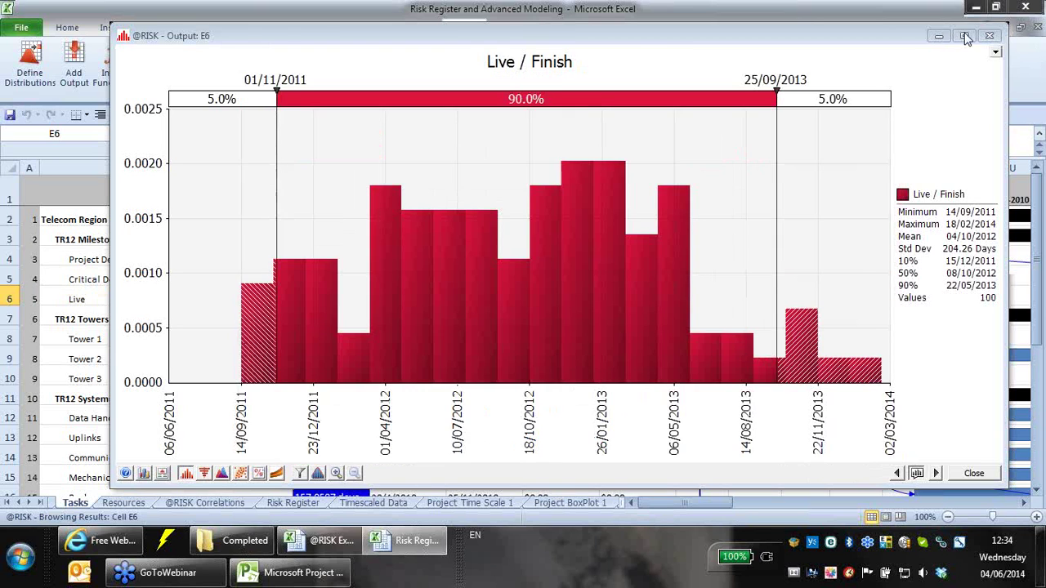
pyautogui.click(989, 35)
pyautogui.click(826, 81)
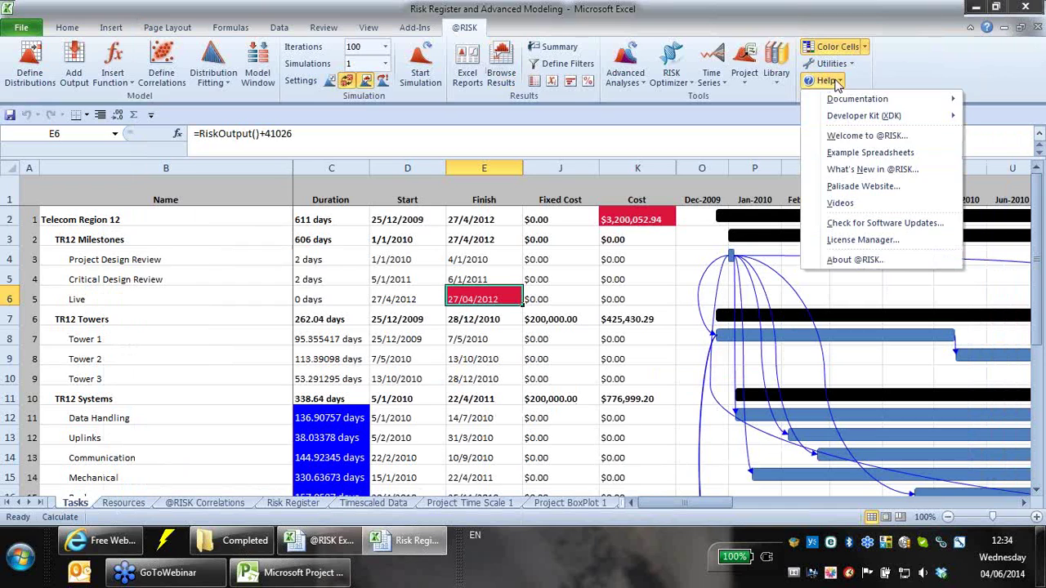
pyautogui.click(855, 156)
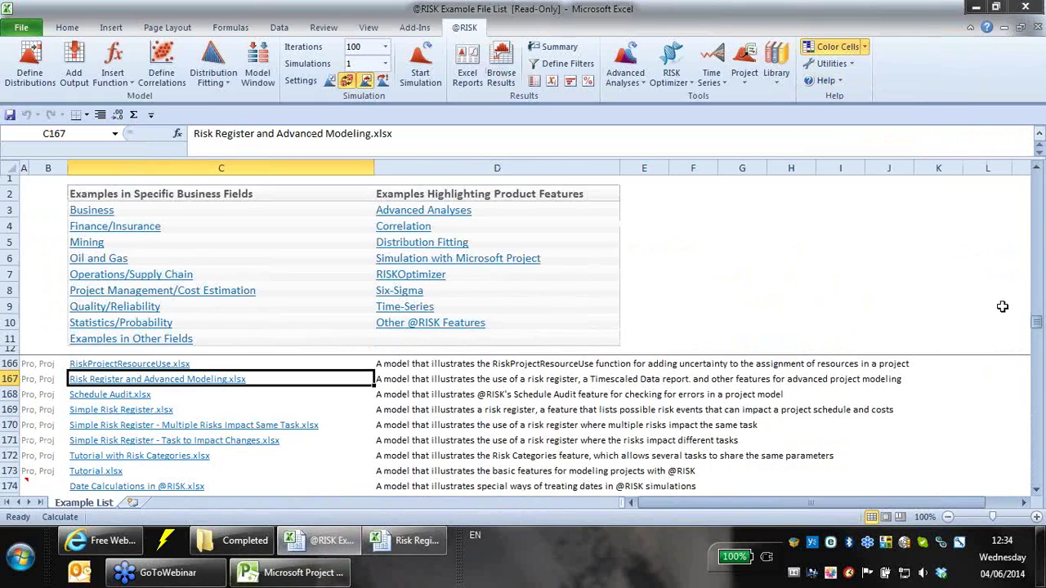
pyautogui.moveTo(1031, 324); pyautogui.dragTo(1036, 200)
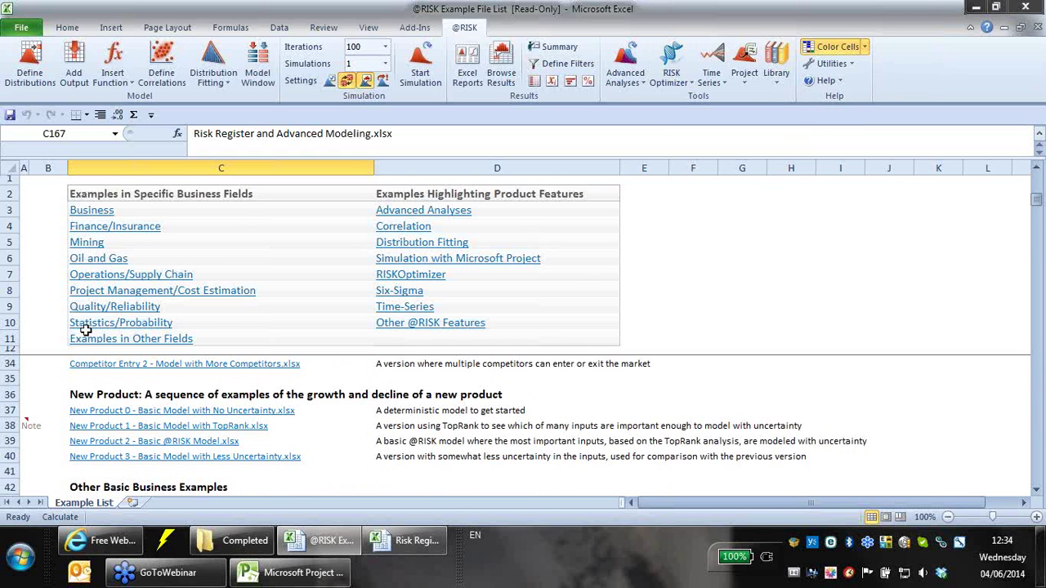
pyautogui.click(102, 541)
pyautogui.scroll(15, 778, 168)
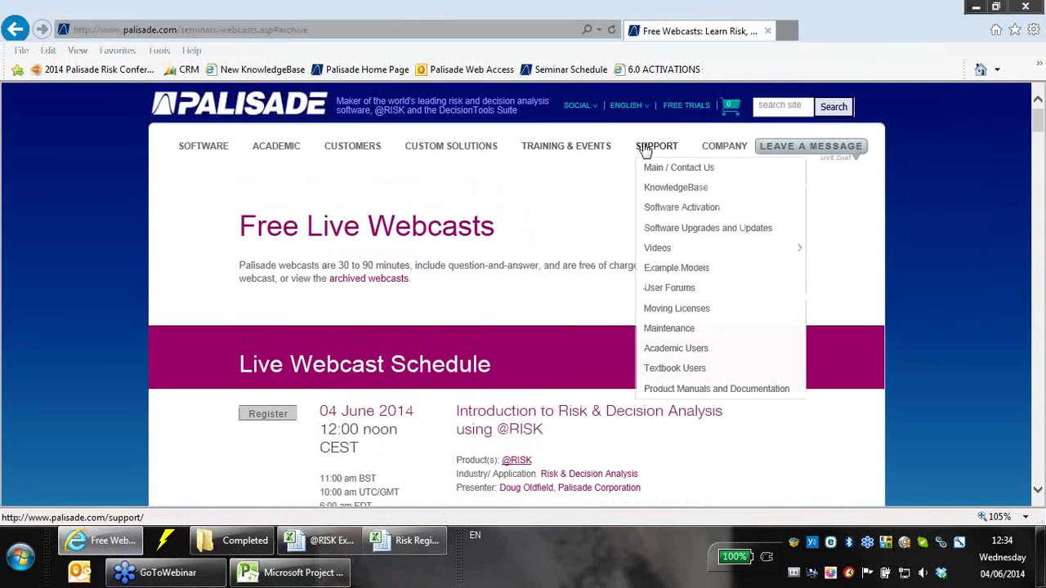
pyautogui.click(660, 249)
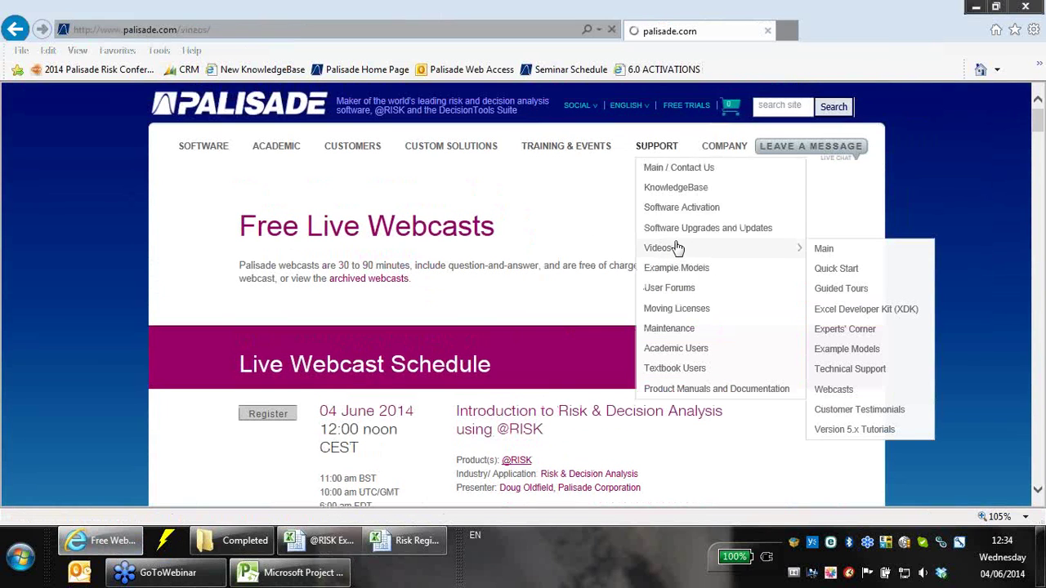
pyautogui.scroll(-5, 795, 255)
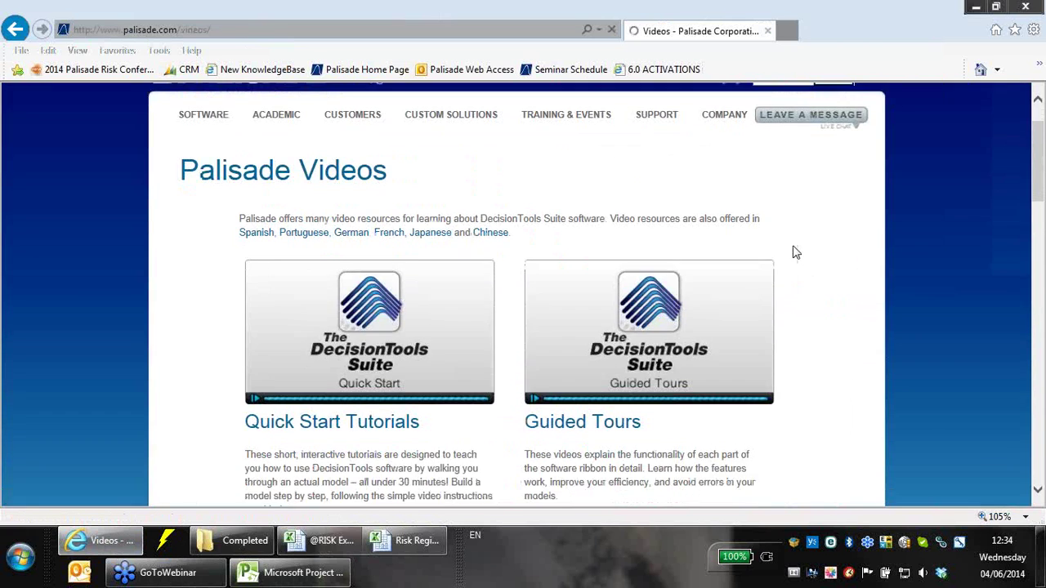
pyautogui.scroll(-5, 712, 292)
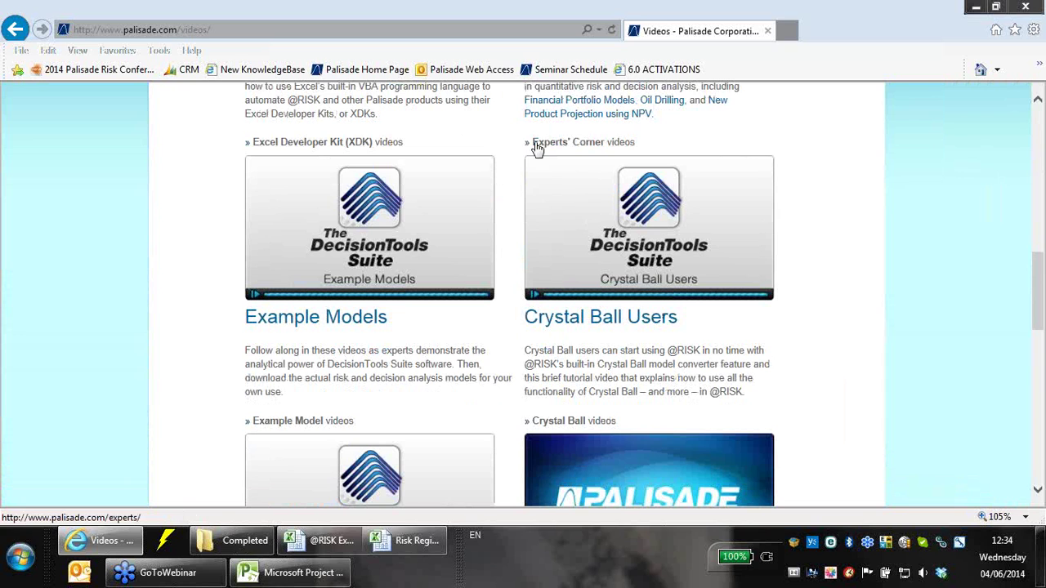
pyautogui.click(320, 540)
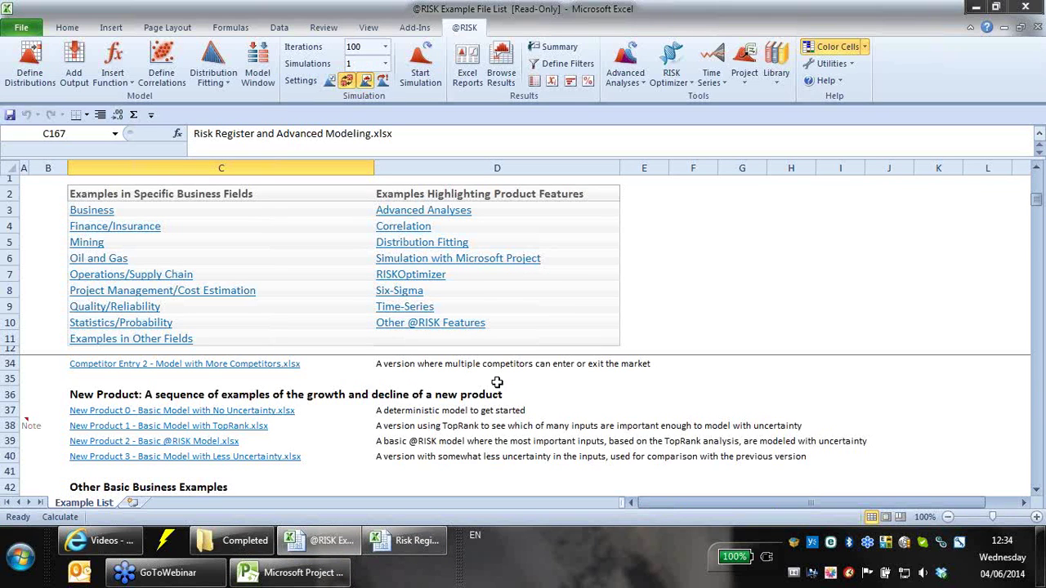
# - Close the Example File List and Risk Register and Advanced Modeling workbooks without saving
pyautogui.click(1036, 27)
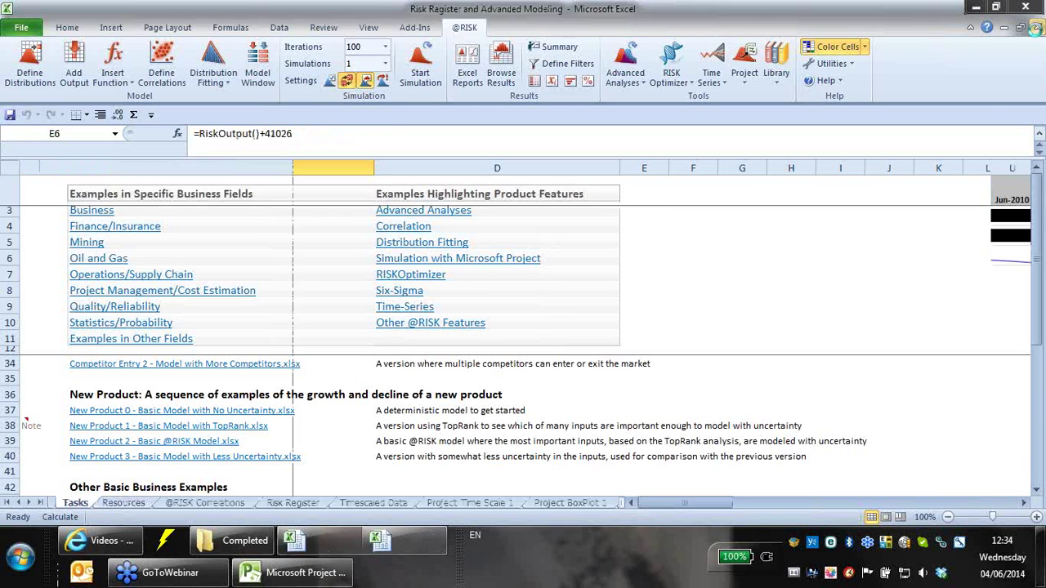
pyautogui.click(1038, 27)
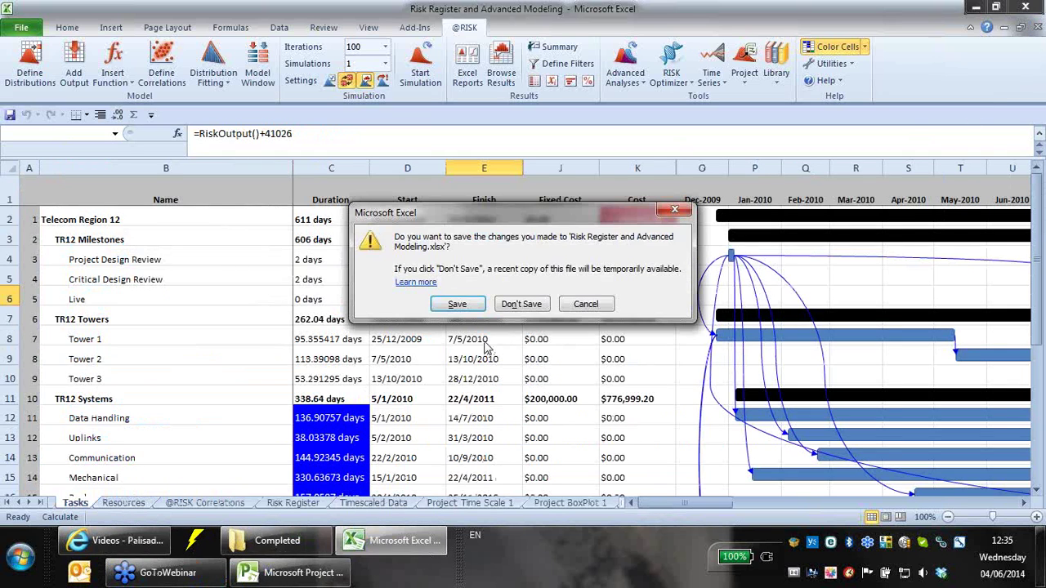
pyautogui.click(523, 304)
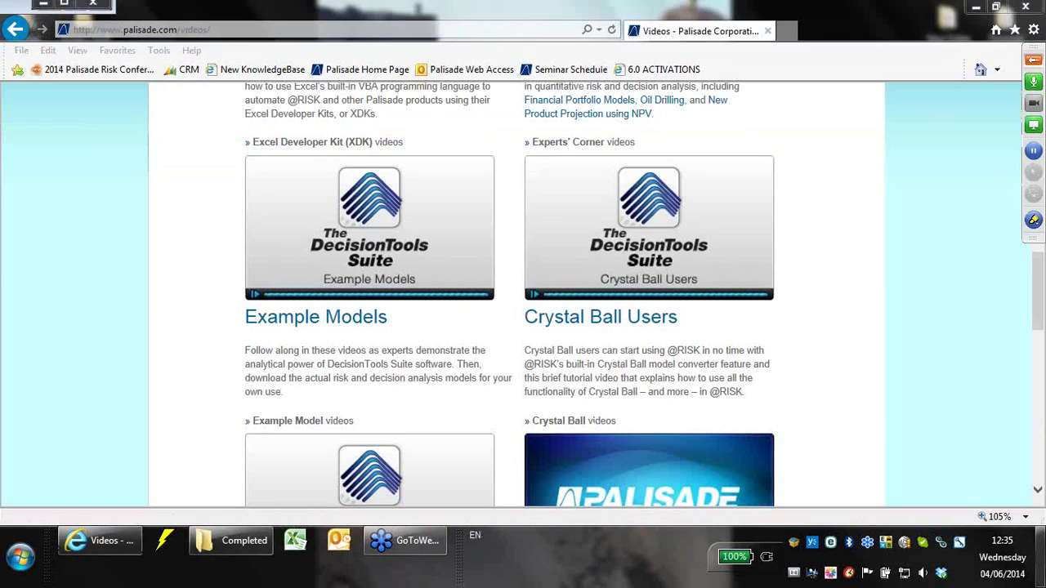
pyautogui.click(1042, 564)
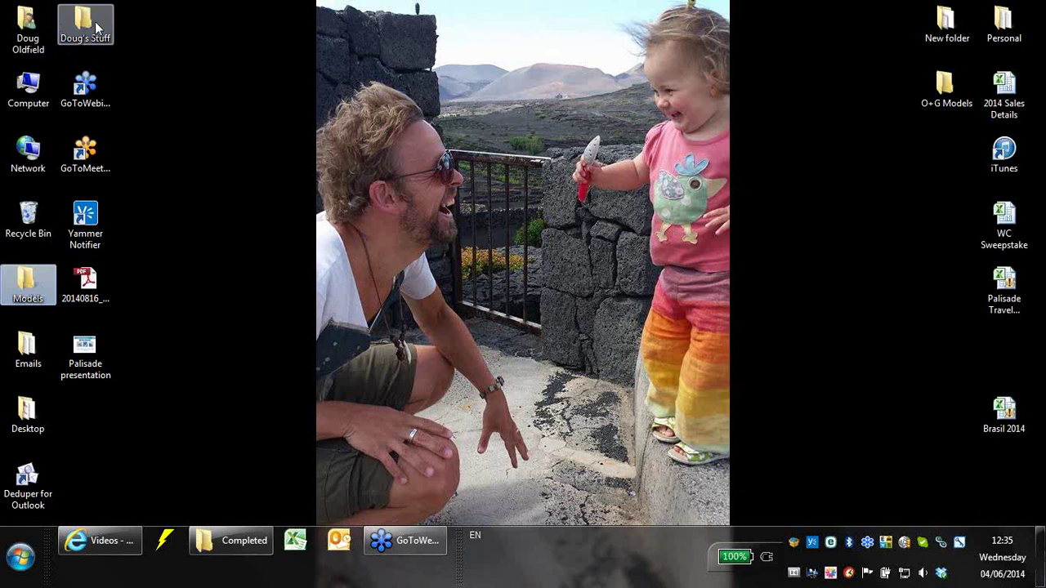
pyautogui.click(19, 557)
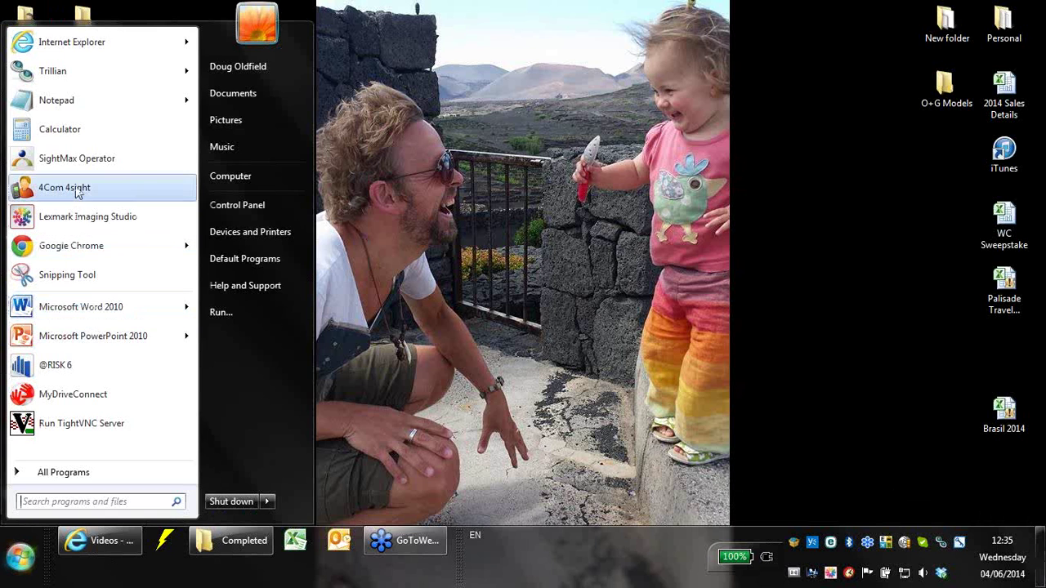
pyautogui.click(75, 365)
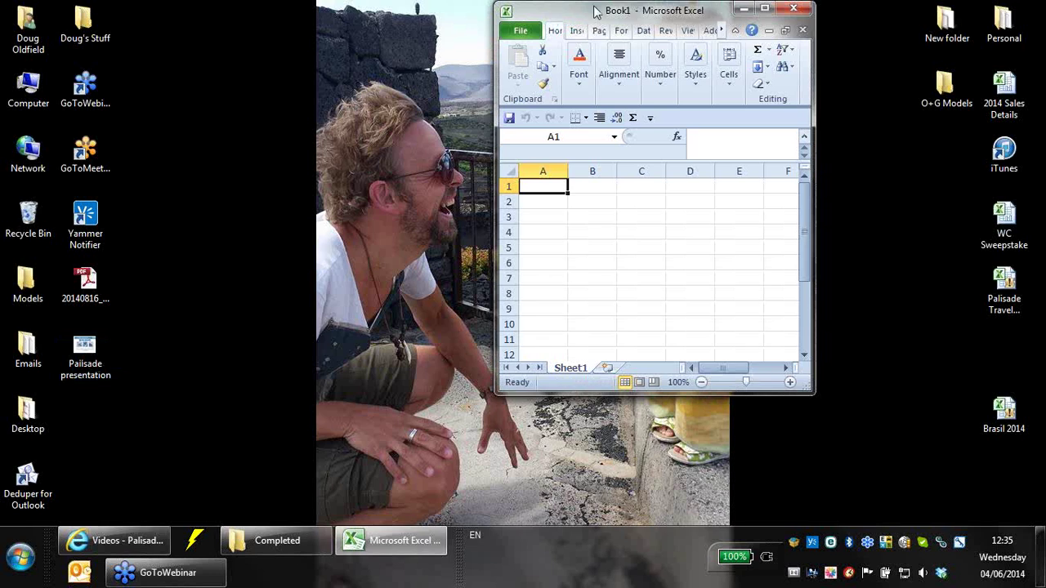
pyautogui.doubleClick(595, 10)
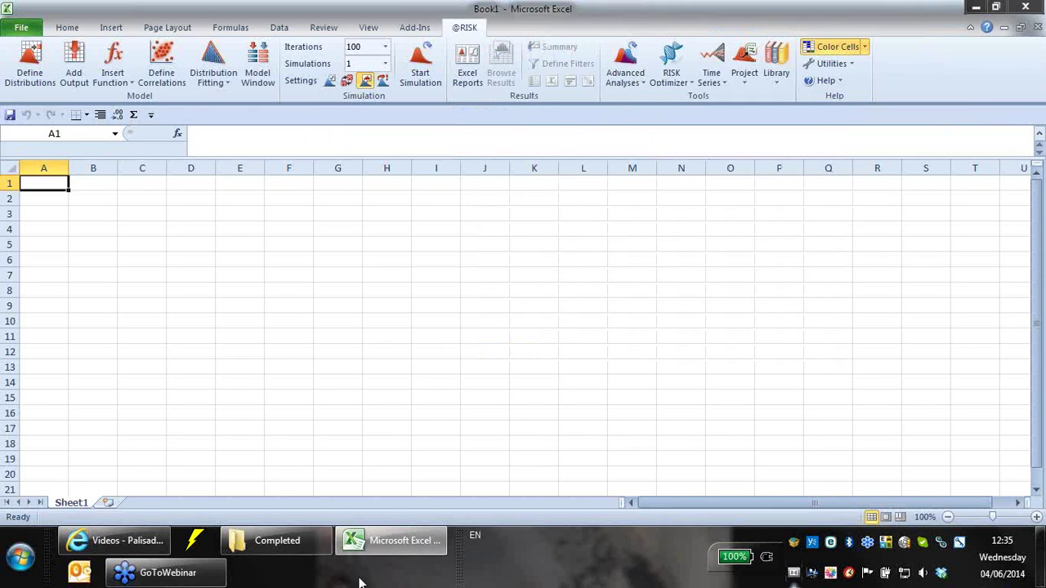
# - Go back to the Models folder and open 1.2.Risk.TimeSeriesOilPrices
pyautogui.click(266, 540)
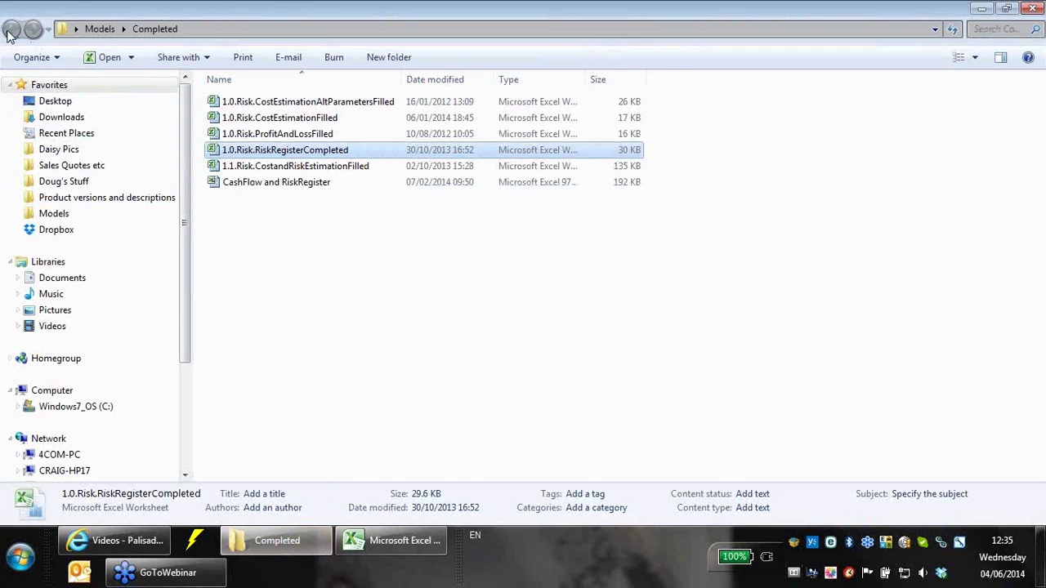
pyautogui.click(10, 31)
pyautogui.scroll(-2, 258, 350)
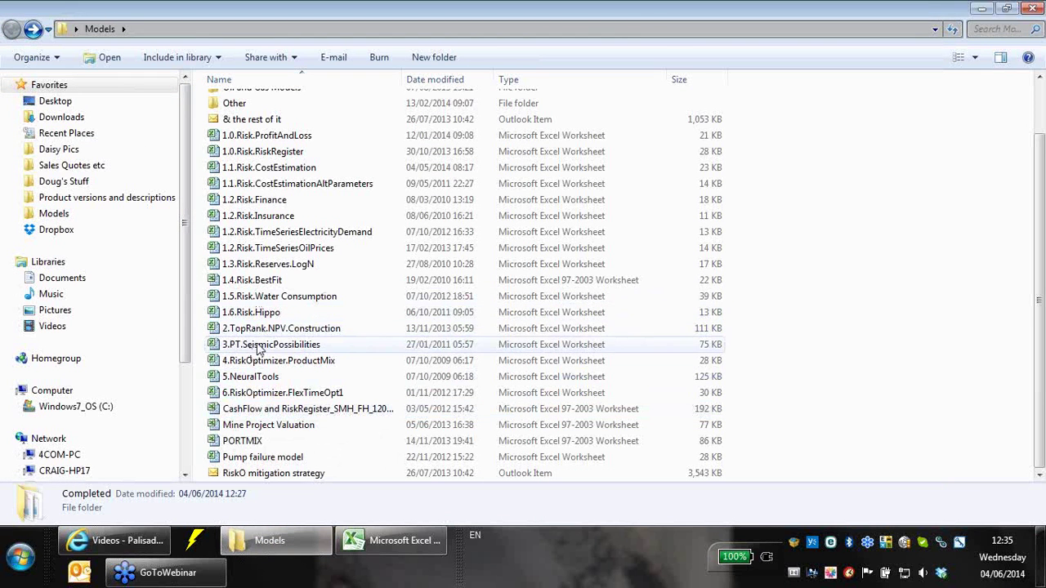
pyautogui.click(275, 253)
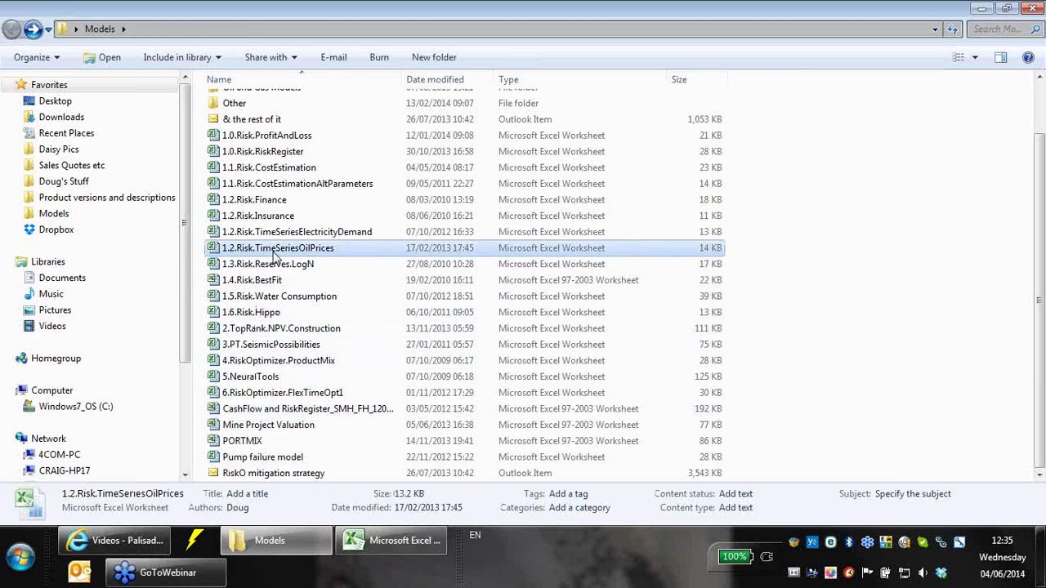
pyautogui.doubleClick(275, 255)
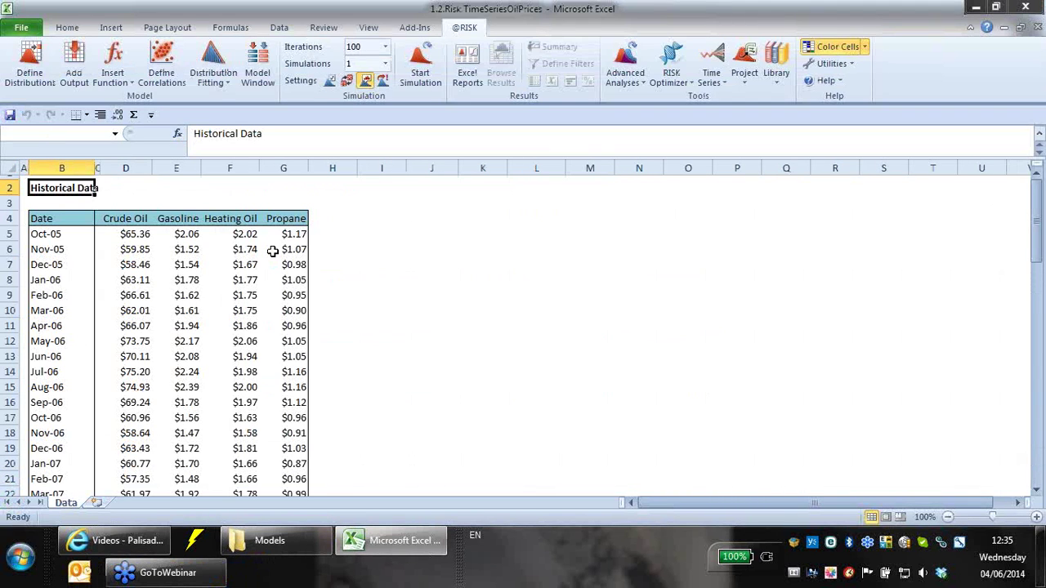
# - Point out the Date, Crude Oil, Gasoline, Heating Oil and Propane columns and the monthly dates
pyautogui.click(441, 311)
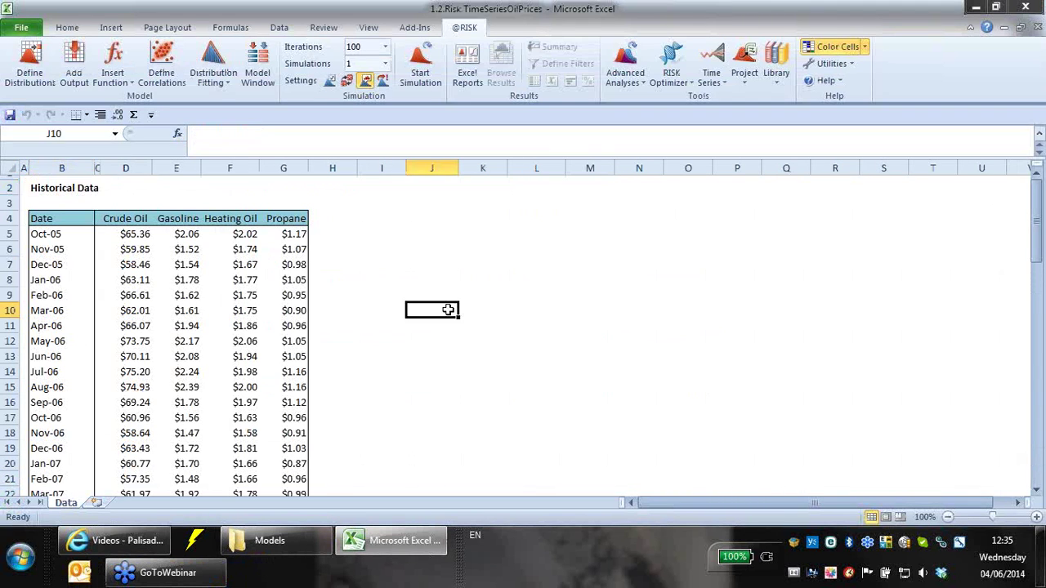
pyautogui.click(69, 232)
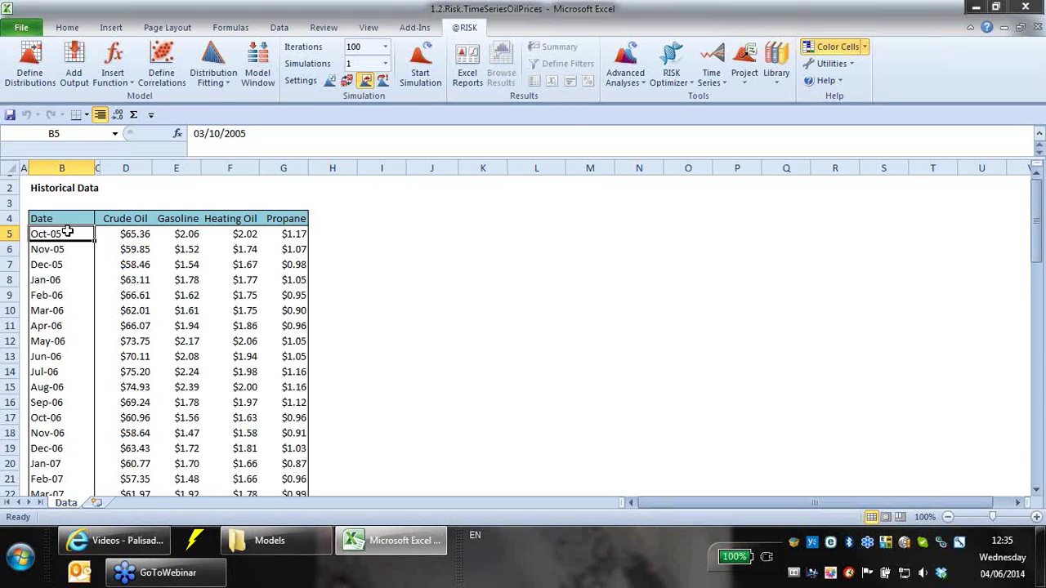
pyautogui.click(81, 219)
pyautogui.click(131, 218)
pyautogui.click(175, 218)
pyautogui.click(224, 214)
pyautogui.click(281, 222)
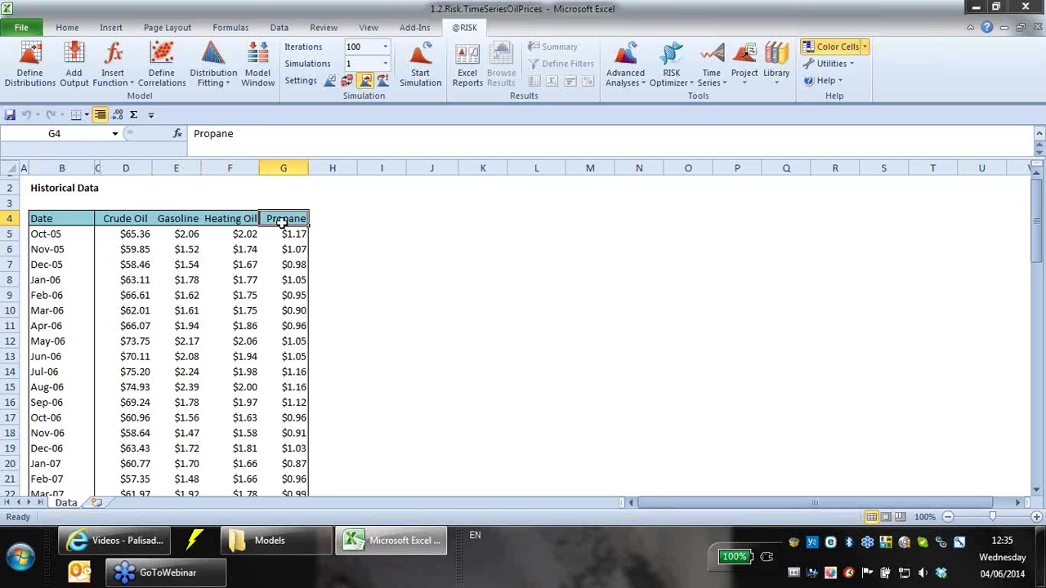
pyautogui.moveTo(39, 229); pyautogui.dragTo(59, 466)
# - Highlight the Jul-08 peak crude oil price of $141.06
pyautogui.scroll(2, 66, 462)
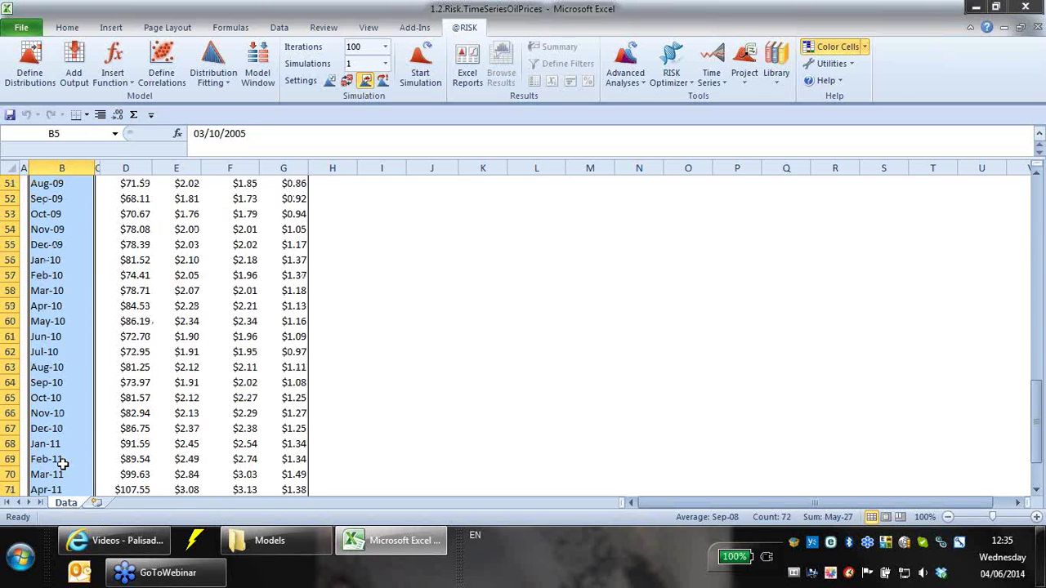
pyautogui.scroll(2, 72, 343)
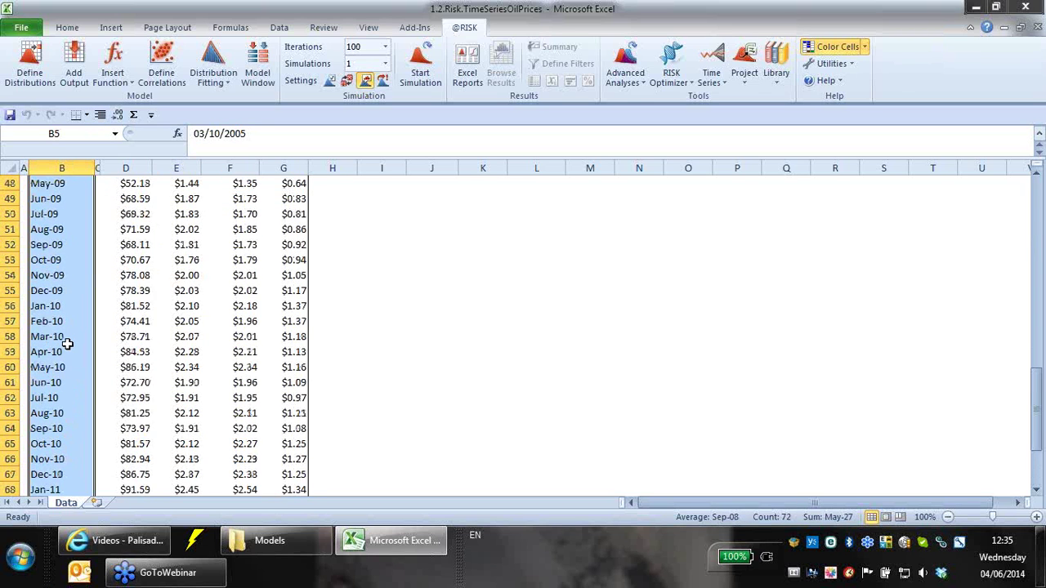
pyautogui.scroll(5, 73, 312)
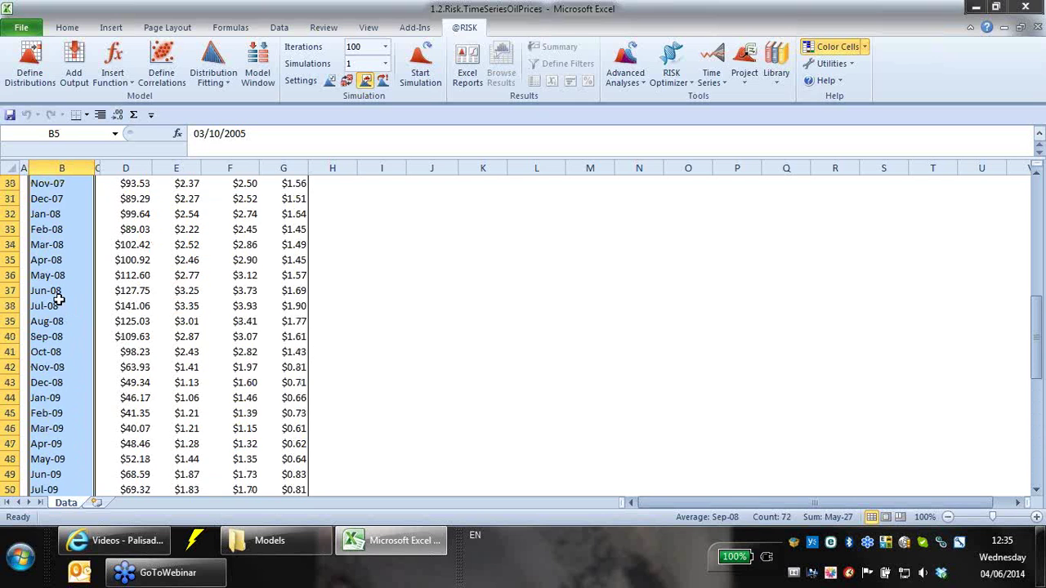
pyautogui.click(52, 291)
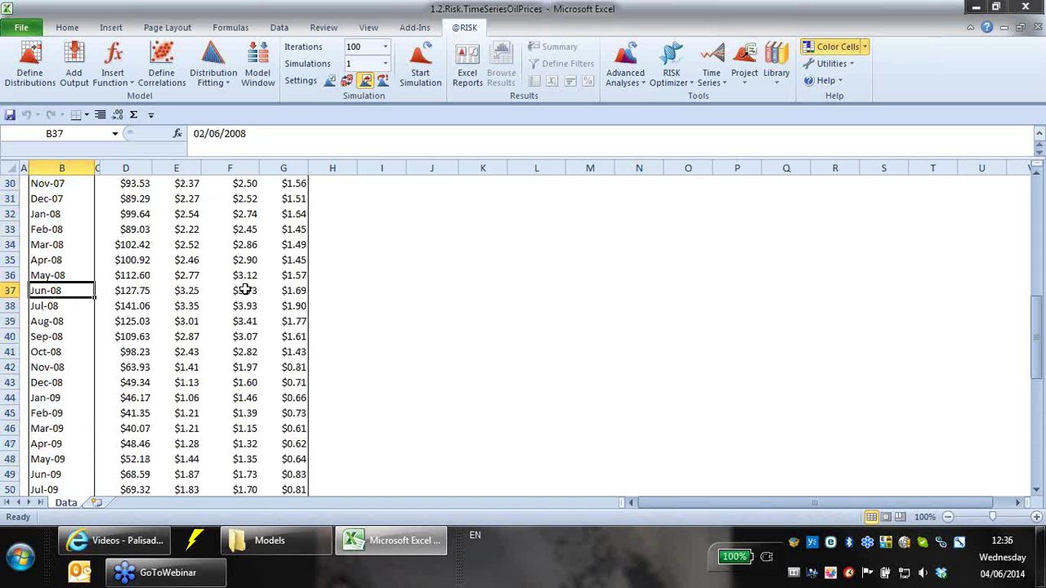
pyautogui.moveTo(47, 305); pyautogui.dragTo(137, 305)
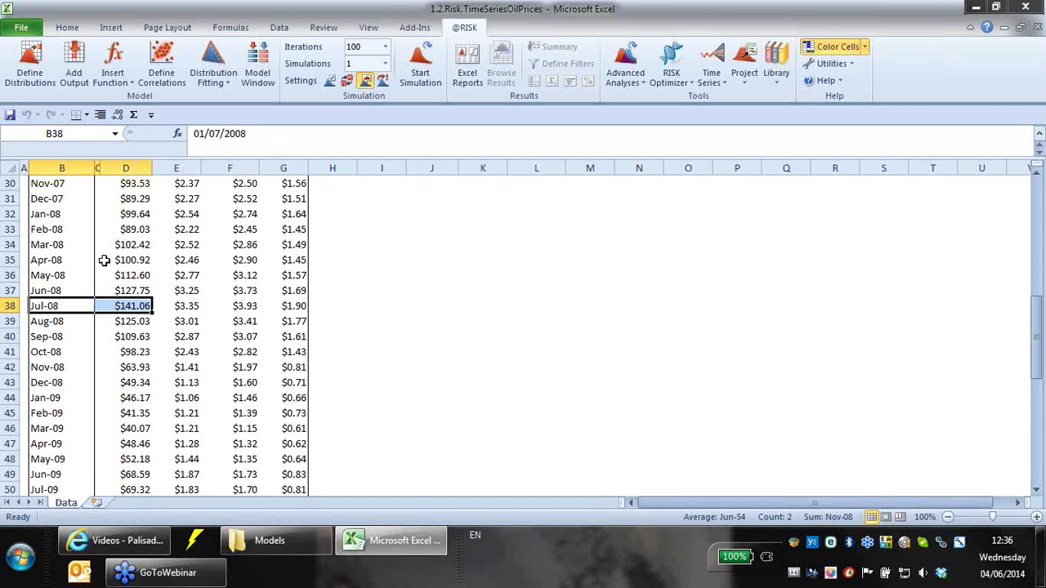
pyautogui.click(122, 306)
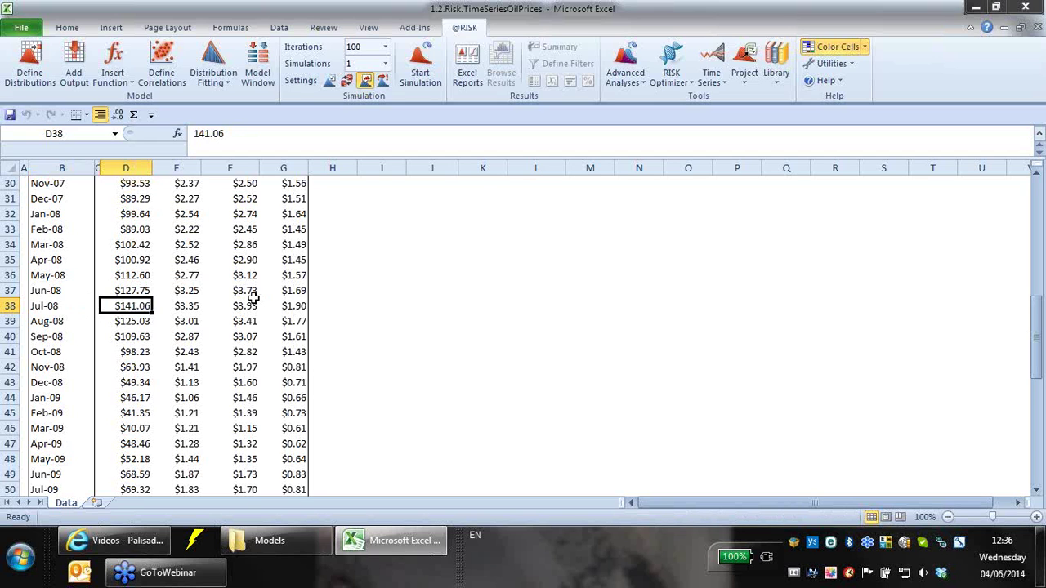
# - Scroll through the history and select the last crude oil price in D76
pyautogui.scroll(-9, 283, 313)
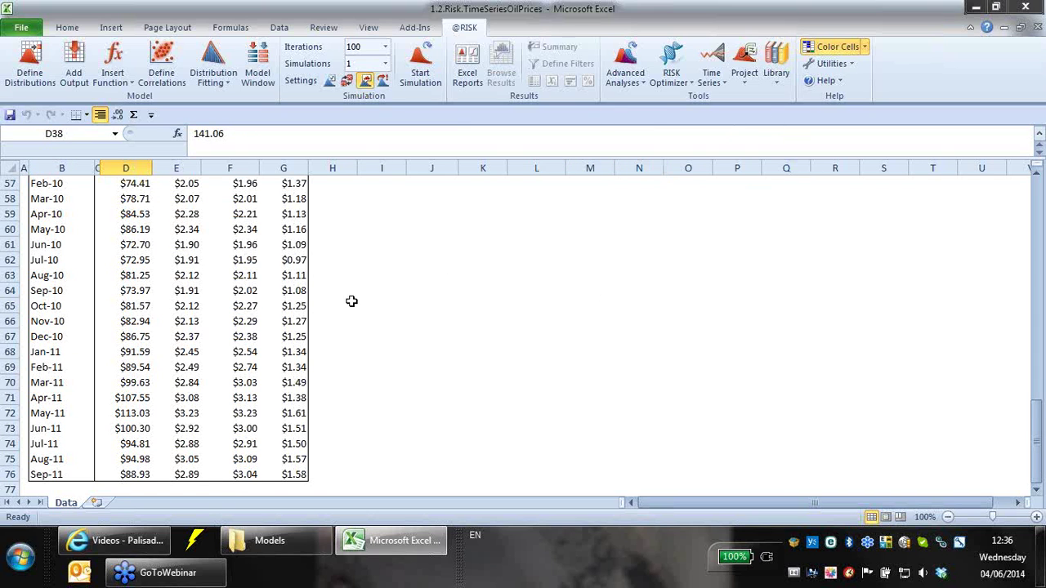
pyautogui.scroll(5, 347, 312)
pyautogui.scroll(8, 346, 312)
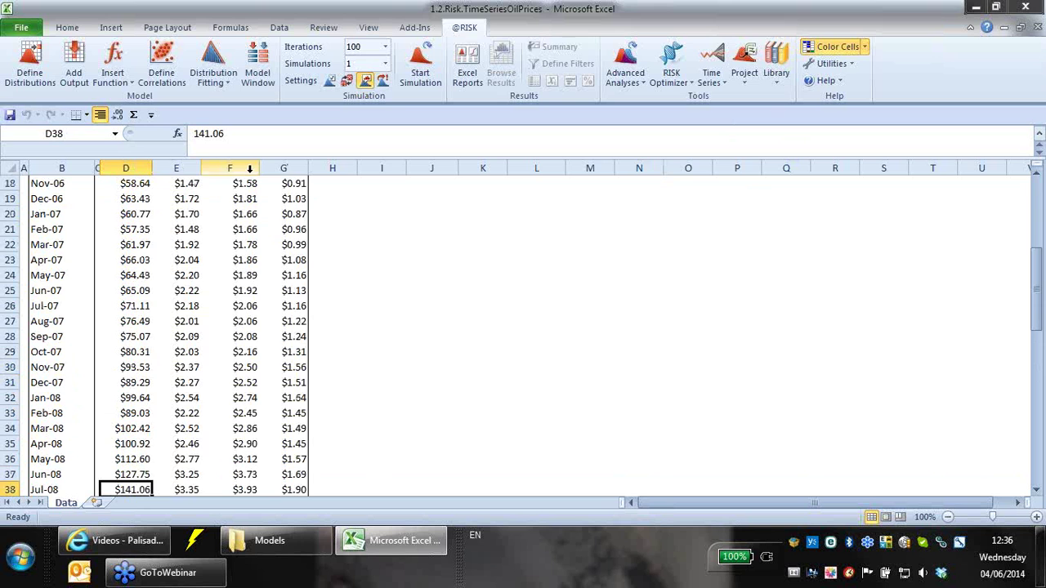
pyautogui.scroll(4, 114, 294)
pyautogui.scroll(2, 188, 237)
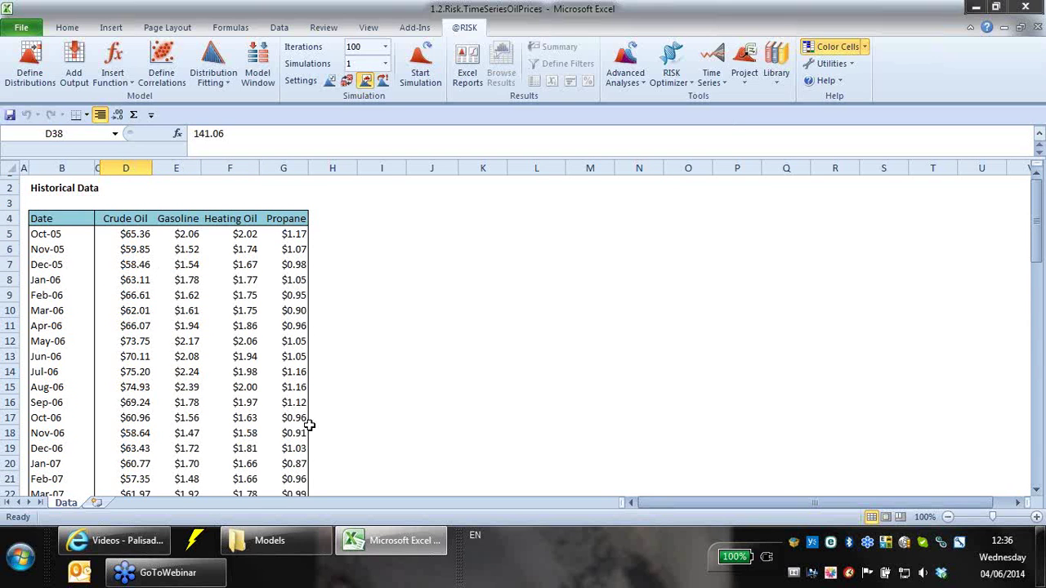
pyautogui.scroll(-4, 298, 445)
pyautogui.scroll(-5, 253, 421)
pyautogui.scroll(-3, 250, 417)
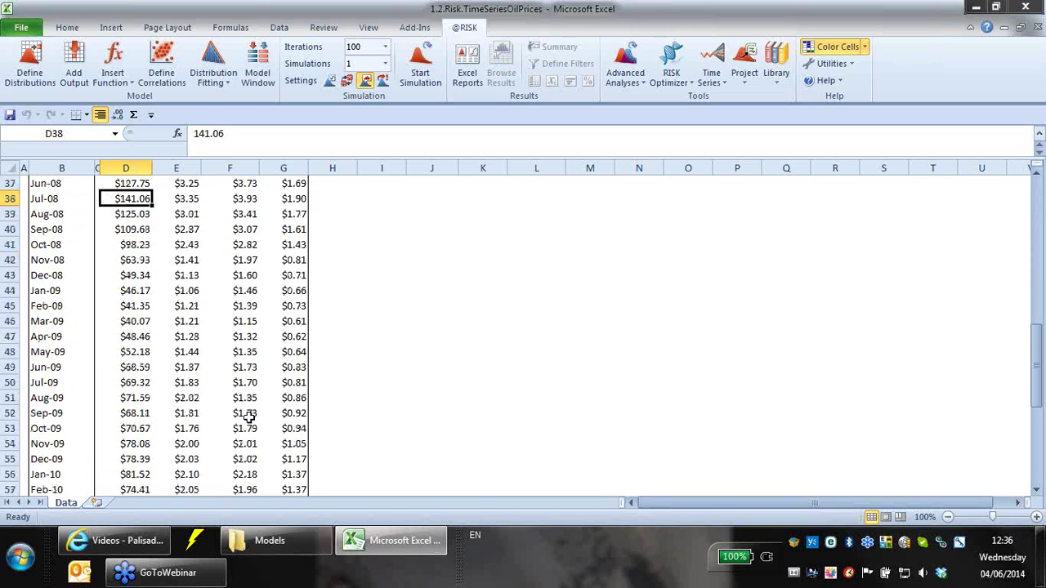
pyautogui.scroll(-8, 254, 425)
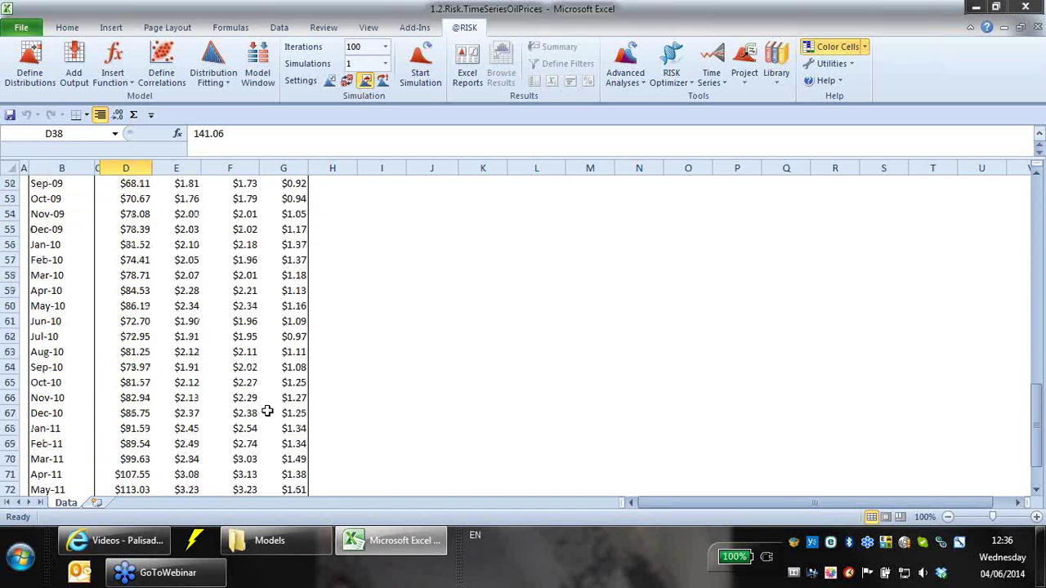
pyautogui.click(128, 413)
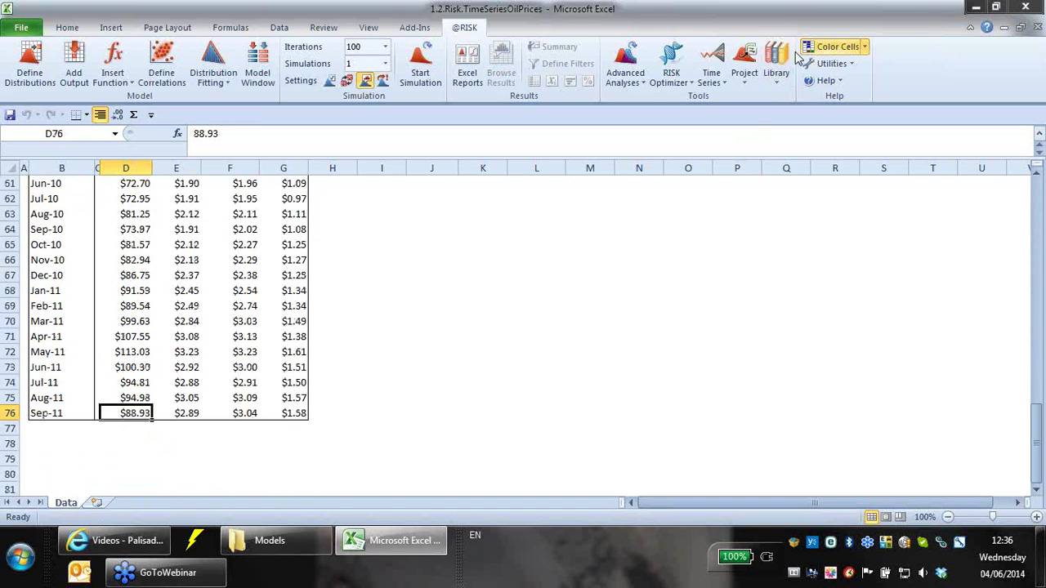
# - Start a Time Series Batch Fit and set Number Of Elements to 33
pyautogui.click(724, 80)
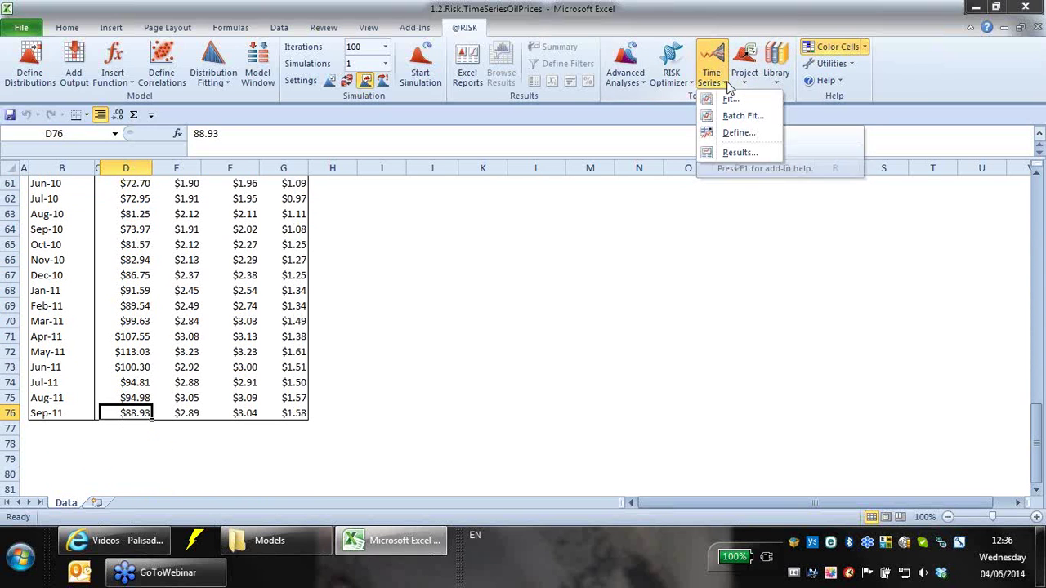
pyautogui.click(741, 116)
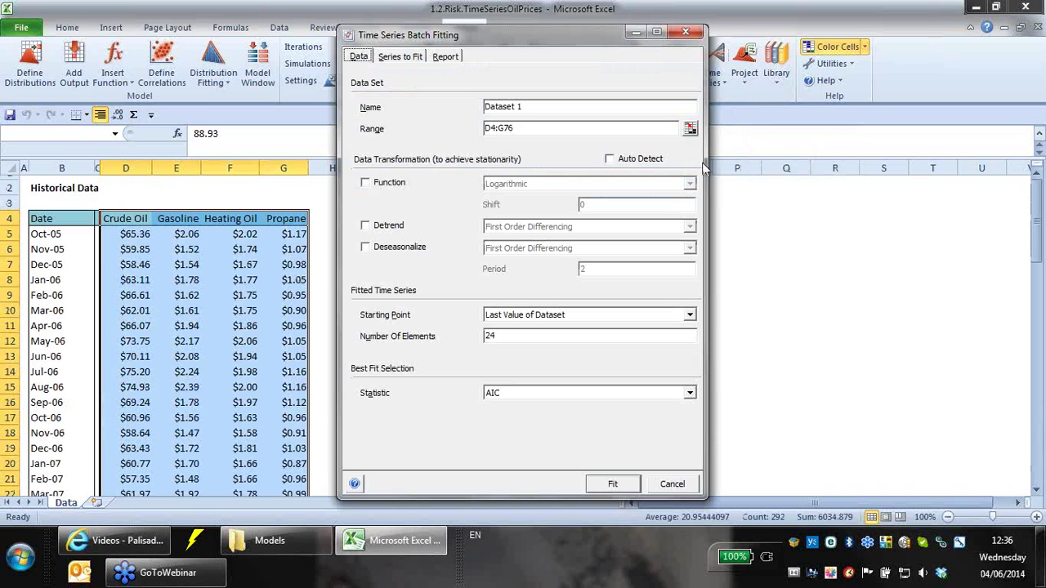
pyautogui.click(411, 57)
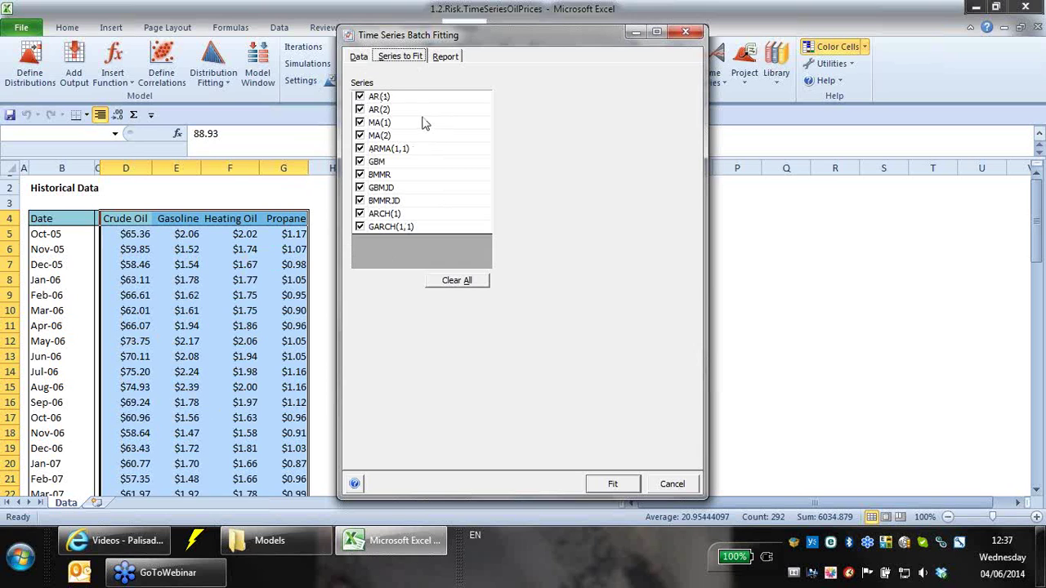
pyautogui.click(360, 57)
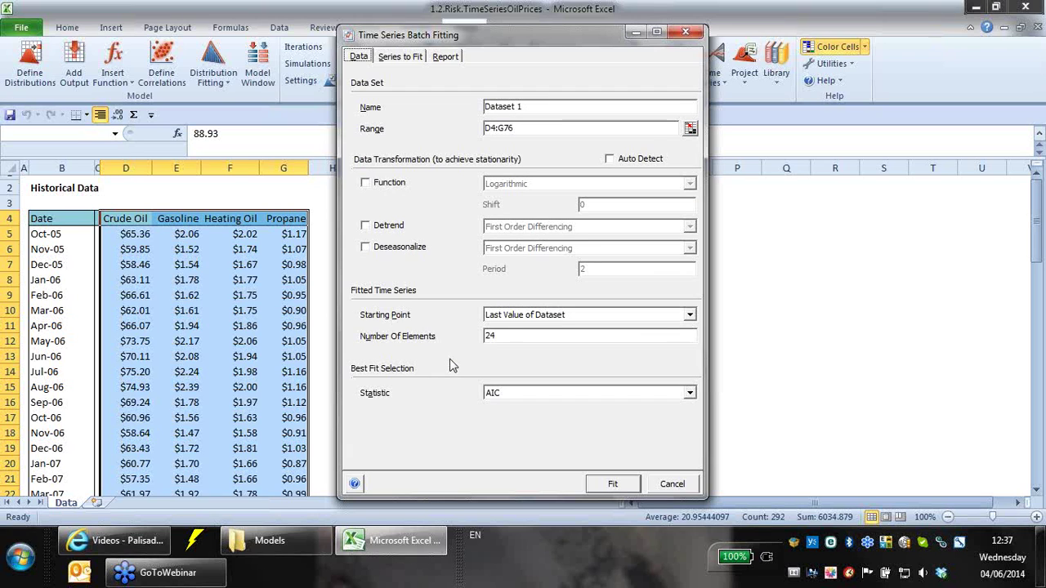
pyautogui.moveTo(505, 336); pyautogui.dragTo(380, 345)
pyautogui.write('33')
pyautogui.click(398, 59)
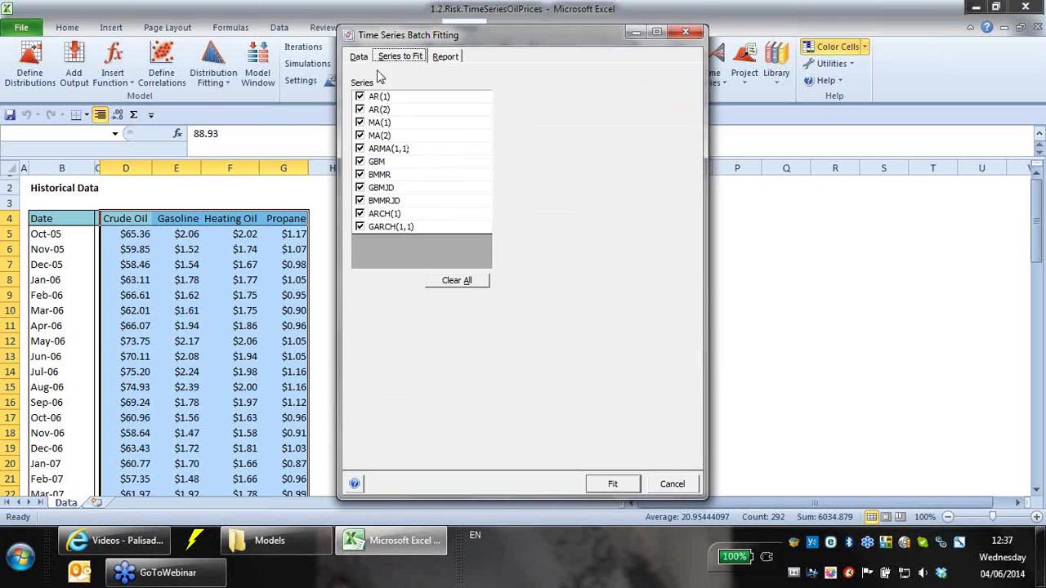
pyautogui.click(359, 57)
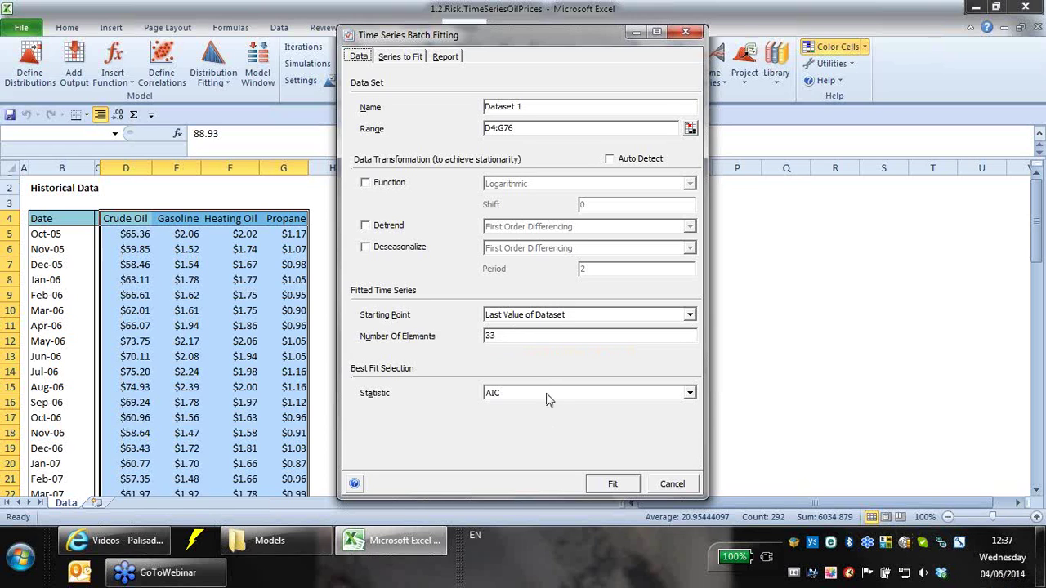
# - Set Summary Report Placement to Query for Starting Cell and run the fit
pyautogui.click(455, 56)
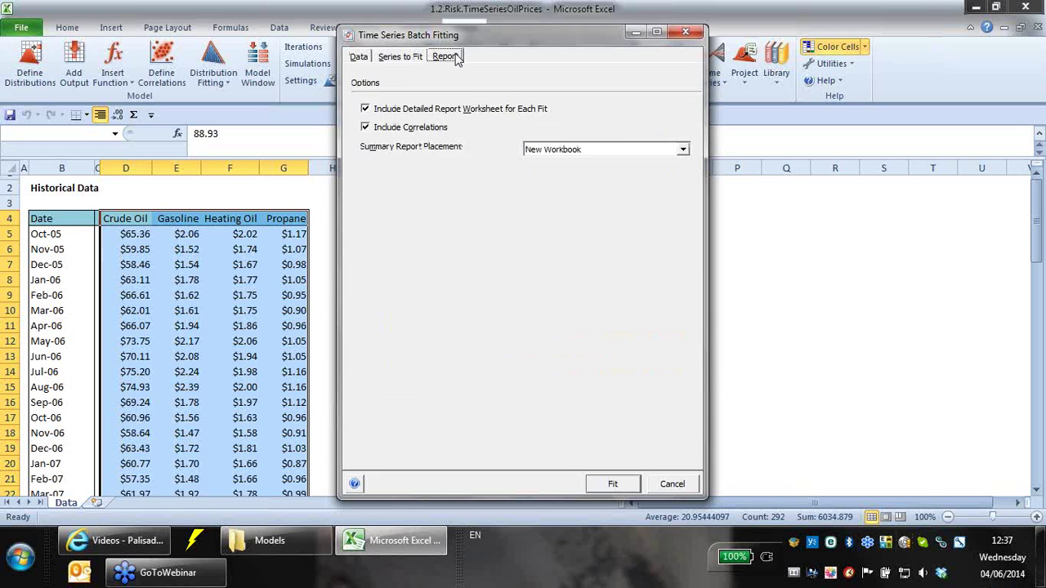
pyautogui.click(682, 149)
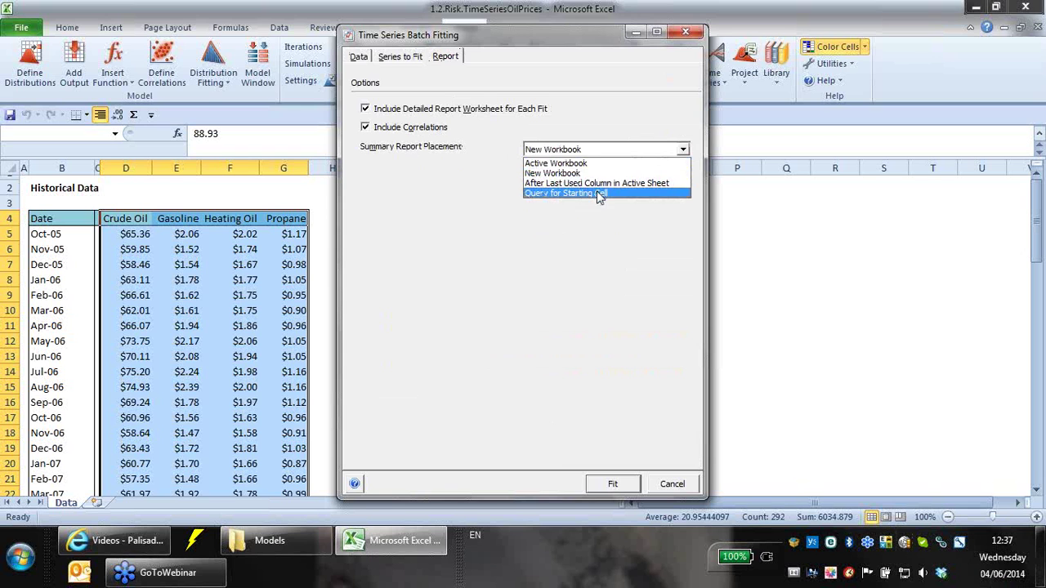
pyautogui.click(599, 198)
pyautogui.click(612, 483)
# - Place the fit summary at D77 and delete its header row 77
pyautogui.scroll(-20, 597, 482)
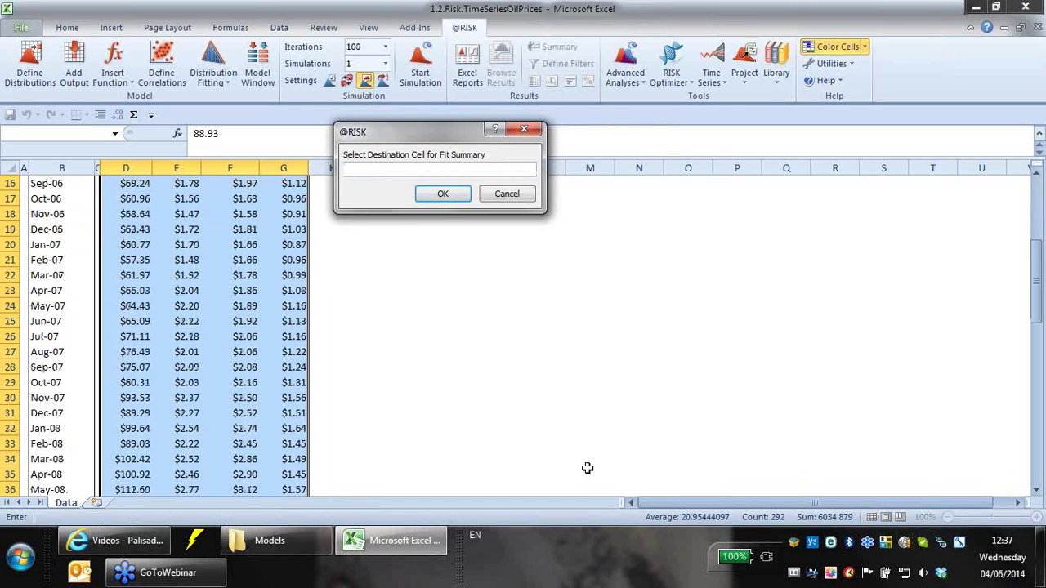
pyautogui.click(136, 381)
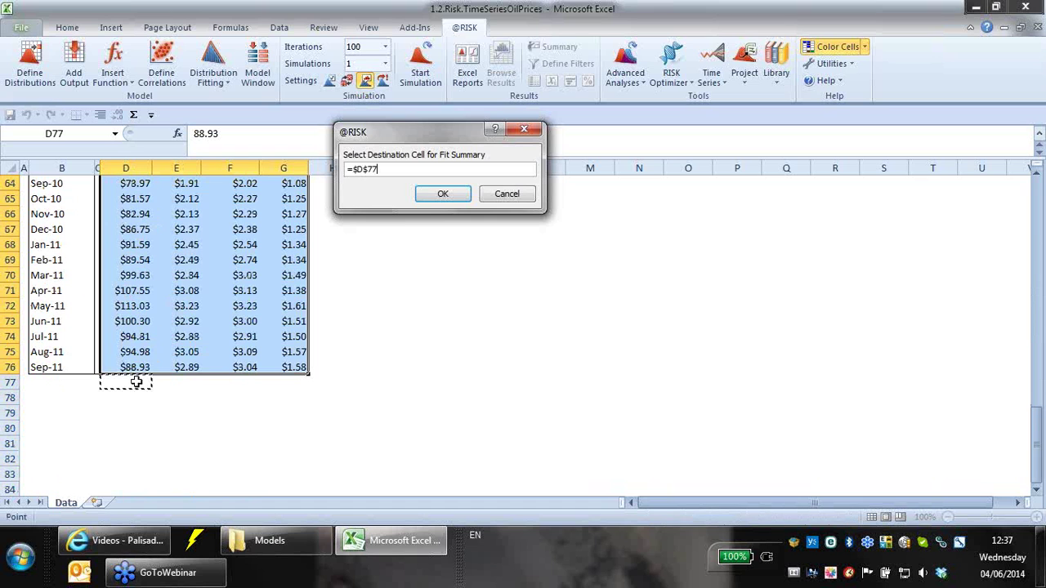
pyautogui.click(444, 194)
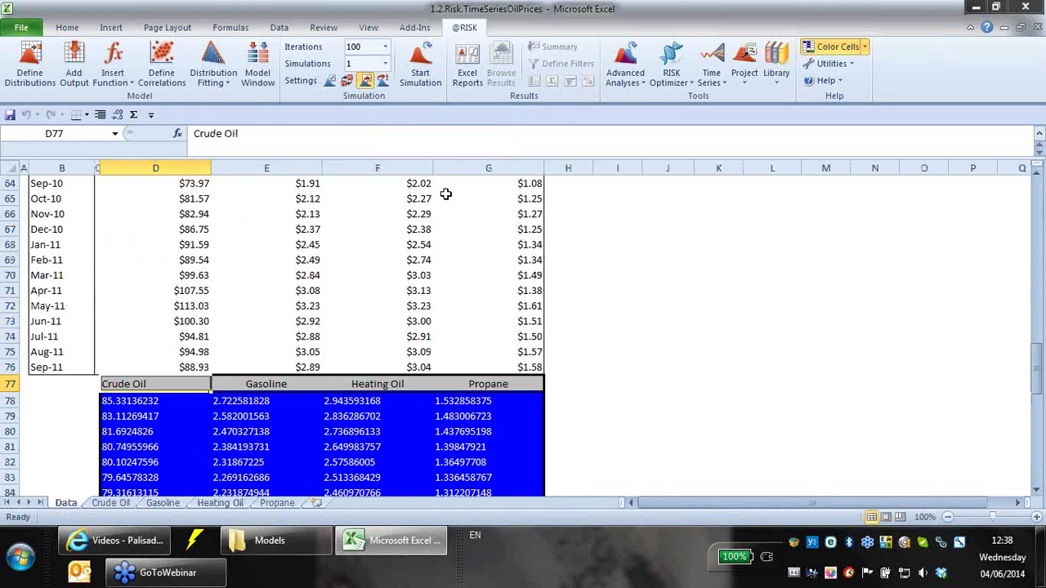
pyautogui.click(7, 383)
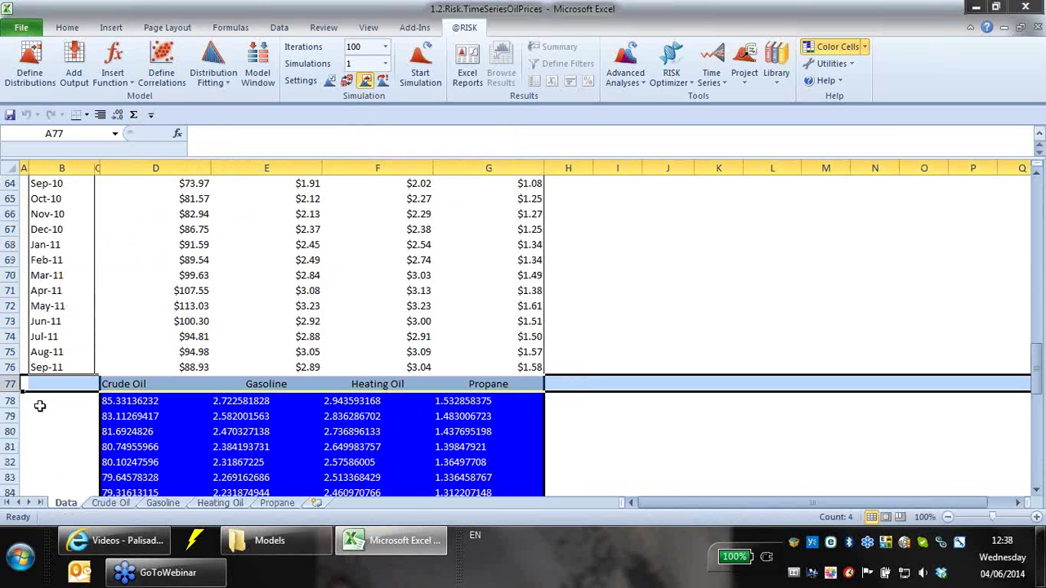
pyautogui.rightClick(12, 384)
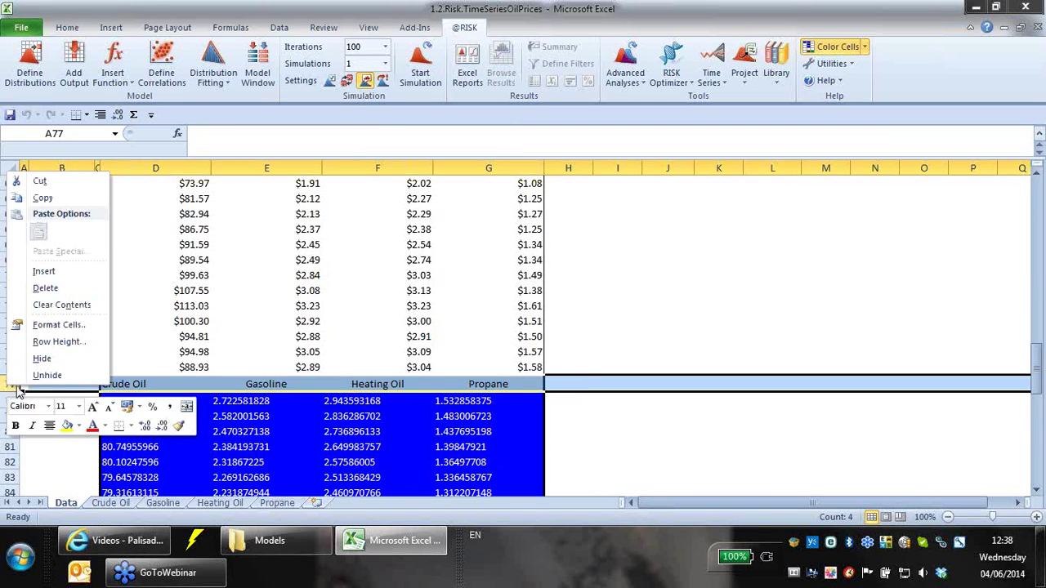
pyautogui.click(49, 288)
# - Drag the Sep-11 date in B76 down beside the forecasts
pyautogui.click(88, 366)
pyautogui.moveTo(94, 375); pyautogui.dragTo(77, 405)
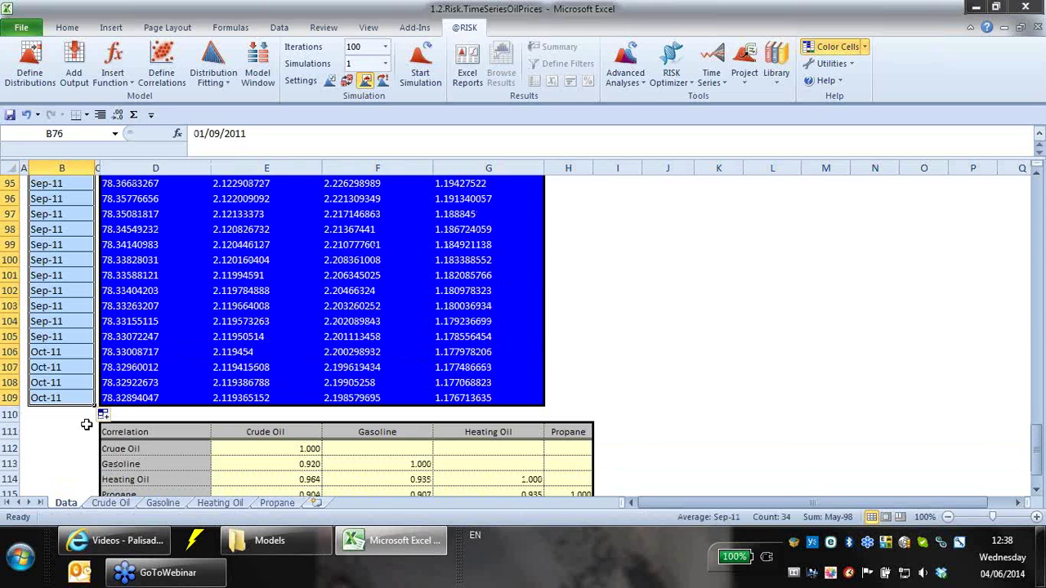
pyautogui.click(109, 415)
# - Fill the new dates by month and show forecasts D77:G109 with two decimals, right-aligned
pyautogui.click(106, 380)
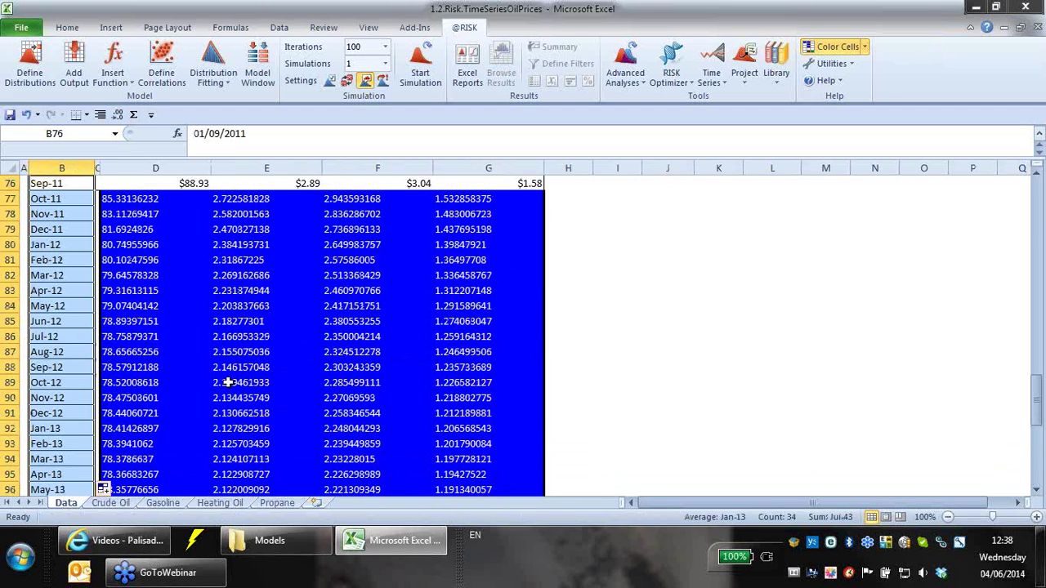
pyautogui.moveTo(127, 197); pyautogui.dragTo(459, 457)
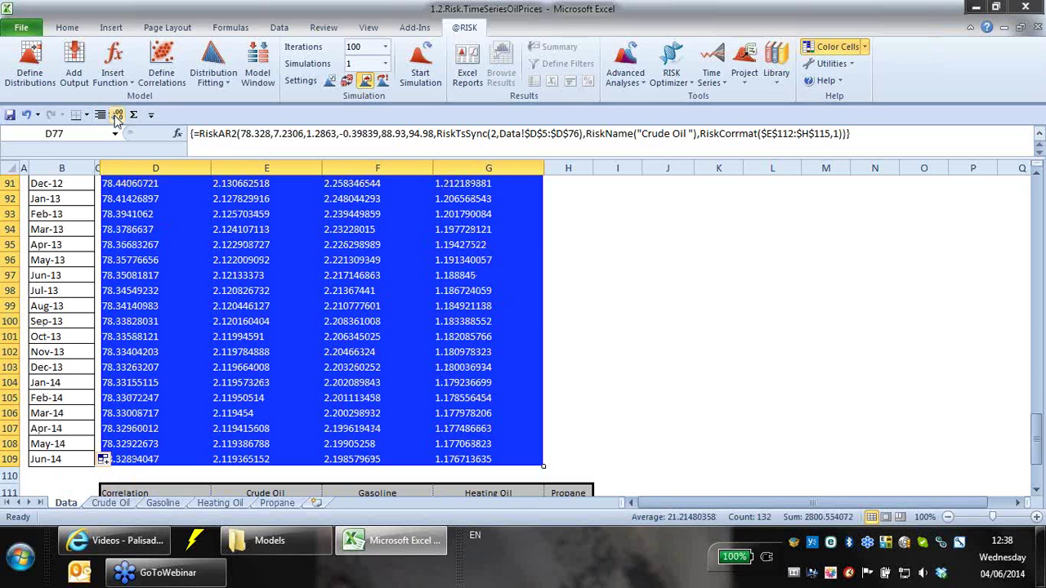
pyautogui.click(118, 115)
pyautogui.click(118, 115)
pyautogui.click(118, 115)
pyautogui.click(118, 115)
pyautogui.click(118, 115)
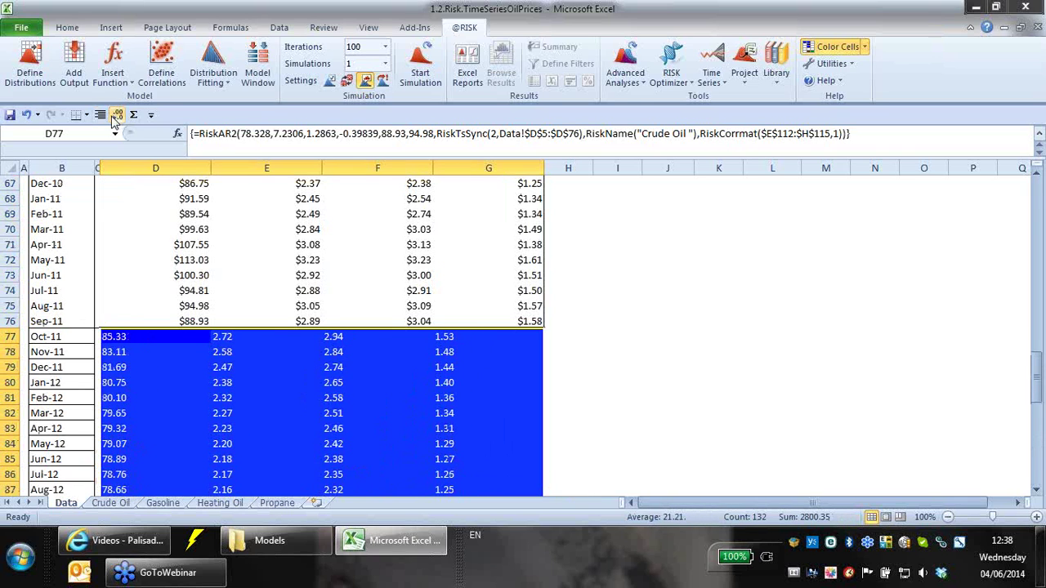
pyautogui.click(99, 116)
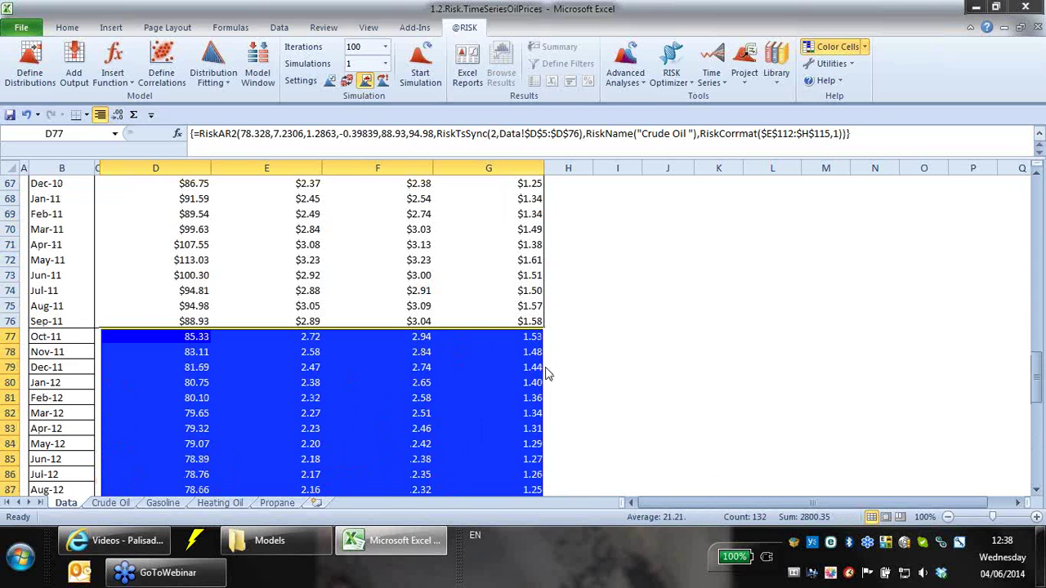
pyautogui.click(206, 332)
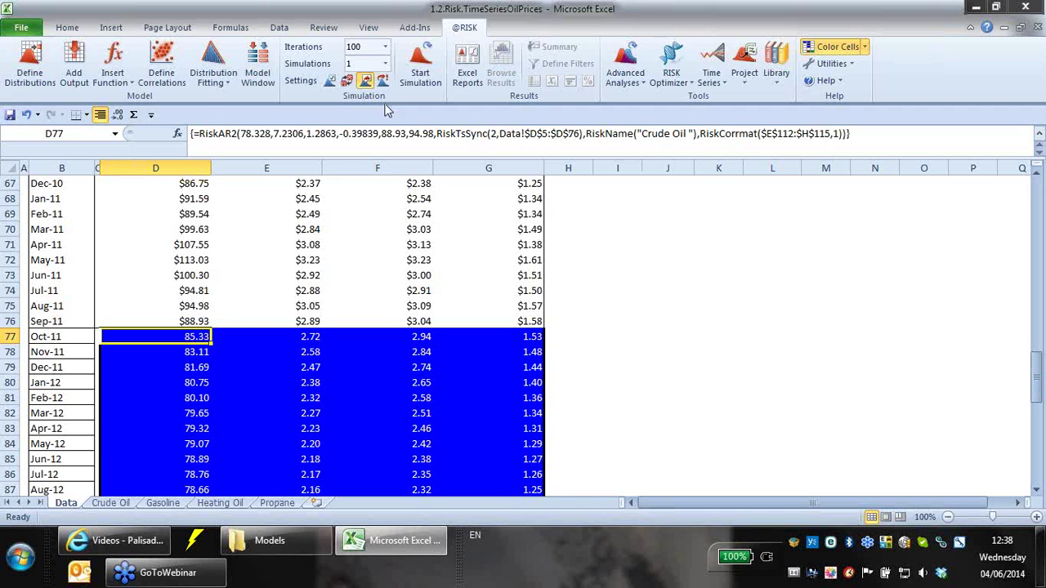
pyautogui.click(346, 83)
pyautogui.press('F9')
pyautogui.press('F9')
pyautogui.press('F9')
pyautogui.press('F9')
pyautogui.press('F9')
pyautogui.press('F9')
pyautogui.press('F9')
pyautogui.press('F9')
pyautogui.press('F9')
pyautogui.press('F9')
pyautogui.press('F9')
pyautogui.press('F9')
pyautogui.press('F9')
pyautogui.press('F9')
pyautogui.press('F9')
pyautogui.press('F9')
pyautogui.press('F9')
pyautogui.press('F9')
pyautogui.press('F9')
pyautogui.press('F9')
pyautogui.press('F9')
pyautogui.press('F9')
pyautogui.press('F9')
pyautogui.press('F9')
pyautogui.press('F9')
pyautogui.press('F9')
pyautogui.press('F9')
pyautogui.press('F9')
pyautogui.press('F9')
pyautogui.press('F9')
pyautogui.press('F9')
pyautogui.press('F9')
pyautogui.press('F9')
pyautogui.press('F9')
pyautogui.press('F9')
pyautogui.press('F9')
pyautogui.press('F9')
pyautogui.press('F9')
pyautogui.press('F9')
pyautogui.press('F9')
pyautogui.press('F9')
pyautogui.press('F9')
pyautogui.press('F9')
pyautogui.press('F9')
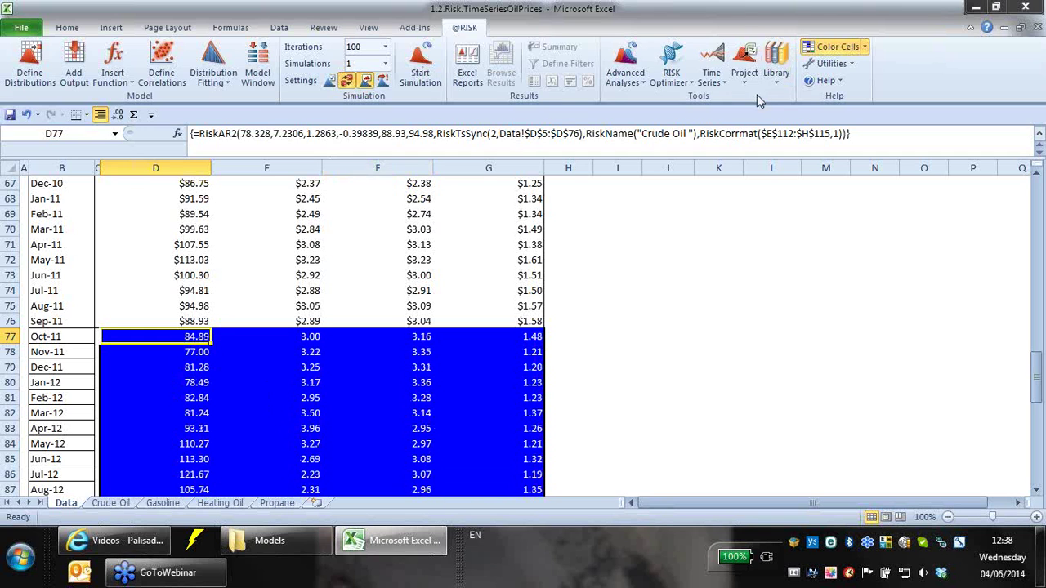
# - Preview D77's Crude Oil AR(2) forecast chart, animate its sample paths, and accept the definition
pyautogui.click(711, 75)
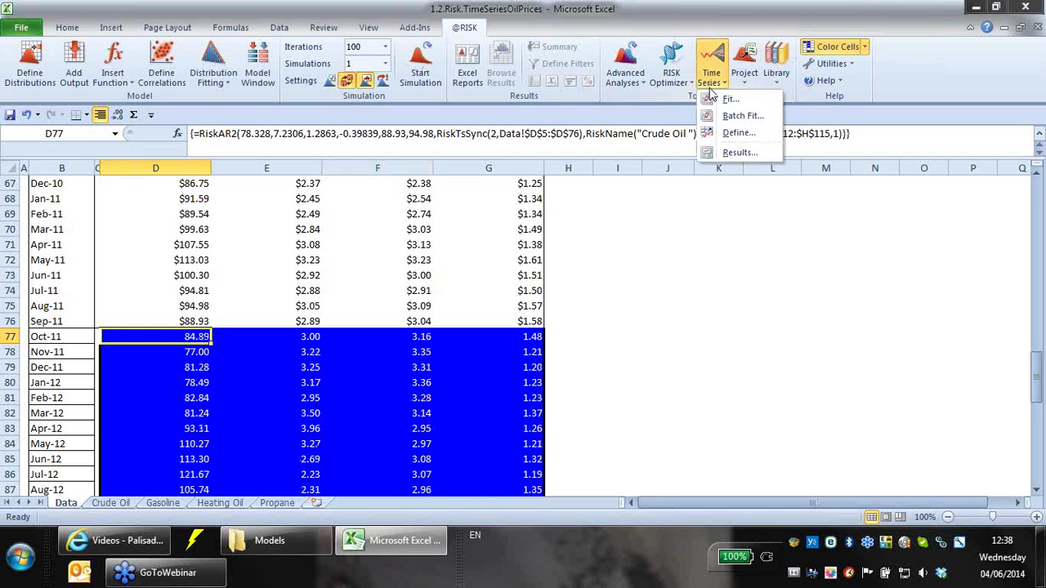
pyautogui.click(737, 132)
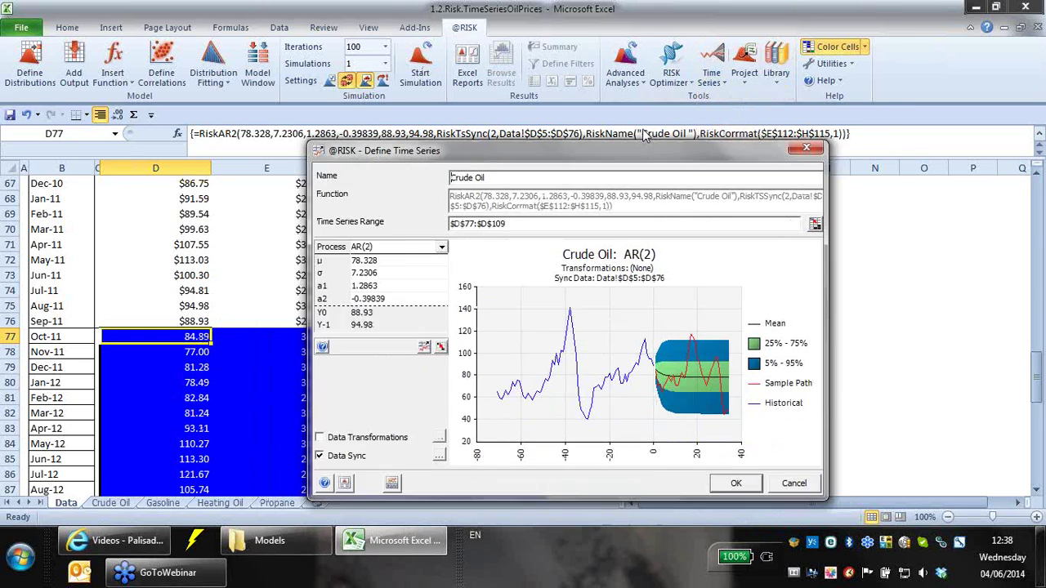
pyautogui.moveTo(617, 153); pyautogui.dragTo(678, 28)
pyautogui.moveTo(371, 374); pyautogui.dragTo(51, 460)
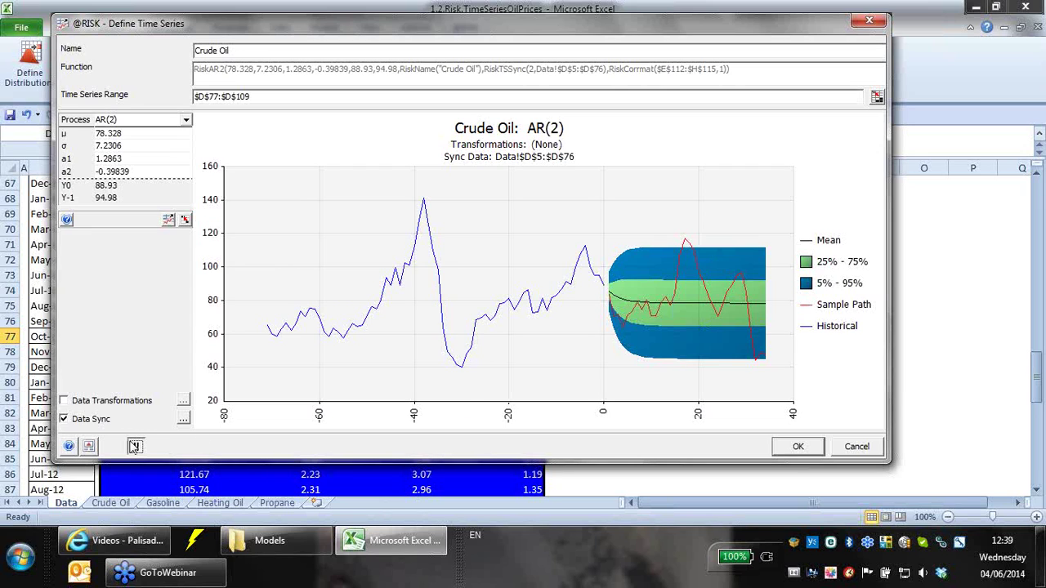
pyautogui.click(135, 447)
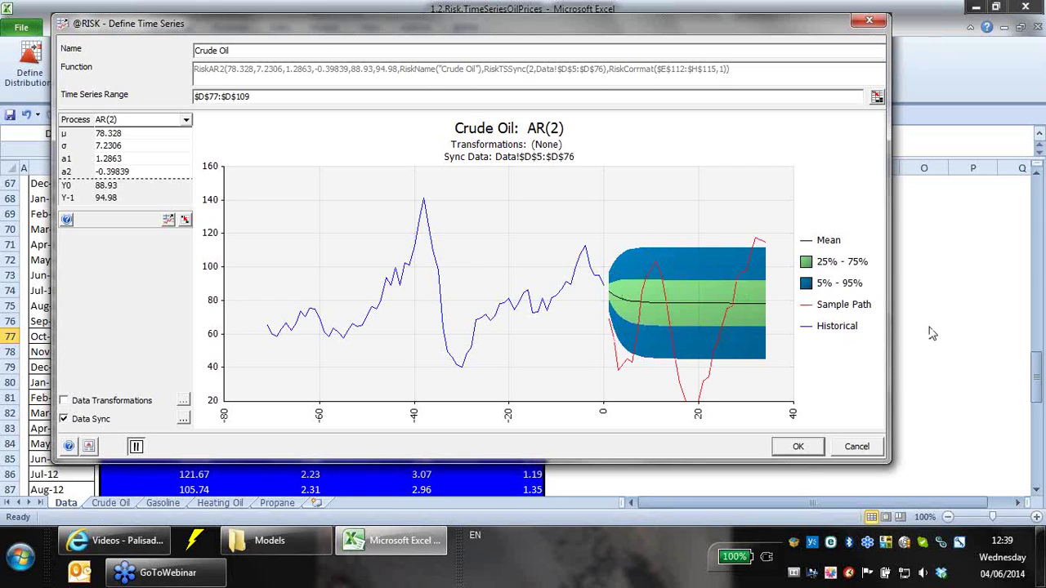
pyautogui.click(809, 449)
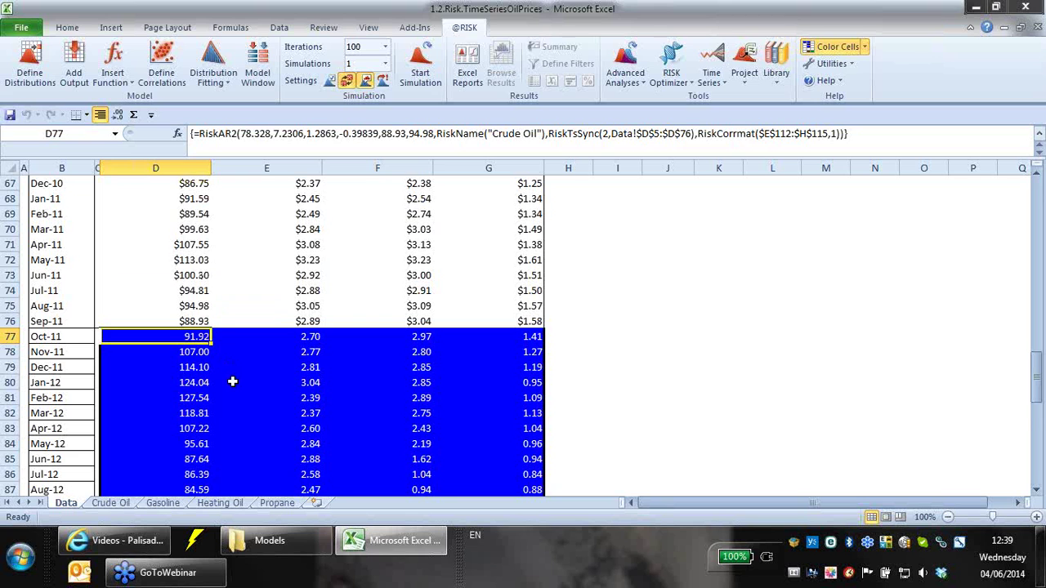
# - Scroll down to the Jun-14 forecast row and the Correlation table below it
pyautogui.scroll(-6, 193, 261)
pyautogui.scroll(-2, 189, 286)
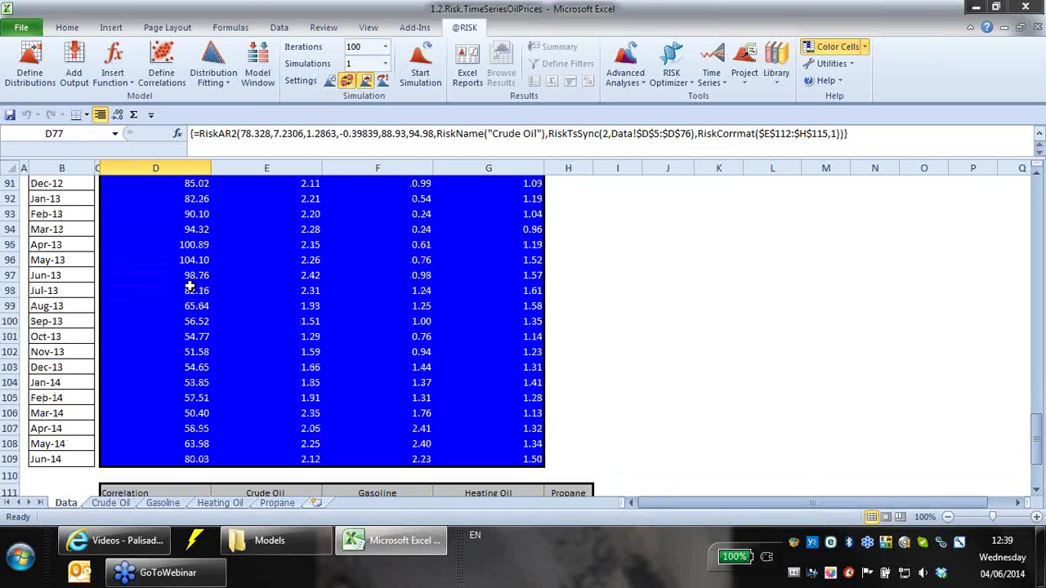
pyautogui.scroll(2, 190, 286)
pyautogui.scroll(-2, 196, 266)
pyautogui.click(59, 460)
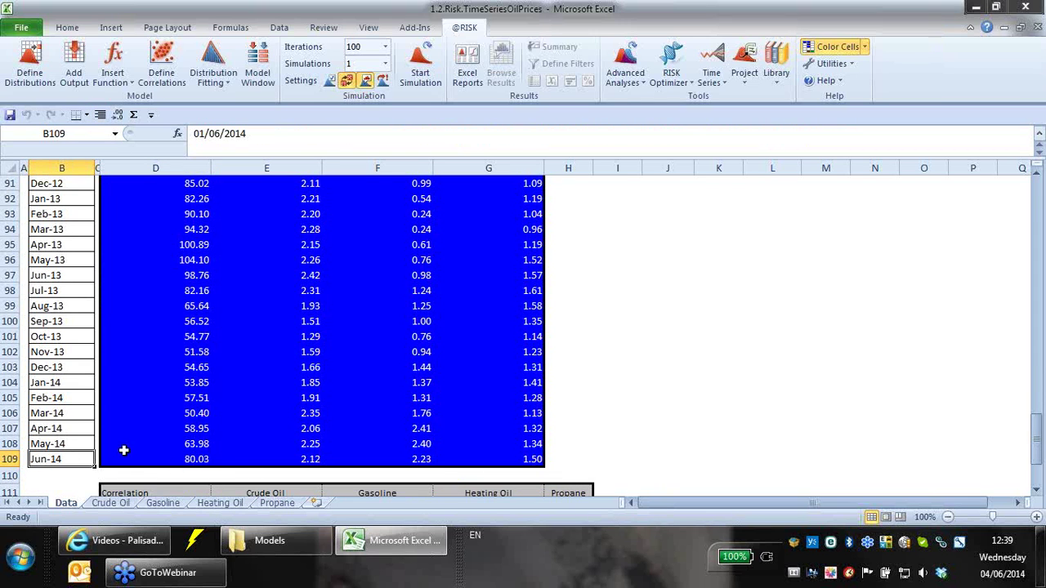
pyautogui.click(596, 460)
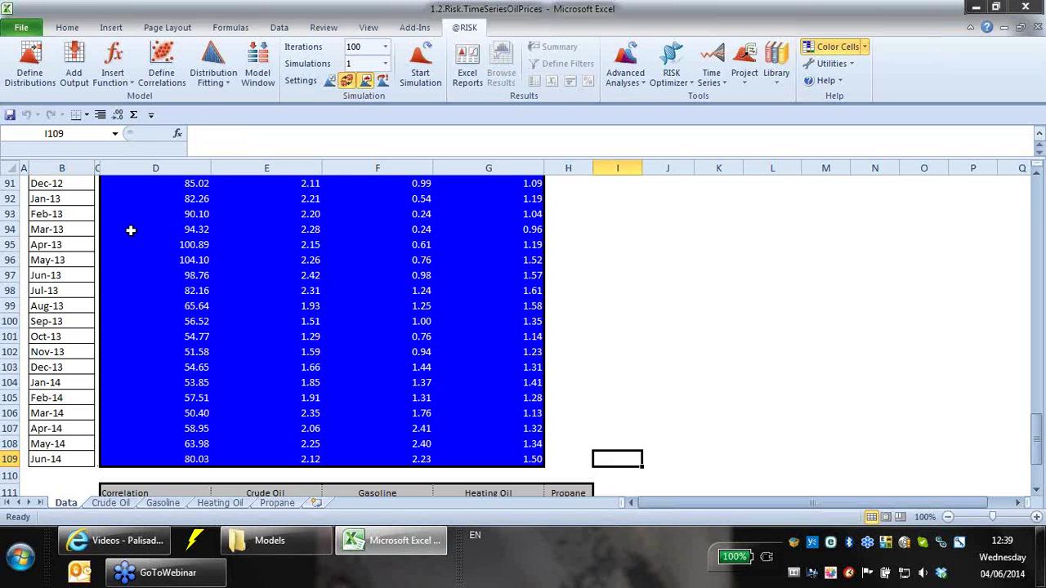
pyautogui.click(846, 430)
pyautogui.scroll(9, 883, 446)
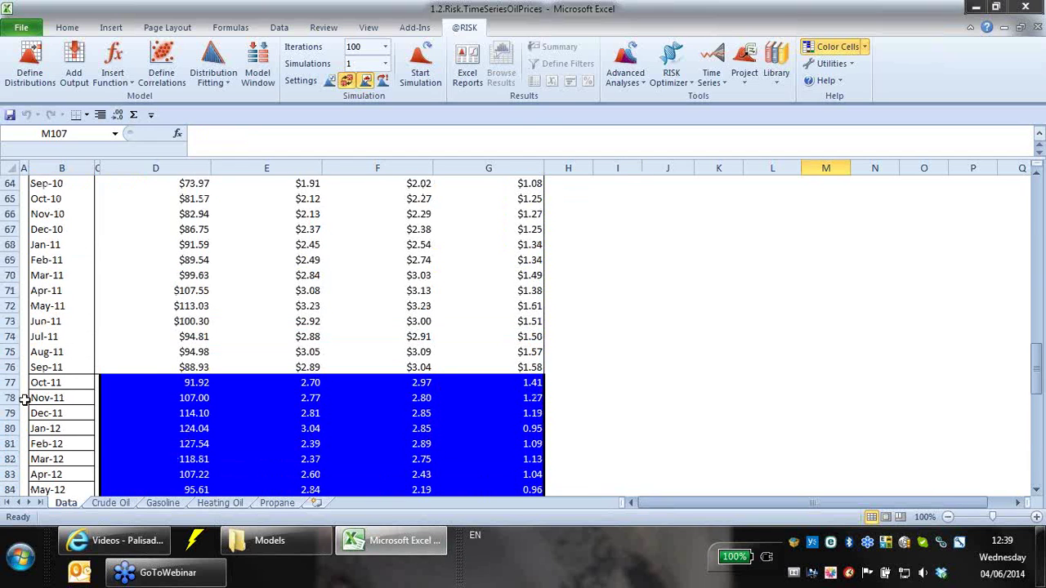
pyautogui.click(163, 364)
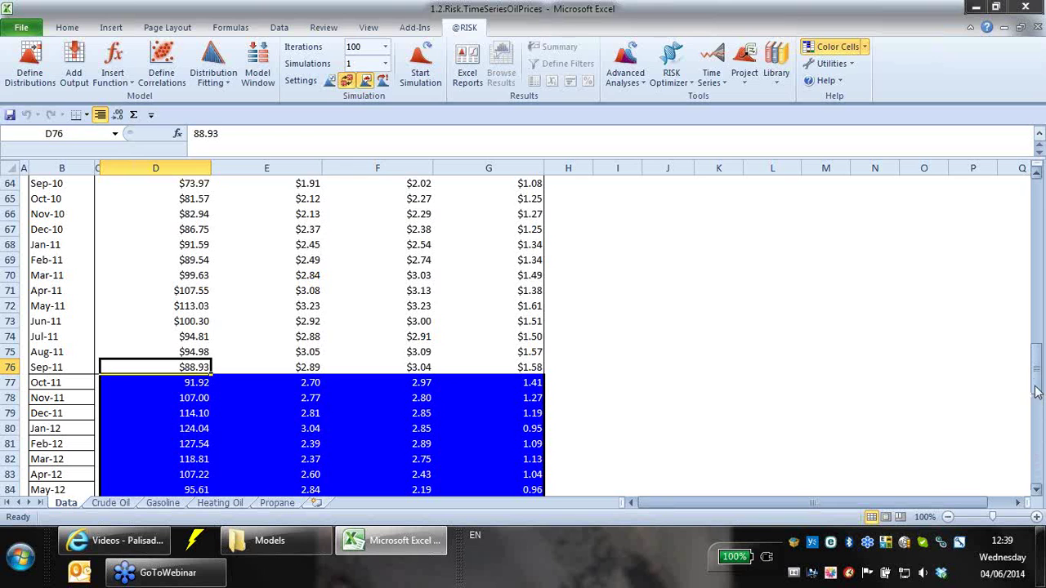
pyautogui.moveTo(1037, 382); pyautogui.dragTo(1040, 453)
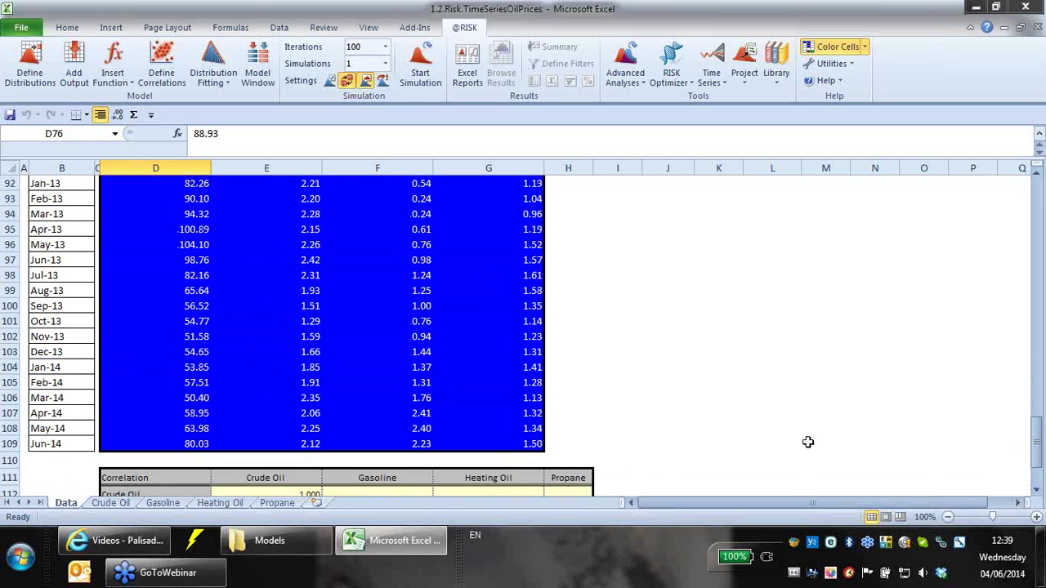
# - Enter =RiskPercentile(D109,95%) in I109 for the Jun-14 crude-oil forecast
pyautogui.click(619, 446)
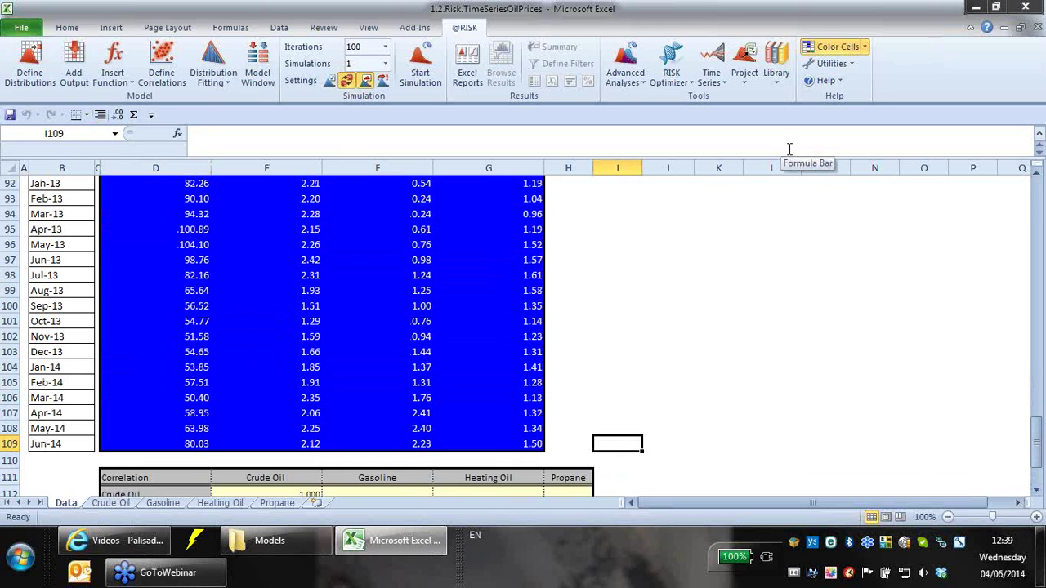
pyautogui.write('=r')
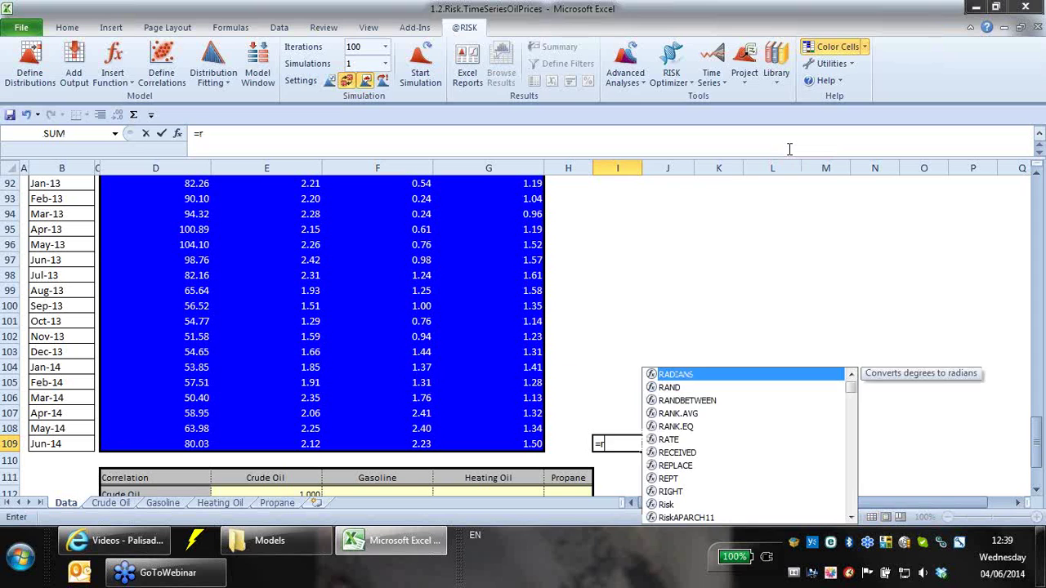
pyautogui.write('iskpercintyio')
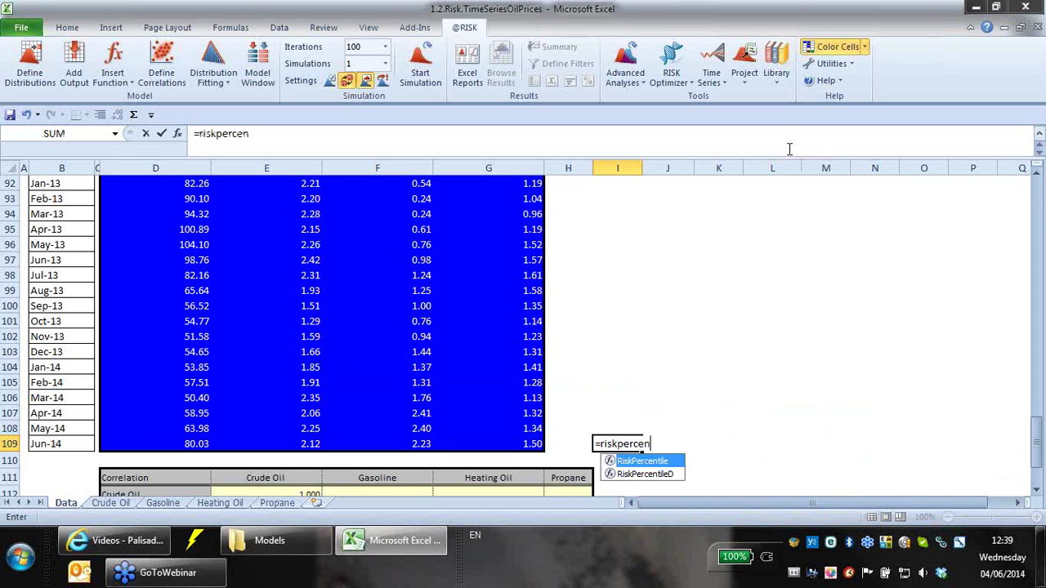
pyautogui.press('BackSpace')
pyautogui.write('ile')
pyautogui.write('(')
pyautogui.press('BackSpace')
pyautogui.write('(')
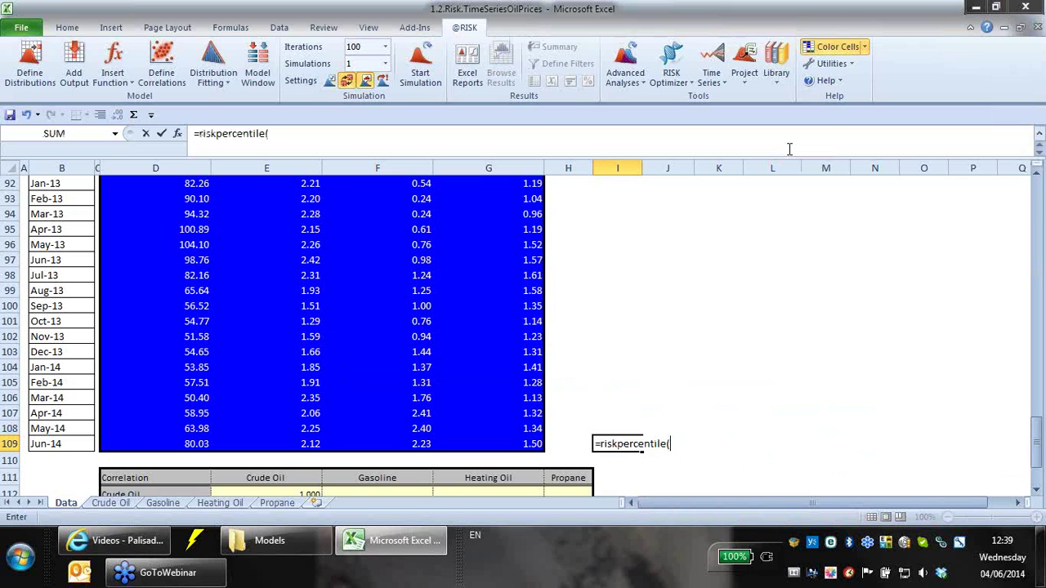
pyautogui.click(205, 443)
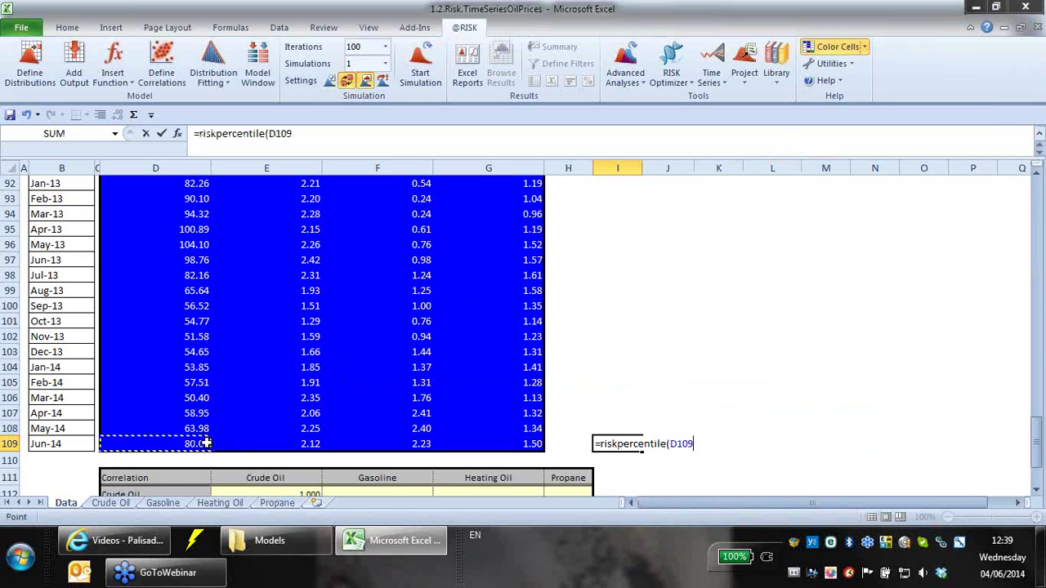
pyautogui.write(',95')
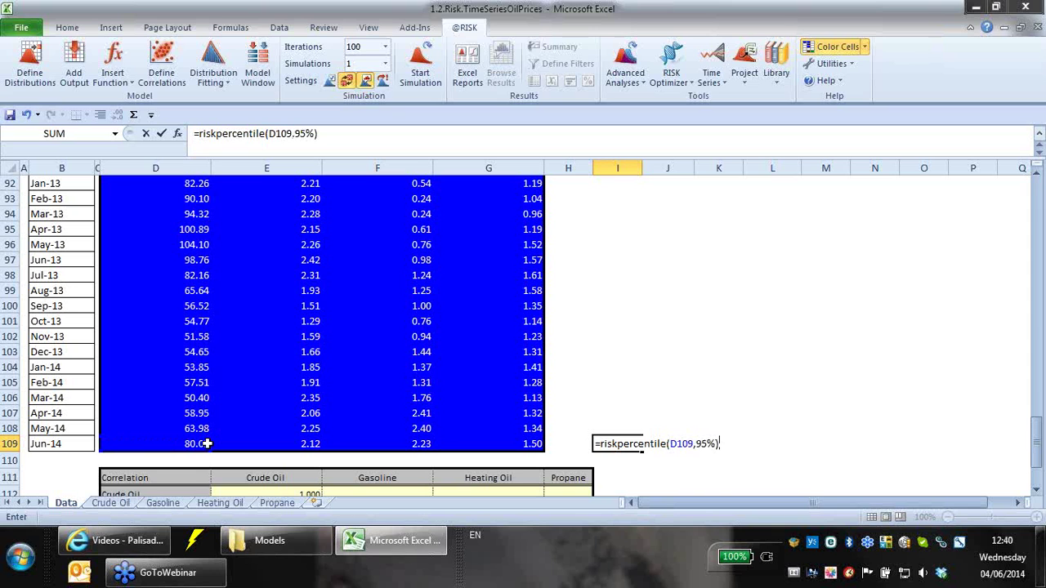
pyautogui.press('Return')
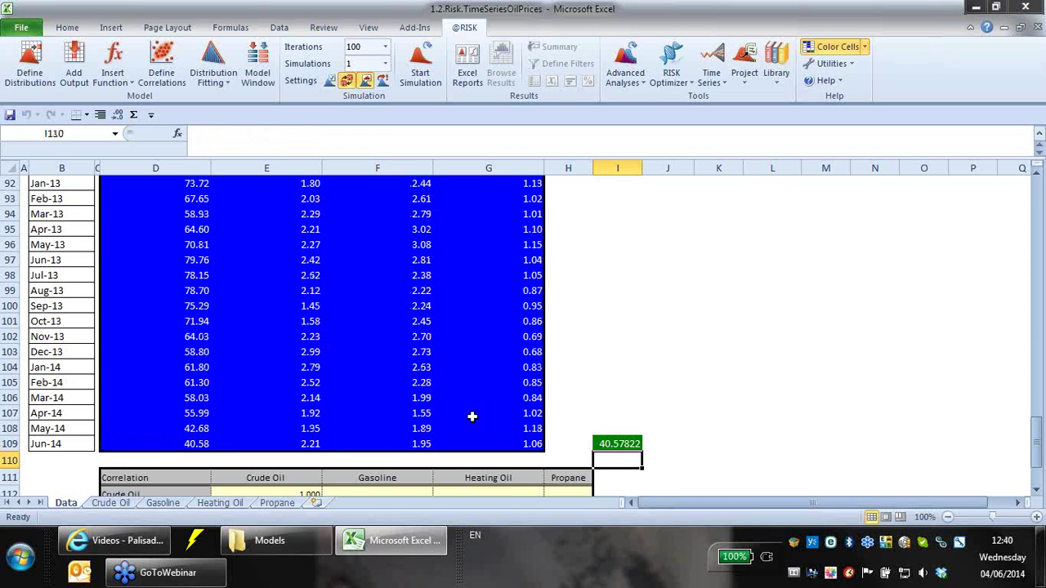
pyautogui.click(621, 446)
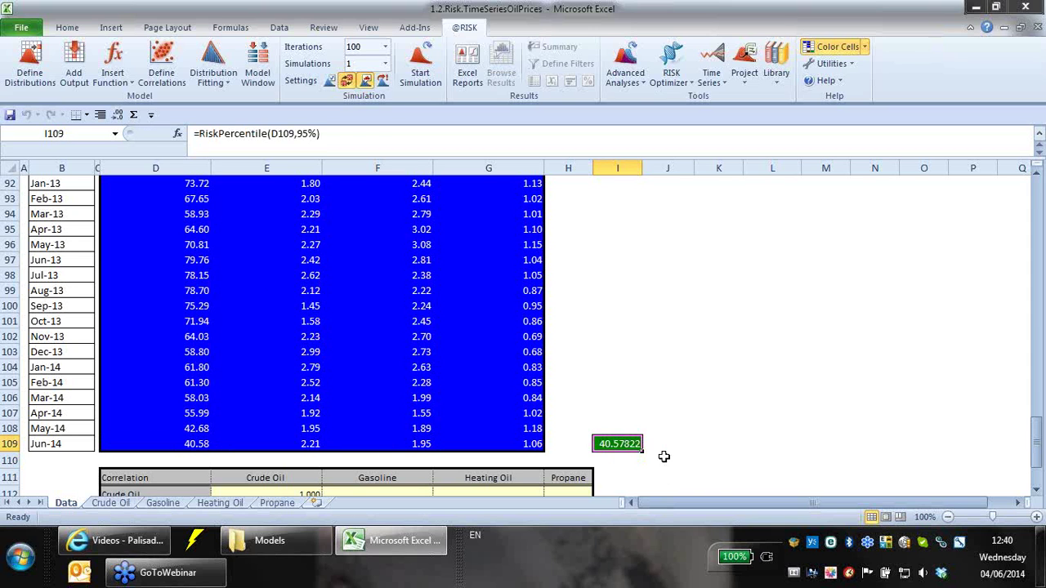
pyautogui.click(385, 47)
# - Run a 1000-iteration simulation and show I109's 95th percentile, 112.55, to two decimals
pyautogui.click(367, 88)
pyautogui.click(419, 70)
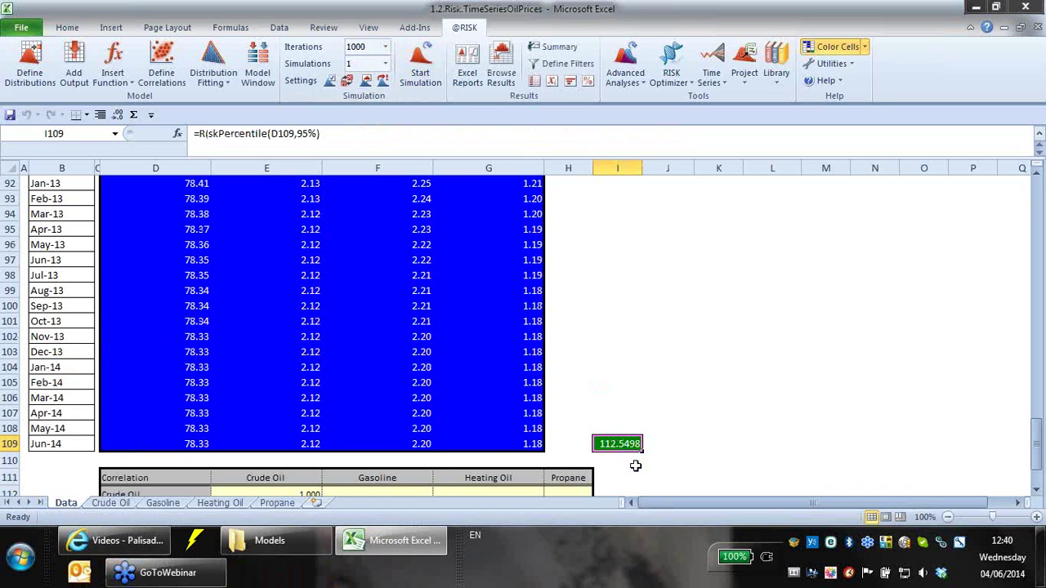
pyautogui.click(116, 115)
pyautogui.click(116, 115)
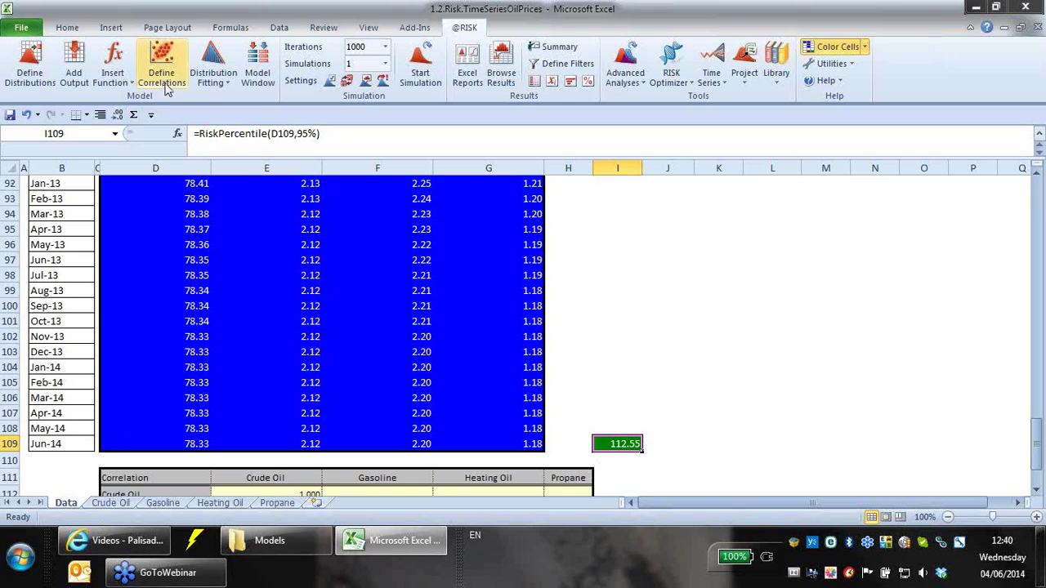
# - Change I109's percentile argument to 99%
pyautogui.click(309, 134)
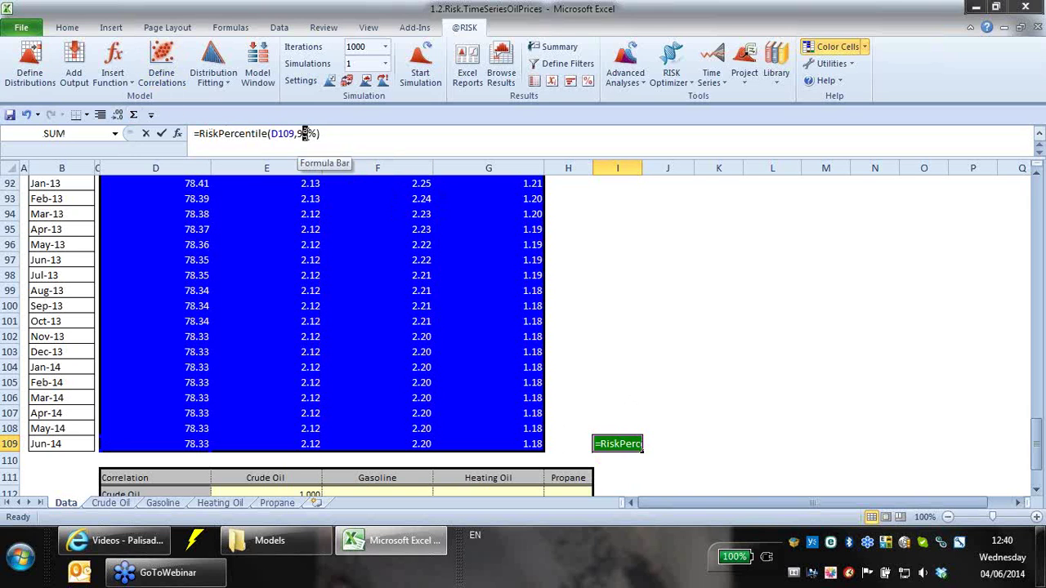
pyautogui.write('9')
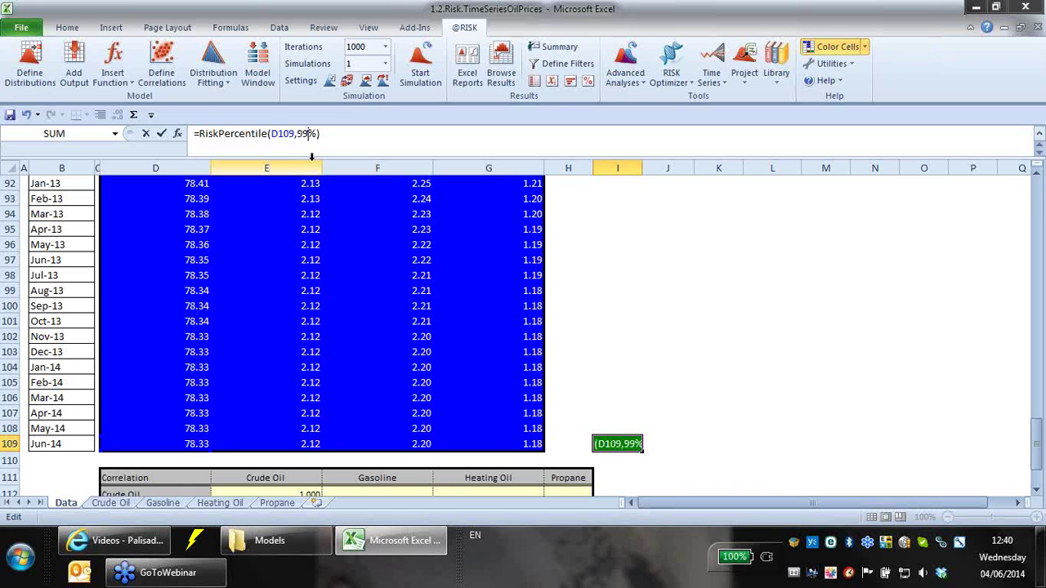
pyautogui.press('Return')
# - Try the 80th percentile in I109, which returns 94.81
pyautogui.click(604, 434)
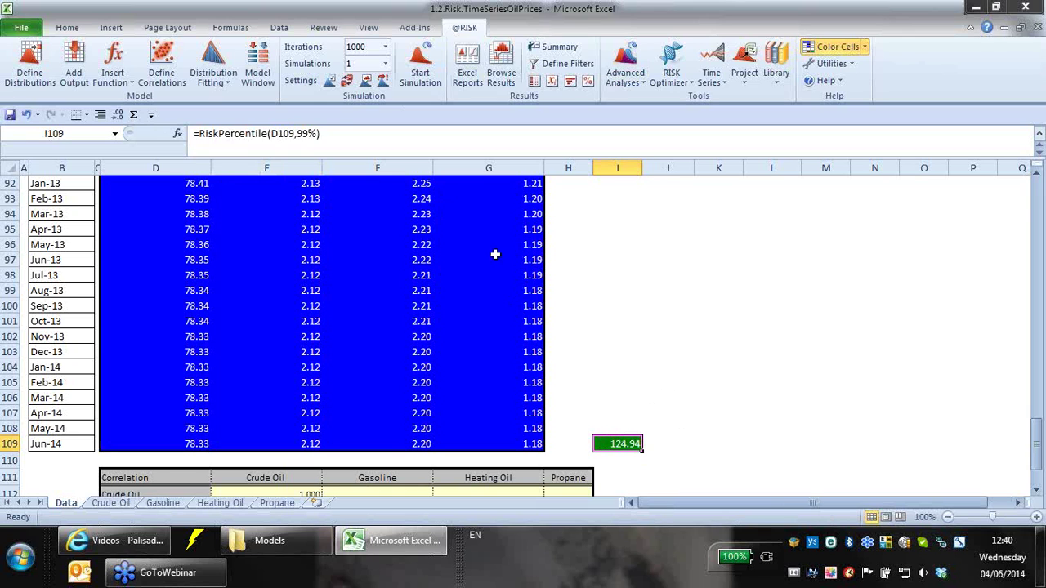
pyautogui.click(314, 133)
pyautogui.moveTo(312, 133); pyautogui.dragTo(299, 133)
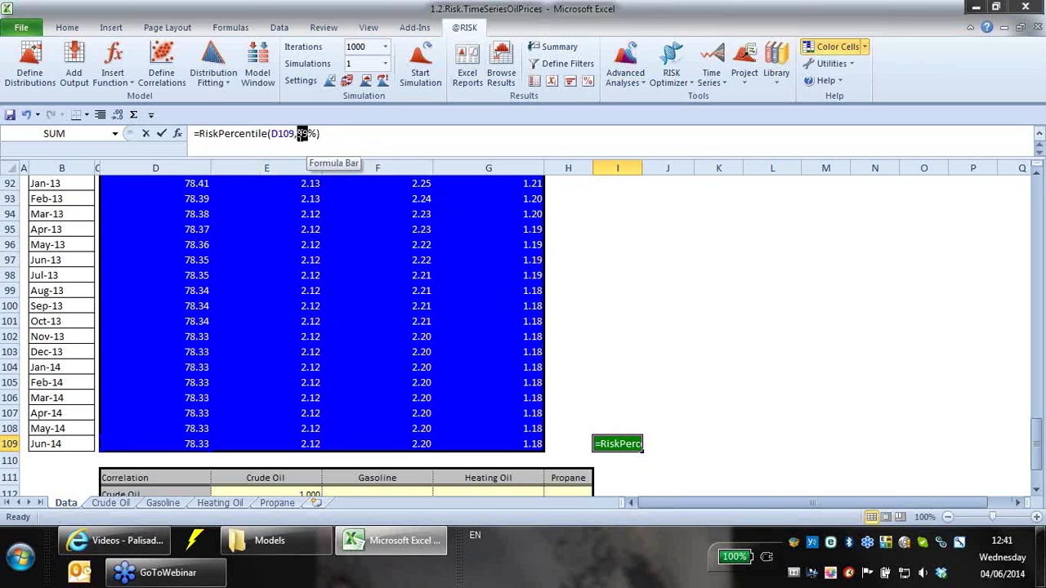
pyautogui.write('80')
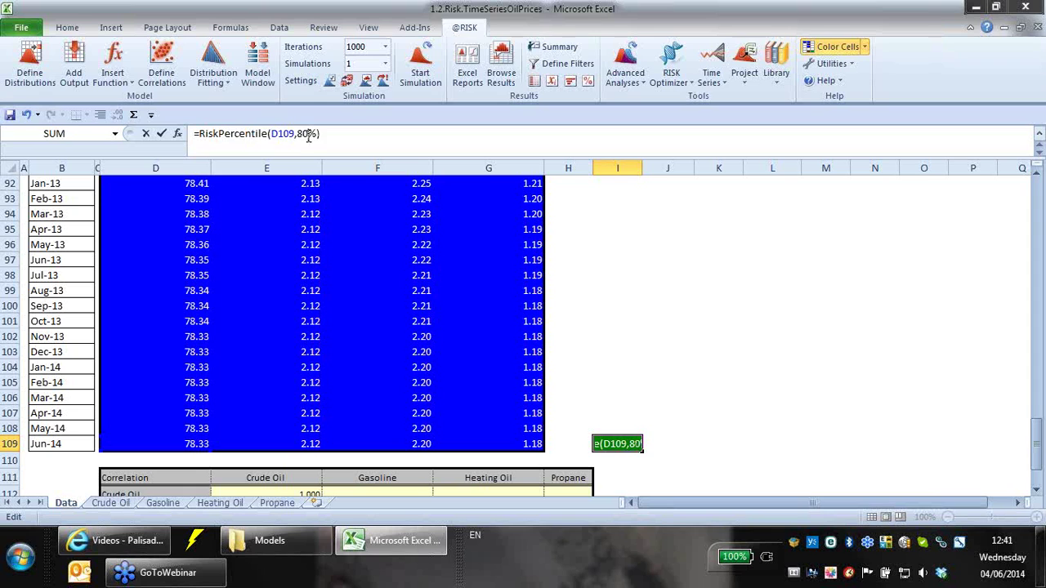
pyautogui.press('Return')
# - Restore I109 to the 99th percentile, returning 124.94
pyautogui.click(628, 440)
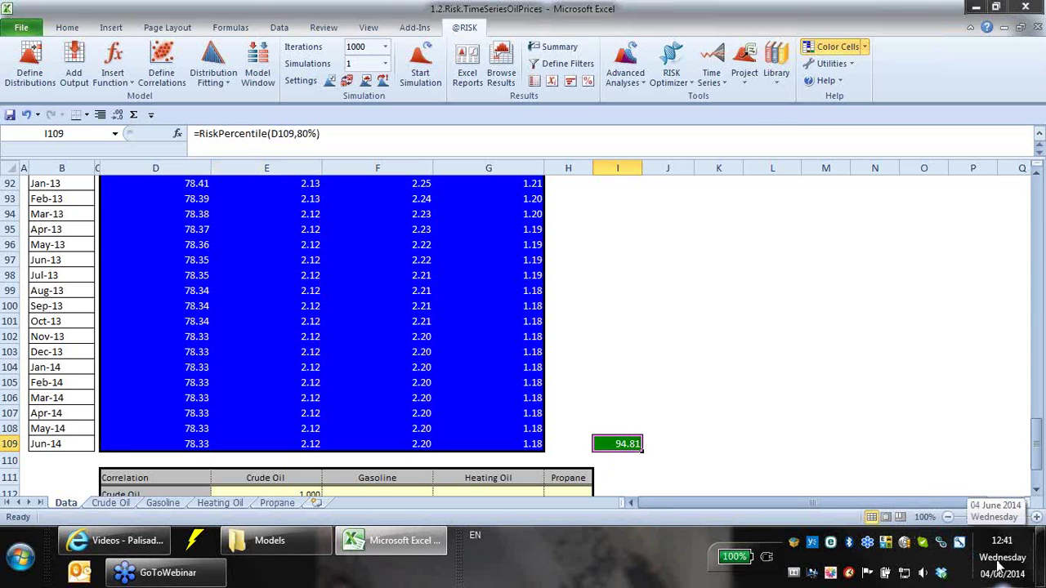
pyautogui.click(309, 133)
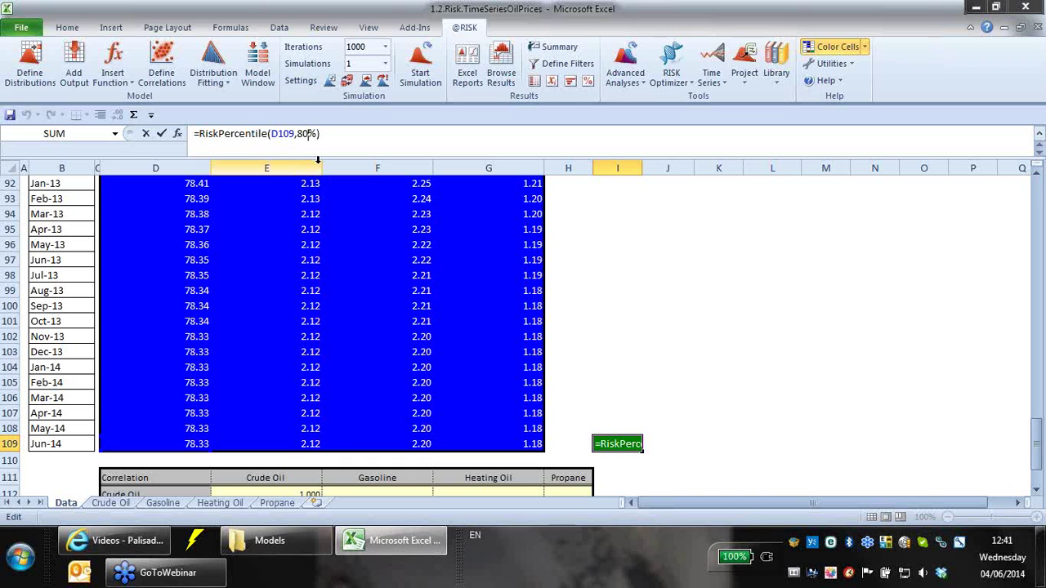
pyautogui.press('BackSpace')
pyautogui.press('BackSpace')
pyautogui.write('95')
pyautogui.press('Return')
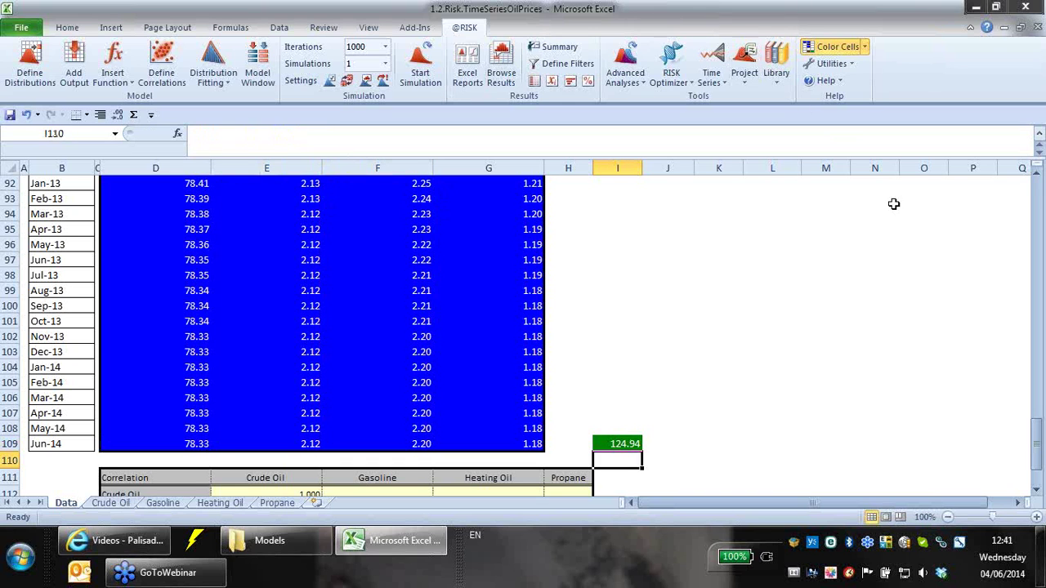
pyautogui.scroll(-3, 735, 455)
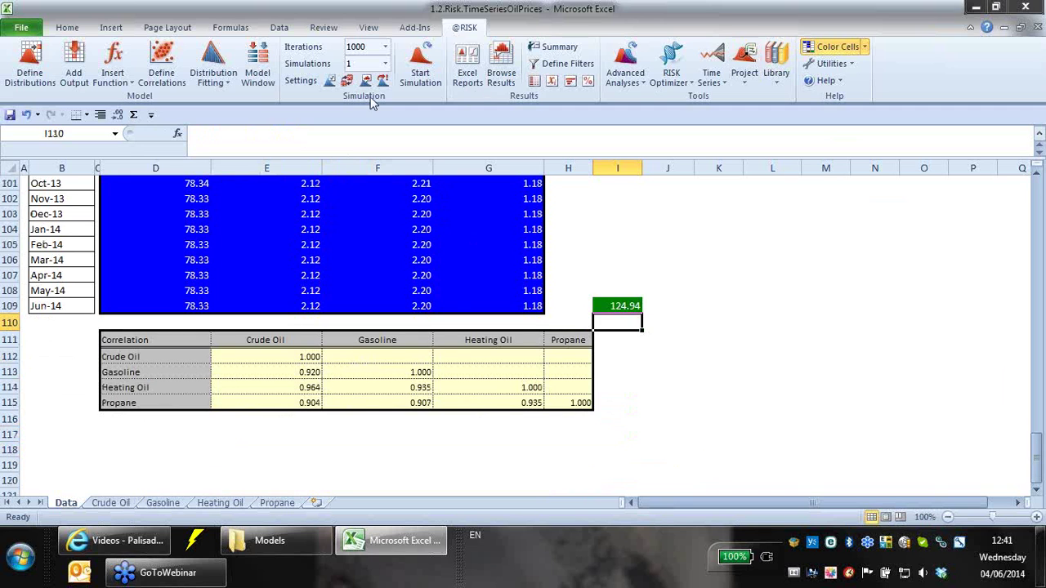
pyautogui.click(347, 81)
pyautogui.moveTo(1036, 462); pyautogui.dragTo(1028, 229)
pyautogui.scroll(-10, 329, 368)
pyautogui.scroll(-20, 345, 363)
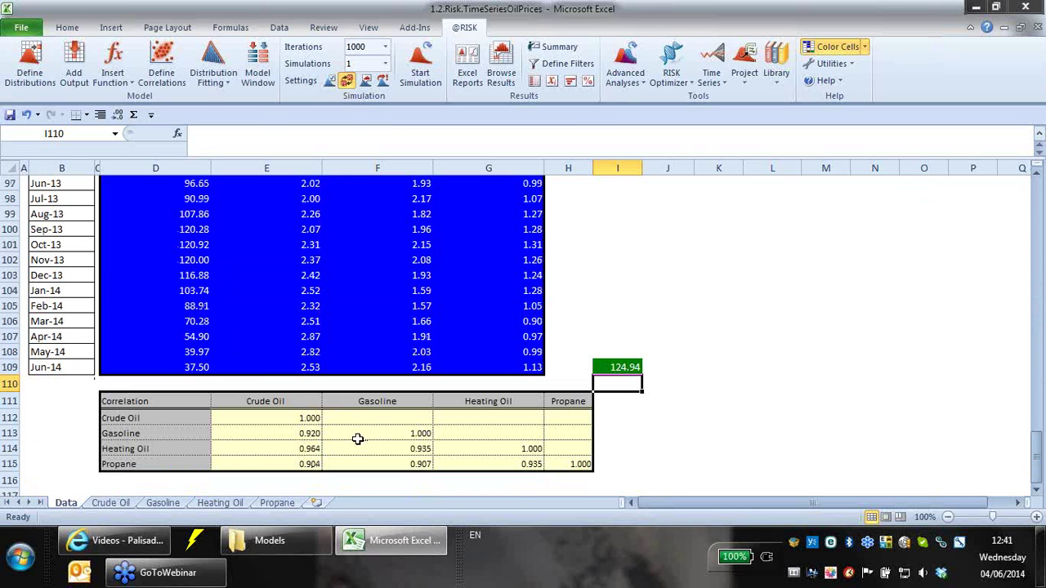
# - Inspect D105's RiskCorrmat formula, confirm it as an array formula, and reselect I109
pyautogui.click(196, 307)
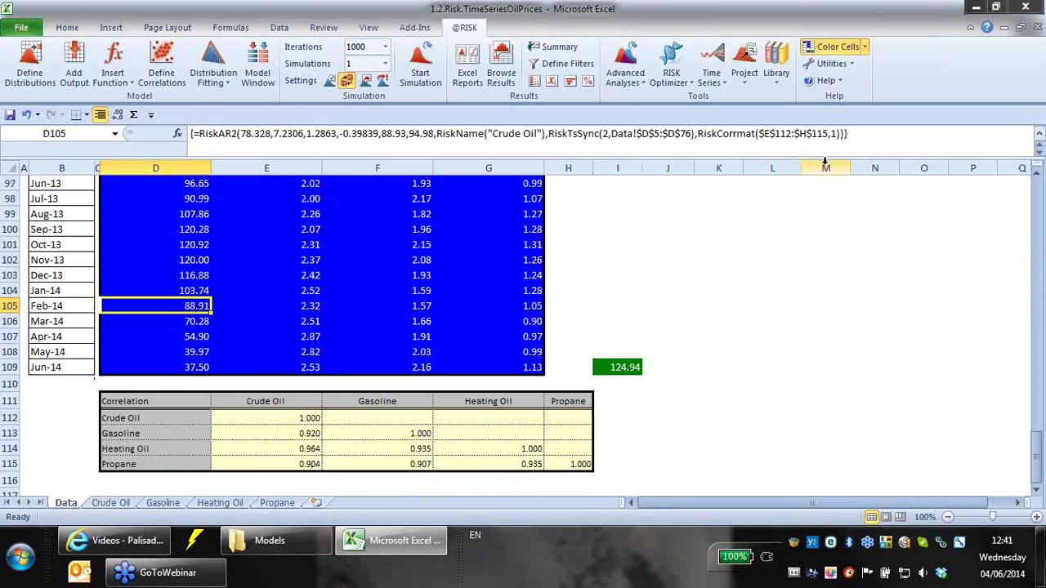
pyautogui.moveTo(846, 134); pyautogui.dragTo(697, 133)
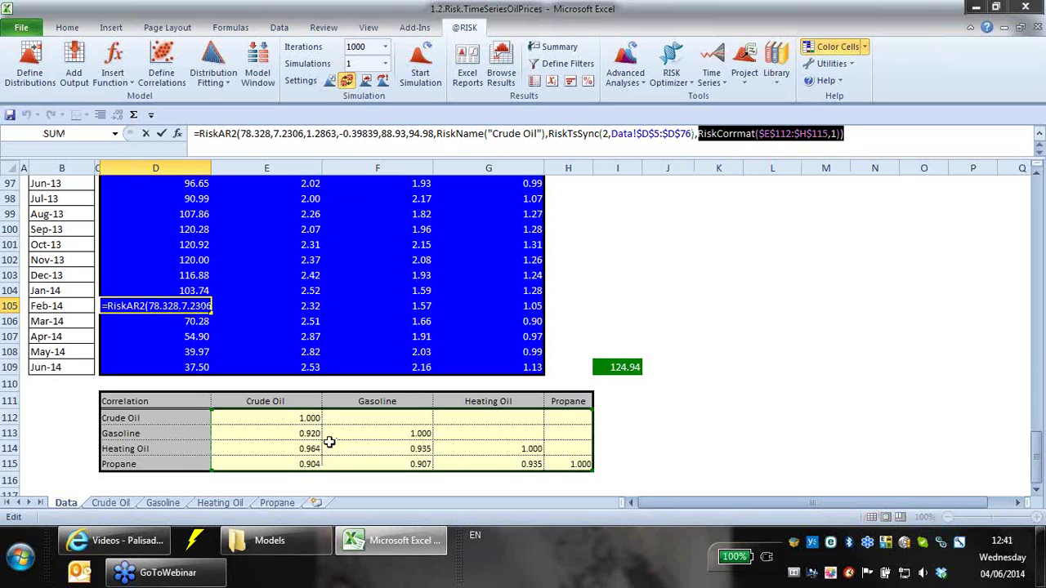
pyautogui.hotkey('ctrl', 'shift', 'Return')
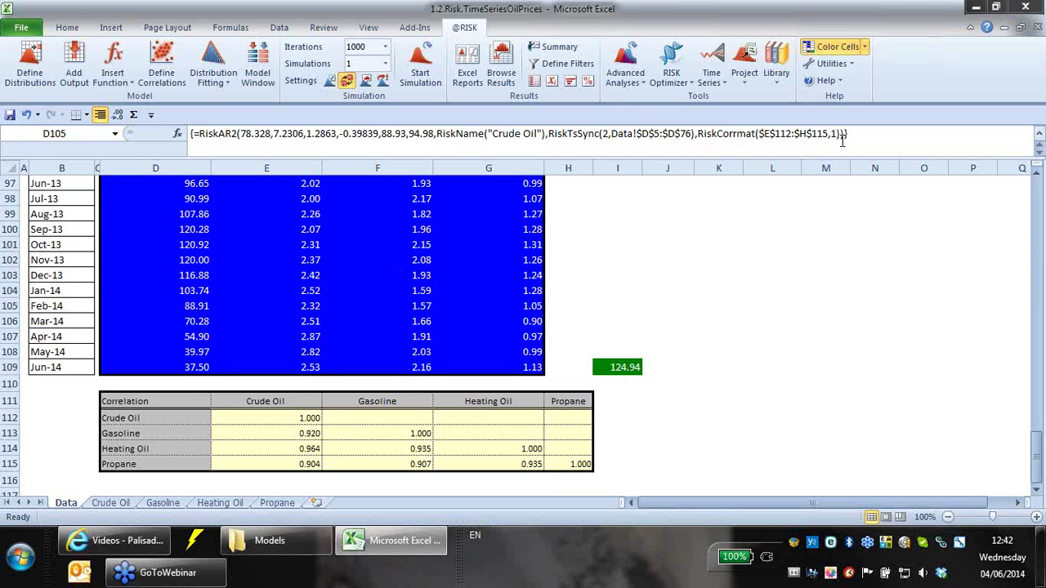
pyautogui.click(629, 366)
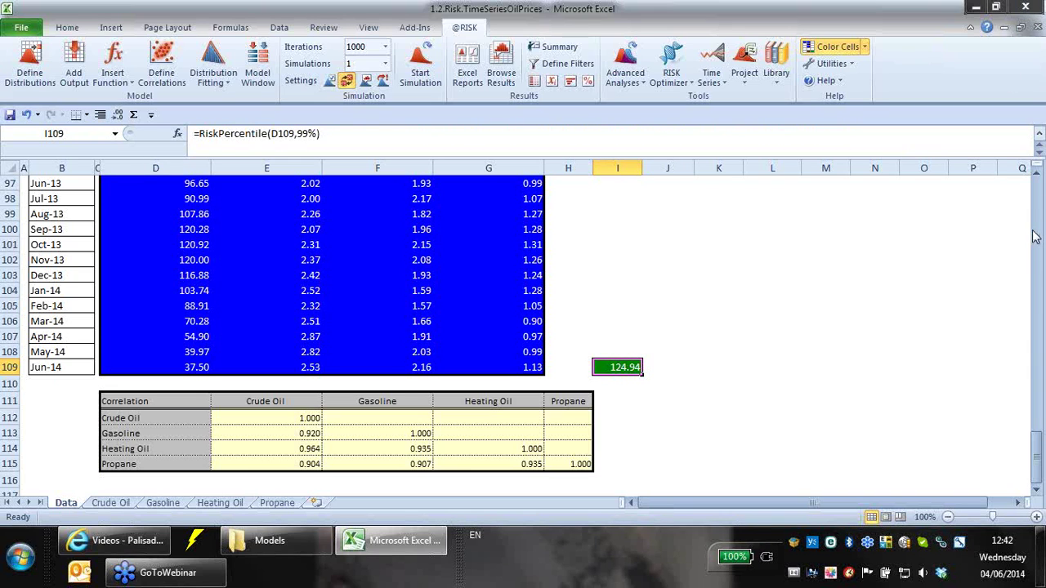
pyautogui.click(1035, 72)
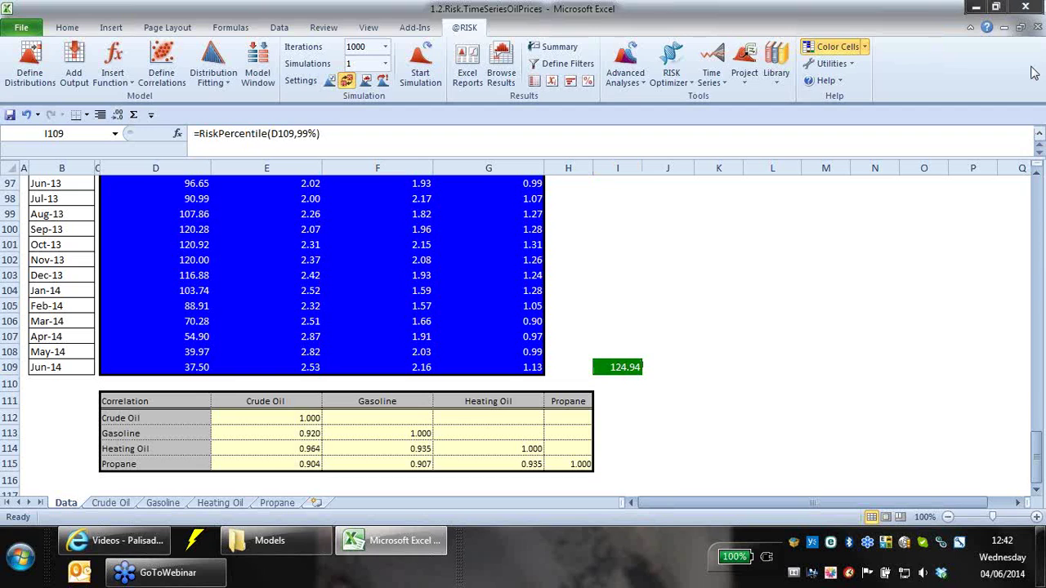